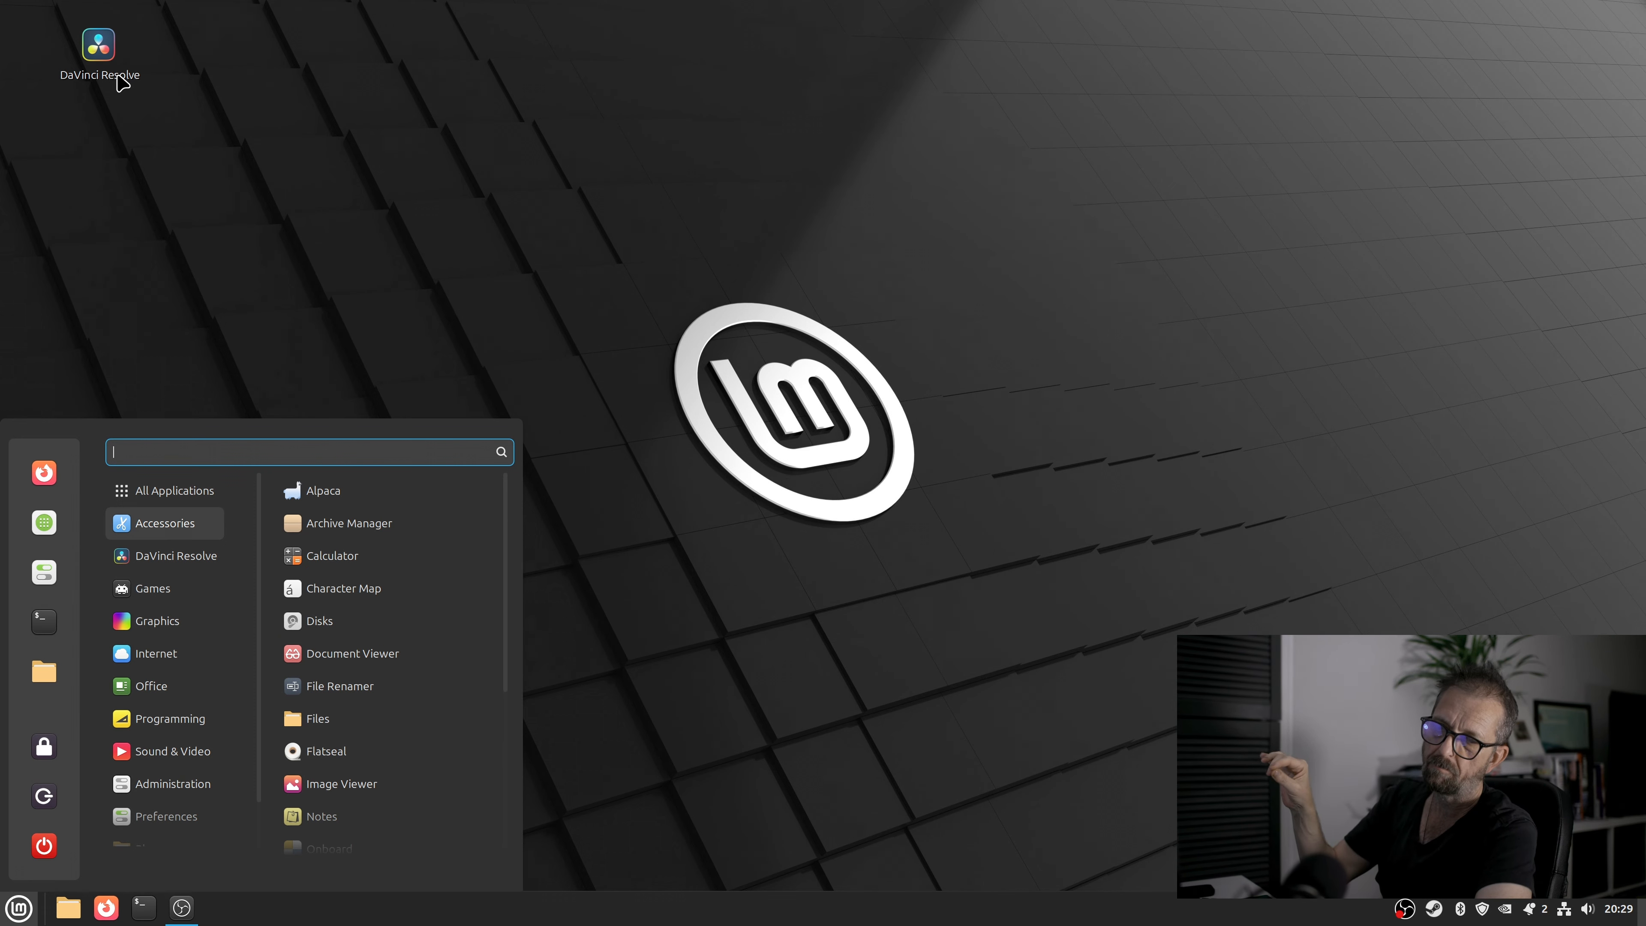
- Look over the contents of the Downloads folder in the file manager and close the window
{"action": "left_click", "coordinate": [47, 675]}
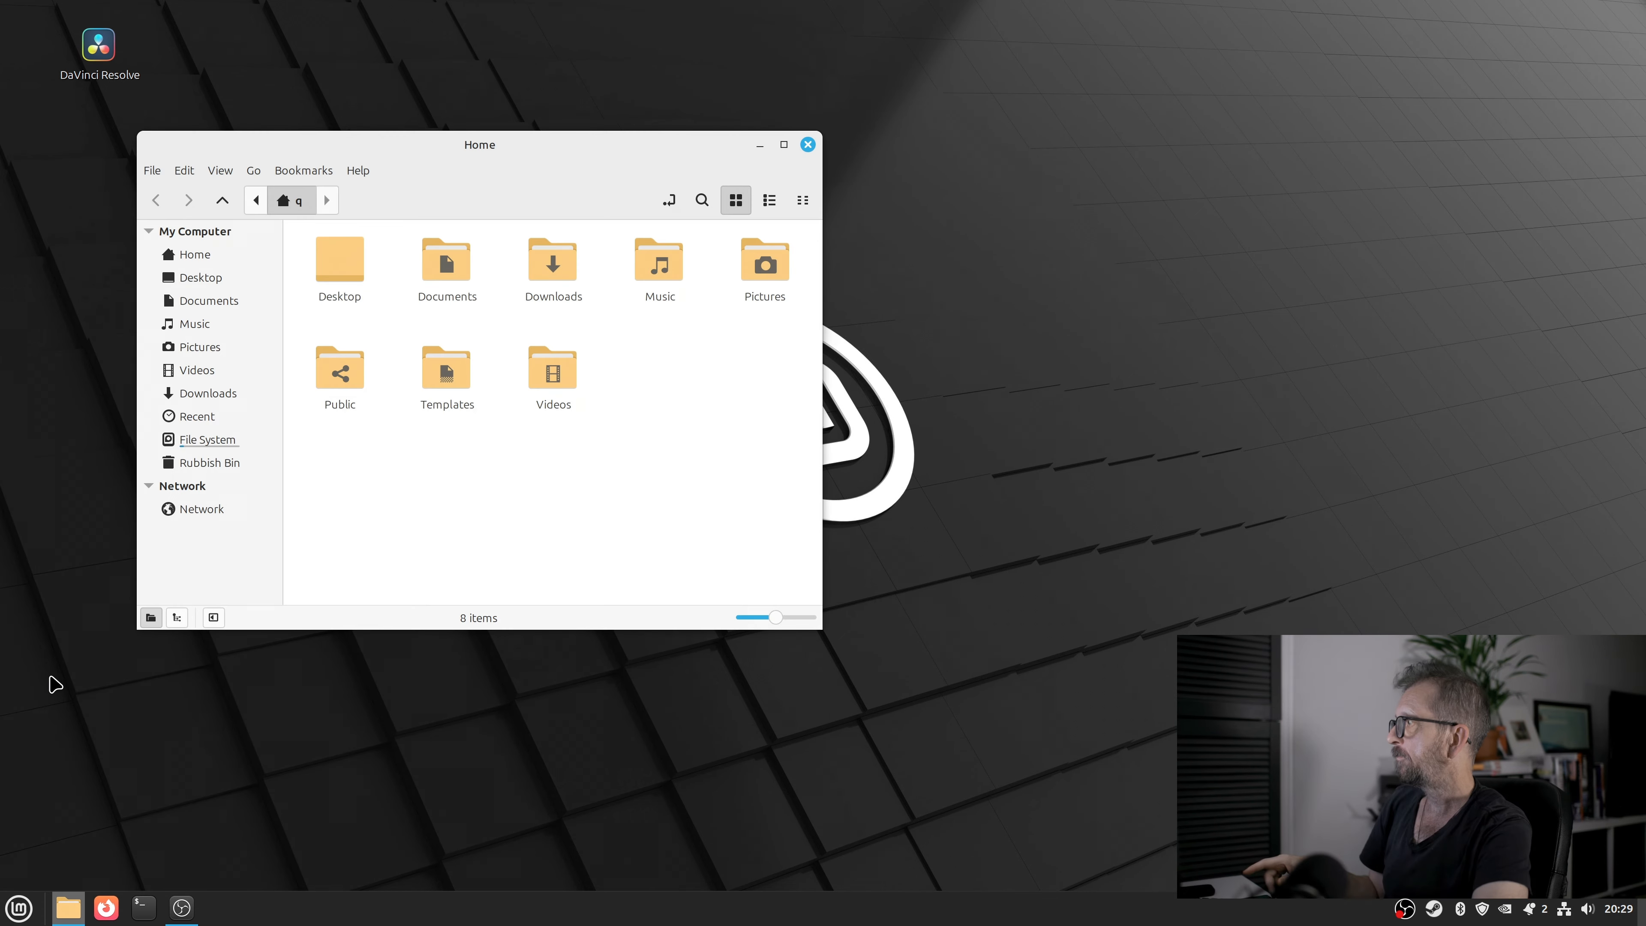
{"action": "left_click", "coordinate": [208, 393]}
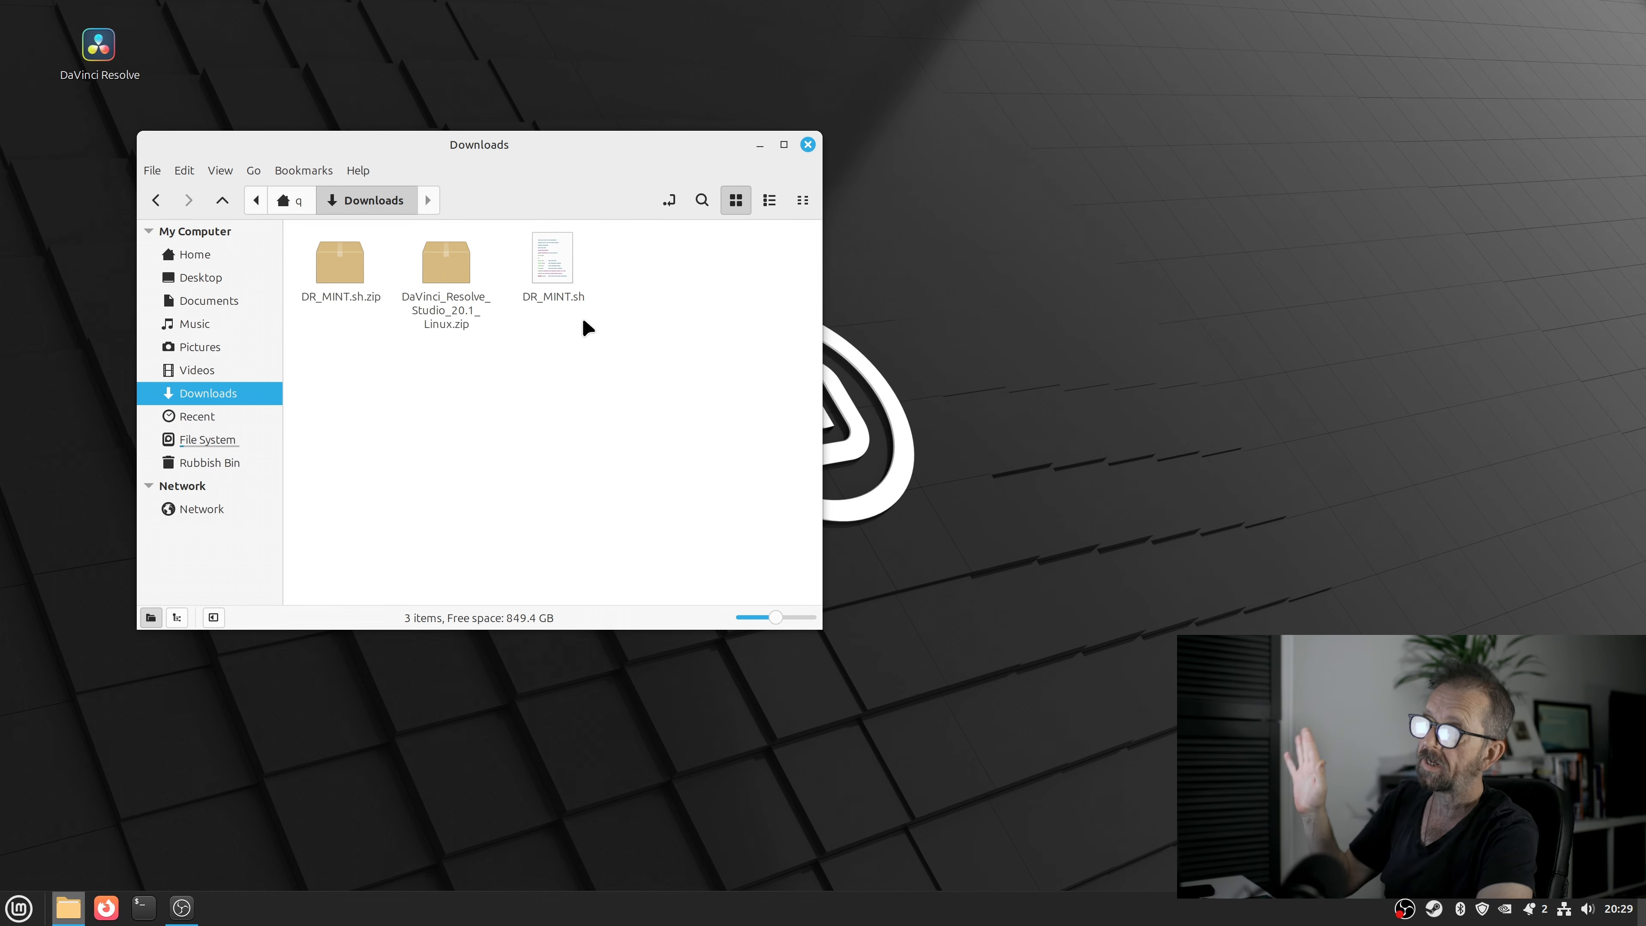
{"action": "left_click", "coordinate": [807, 144]}
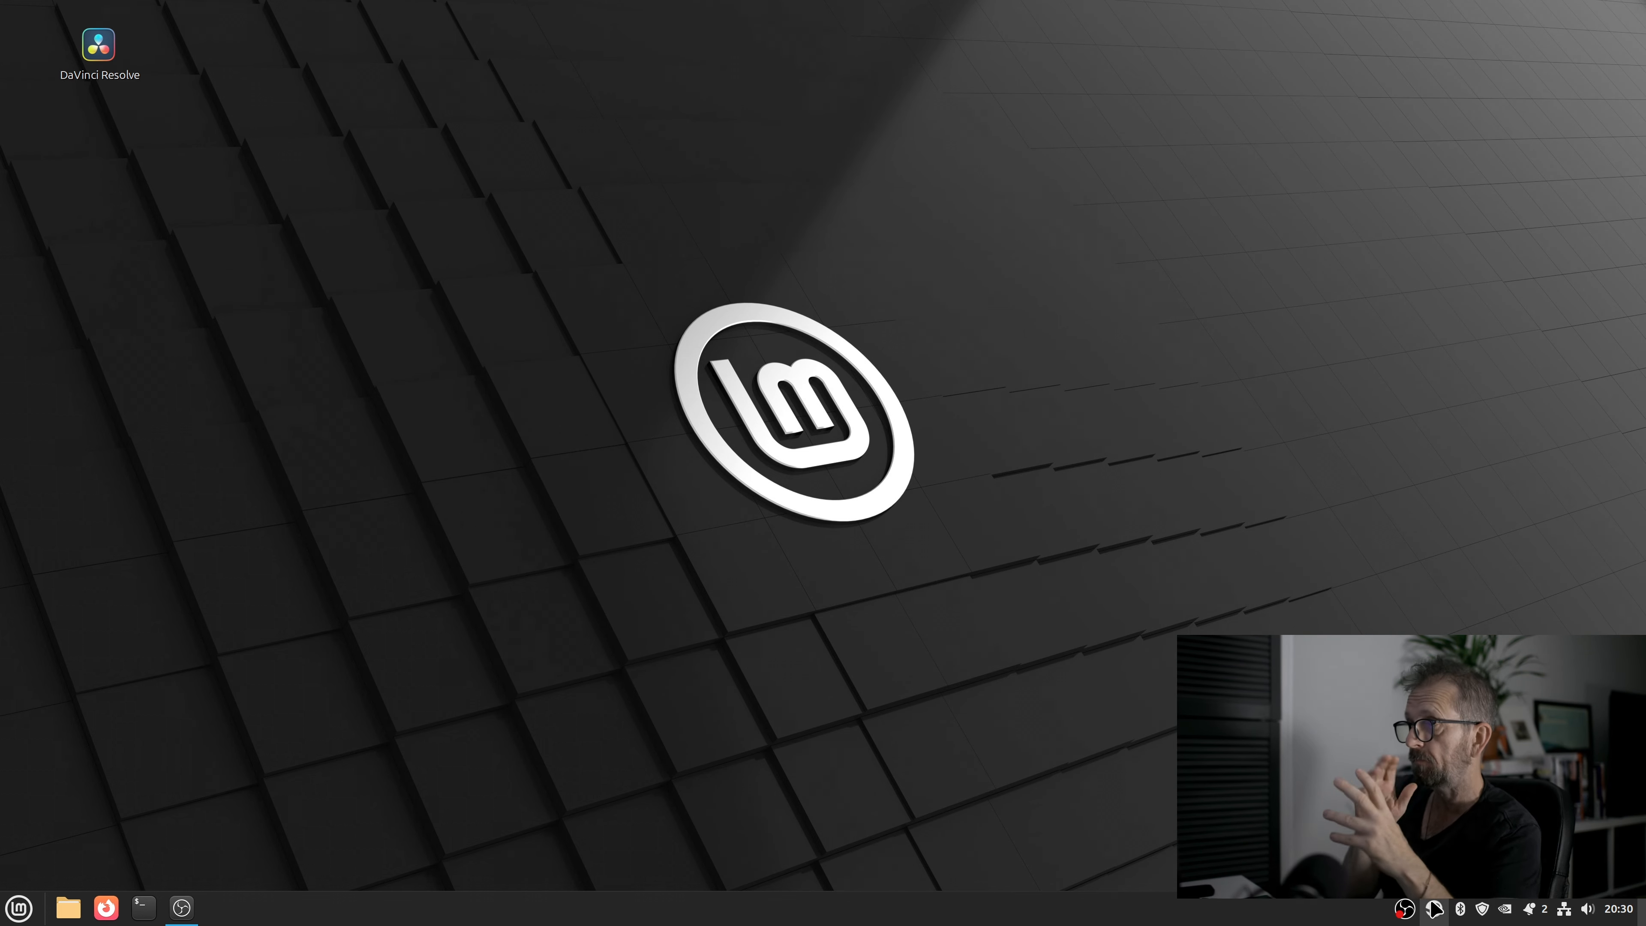
- Launch Homeworld Remastered from the Steam shortcut for Homeworld Remastered Collection and start a Player vs CPU game
{"action": "right_click", "coordinate": [1435, 908]}
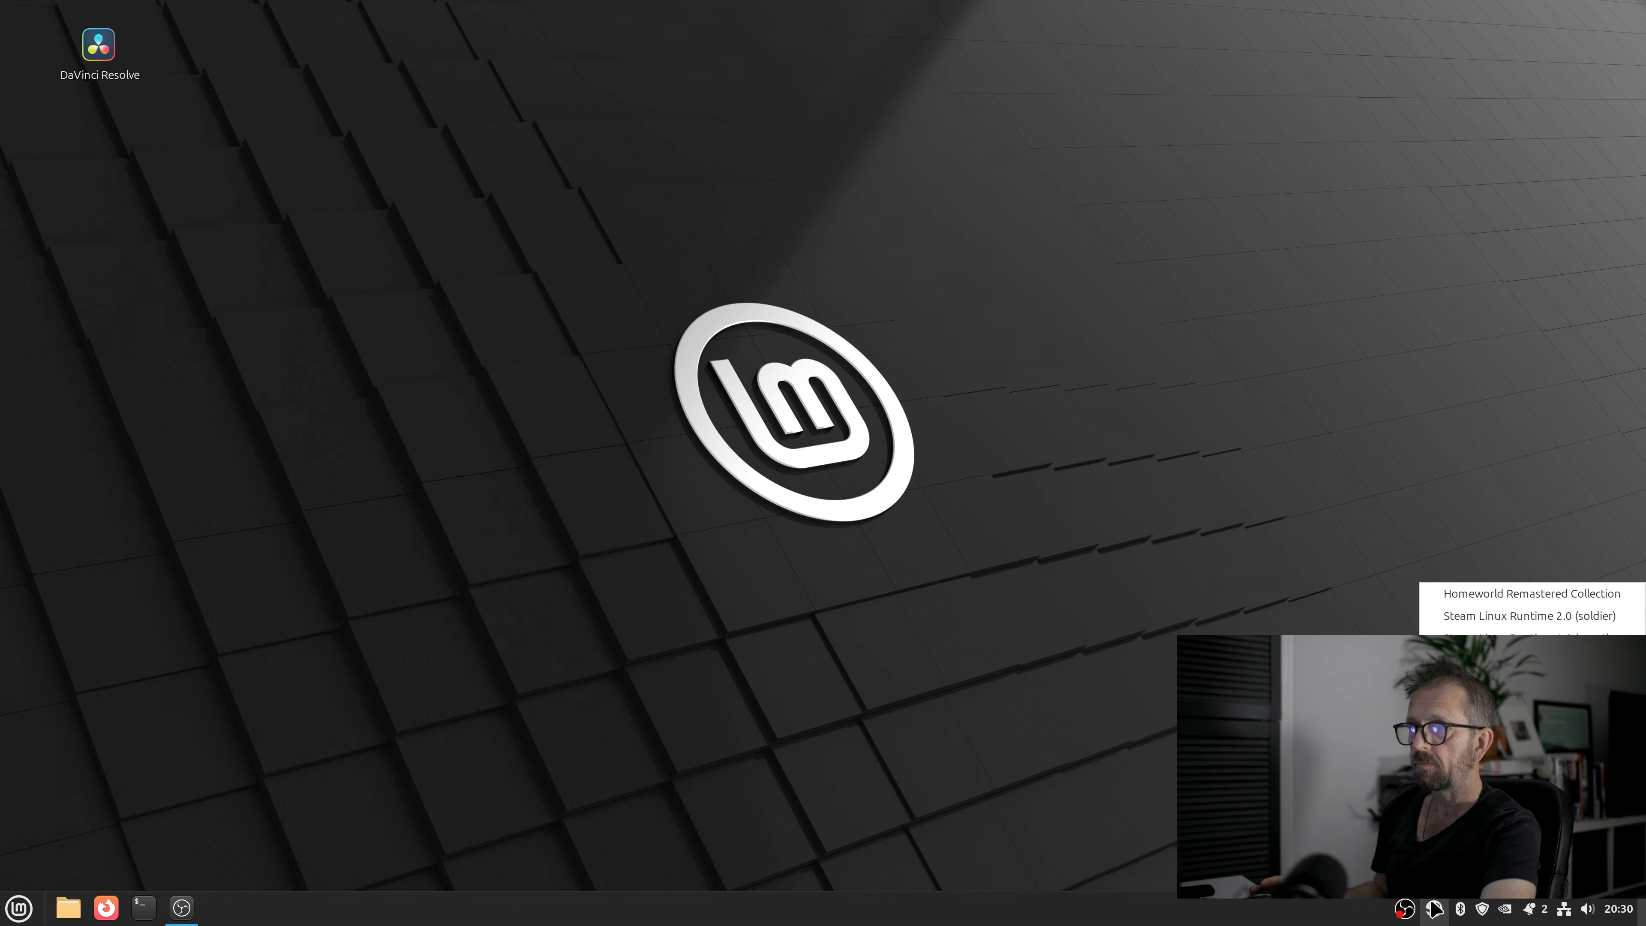
{"action": "left_click", "coordinate": [1497, 595]}
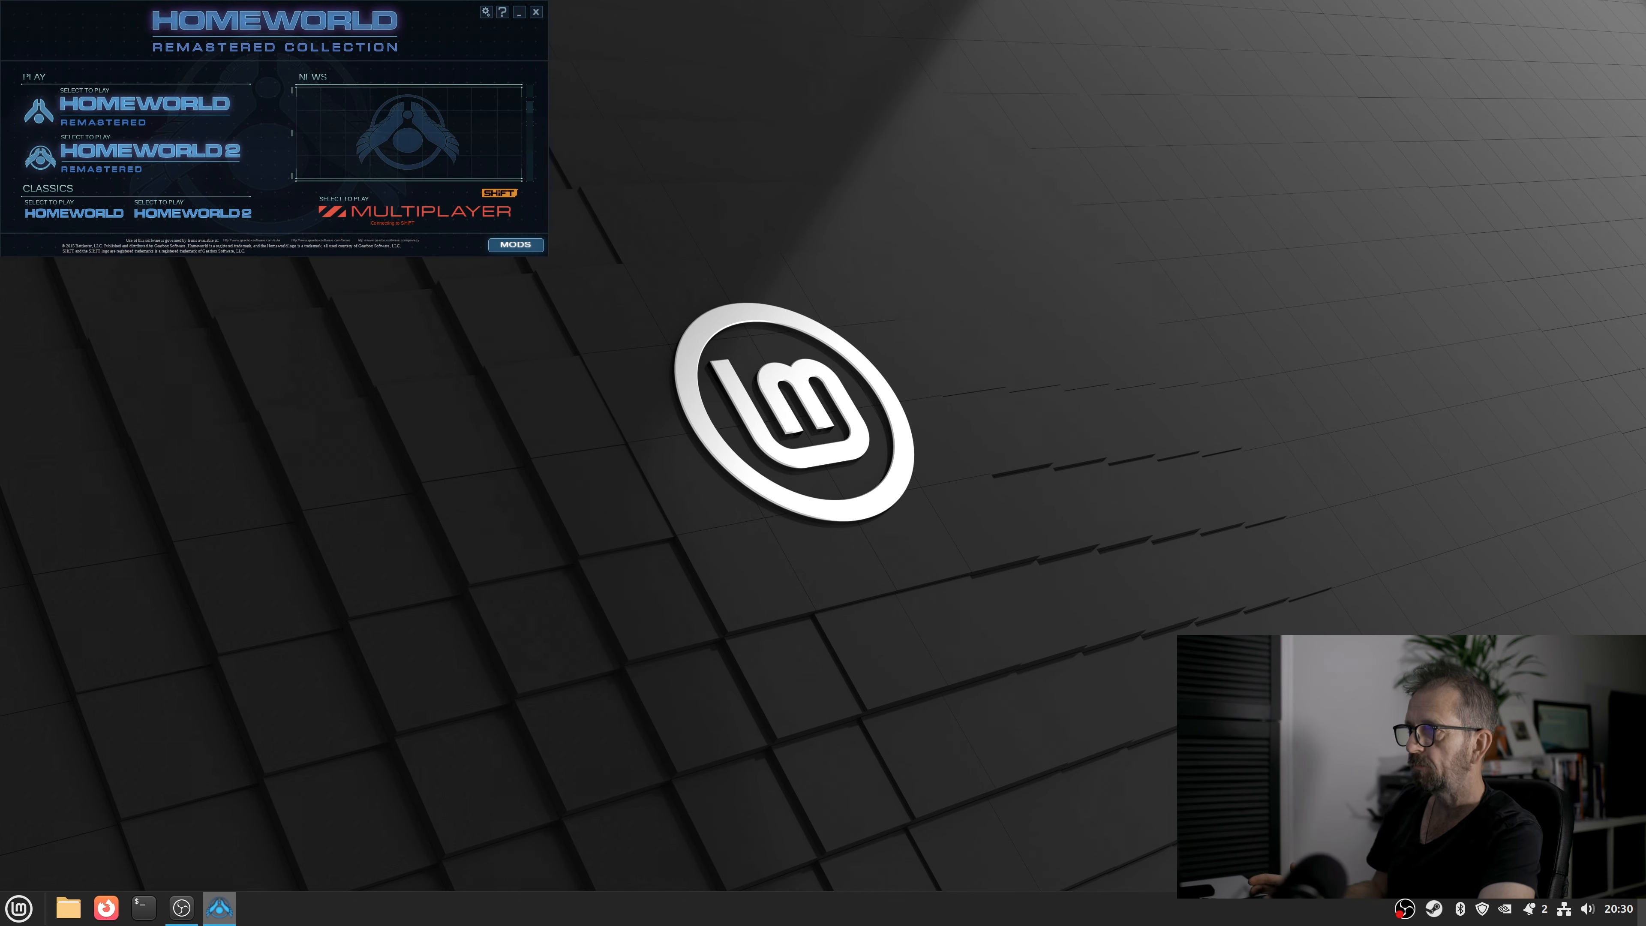
{"action": "left_click", "coordinate": [161, 116]}
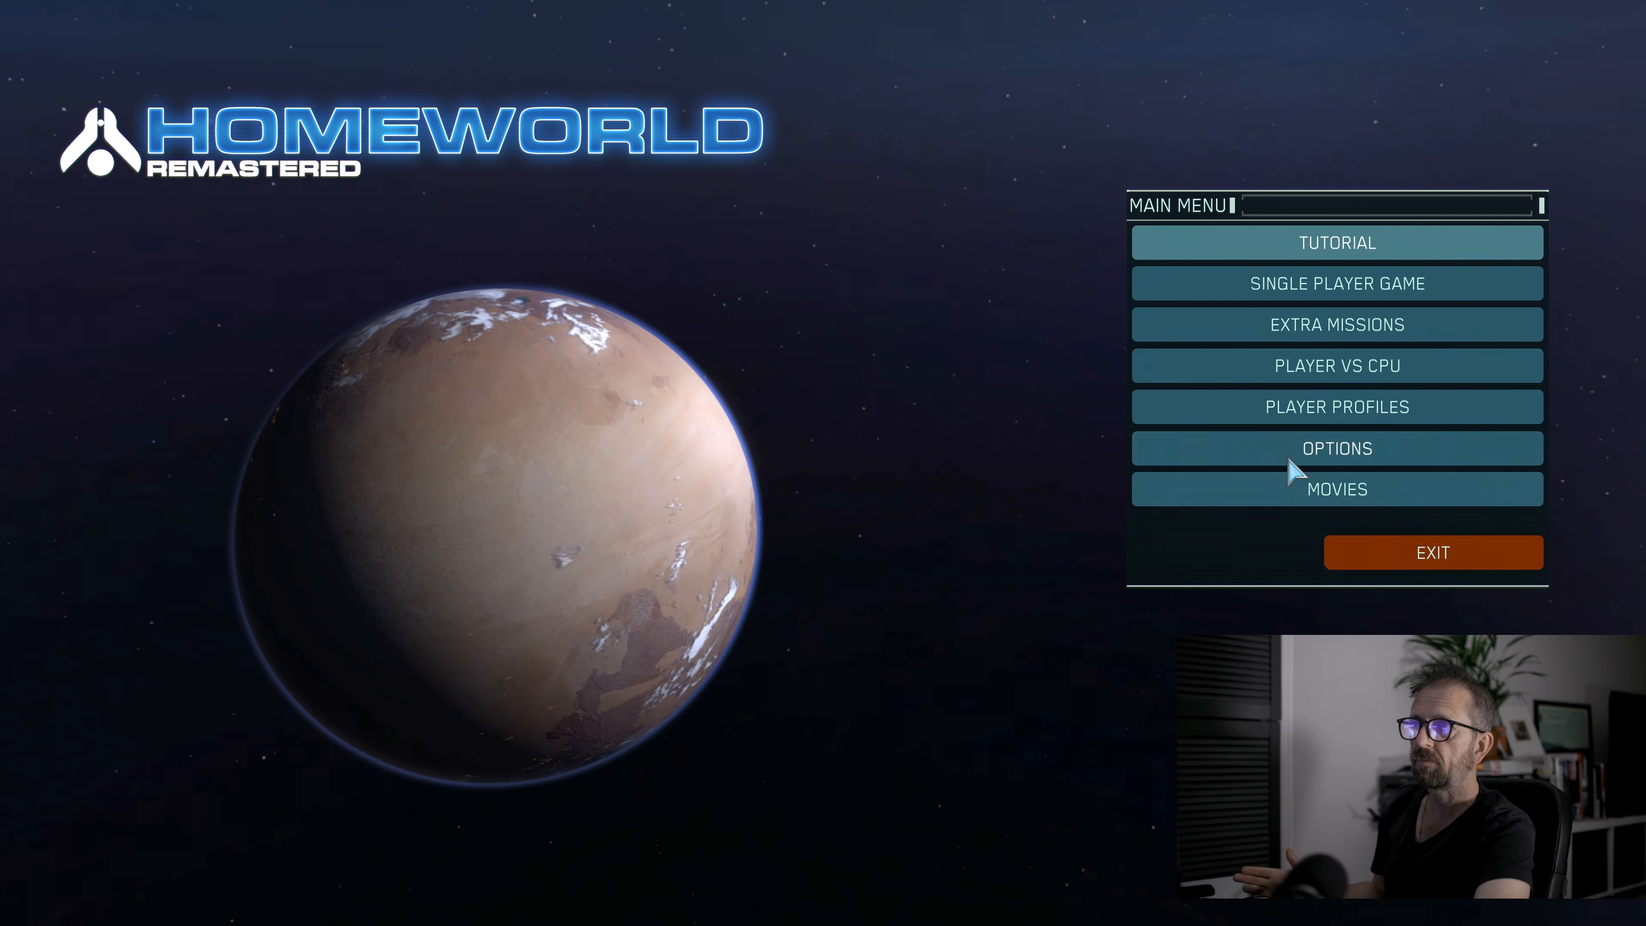
{"action": "left_click", "coordinate": [1290, 367]}
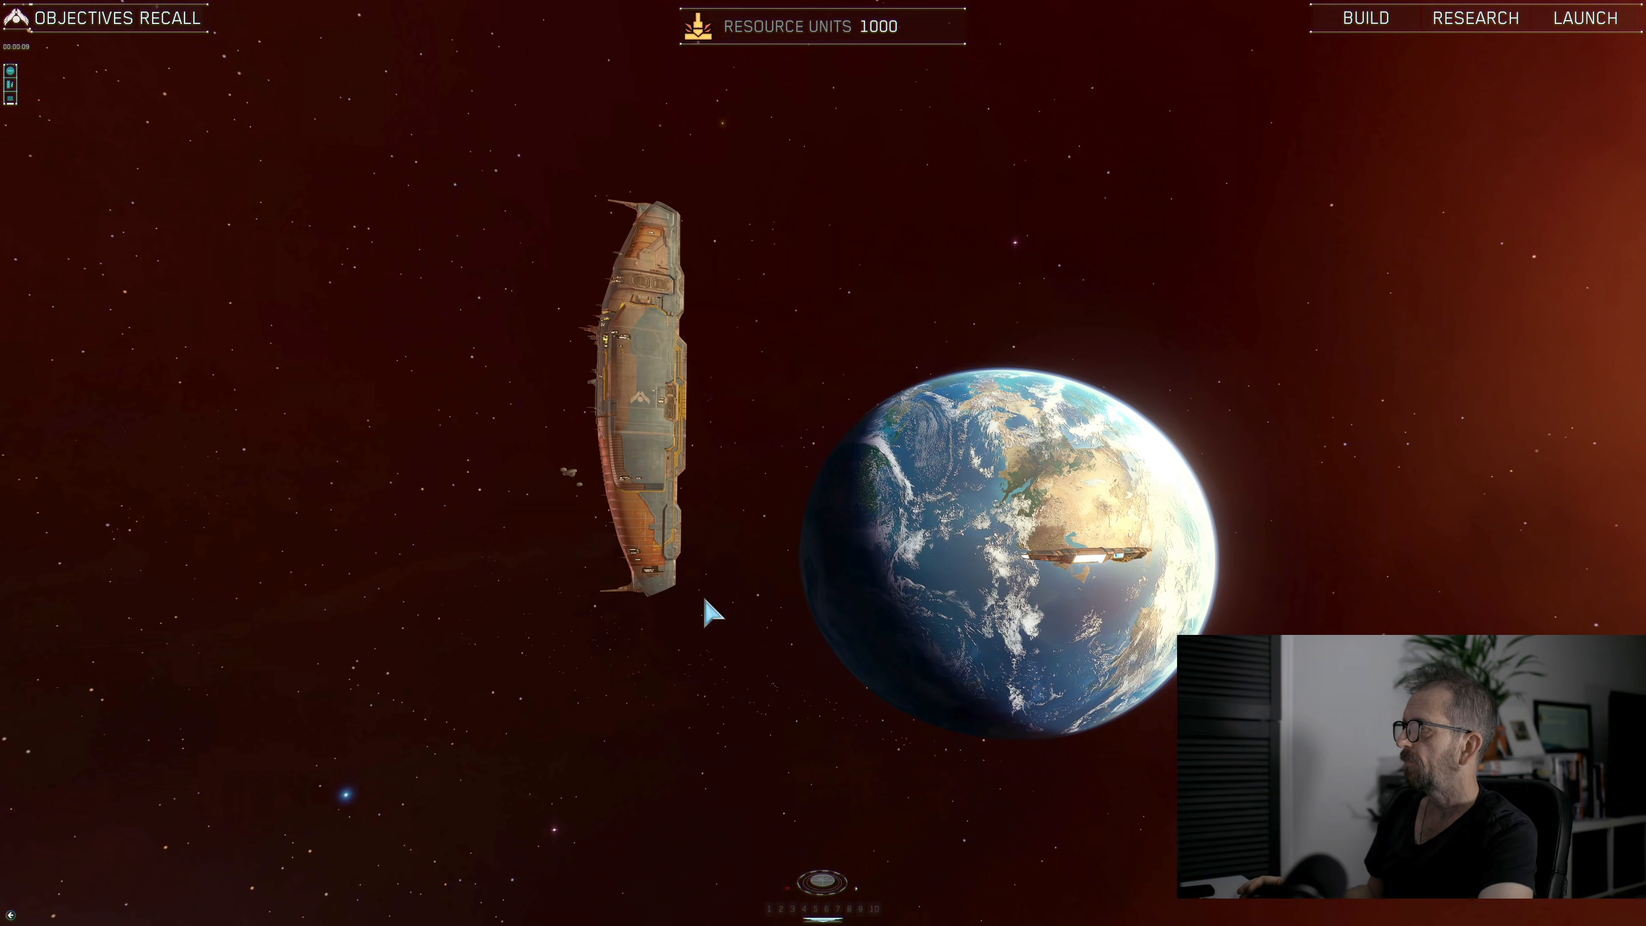
- Select the mothership, look through its build, research and launch managers, and inspect the ship up close
{"action": "left_click", "coordinate": [637, 419]}
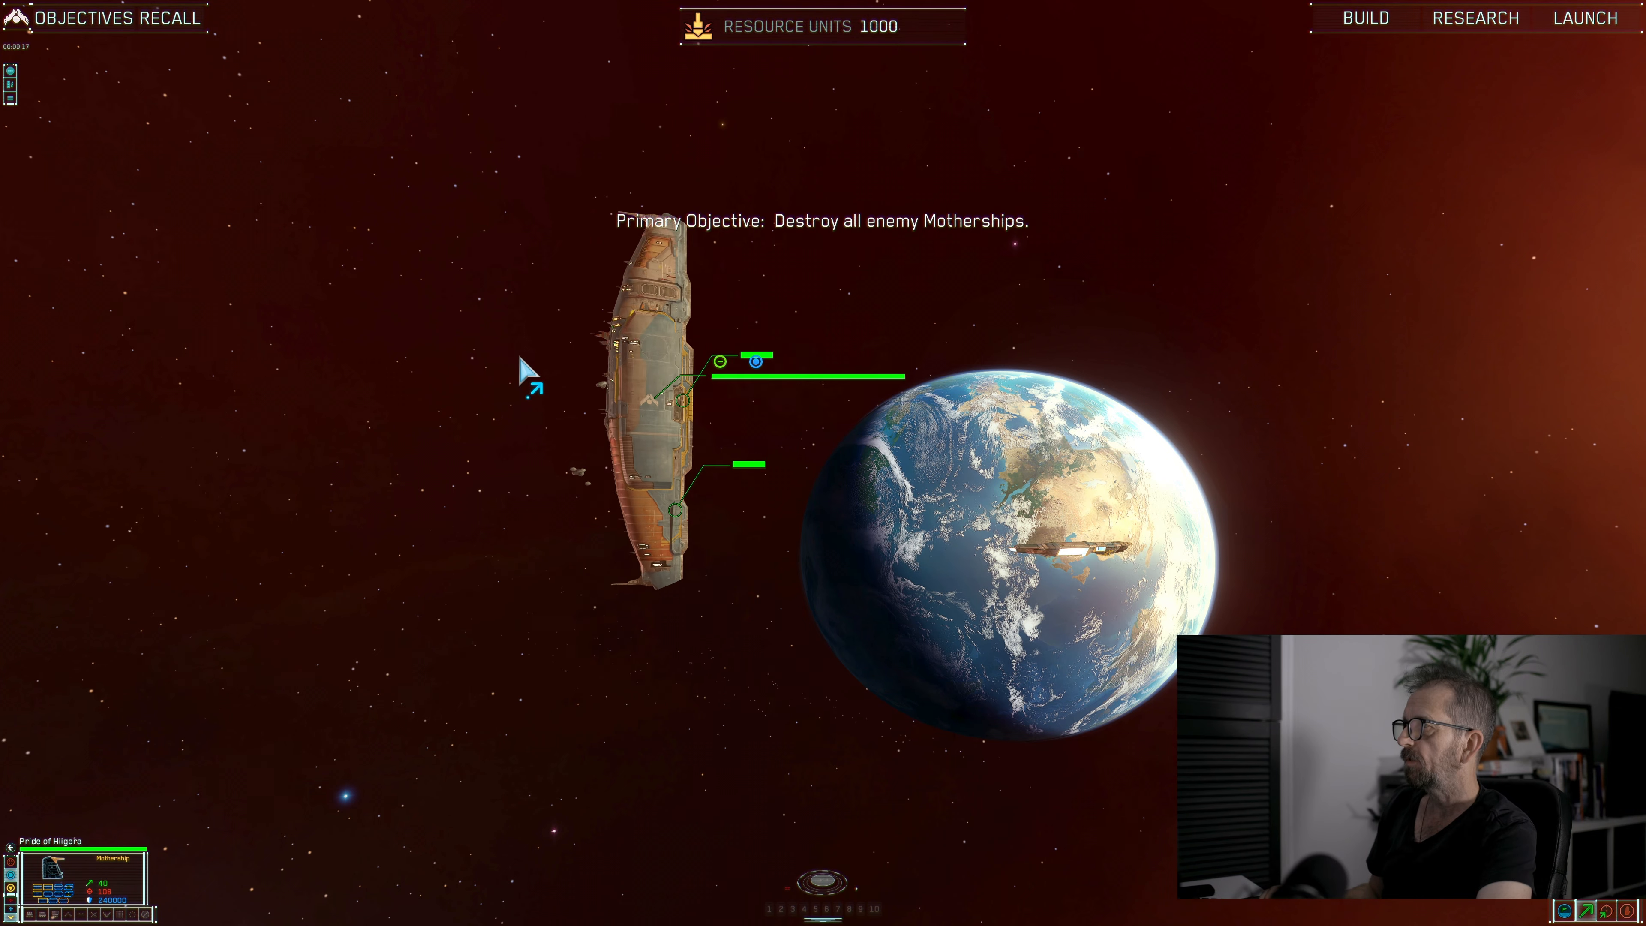
{"action": "left_click", "coordinate": [1372, 29]}
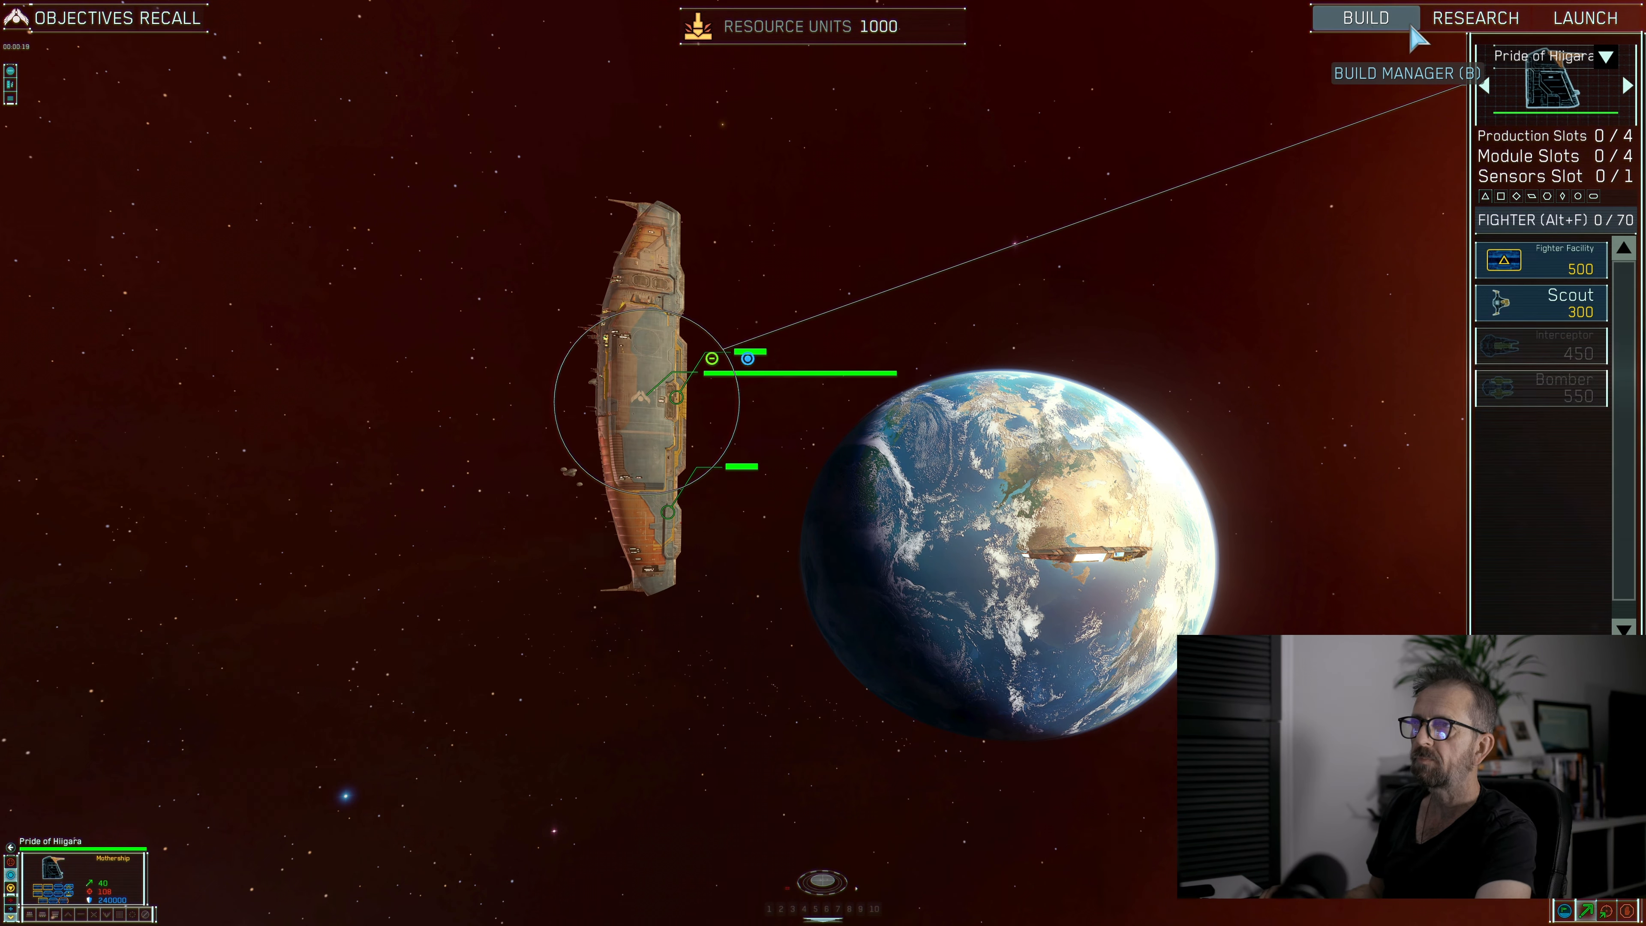
{"action": "left_click", "coordinate": [1464, 20]}
{"action": "left_click", "coordinate": [1588, 22]}
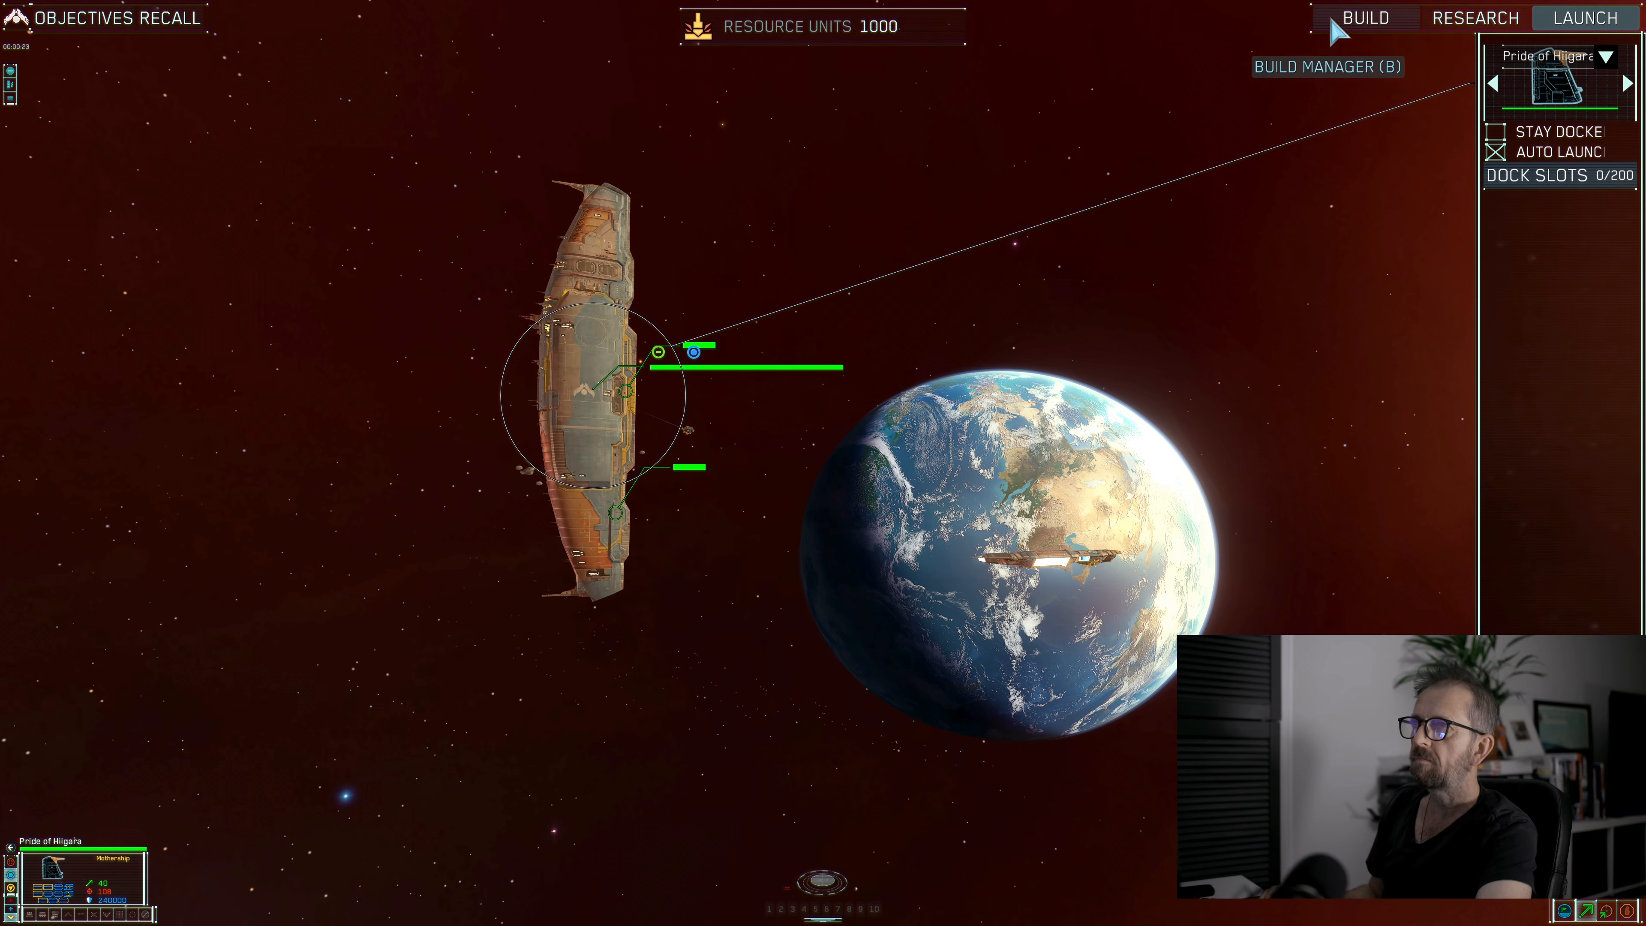
{"action": "left_click", "coordinate": [1356, 20]}
{"action": "scroll", "coordinate": [397, 322], "scroll_direction": "up", "scroll_amount": 5}
{"action": "left_click", "coordinate": [398, 323]}
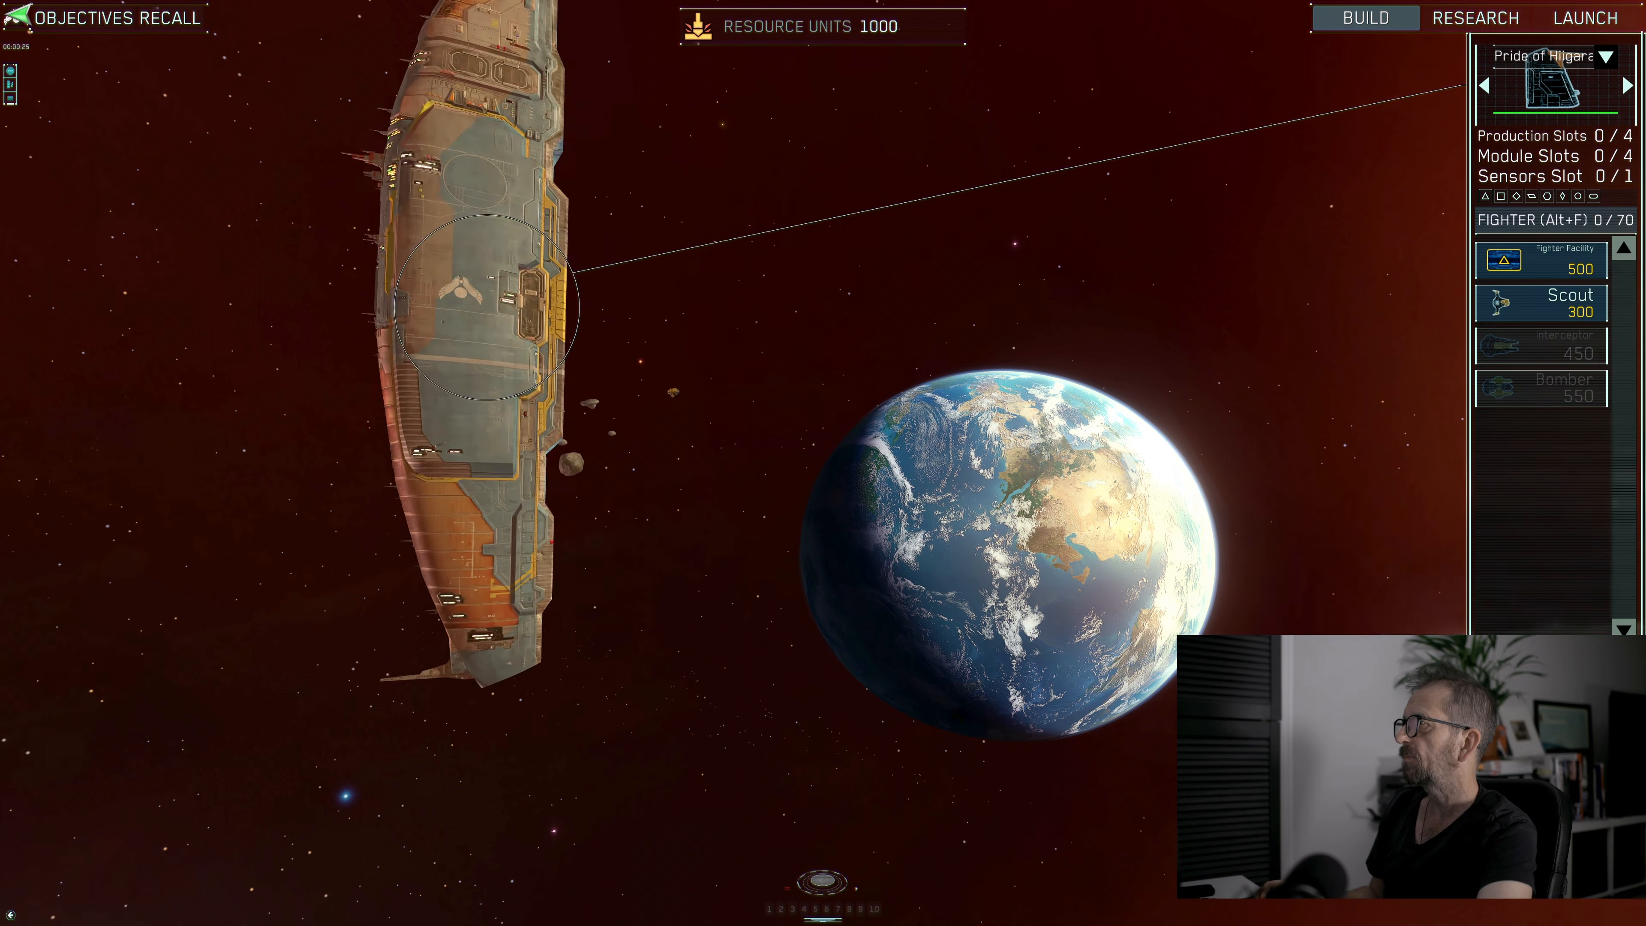
{"action": "scroll", "coordinate": [398, 323], "scroll_direction": "down", "scroll_amount": 4}
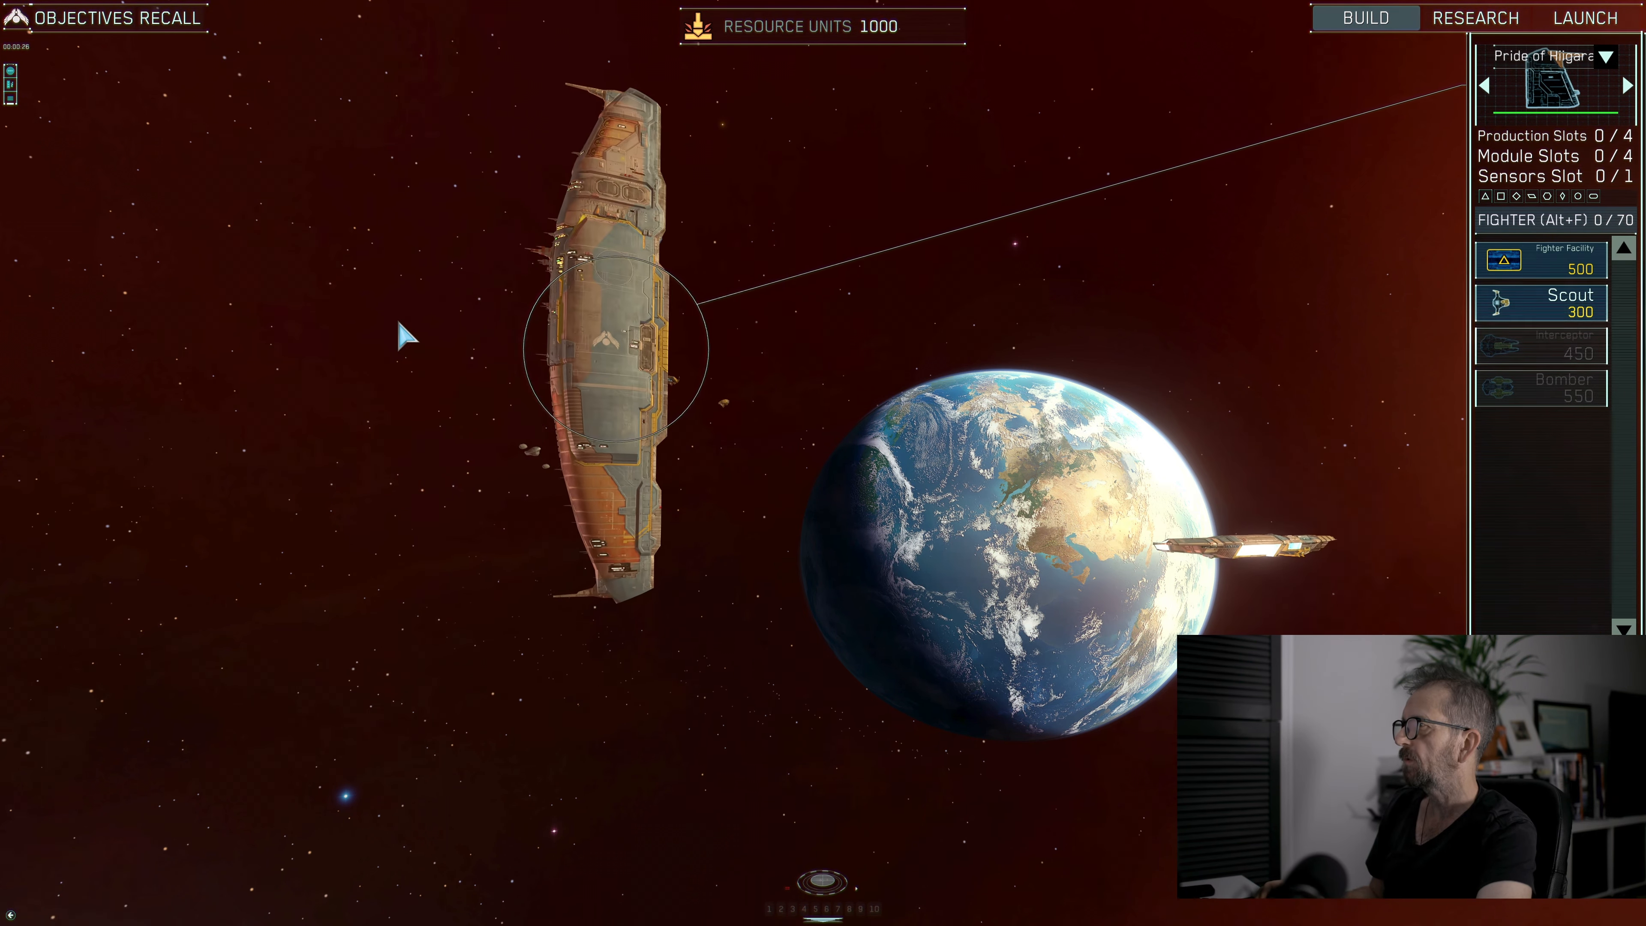
{"action": "scroll", "coordinate": [397, 322], "scroll_direction": "up", "scroll_amount": 5}
{"action": "scroll", "coordinate": [398, 323], "scroll_direction": "down", "scroll_amount": 6}
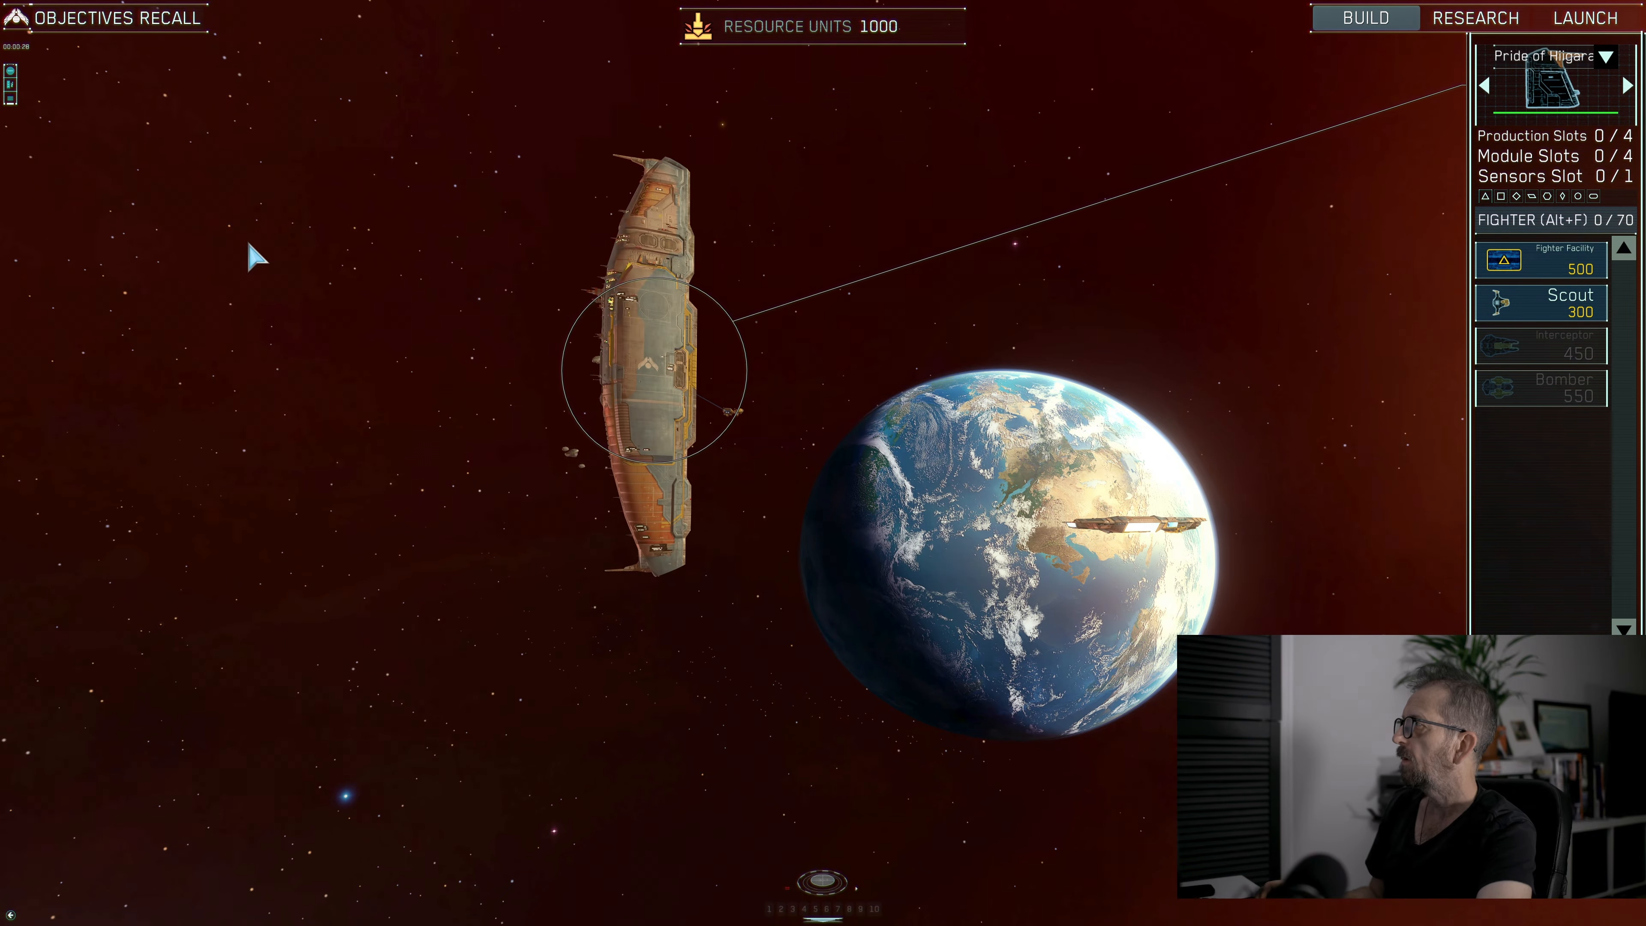
- Exit the running Homeworld game completely back to the desktop
{"action": "left_click", "coordinate": [14, 18]}
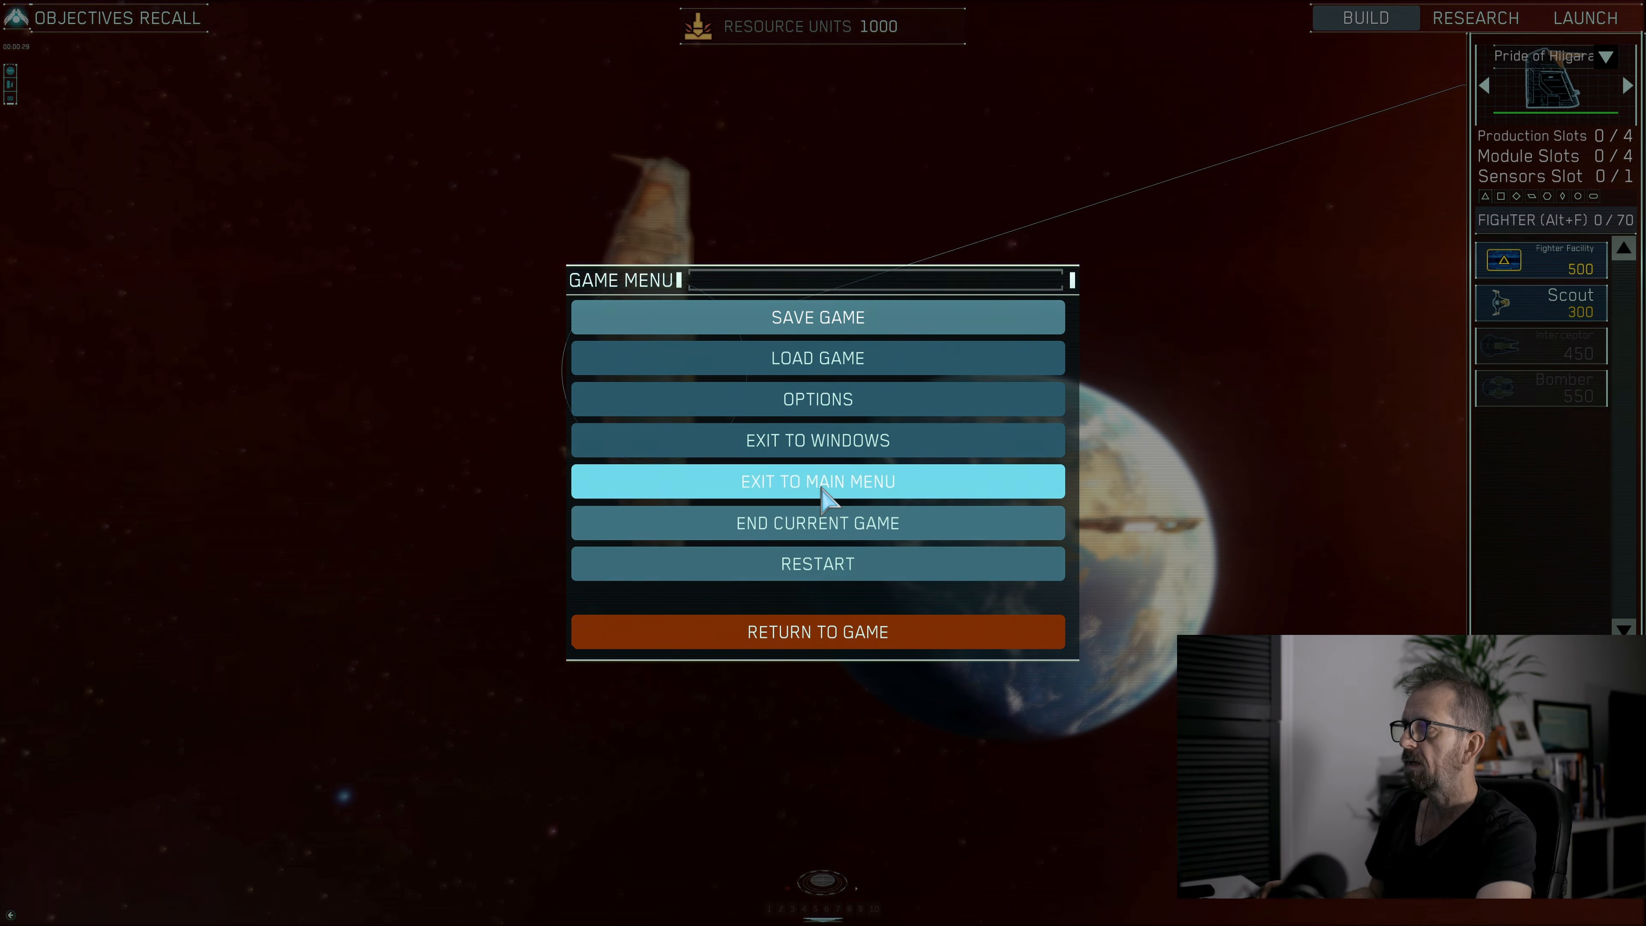
{"action": "left_click", "coordinate": [829, 443]}
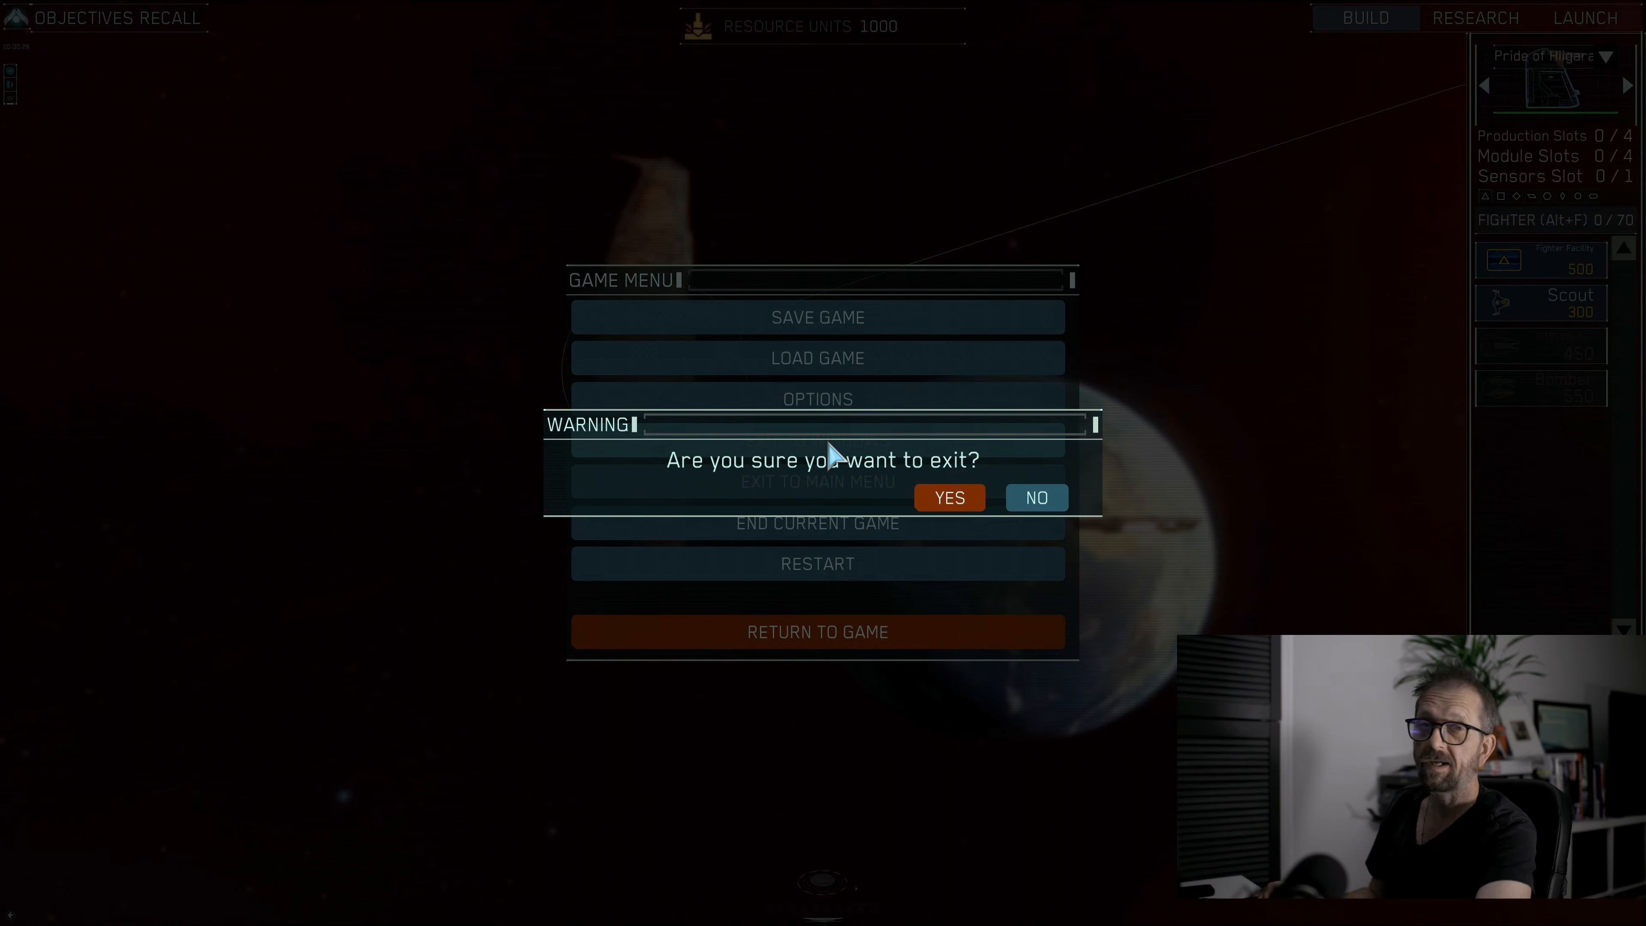
{"action": "left_click", "coordinate": [948, 507]}
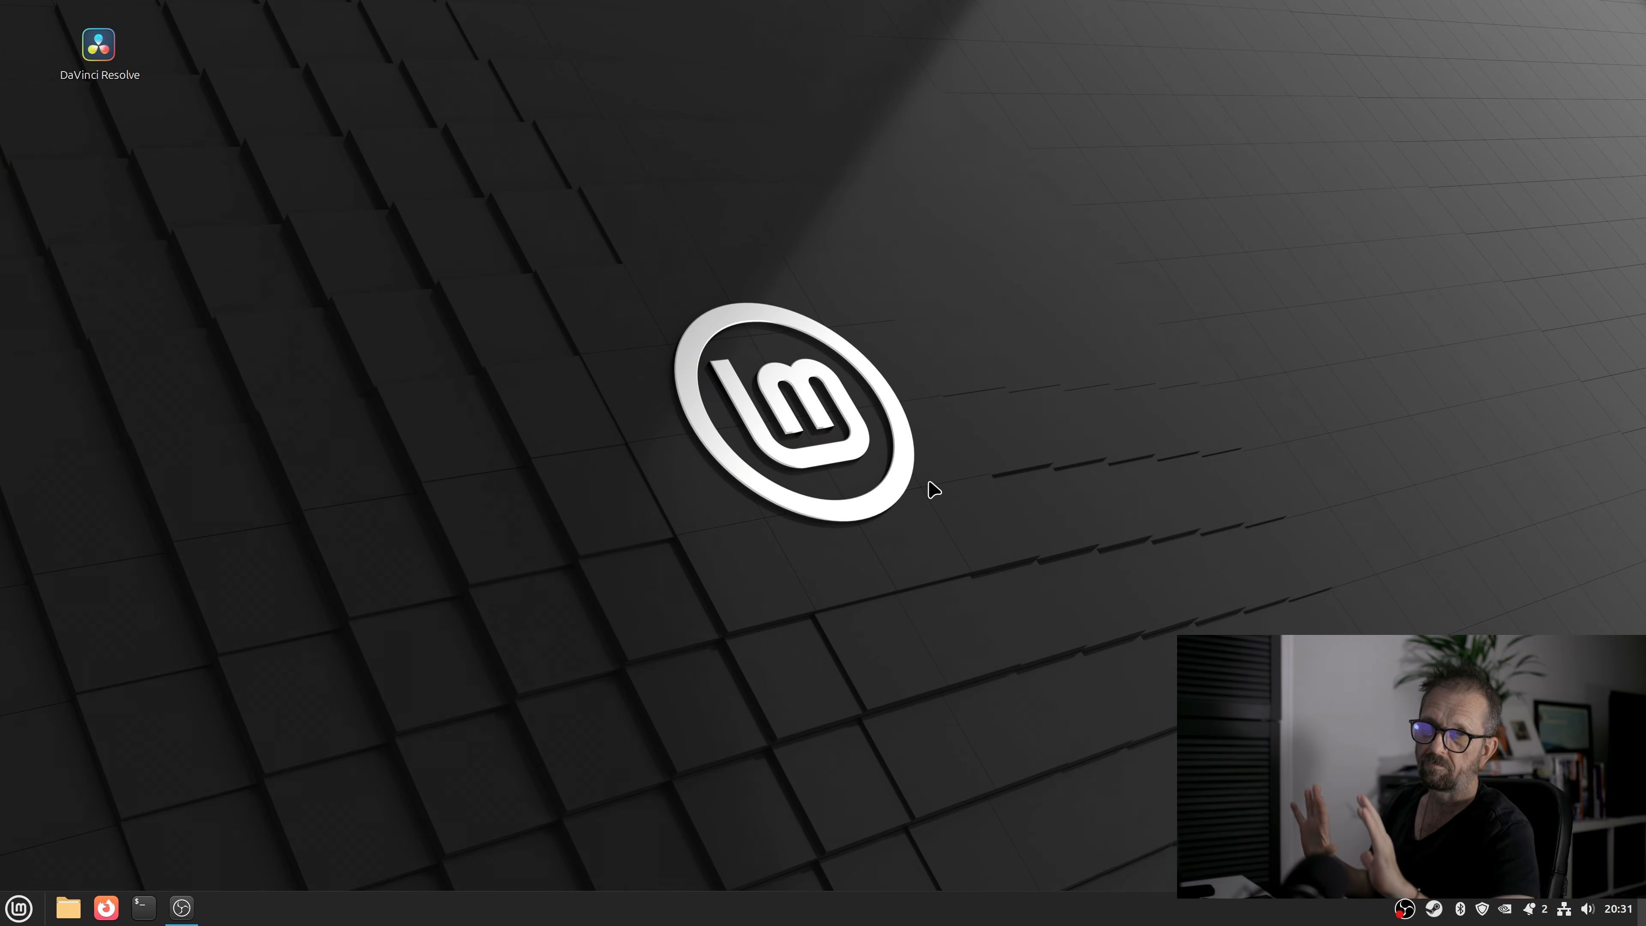
- Check the default compatibility tool and its available options in the Steam settings, and close the settings window
{"action": "right_click", "coordinate": [1440, 911]}
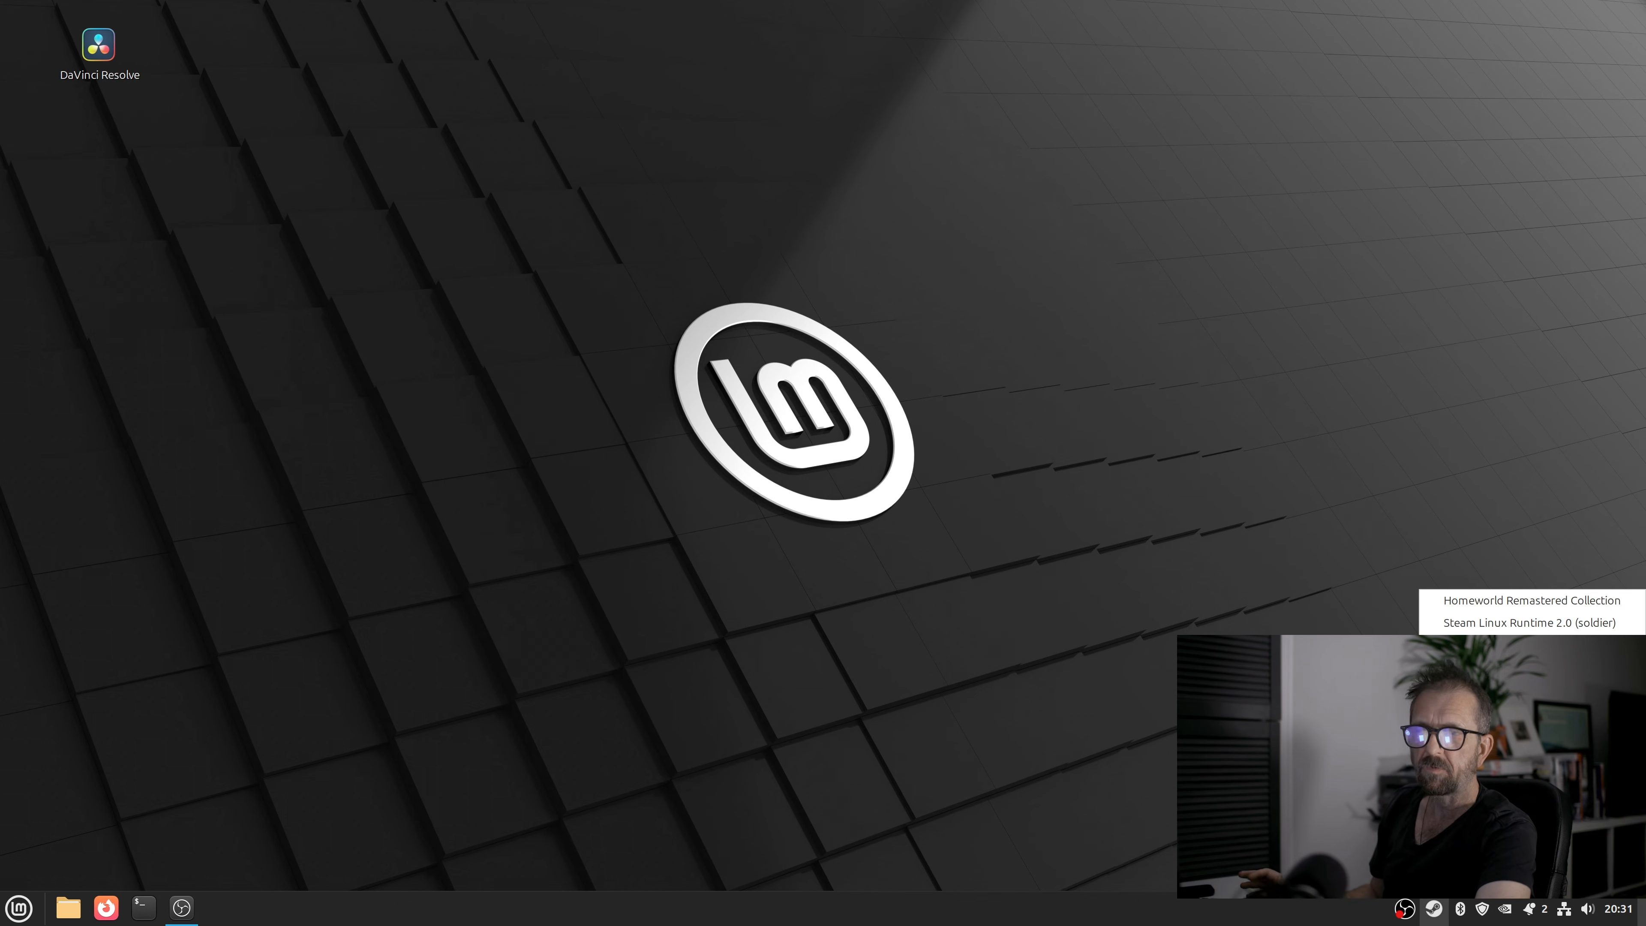
{"action": "left_click", "coordinate": [1464, 832]}
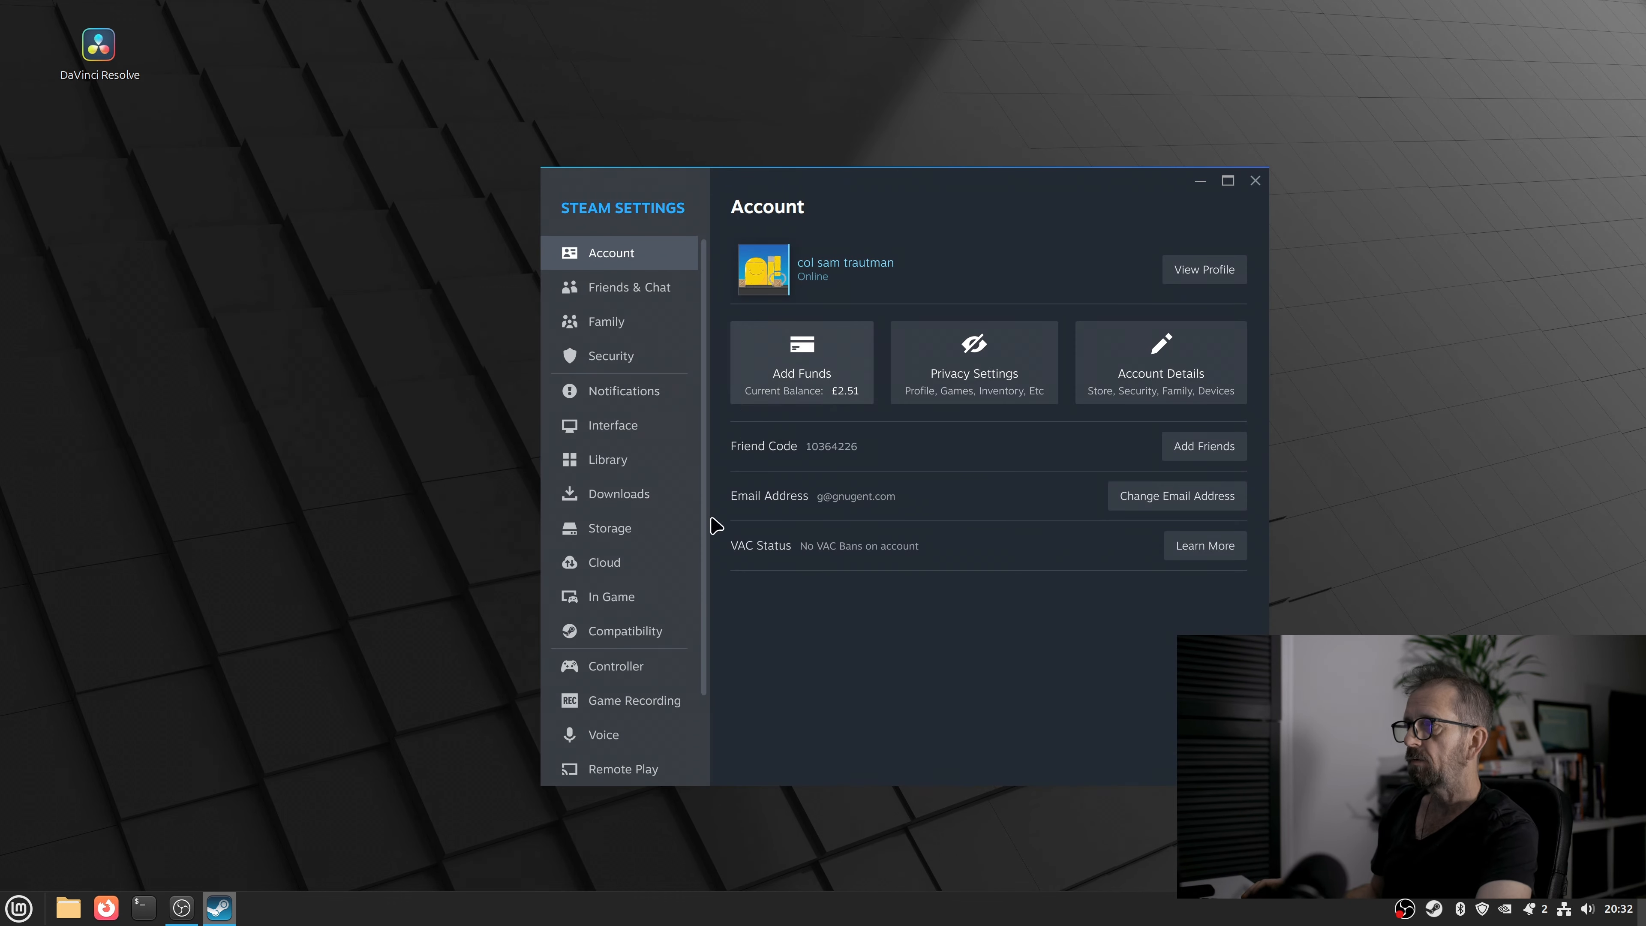
{"action": "left_click", "coordinate": [658, 639]}
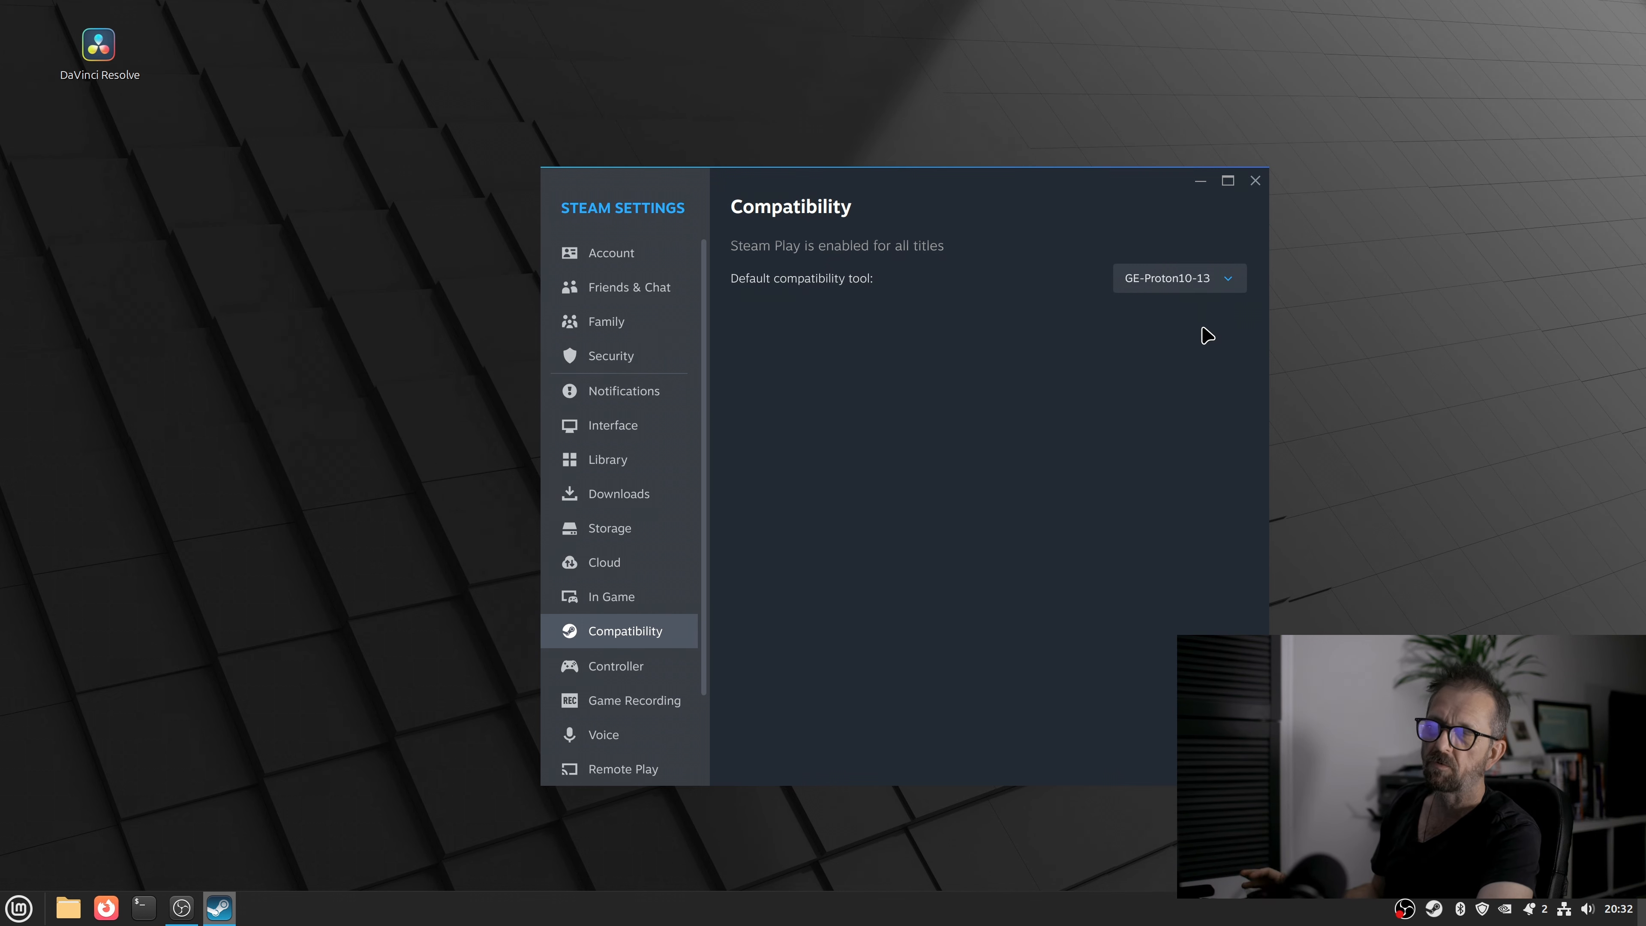
{"action": "left_click", "coordinate": [1211, 285]}
{"action": "left_click", "coordinate": [945, 420]}
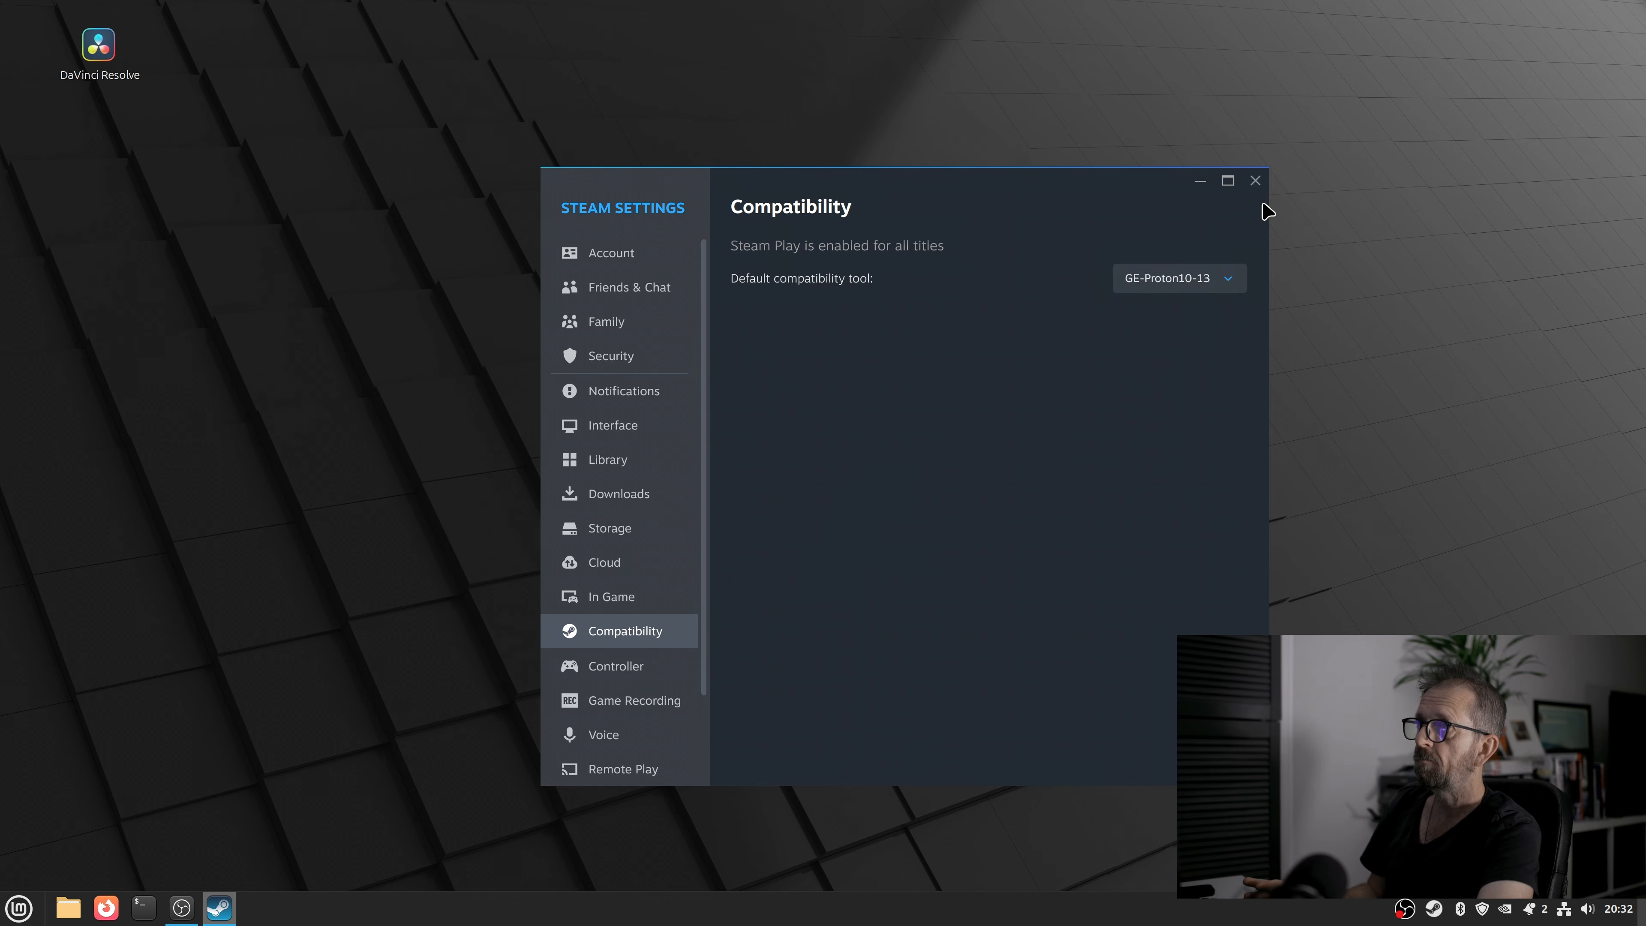
{"action": "left_click", "coordinate": [1255, 181]}
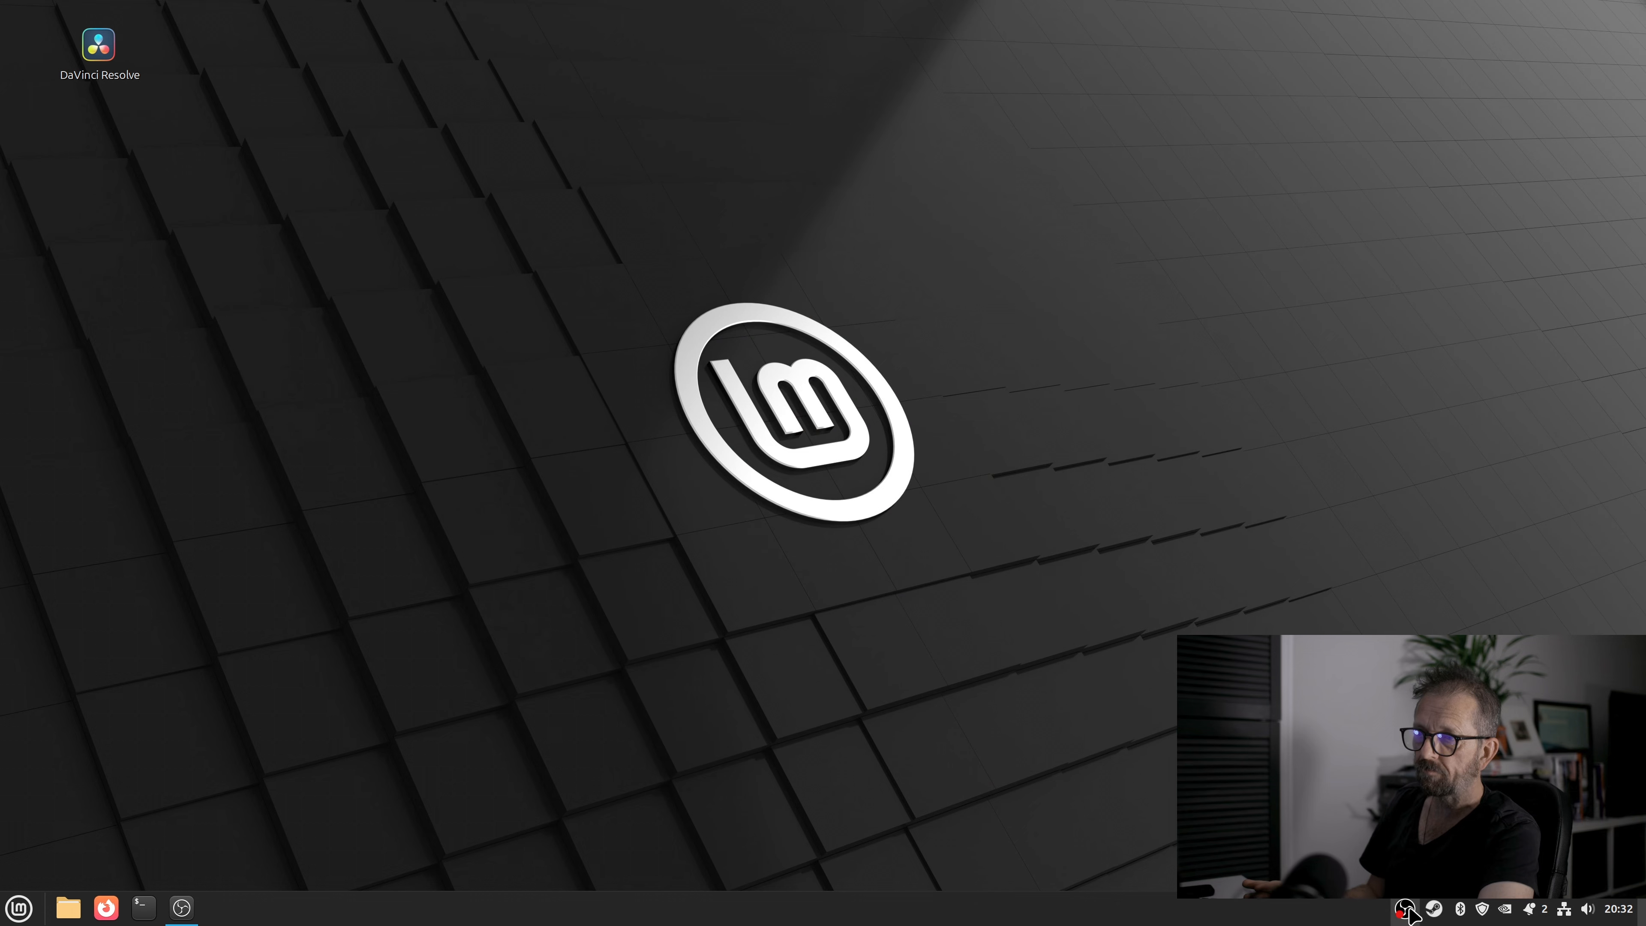
- Exit Steam
{"action": "right_click", "coordinate": [1436, 909]}
{"action": "left_click", "coordinate": [1469, 880]}
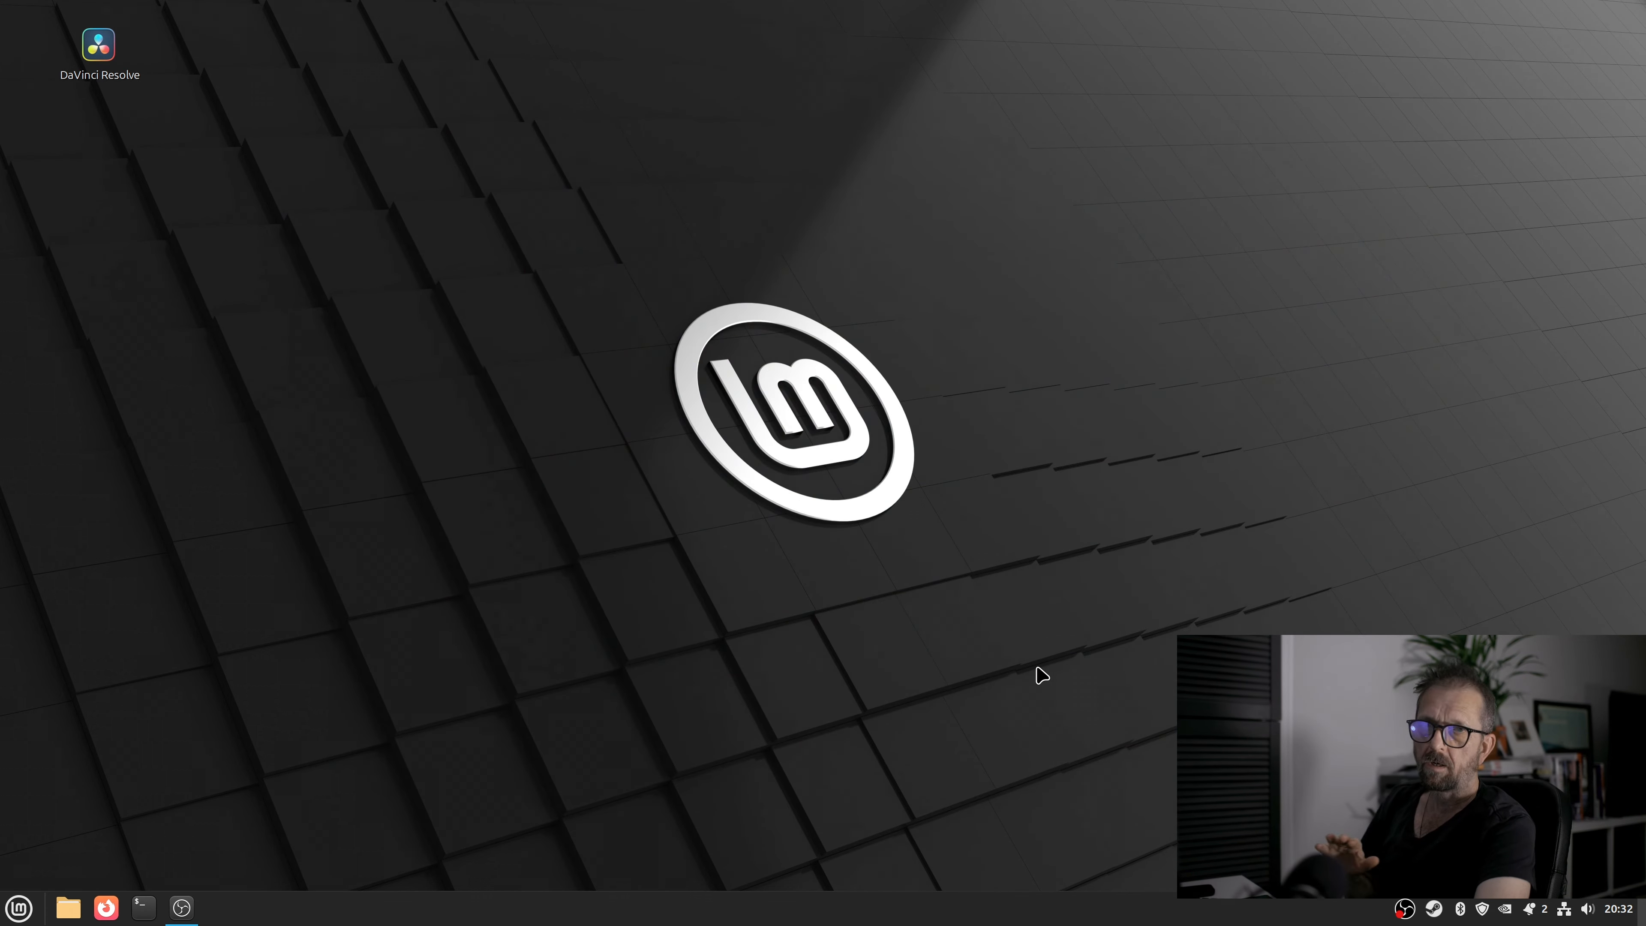
- Search the Software Manager for "alpac", look at the matching Alpaca entry, and close the manager
{"action": "left_click", "coordinate": [20, 908]}
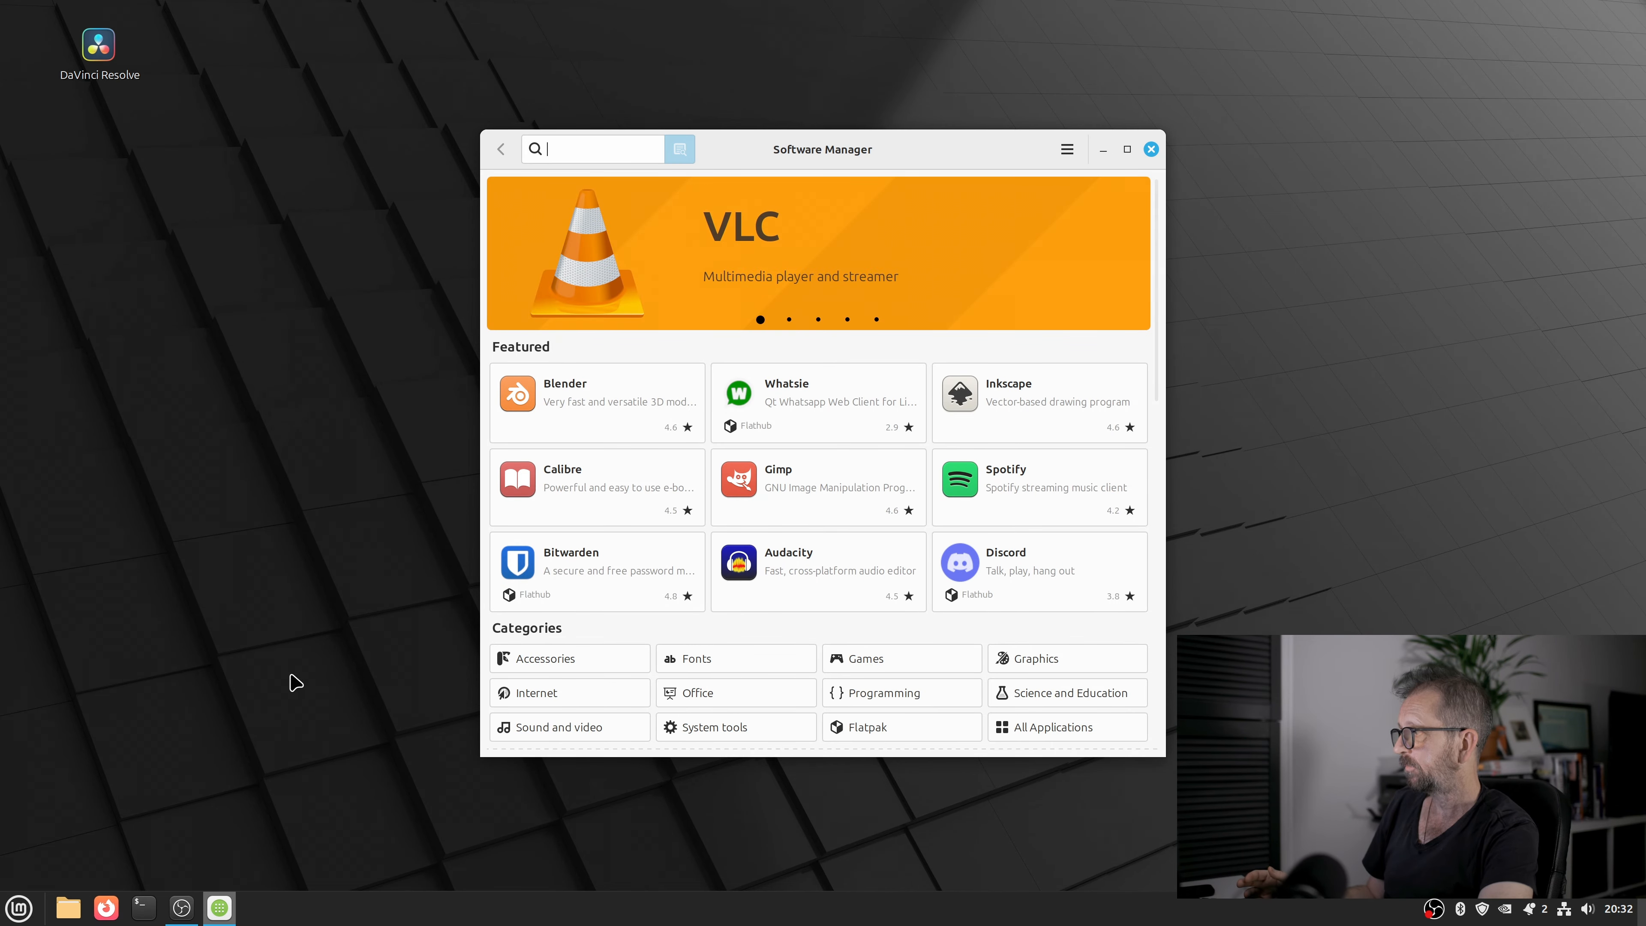
{"action": "left_click", "coordinate": [186, 908]}
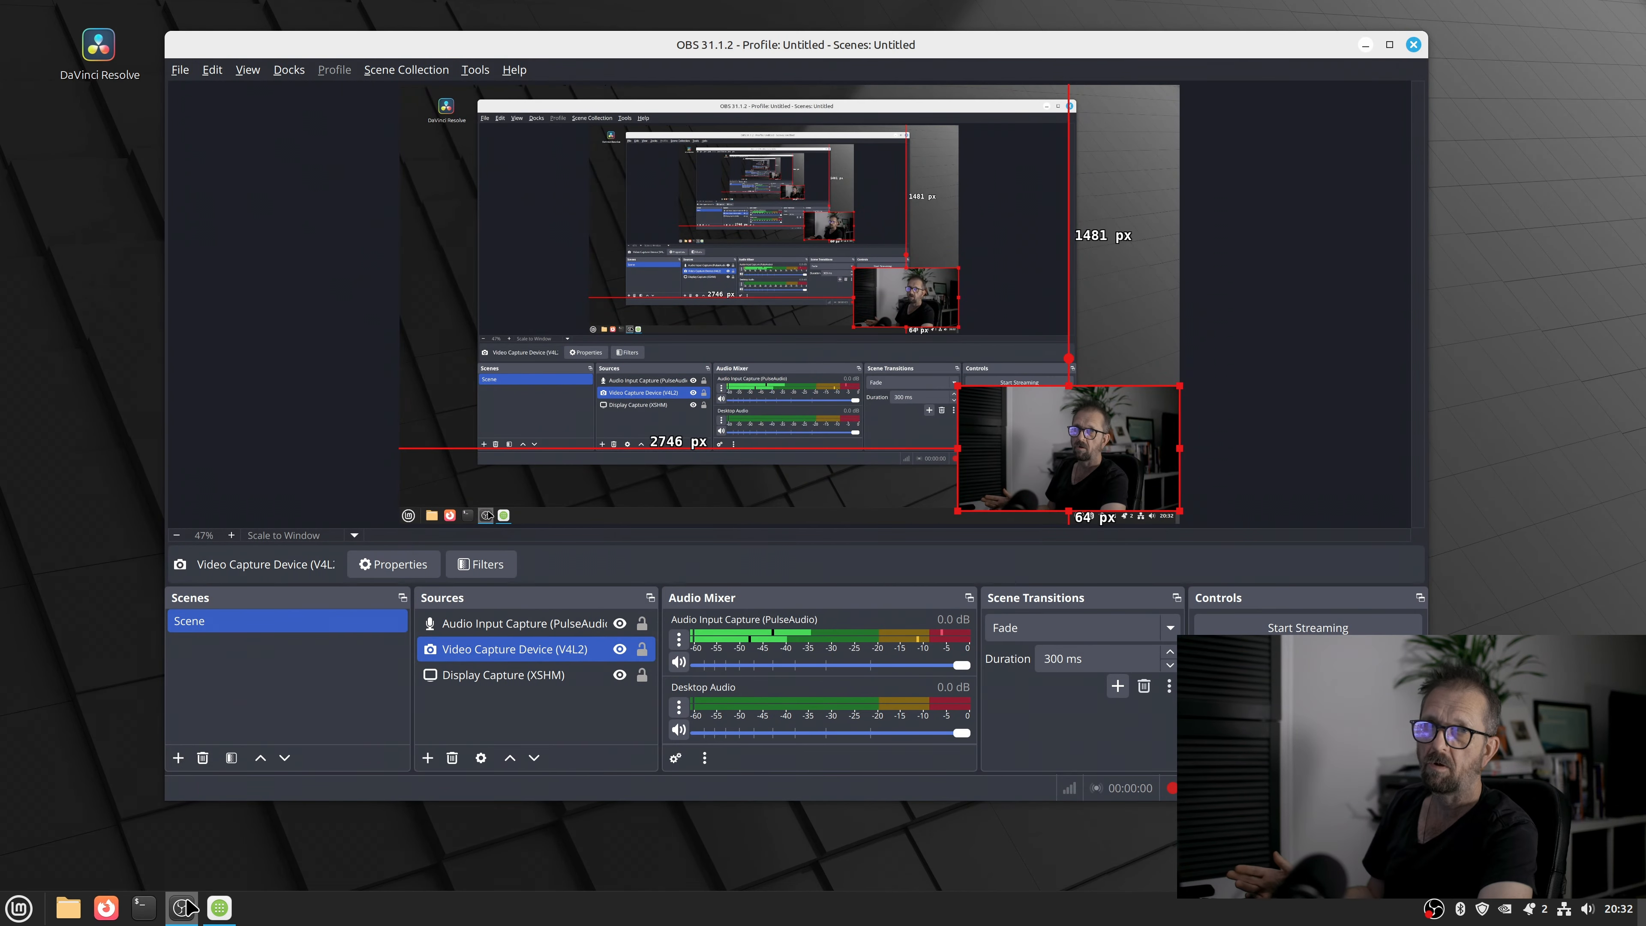
{"action": "left_click", "coordinate": [187, 908]}
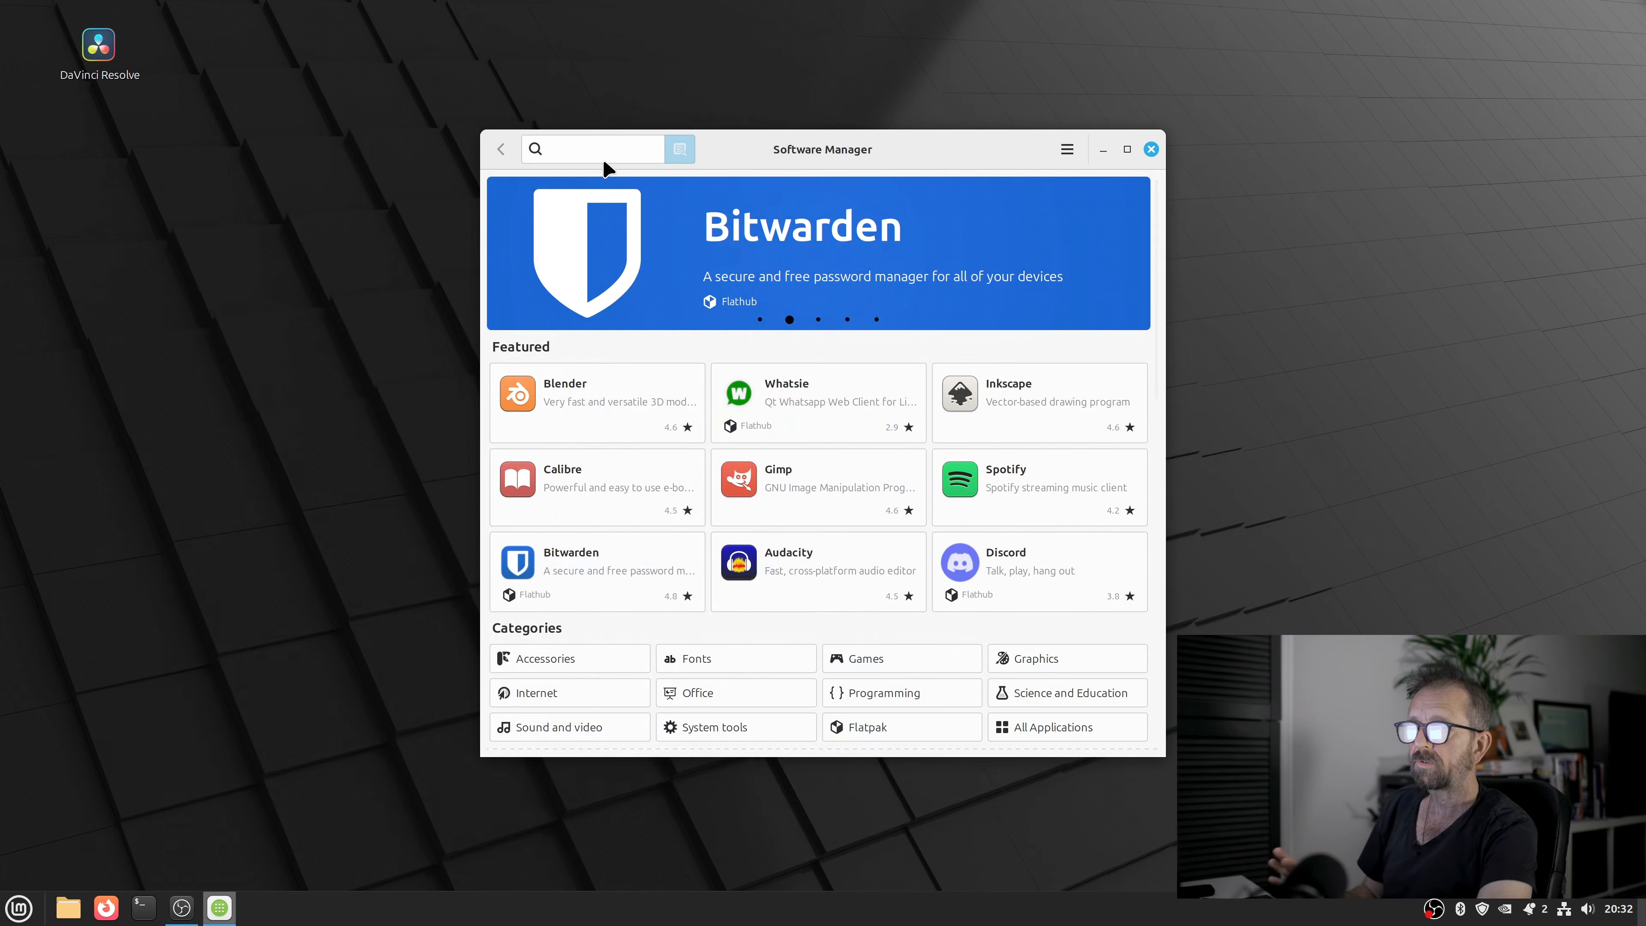
{"action": "type", "text": "al"}
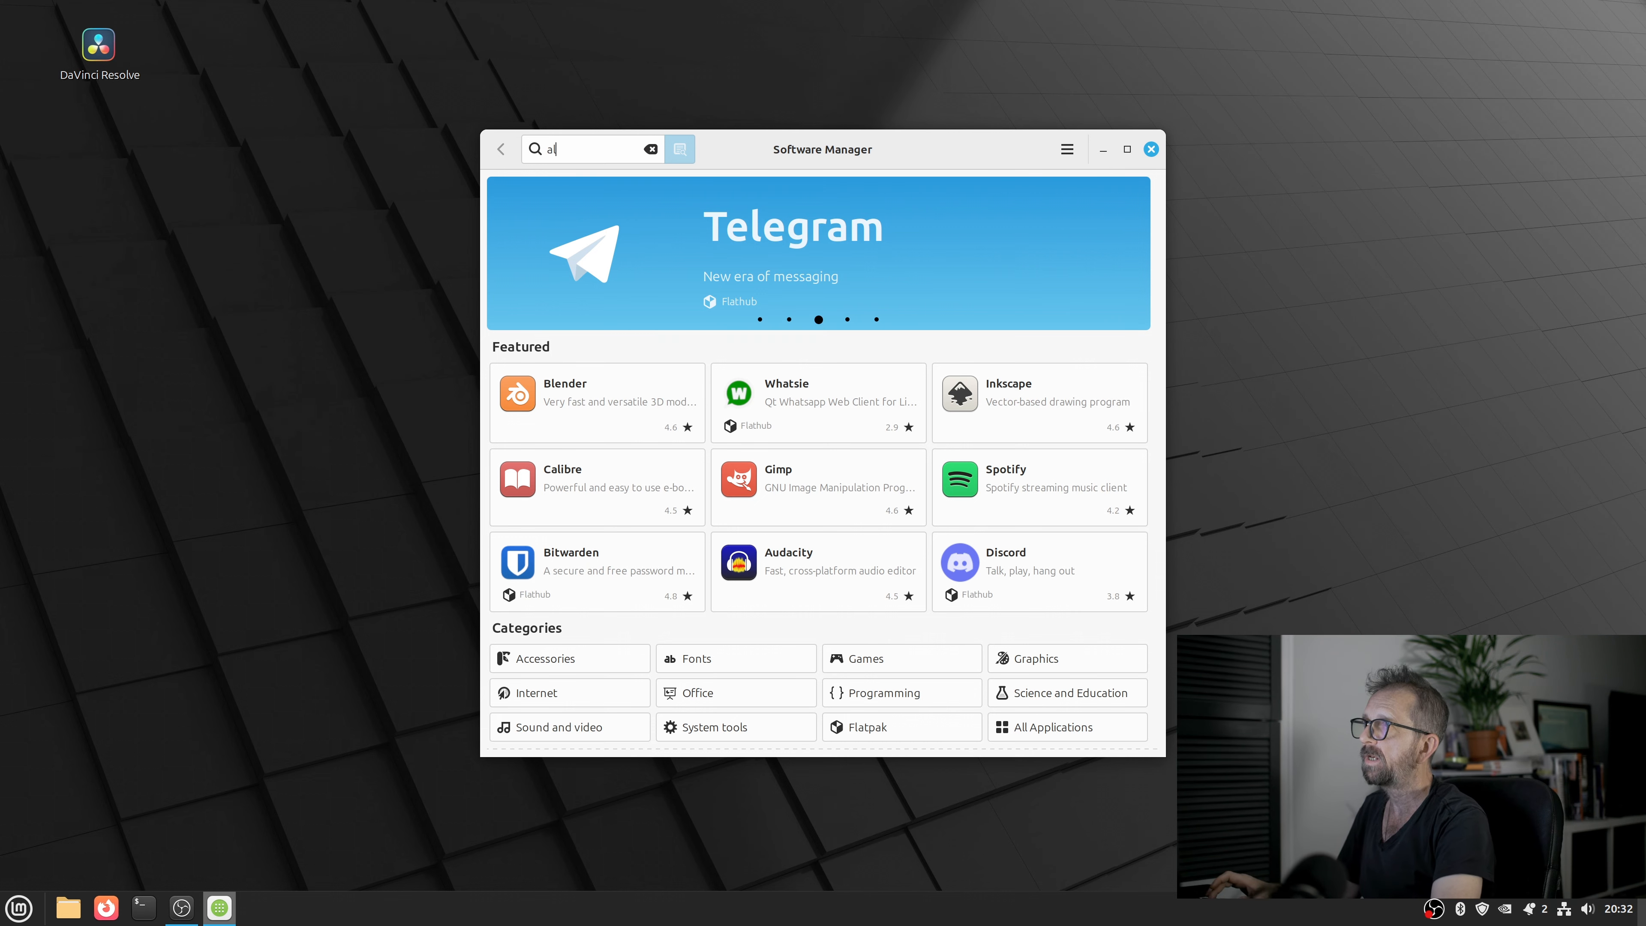
{"action": "type", "text": "pac"}
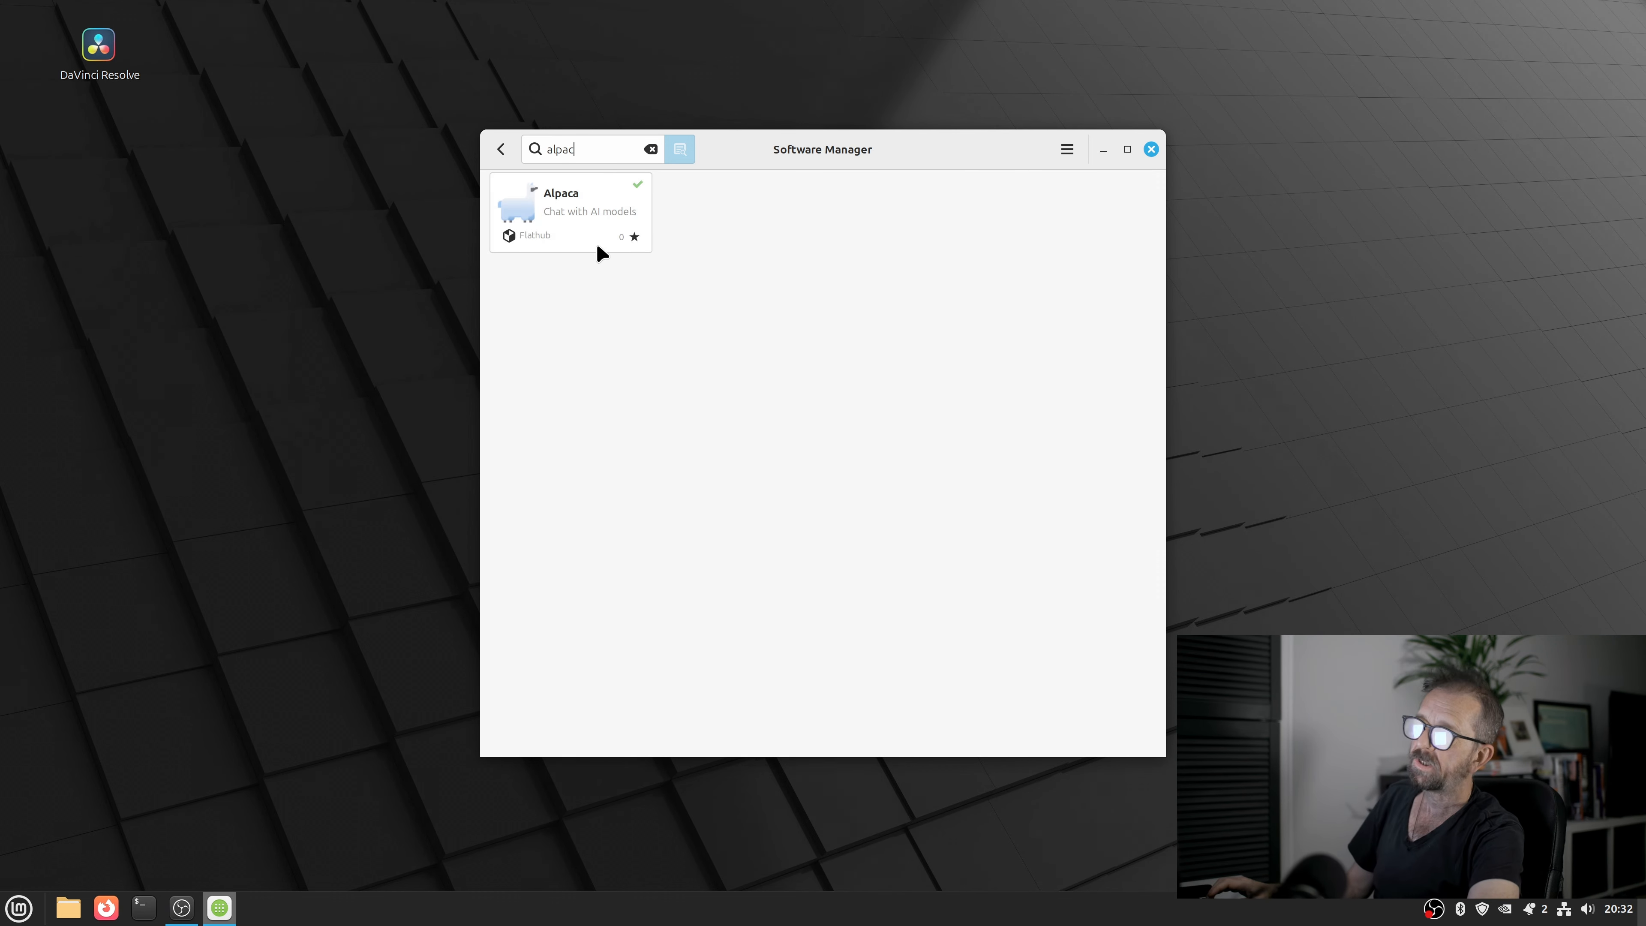
{"action": "left_click", "coordinate": [1151, 150]}
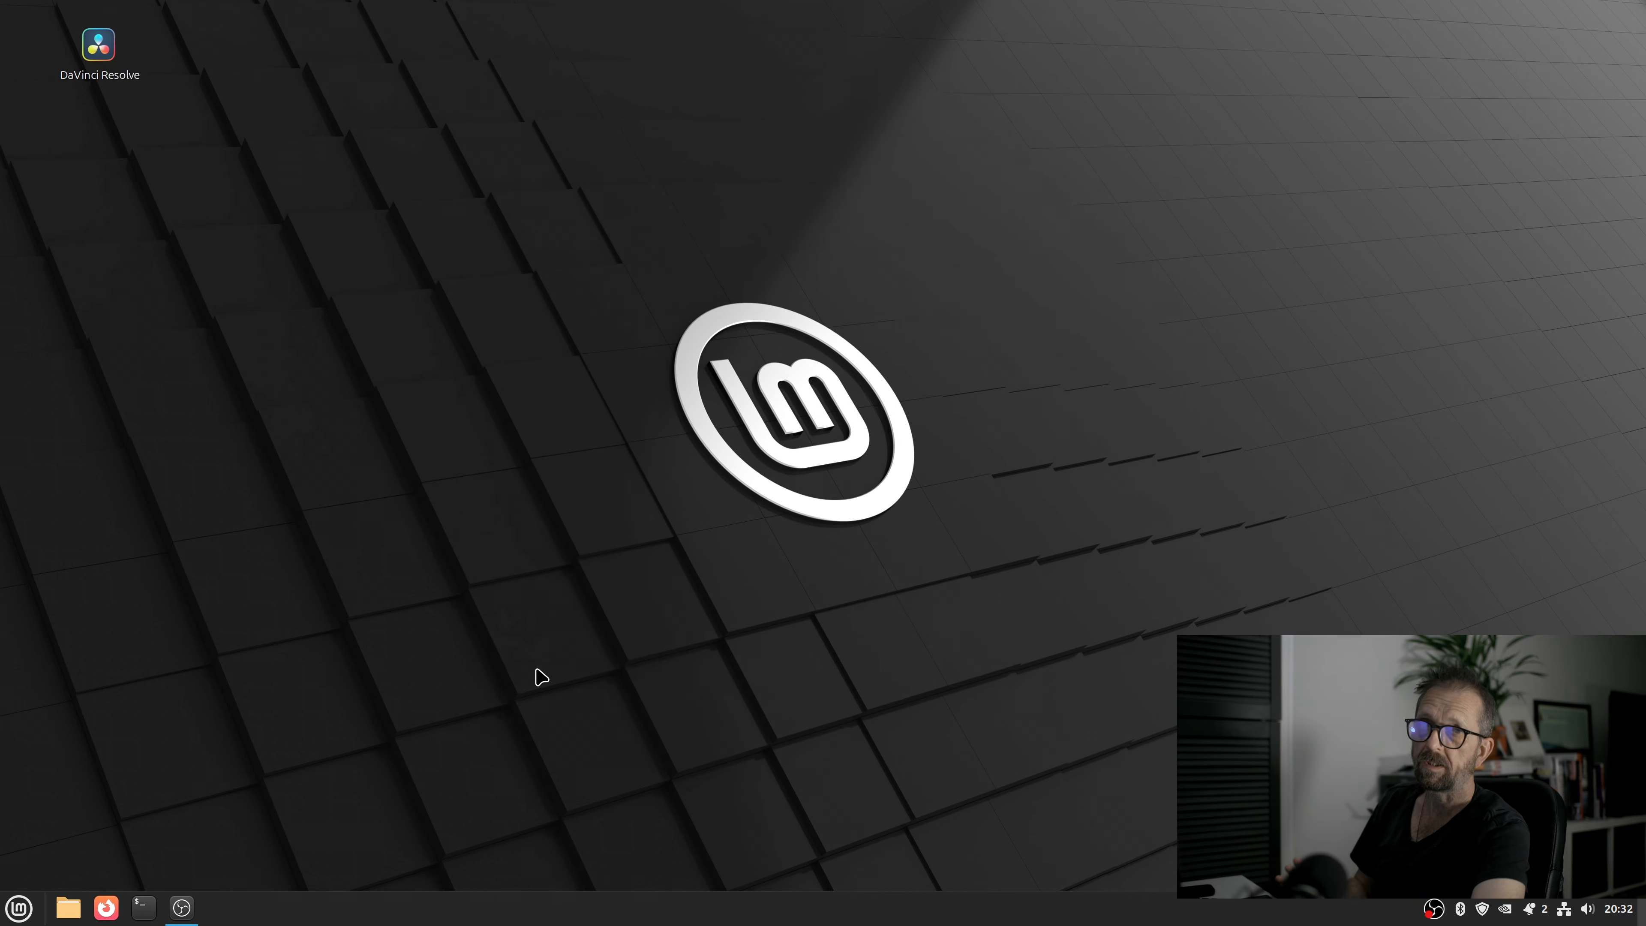
{"action": "left_click", "coordinate": [105, 908]}
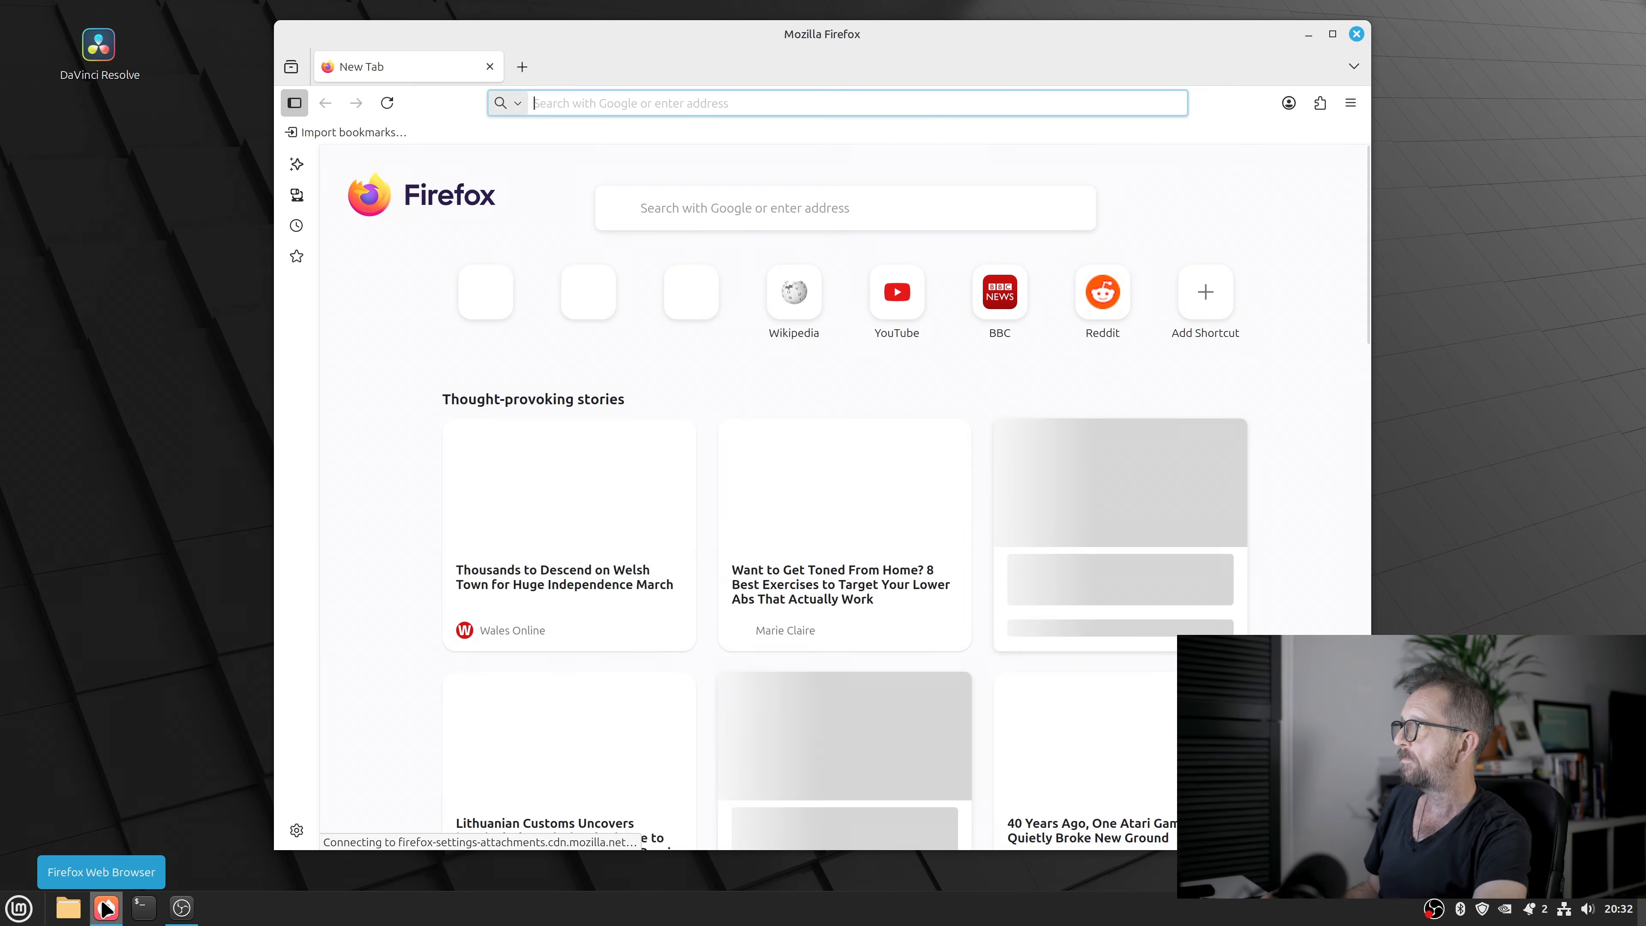
{"action": "type", "text": "ollama.com/"}
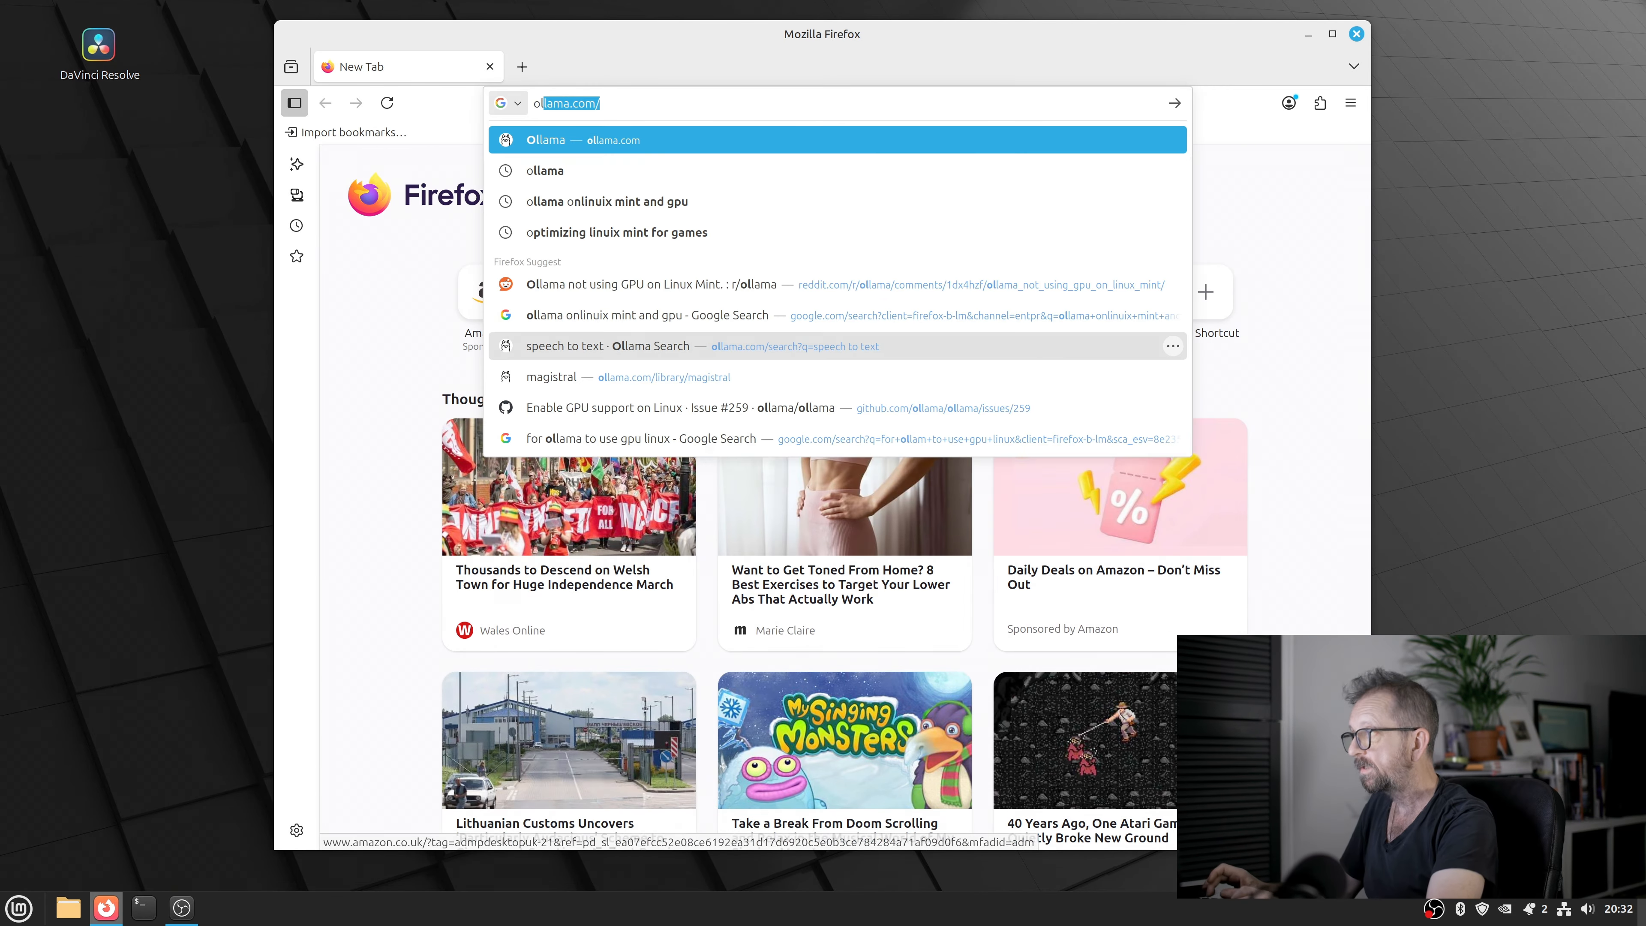
{"action": "key", "text": "Return"}
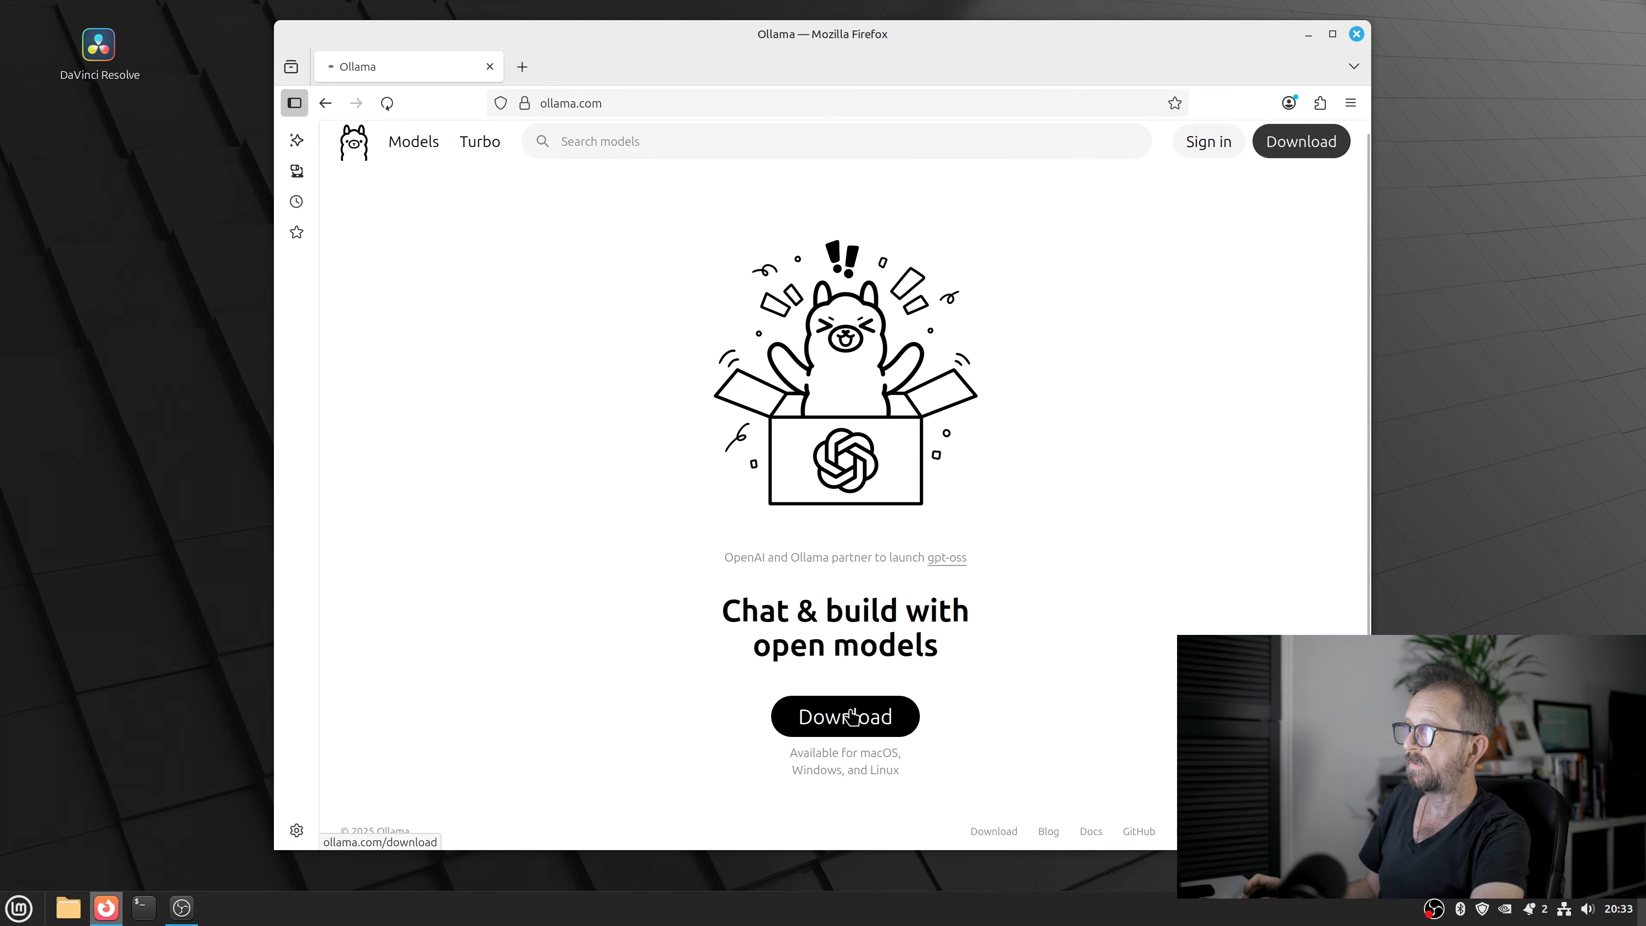
{"action": "left_click", "coordinate": [852, 715]}
{"action": "left_click", "coordinate": [1022, 505]}
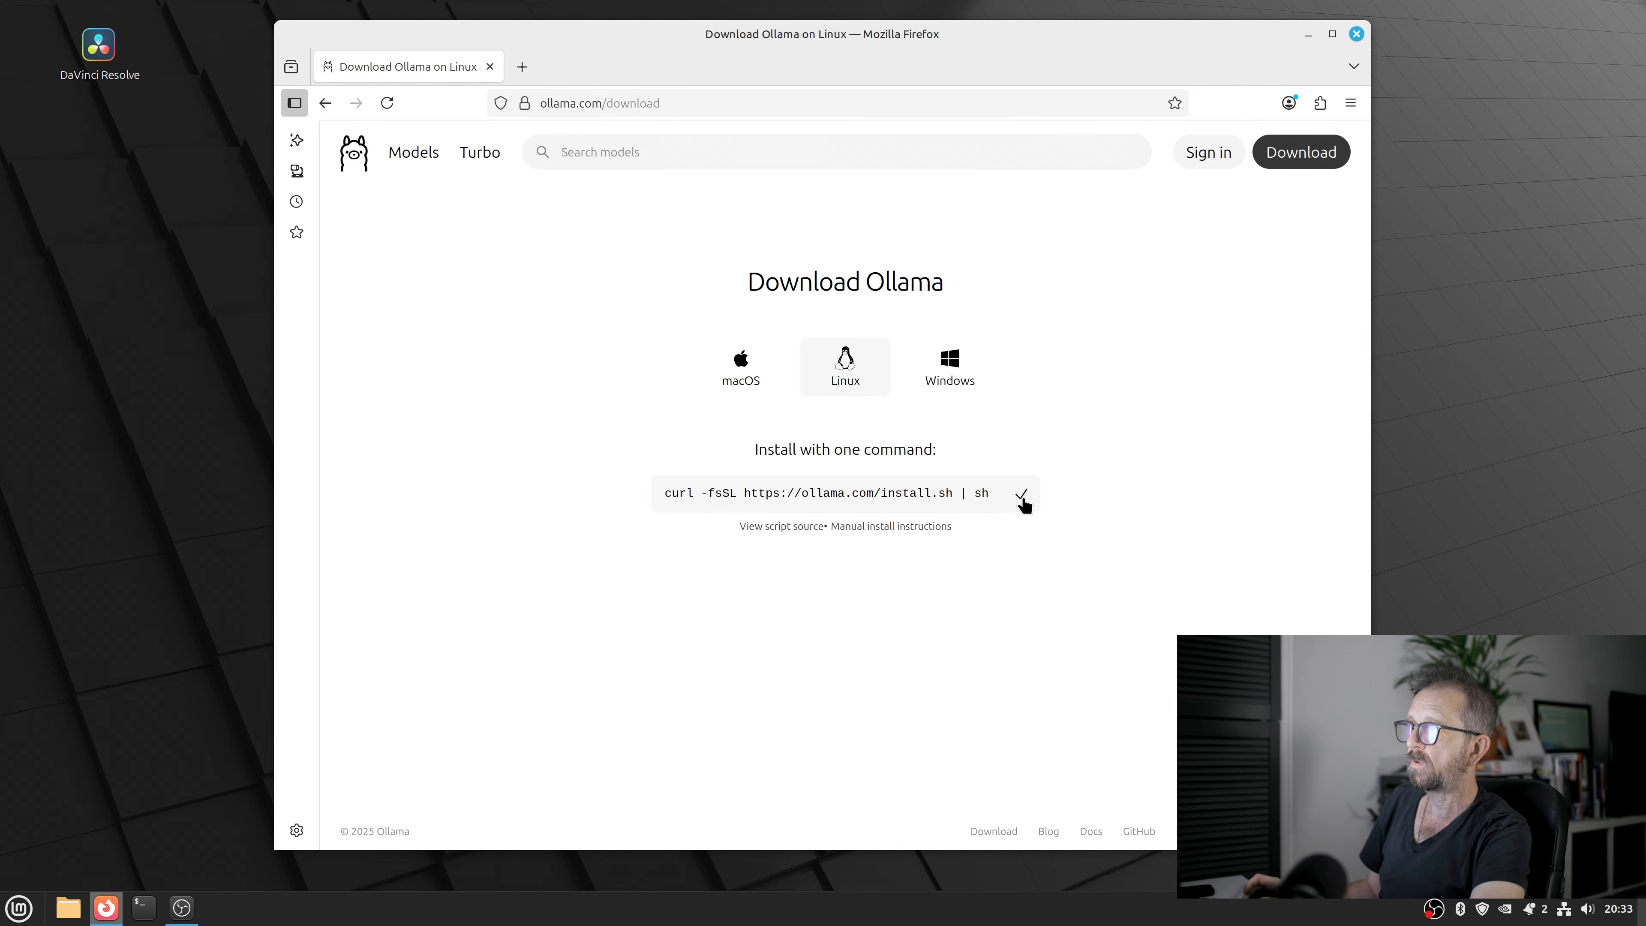
{"action": "left_click", "coordinate": [1357, 34]}
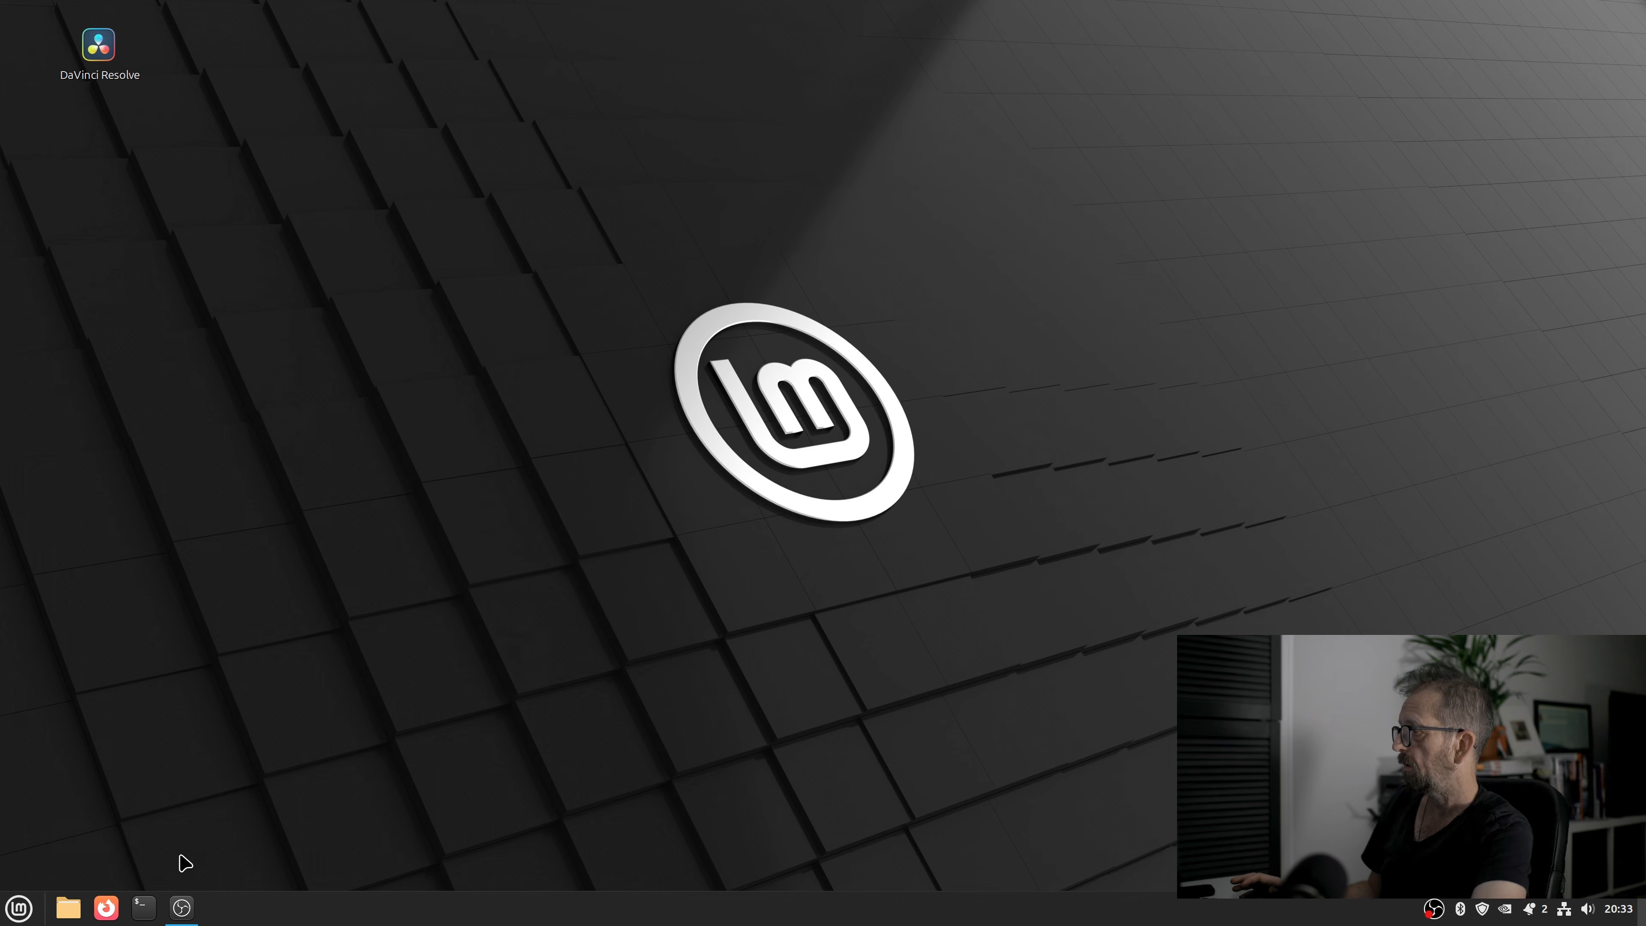
- Open a terminal, view the saved Ollama installation screenshot from the Pictures folder, and close the image, terminal and file manager
{"action": "left_click", "coordinate": [143, 907]}
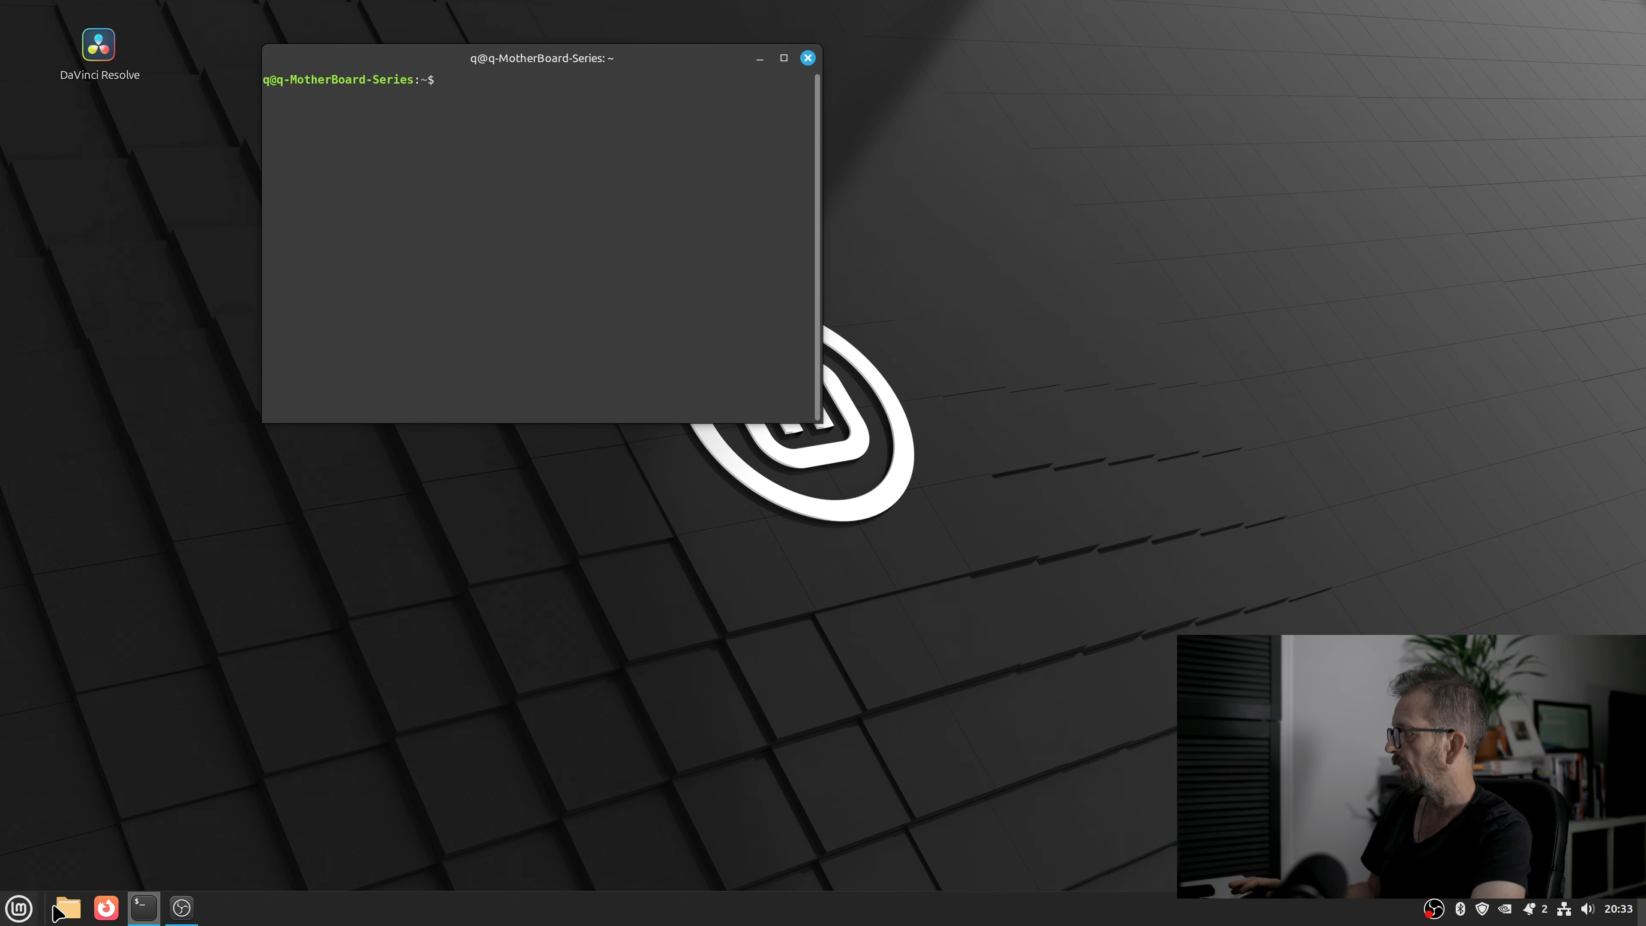
{"action": "left_click", "coordinate": [68, 907]}
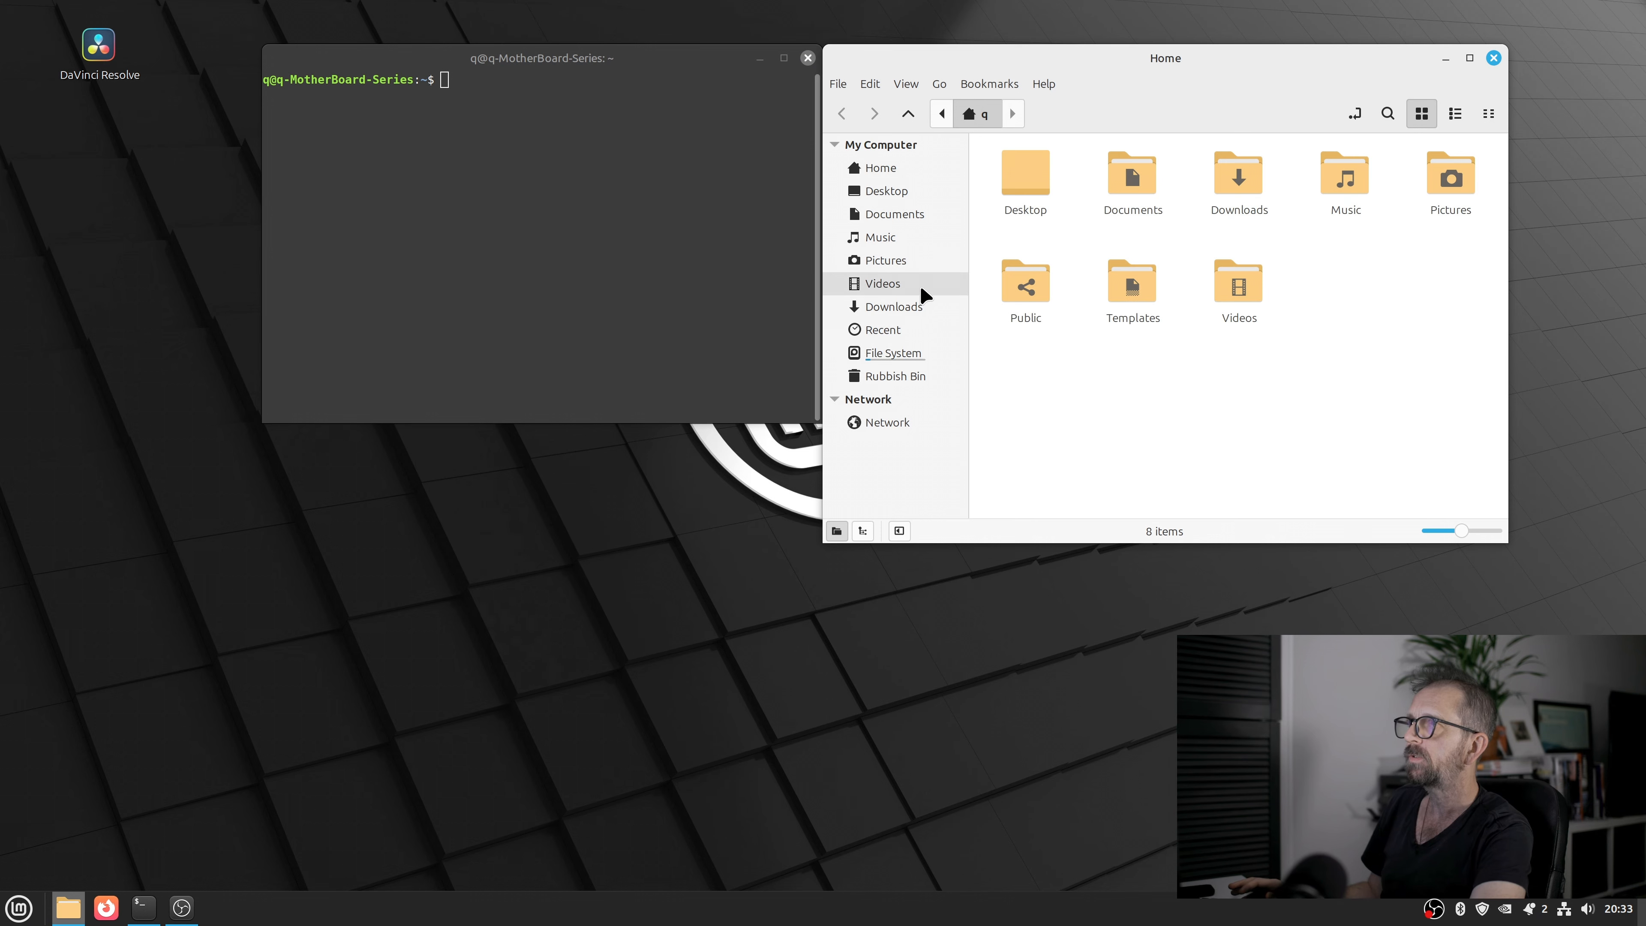
{"action": "left_click", "coordinate": [907, 263]}
{"action": "double_click", "coordinate": [1022, 186]}
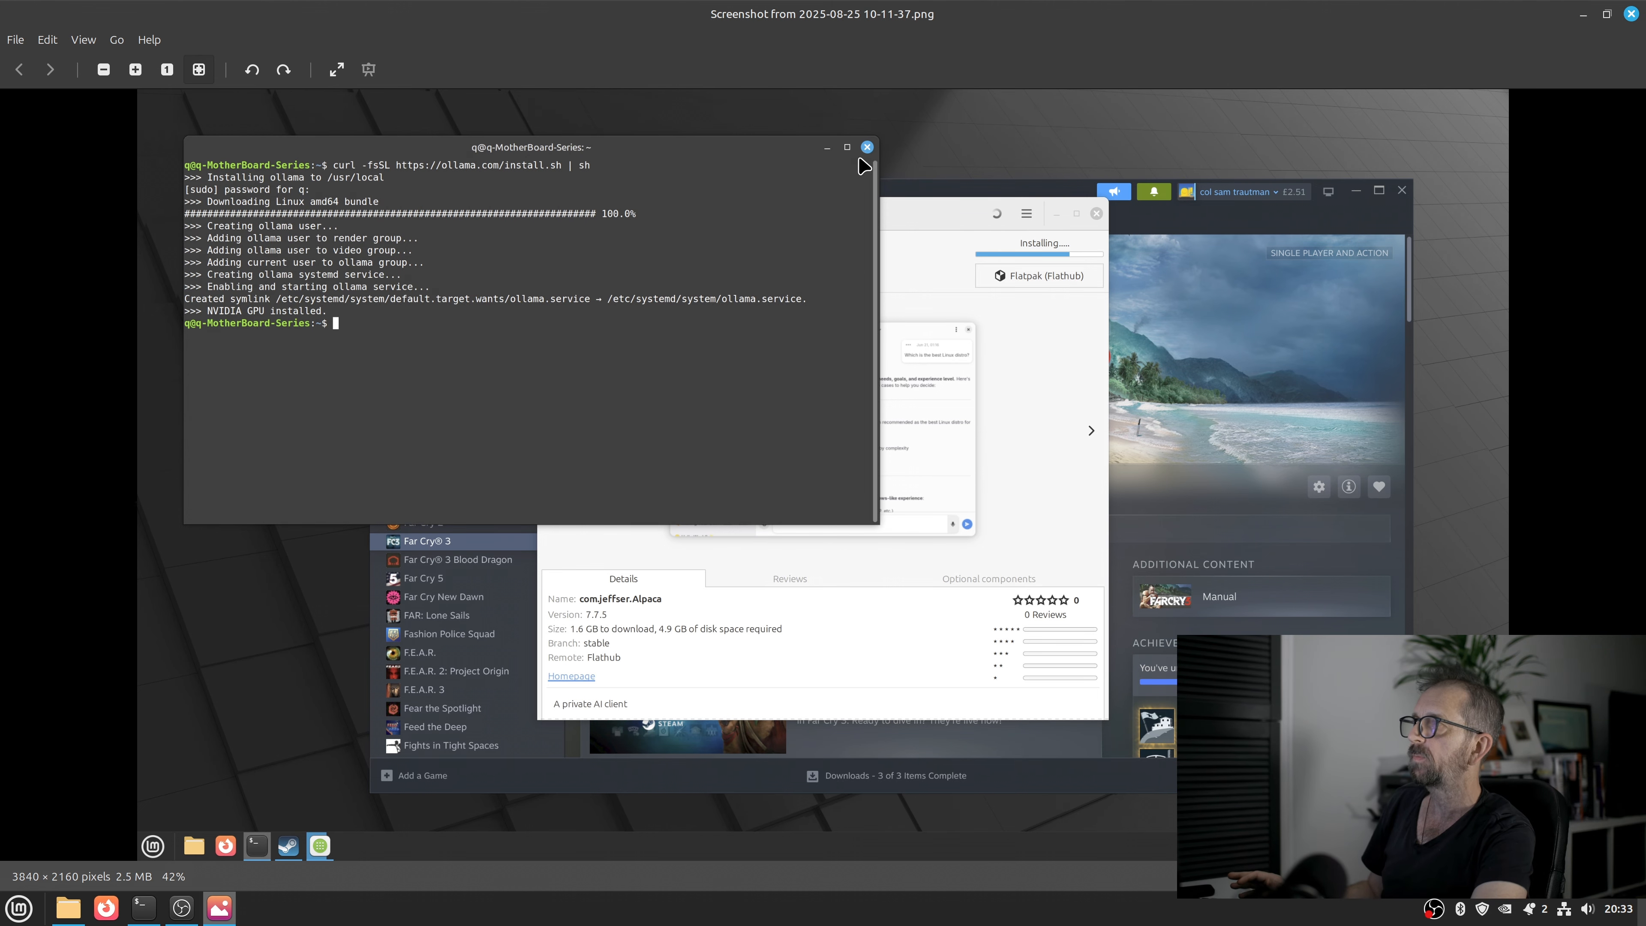
{"action": "left_click", "coordinate": [1631, 14]}
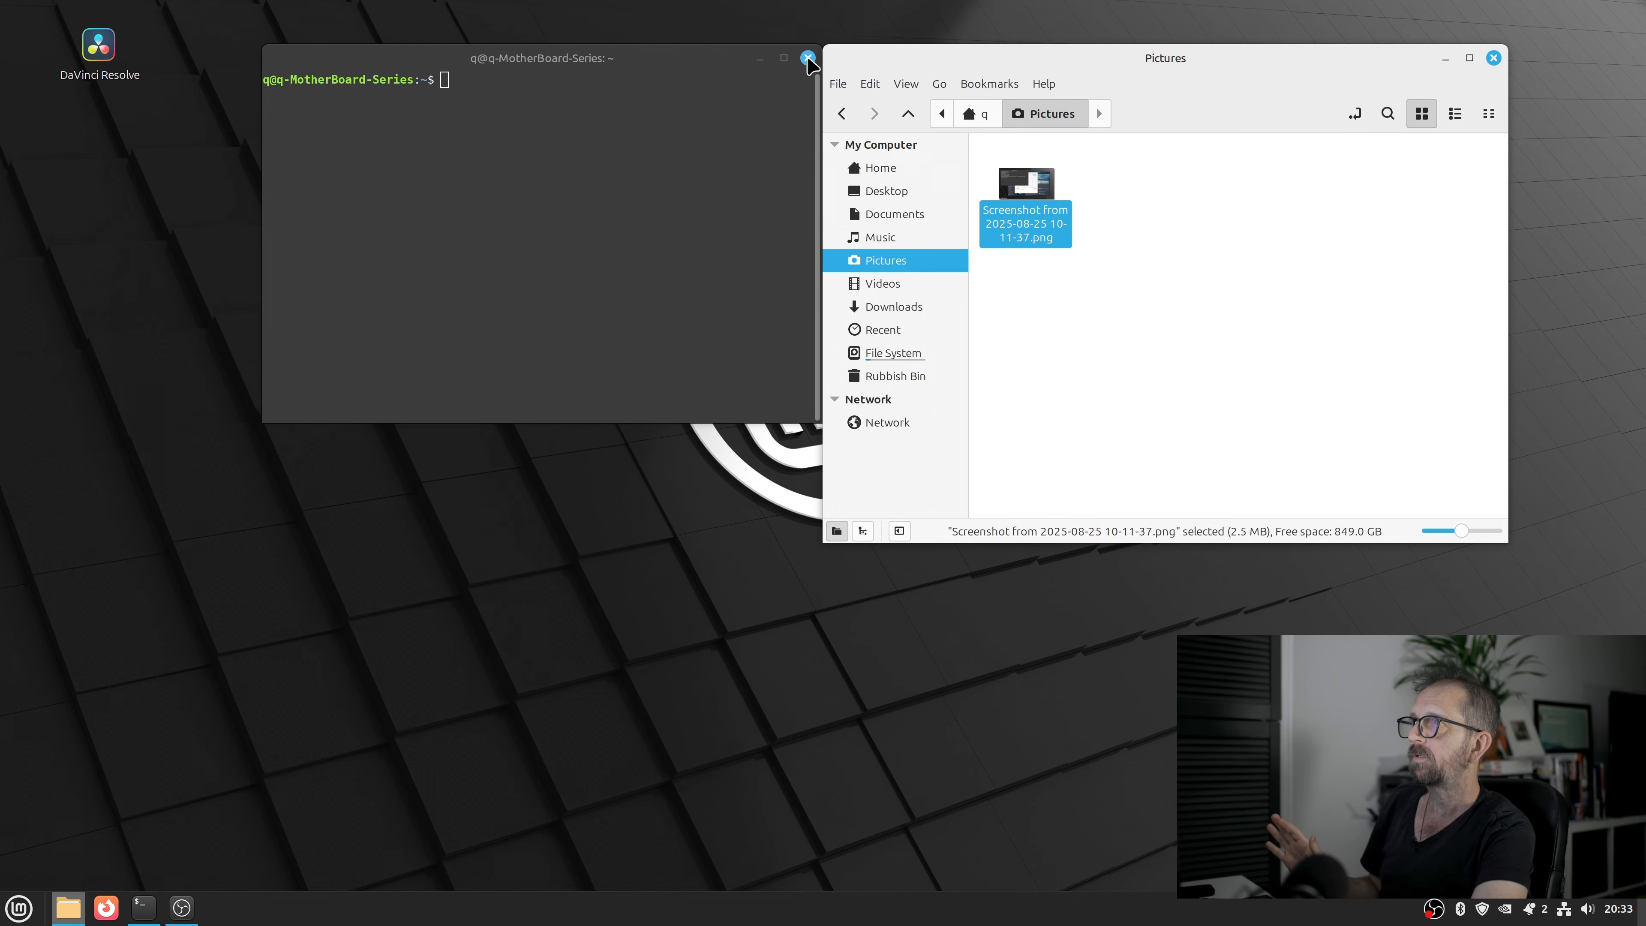
{"action": "left_click", "coordinate": [809, 55]}
{"action": "left_click", "coordinate": [1494, 57]}
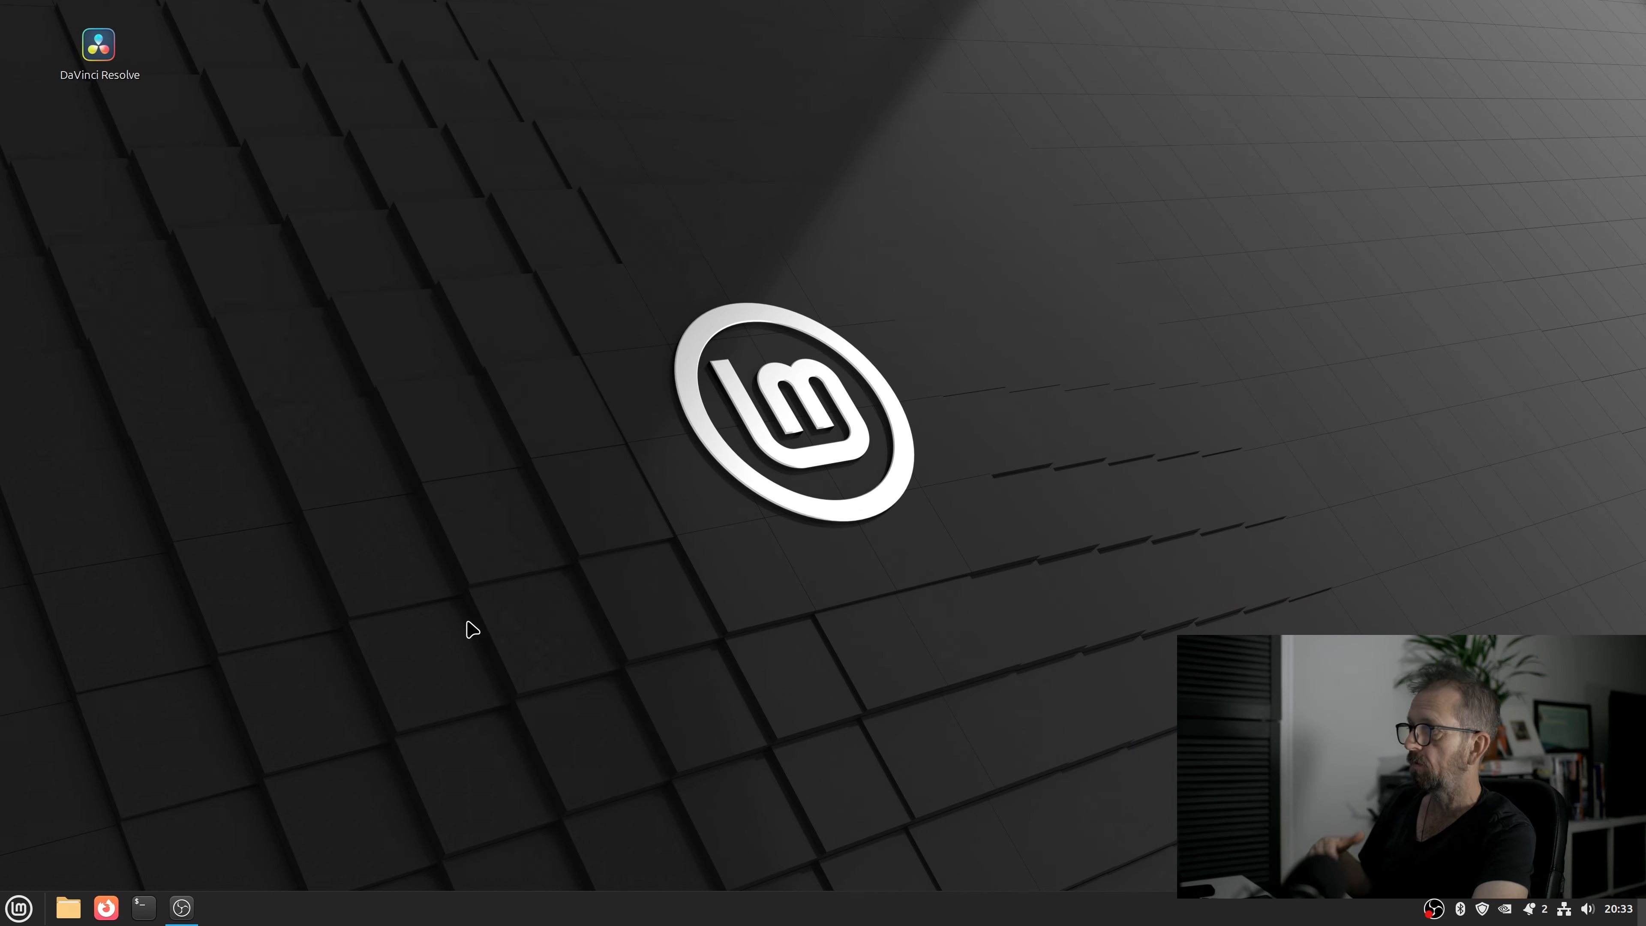
- Launch Alpaca from the installed programming applications
{"action": "left_click", "coordinate": [19, 908]}
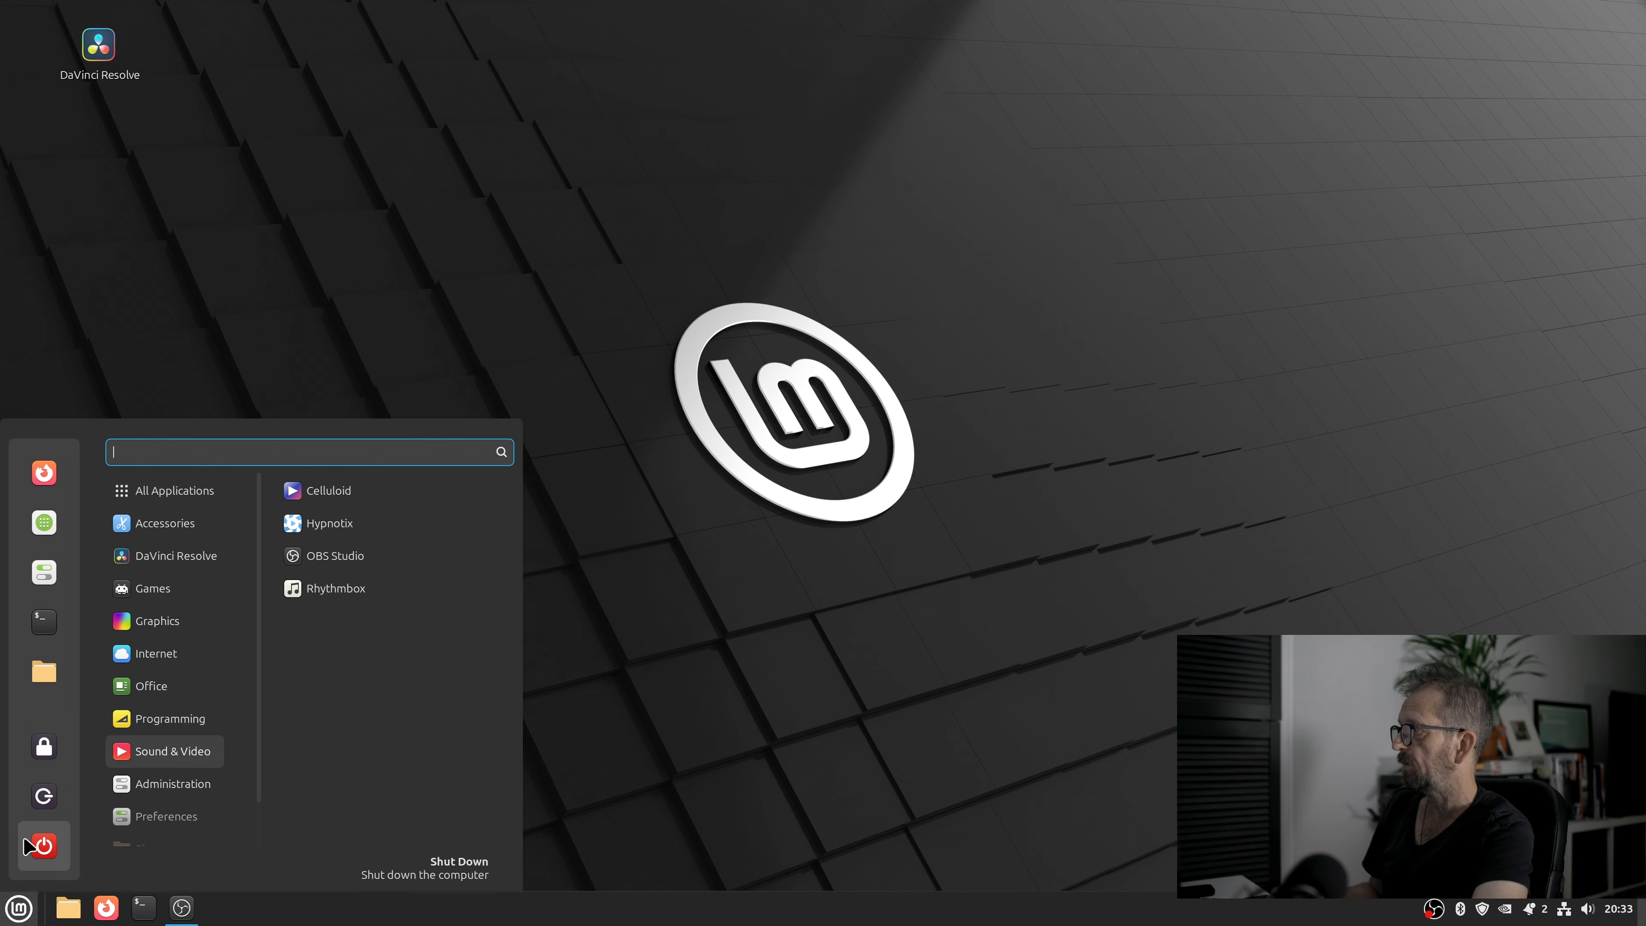
{"action": "mouse_move", "coordinate": [143, 720]}
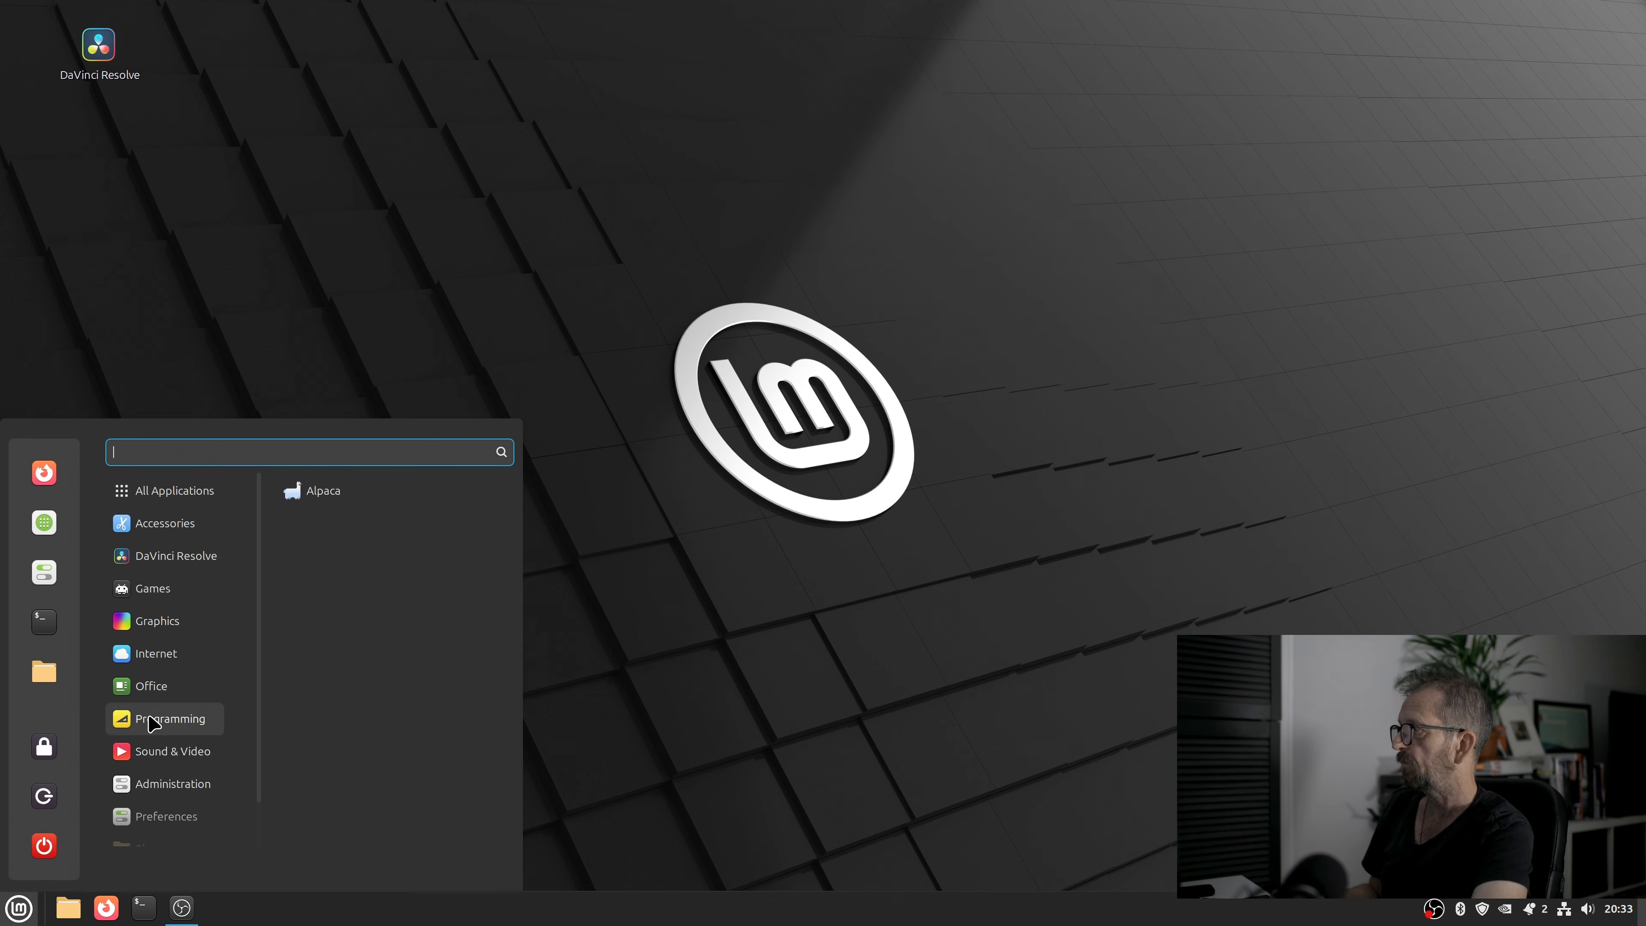
{"action": "left_click", "coordinate": [332, 506]}
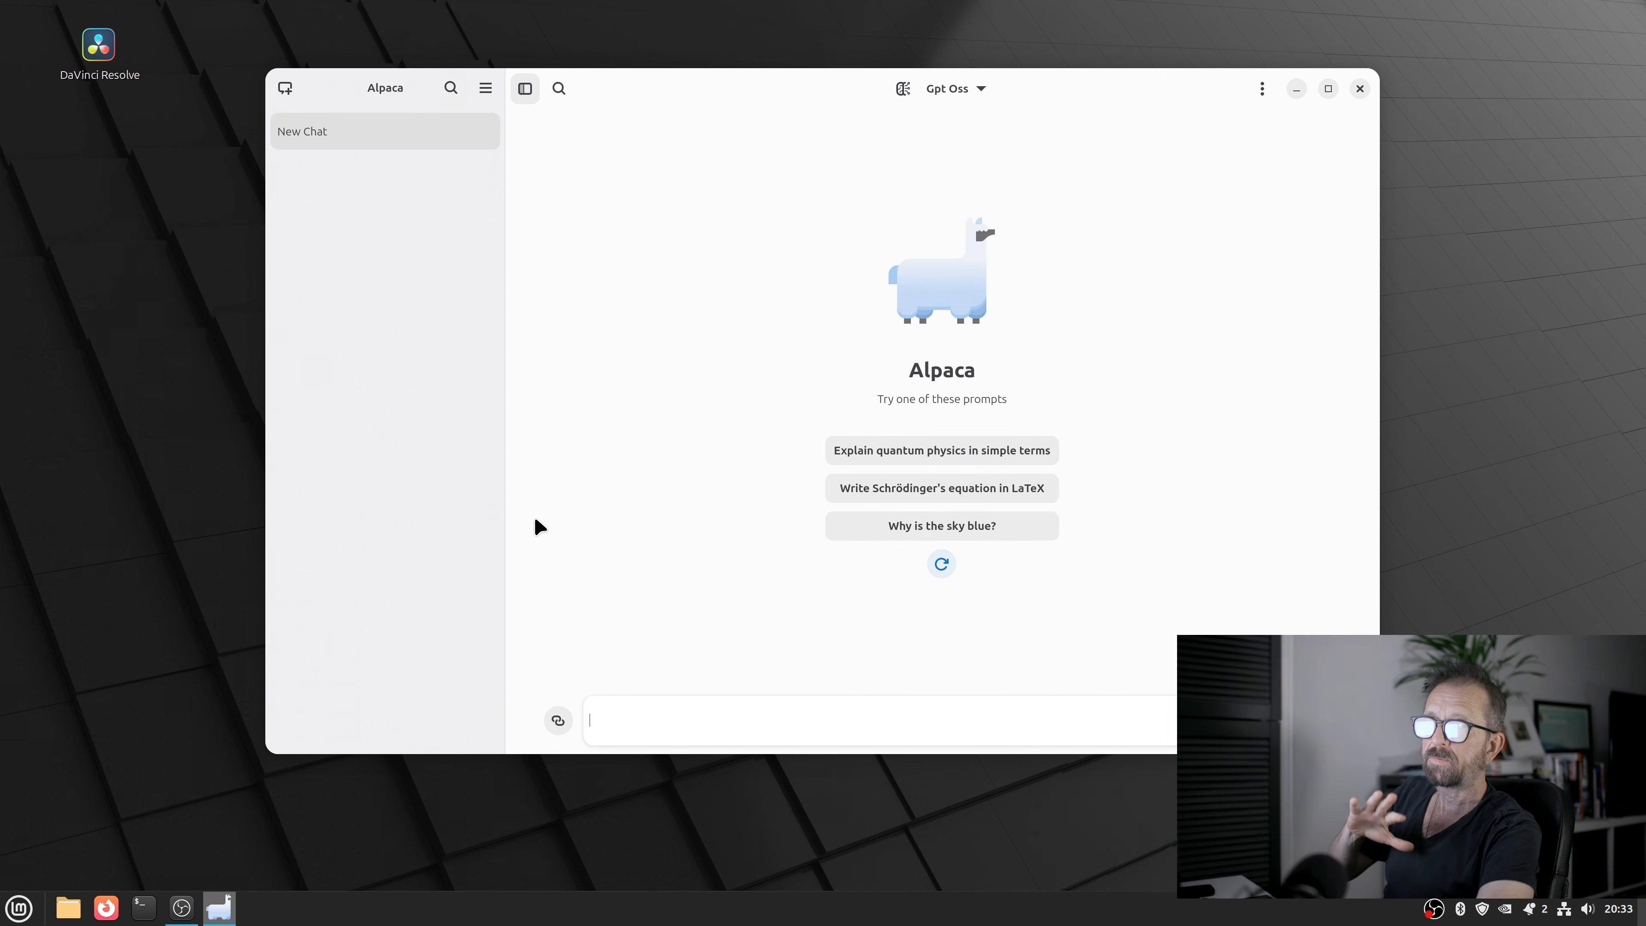
- Browse the models available for download in Alpaca, check the Gpt Oss size options, and return to the chat
{"action": "left_click", "coordinate": [903, 89]}
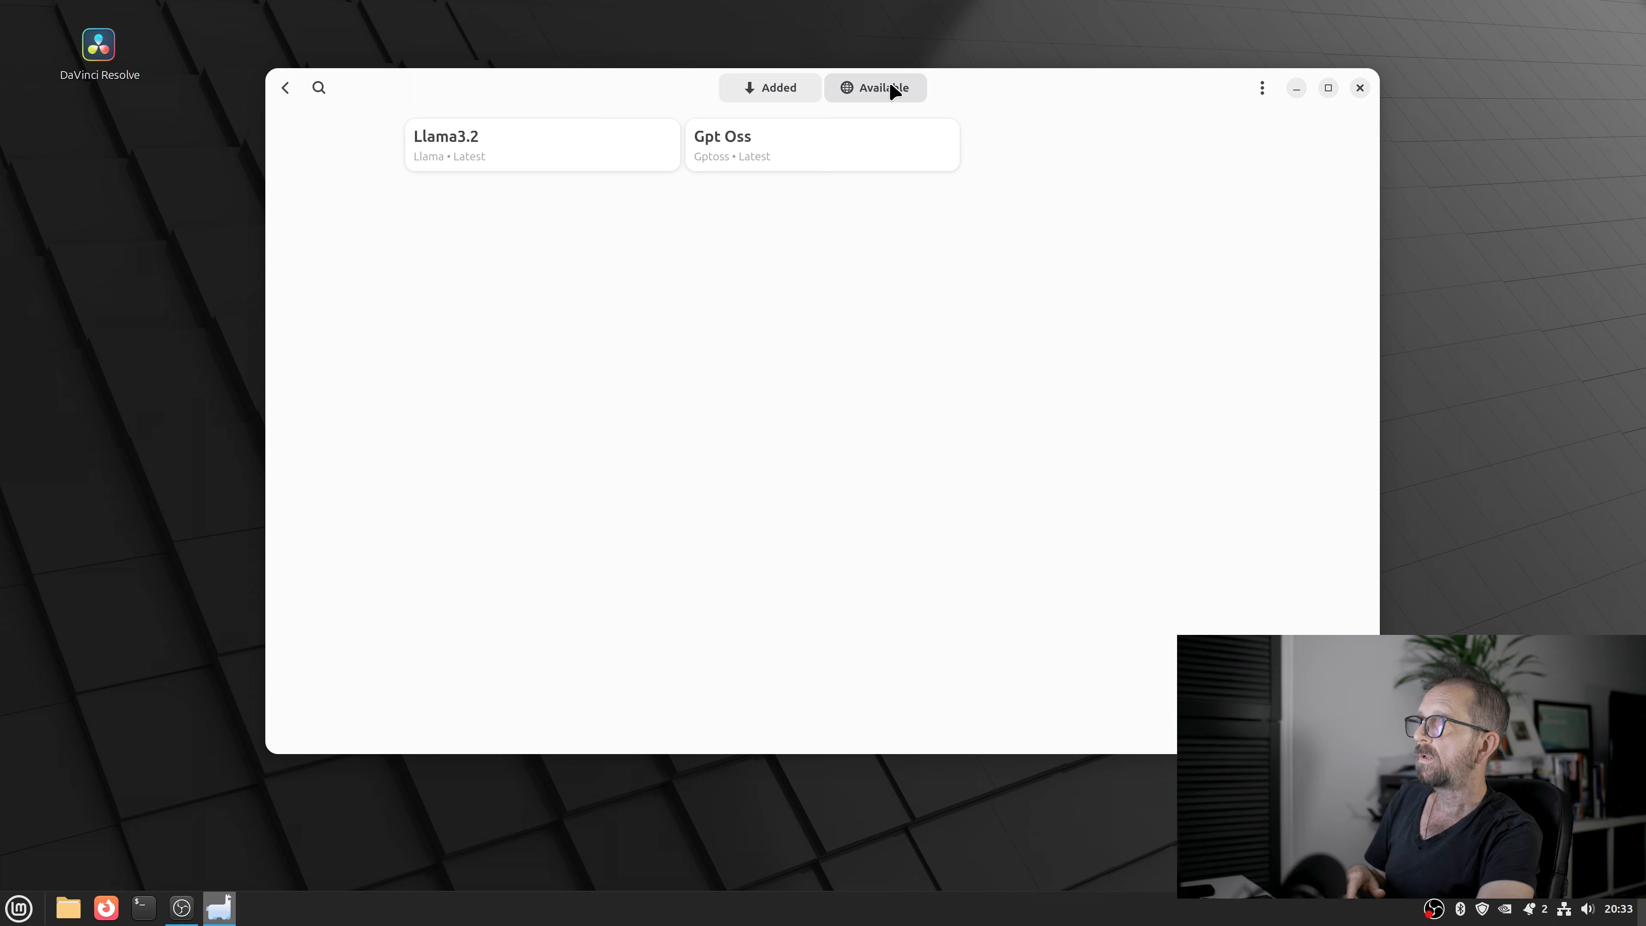
{"action": "left_click", "coordinate": [894, 91]}
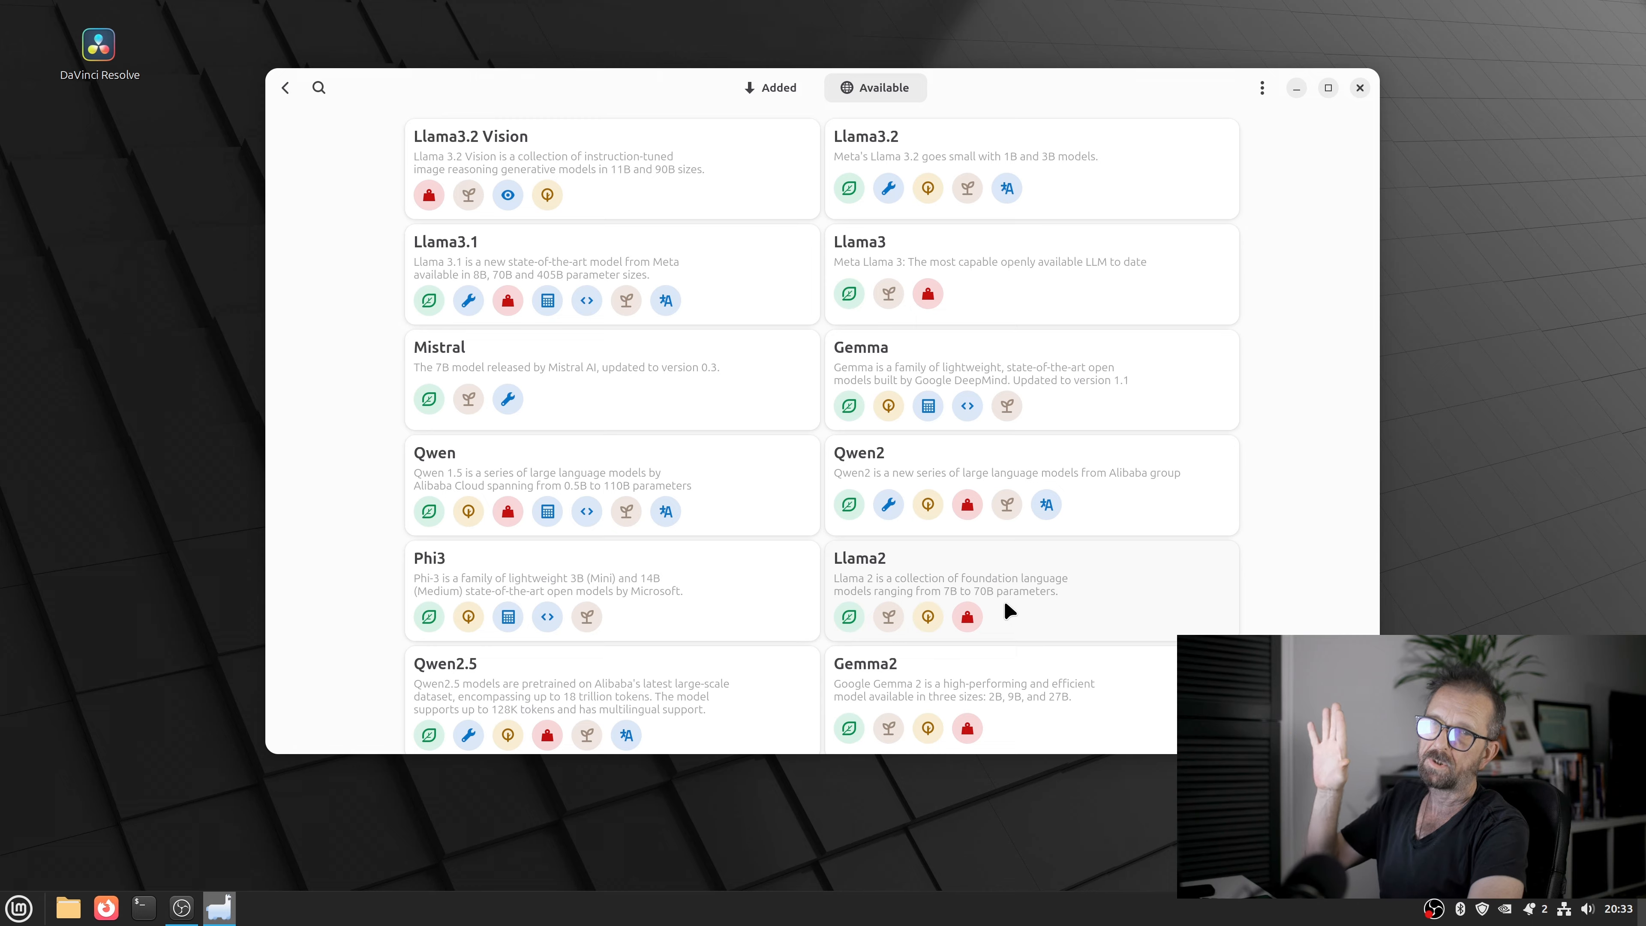
{"action": "scroll", "coordinate": [1008, 610], "scroll_direction": "down", "scroll_amount": 20}
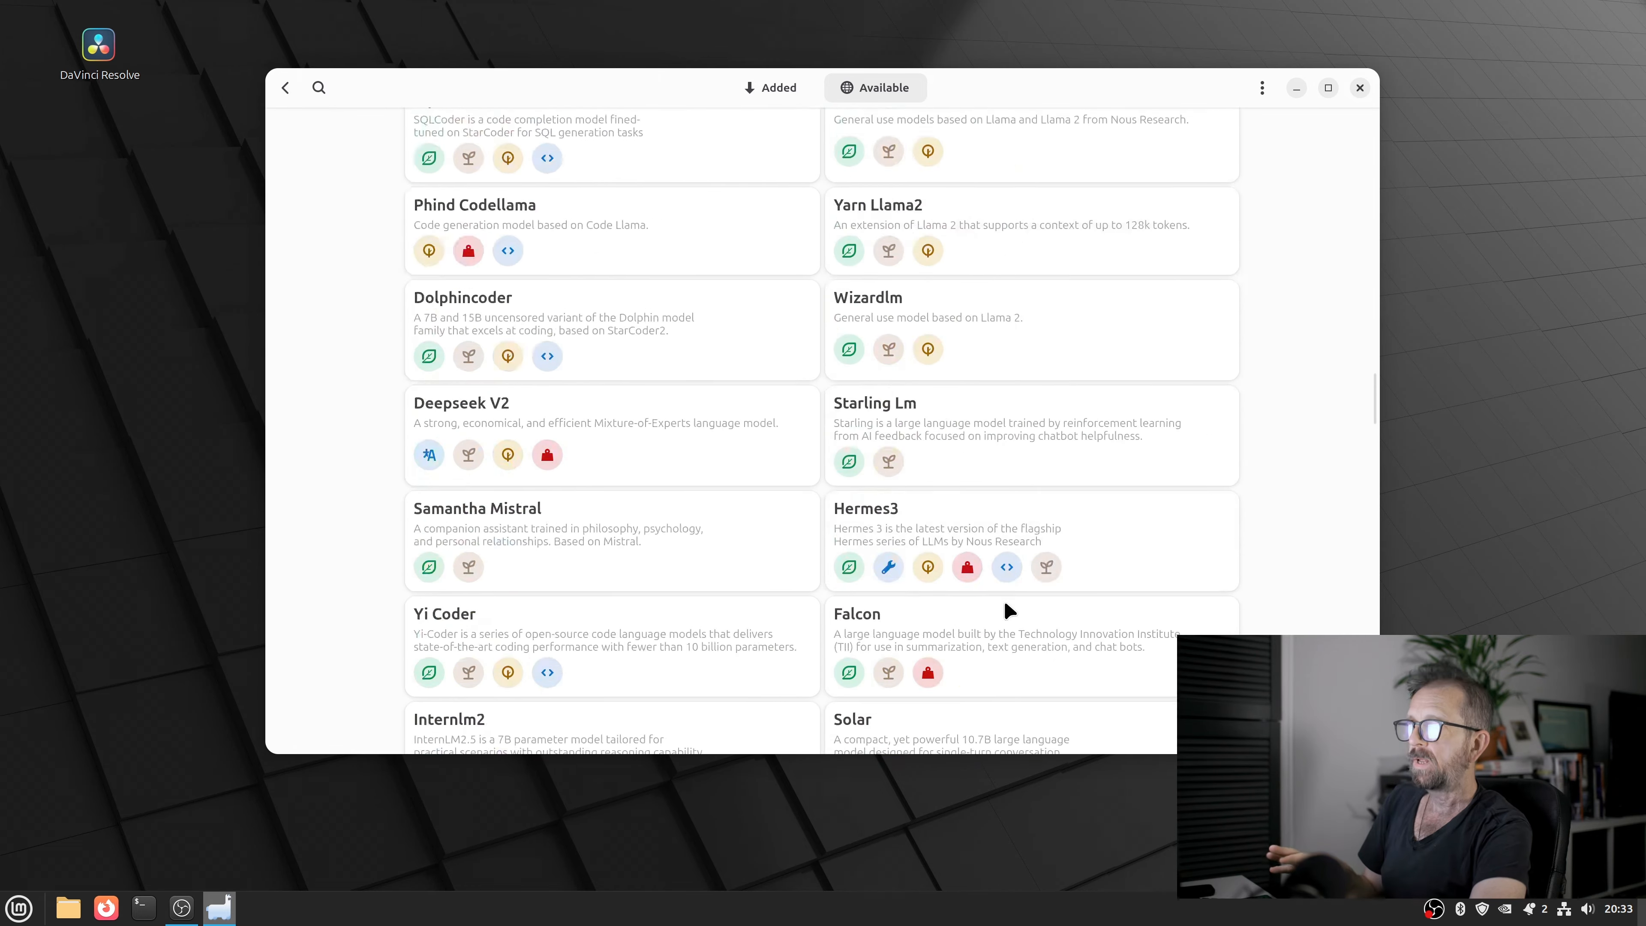
{"action": "scroll", "coordinate": [1008, 609], "scroll_direction": "down", "scroll_amount": 20}
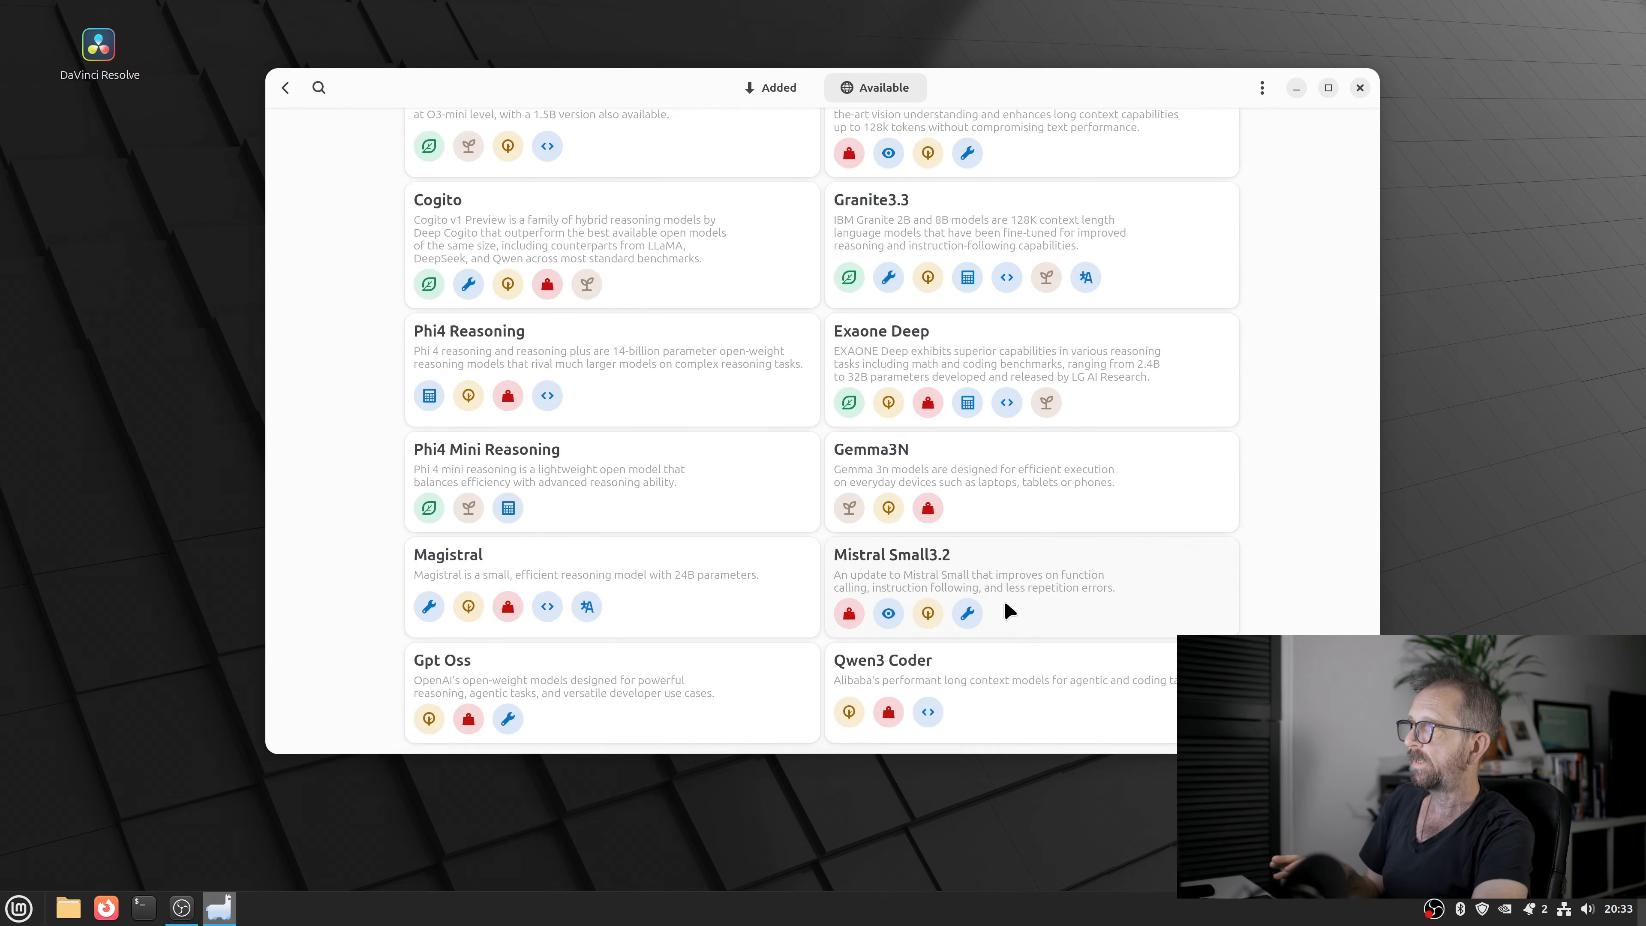
{"action": "left_click", "coordinate": [595, 691]}
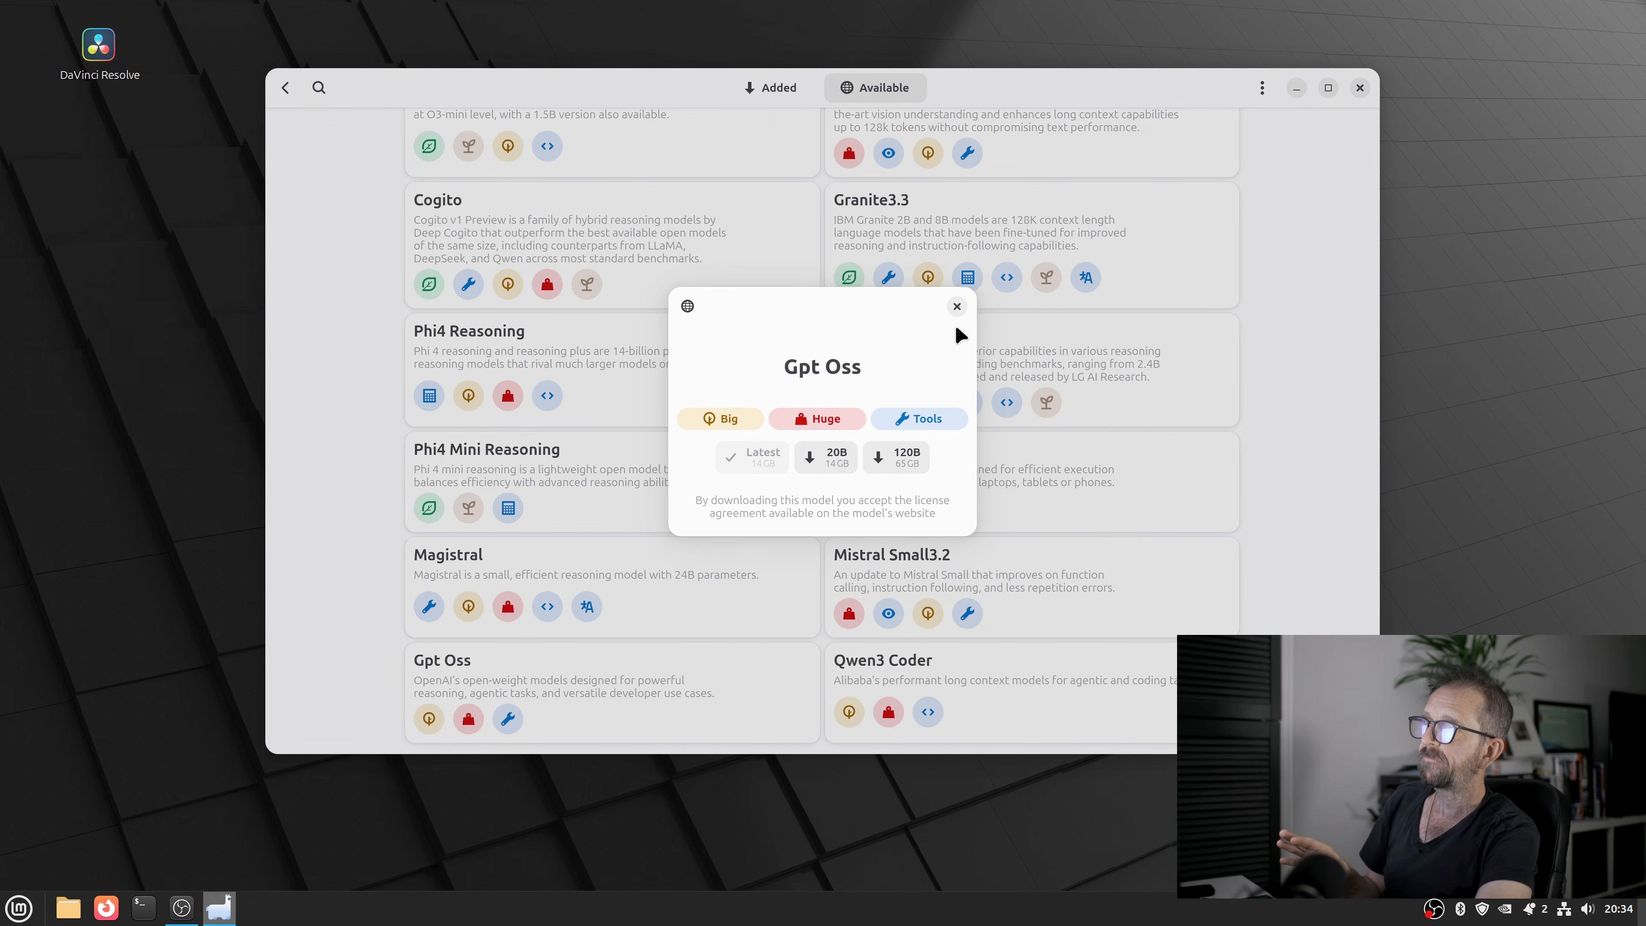
{"action": "left_click", "coordinate": [957, 306]}
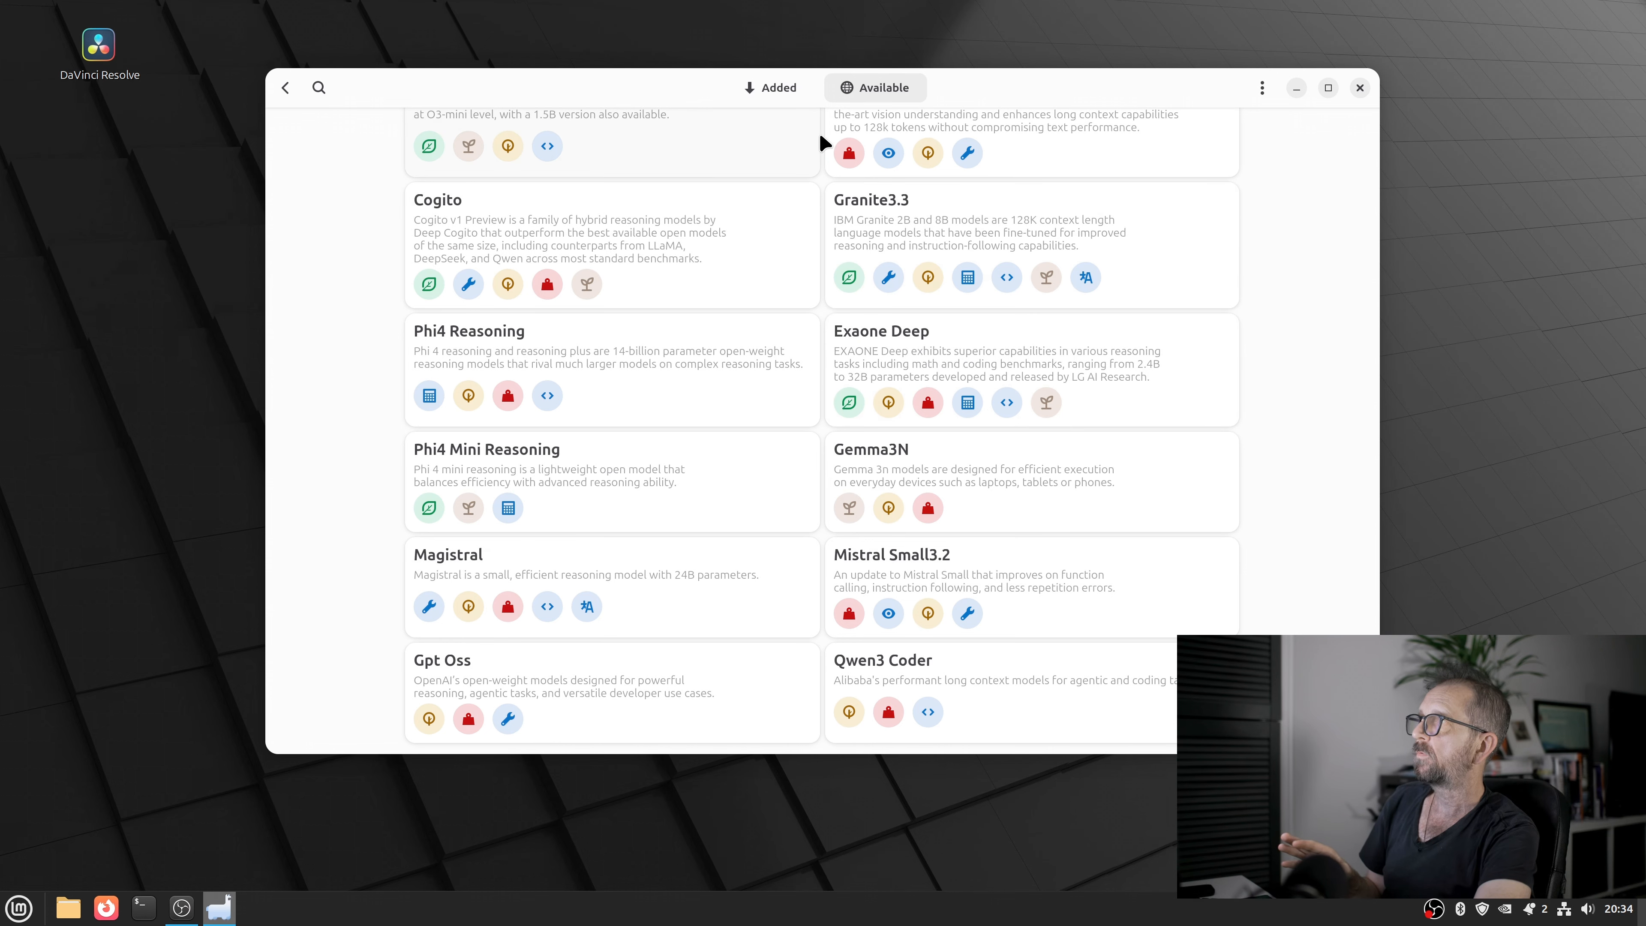
{"action": "left_click", "coordinate": [287, 87]}
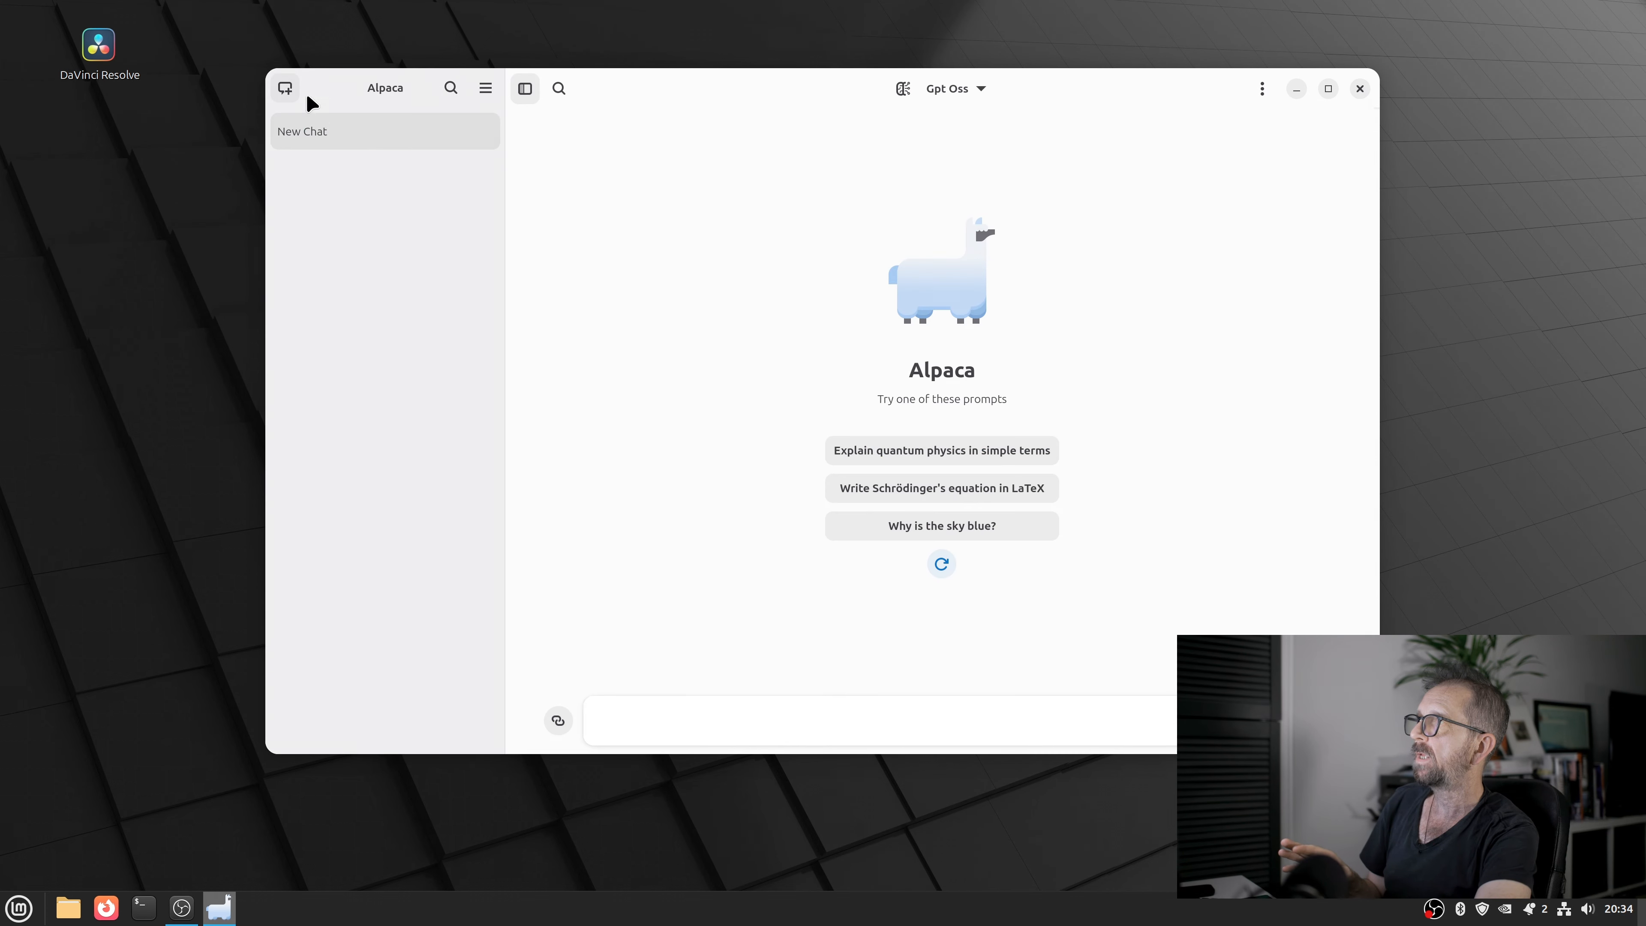
- Check which models are already added in Alpaca and return to the chat
{"action": "left_click", "coordinate": [907, 88]}
{"action": "left_click", "coordinate": [766, 91]}
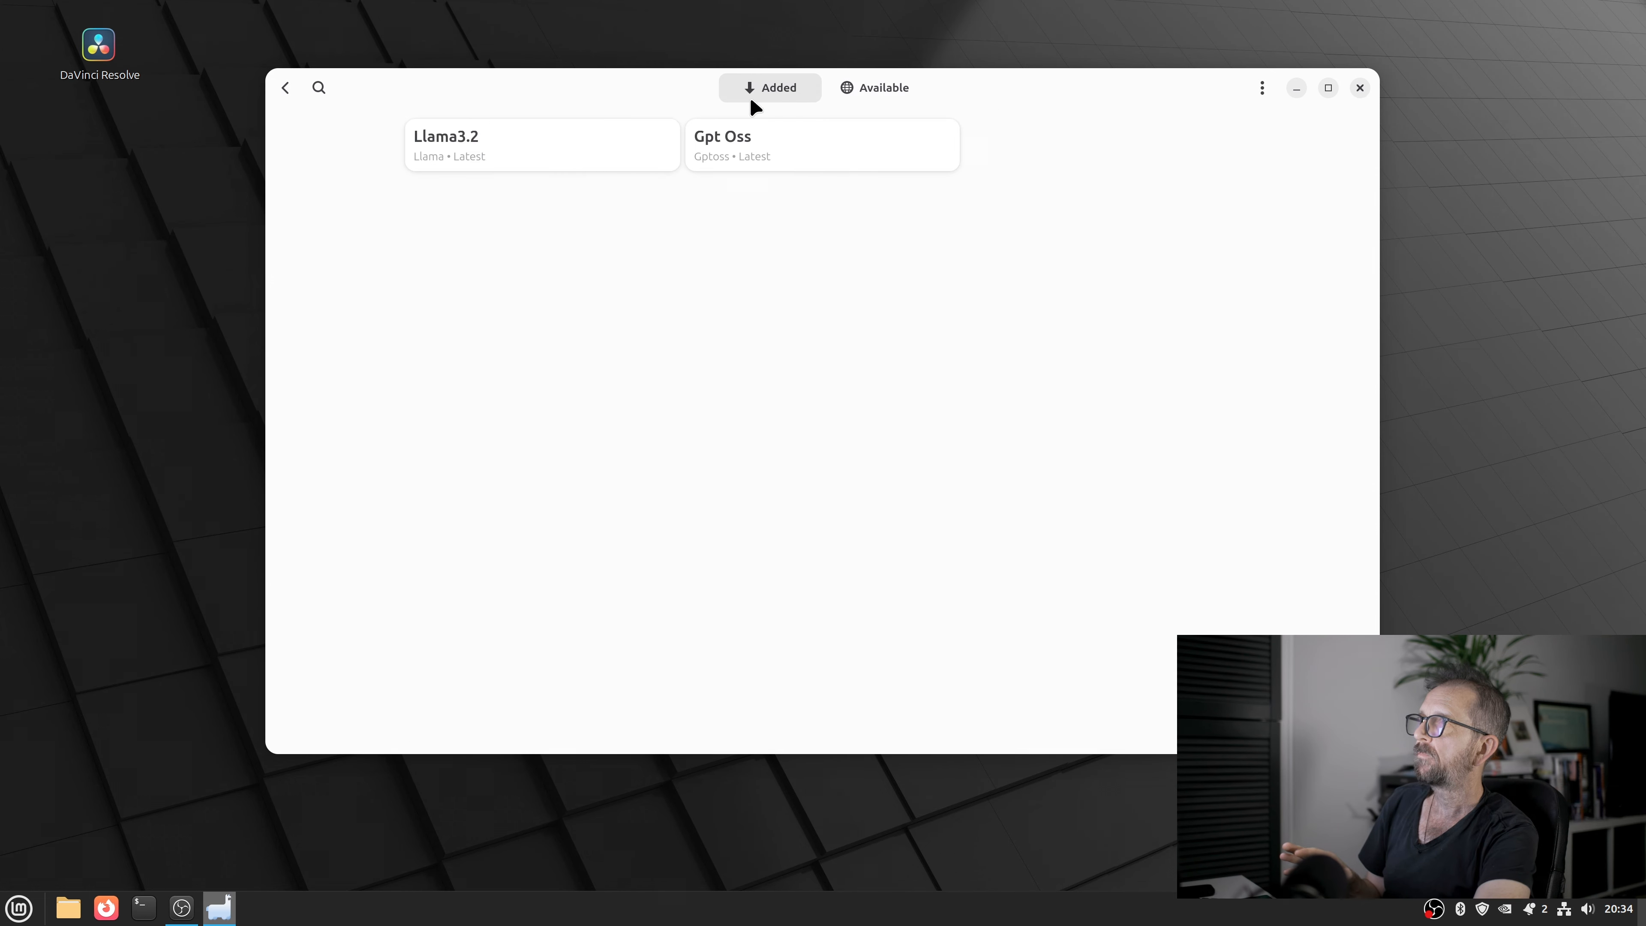
{"action": "left_click", "coordinate": [286, 89]}
- Ask the Gpt Oss model the sample prompt "Explain quantum physics in simple terms", then close Alpaca after its answer
{"action": "left_click", "coordinate": [979, 89]}
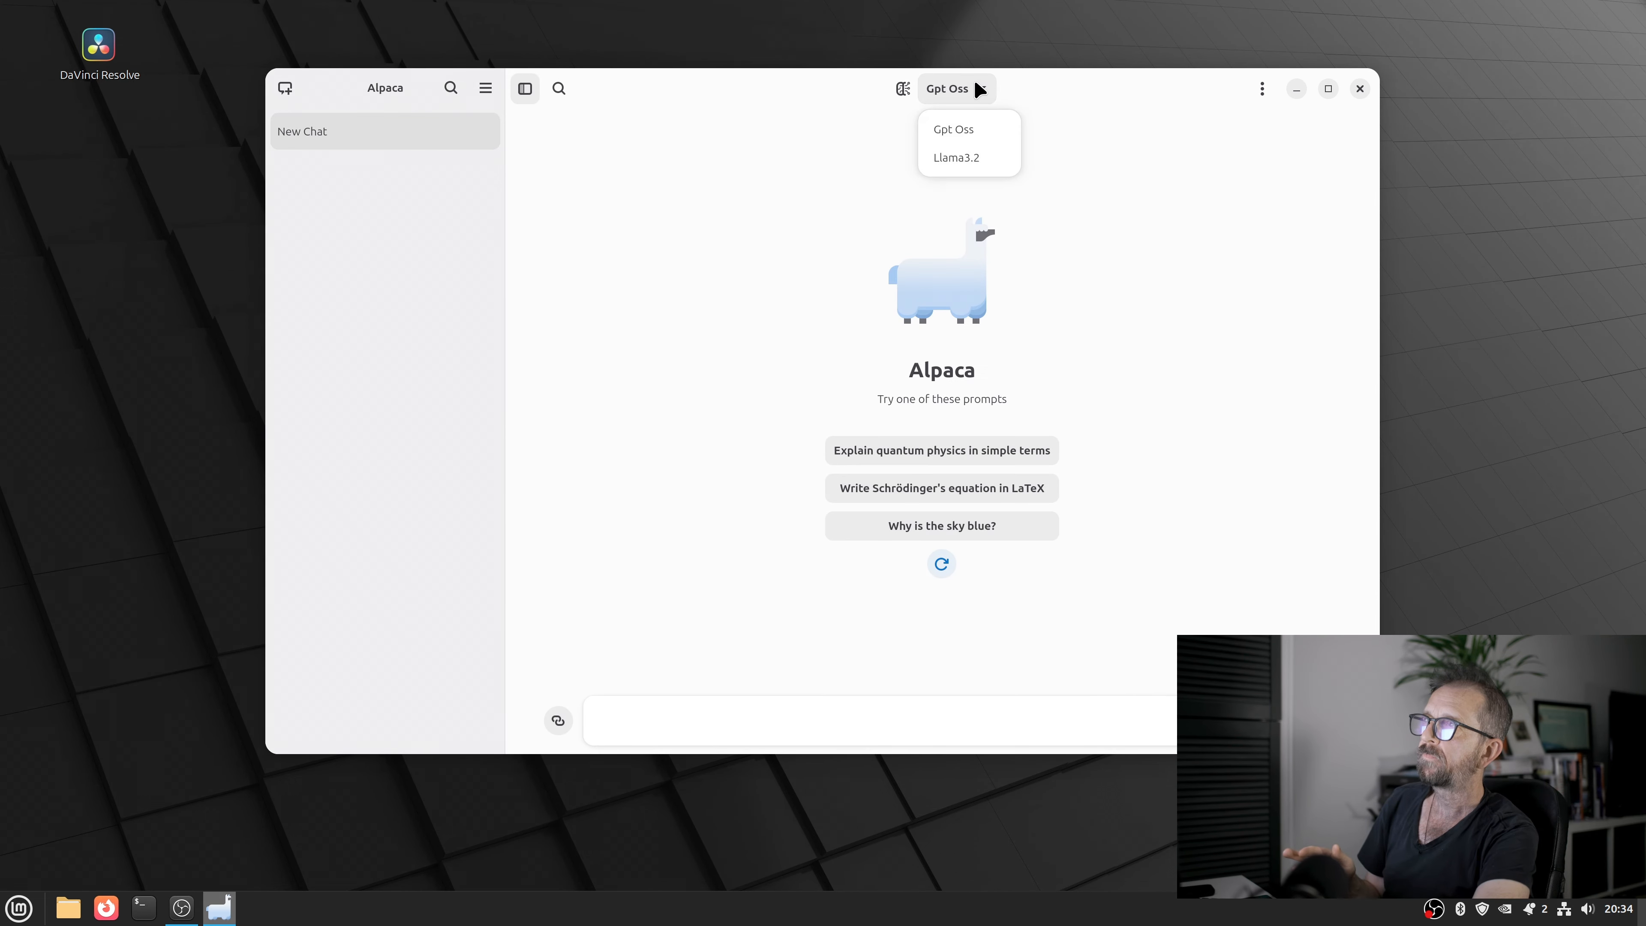
{"action": "left_click", "coordinate": [979, 139]}
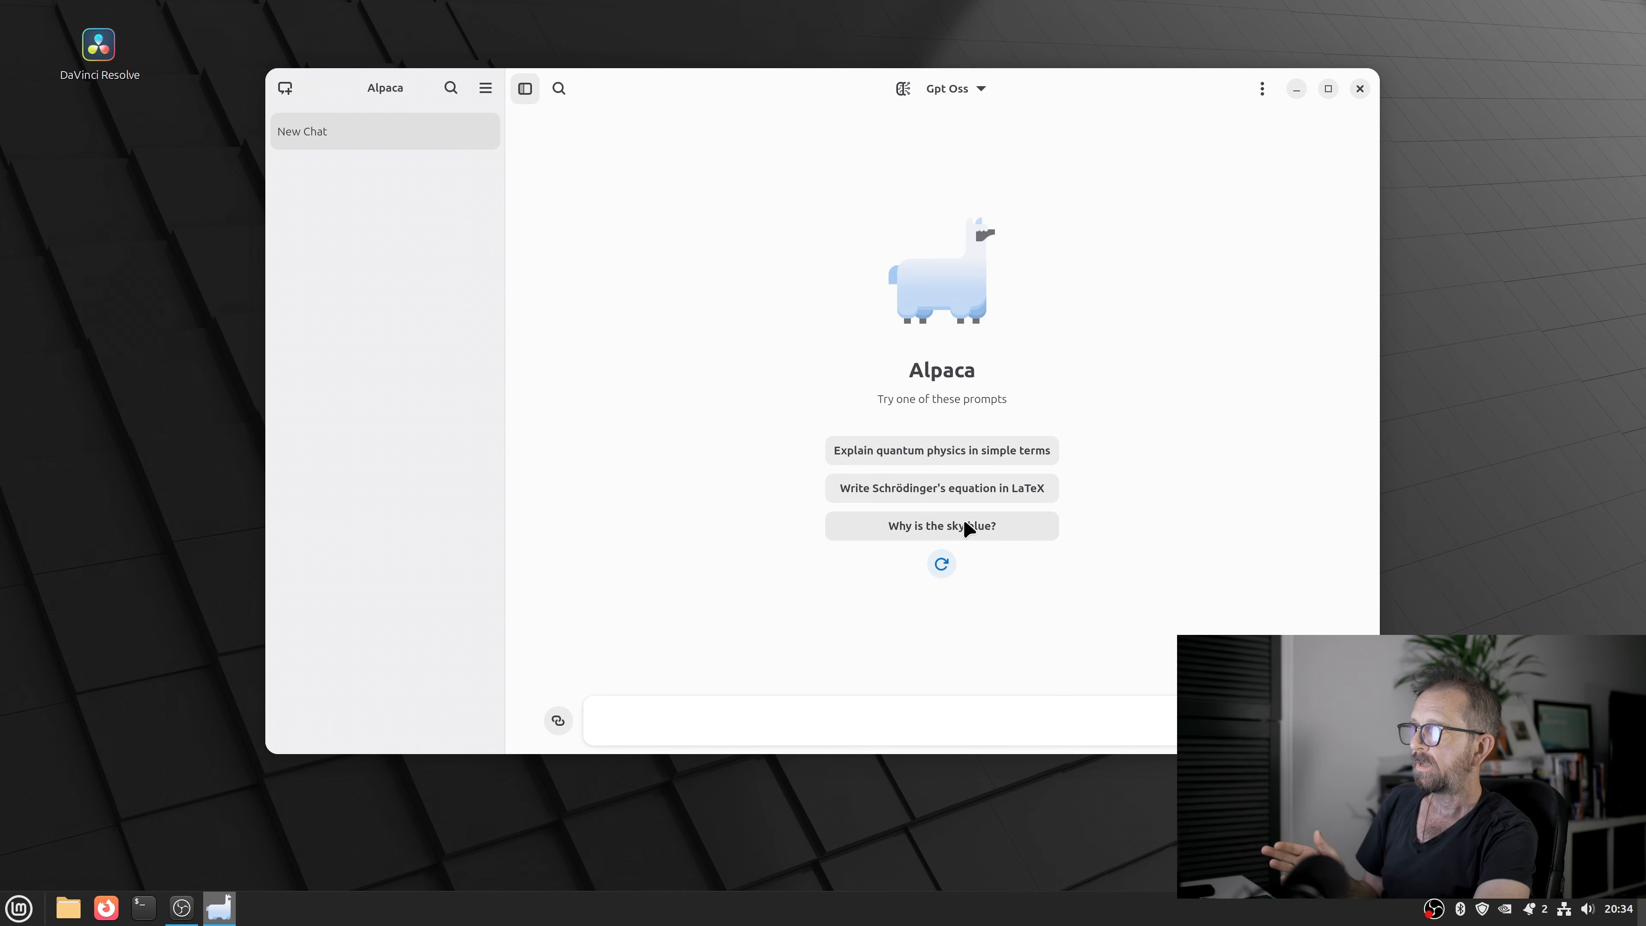
{"action": "left_click", "coordinate": [951, 457]}
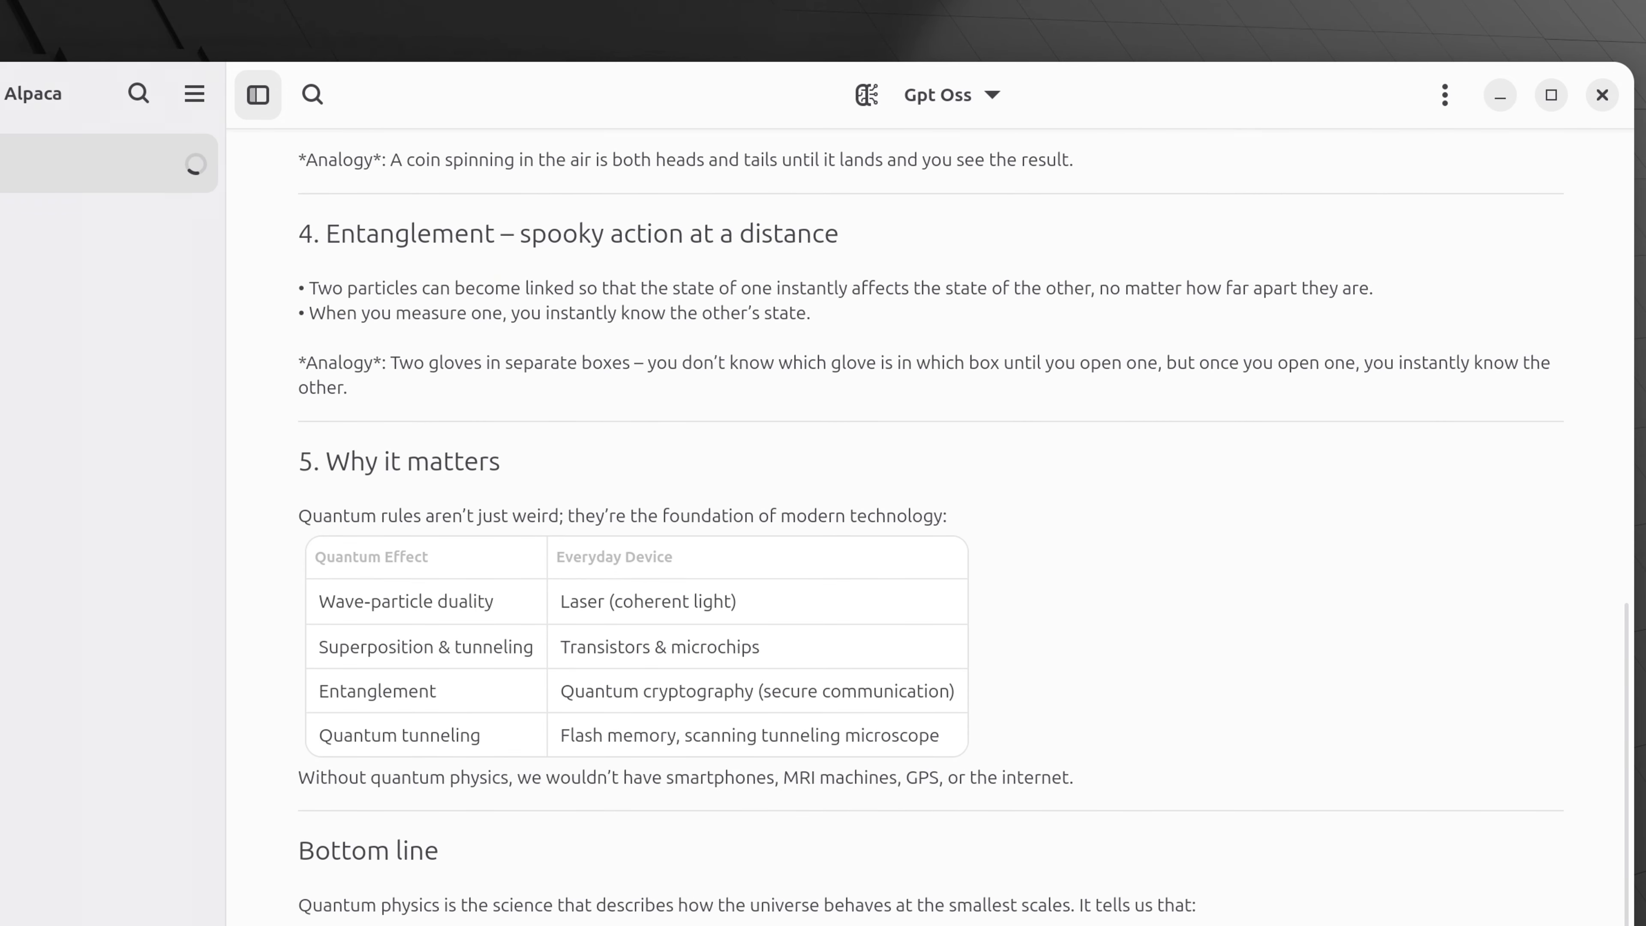
{"action": "left_click", "coordinate": [1602, 95]}
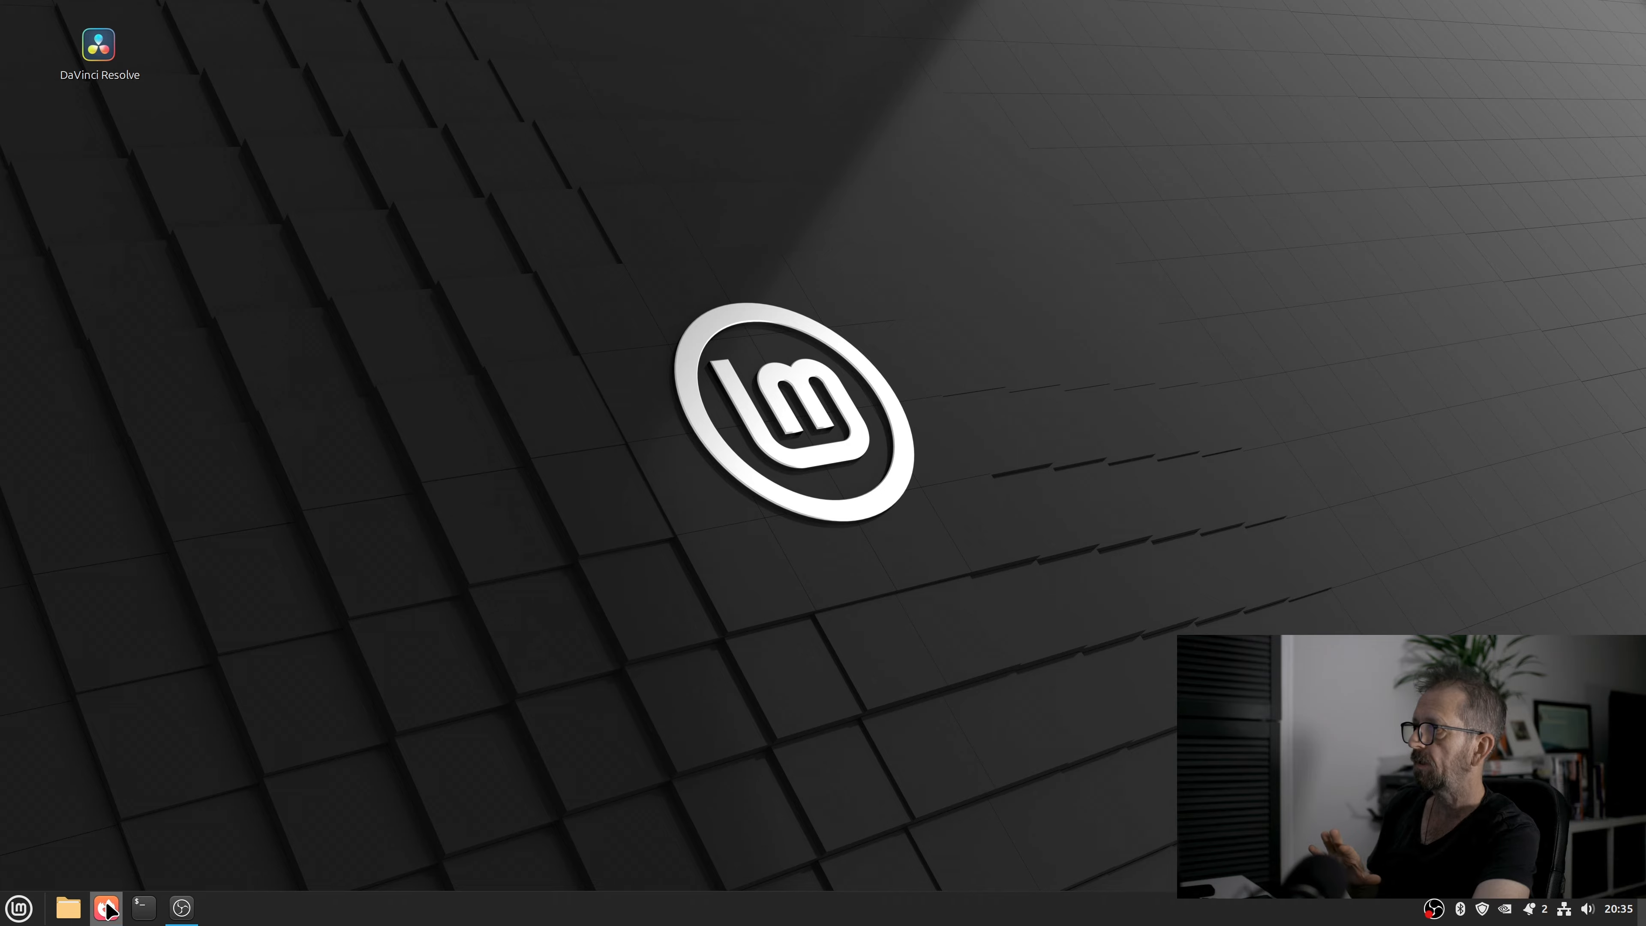
- Open Firefox, search for "photopea", and open the Photopea online photo editor website from the results
{"action": "left_click", "coordinate": [108, 910]}
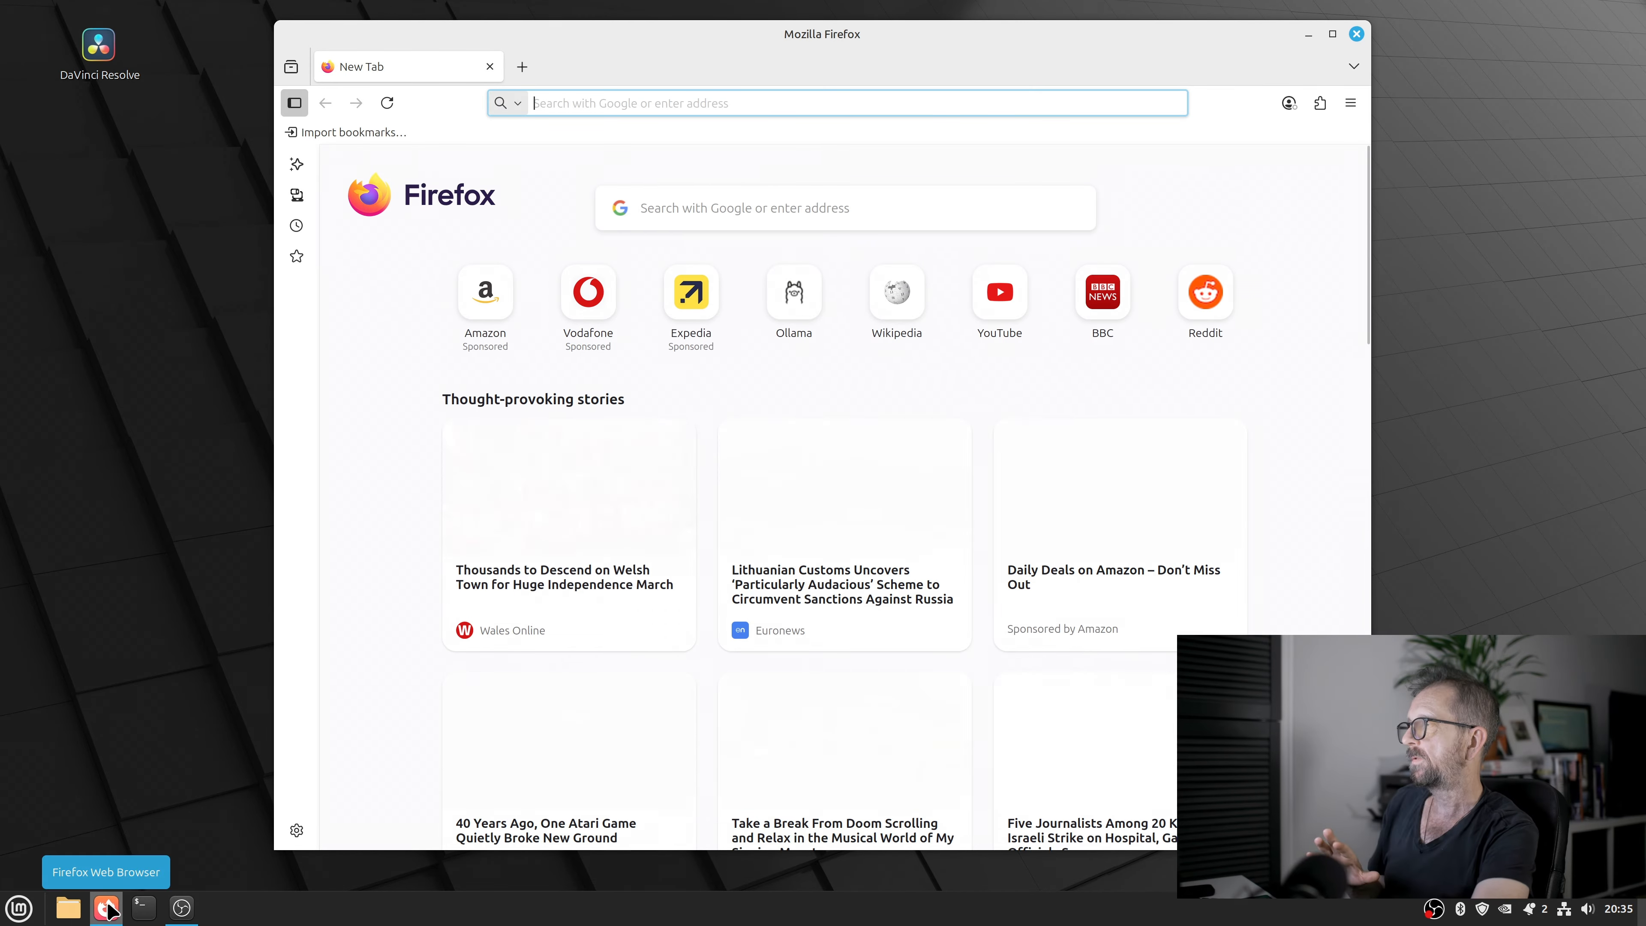
{"action": "left_click", "coordinate": [565, 98]}
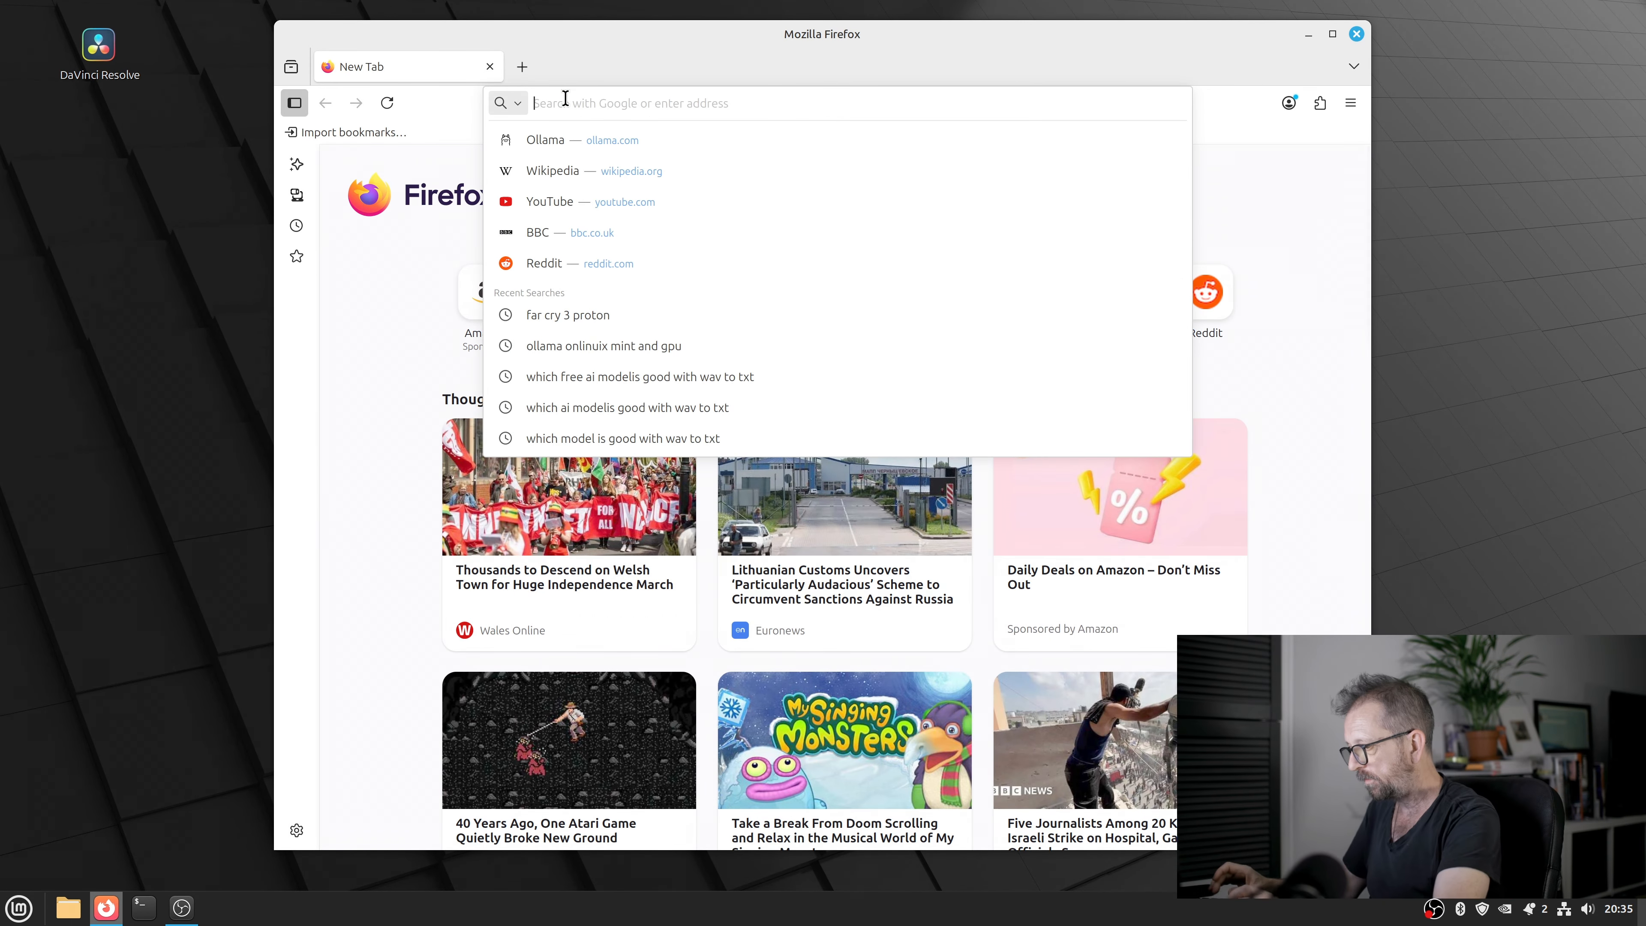
{"action": "type", "text": "pht"}
{"action": "key", "text": "BackSpace"}
{"action": "type", "text": "o"}
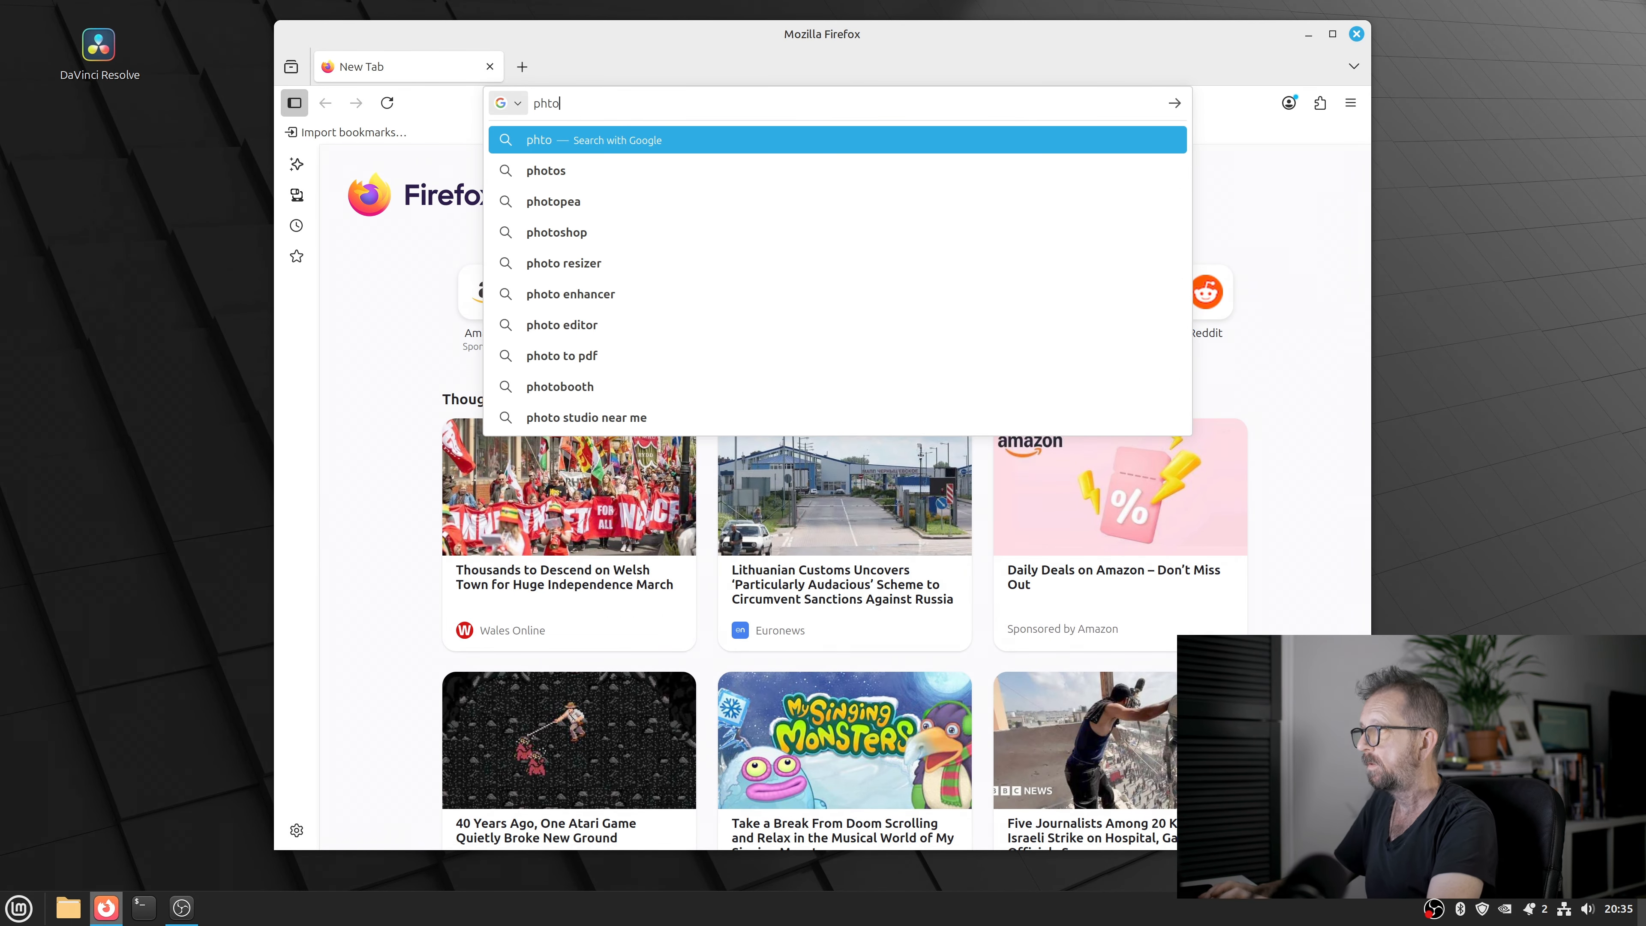
{"action": "type", "text": "tope"}
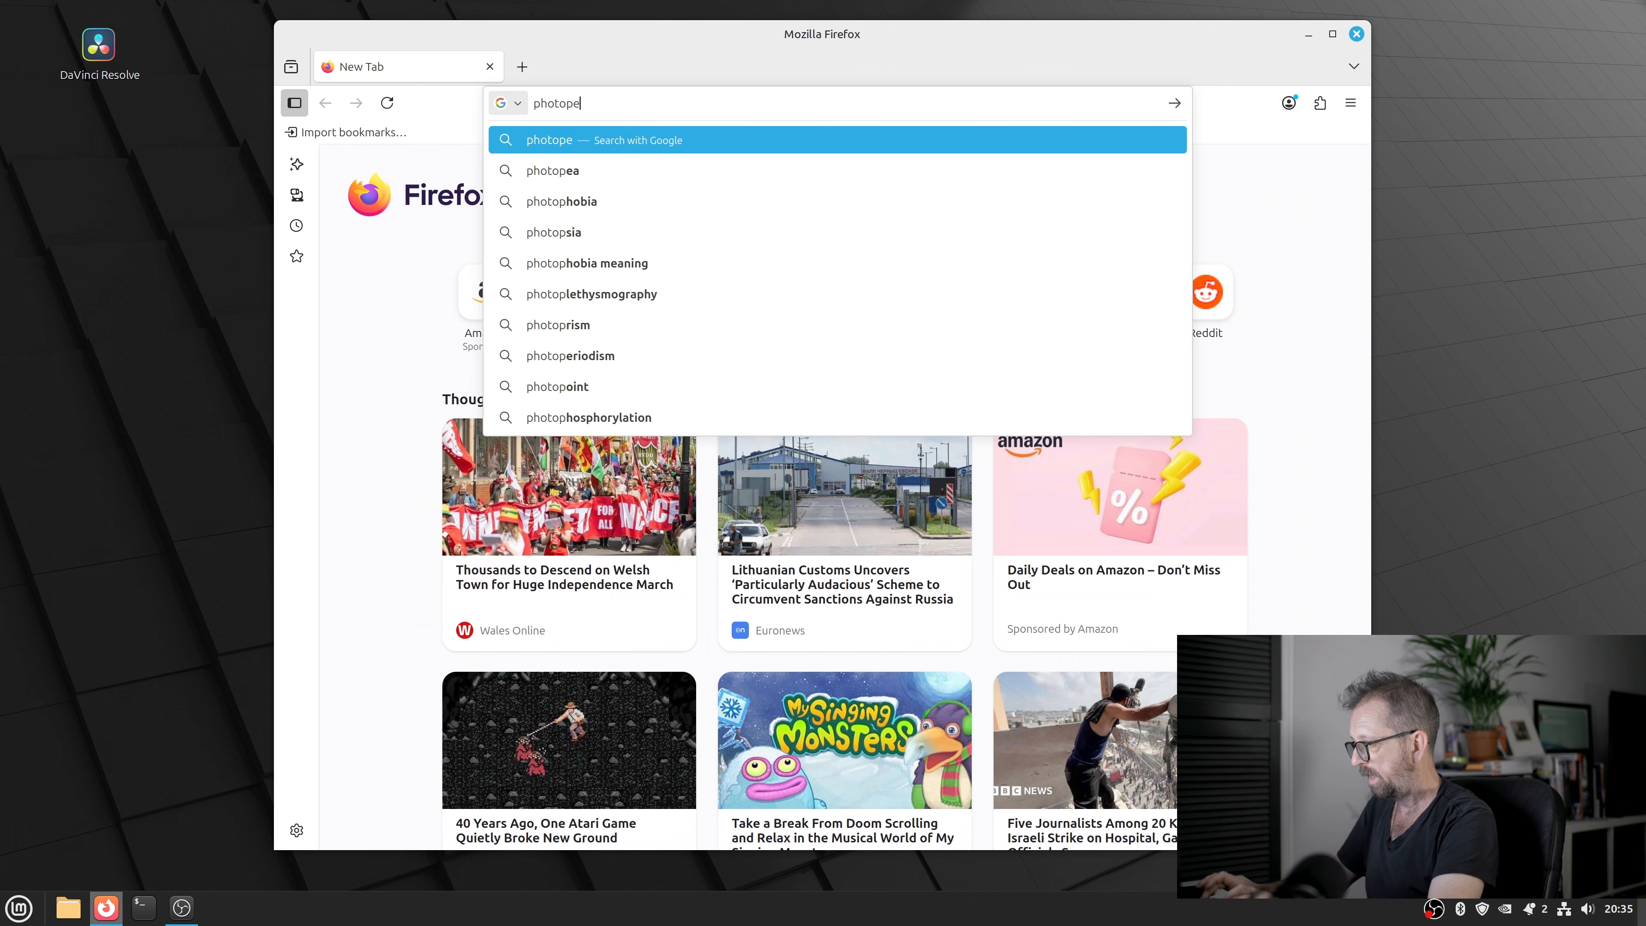
{"action": "type", "text": "a"}
{"action": "left_click", "coordinate": [568, 184]}
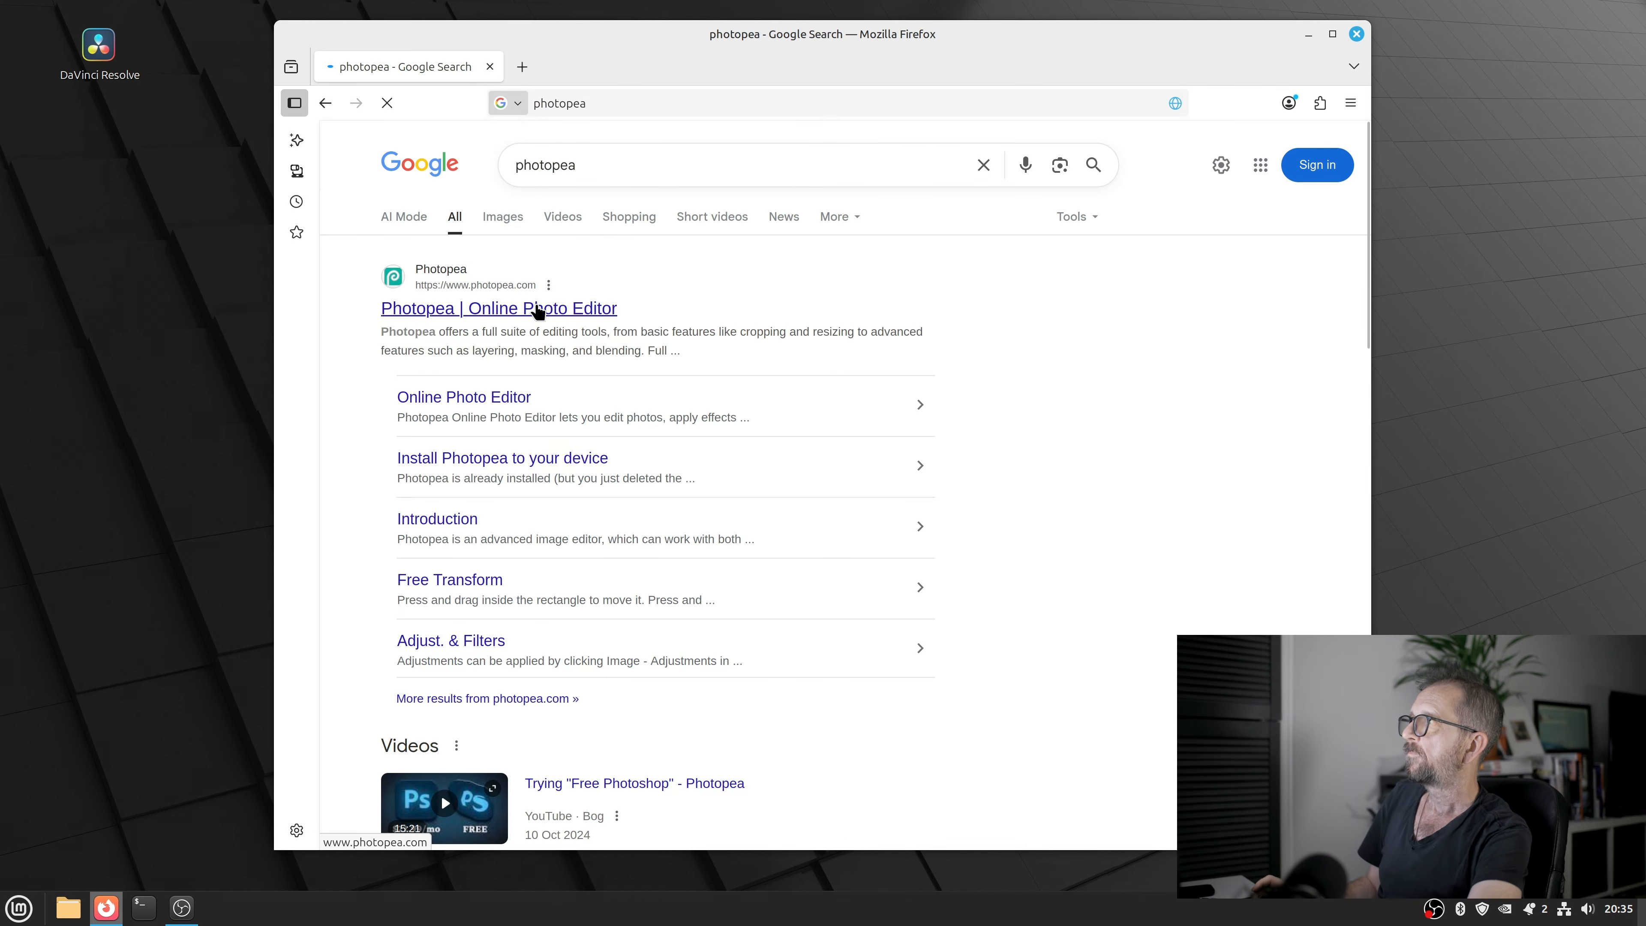
{"action": "left_click", "coordinate": [541, 312]}
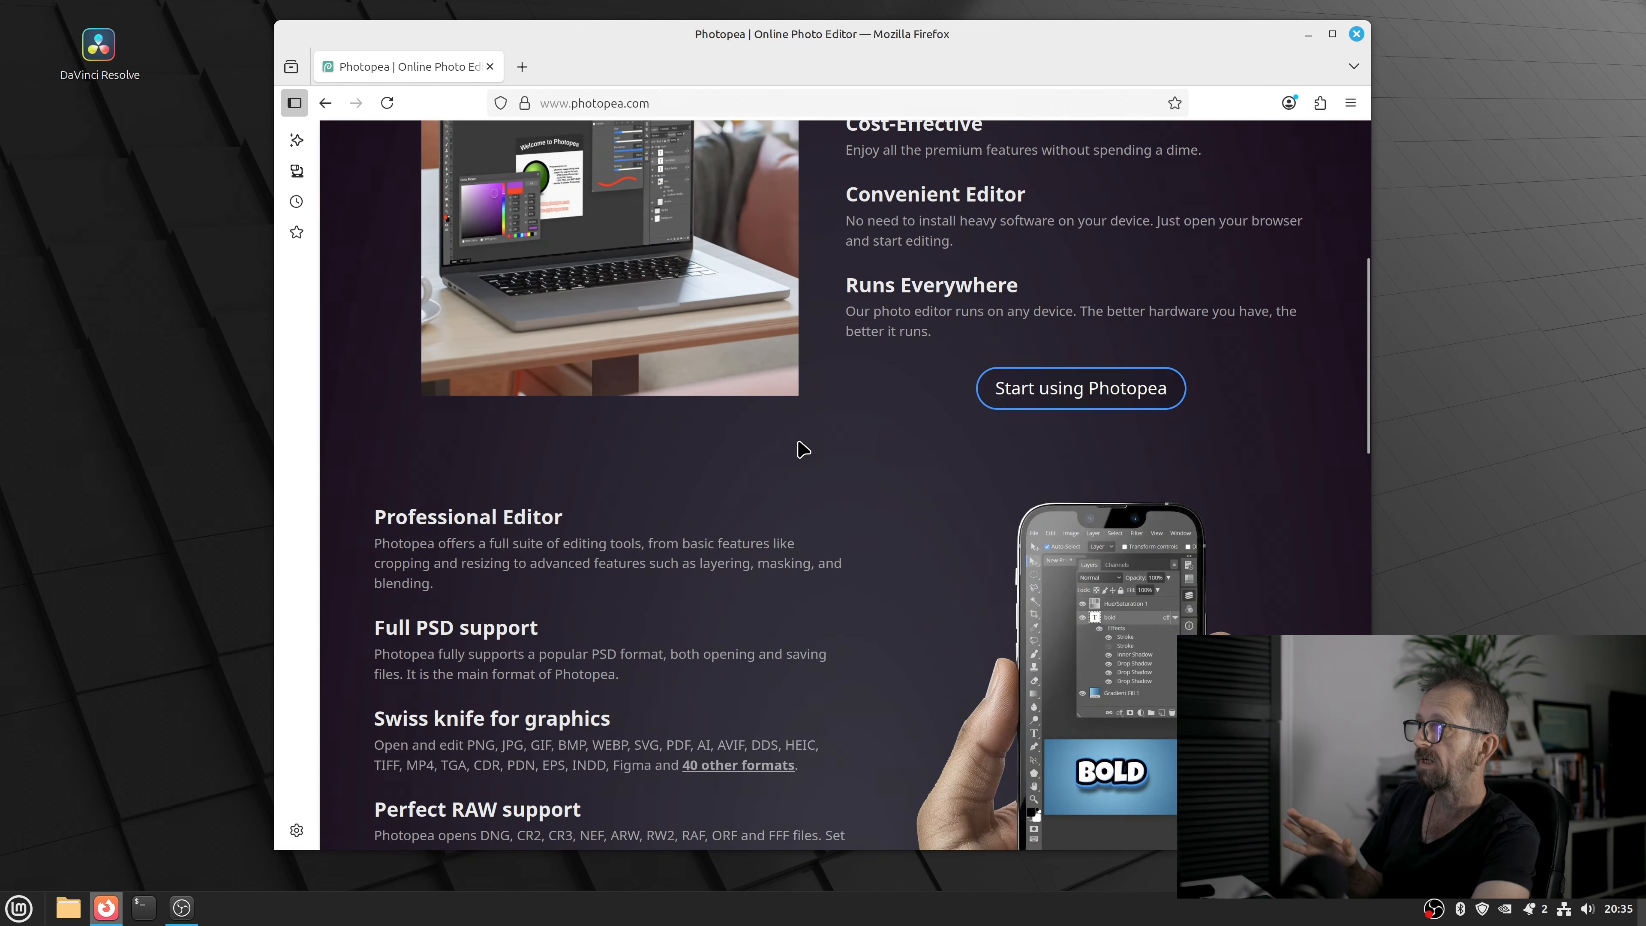
- Start the Photopea editor, widen the browser window, and agree to the privacy choices
{"action": "scroll", "coordinate": [803, 448], "scroll_direction": "up", "scroll_amount": 5}
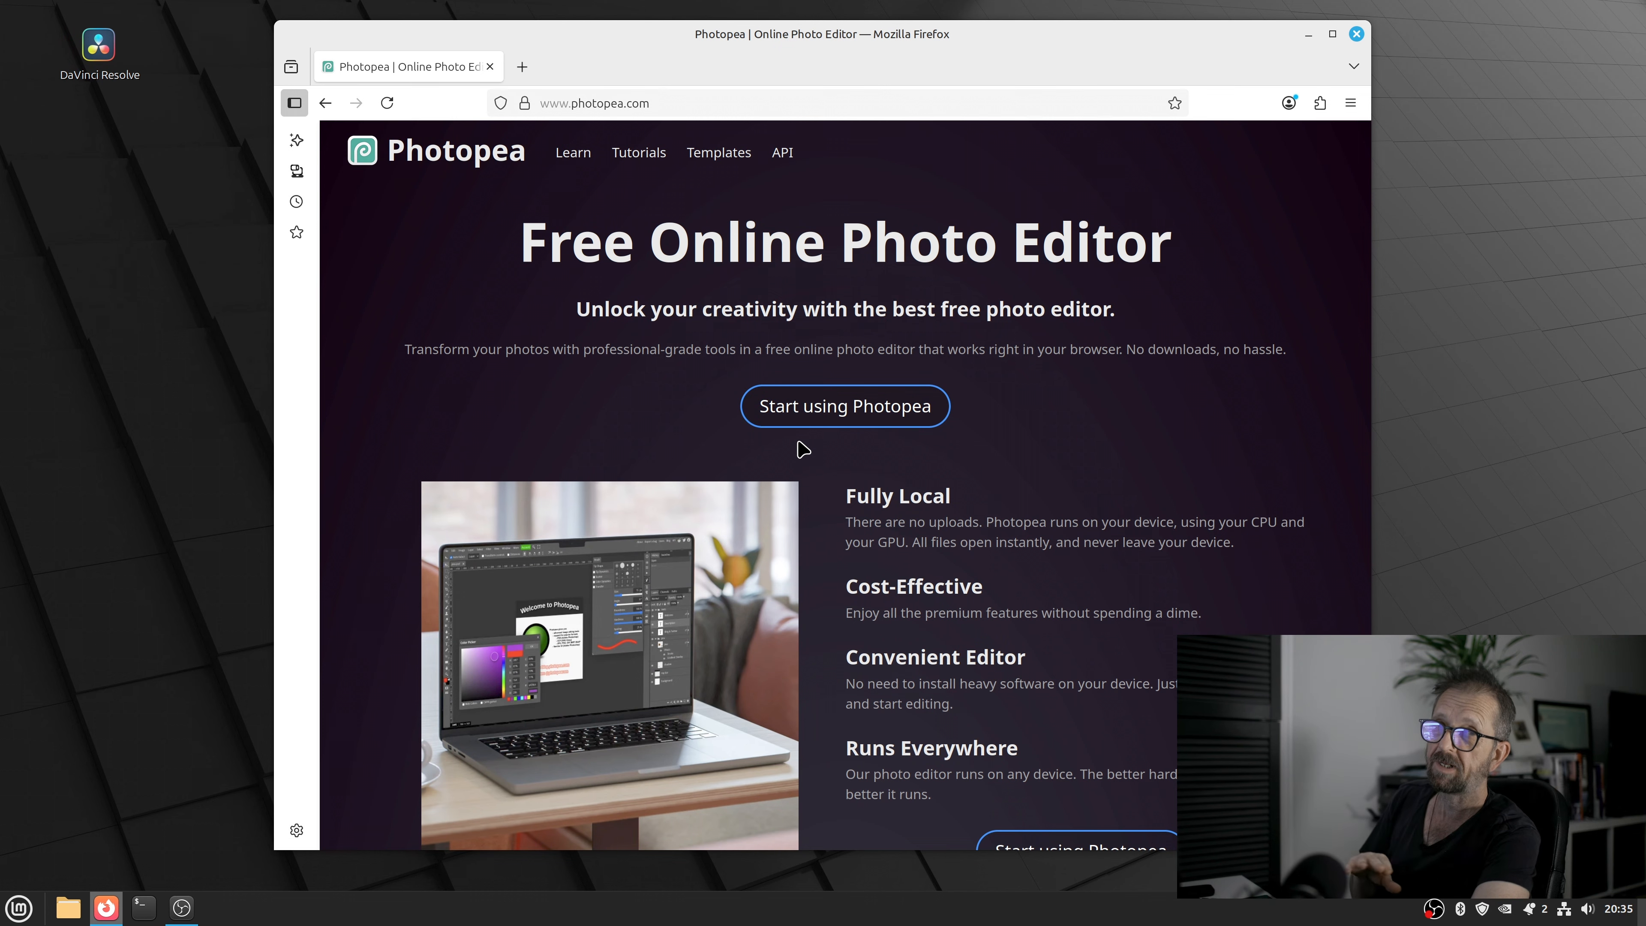
{"action": "left_click", "coordinate": [827, 418]}
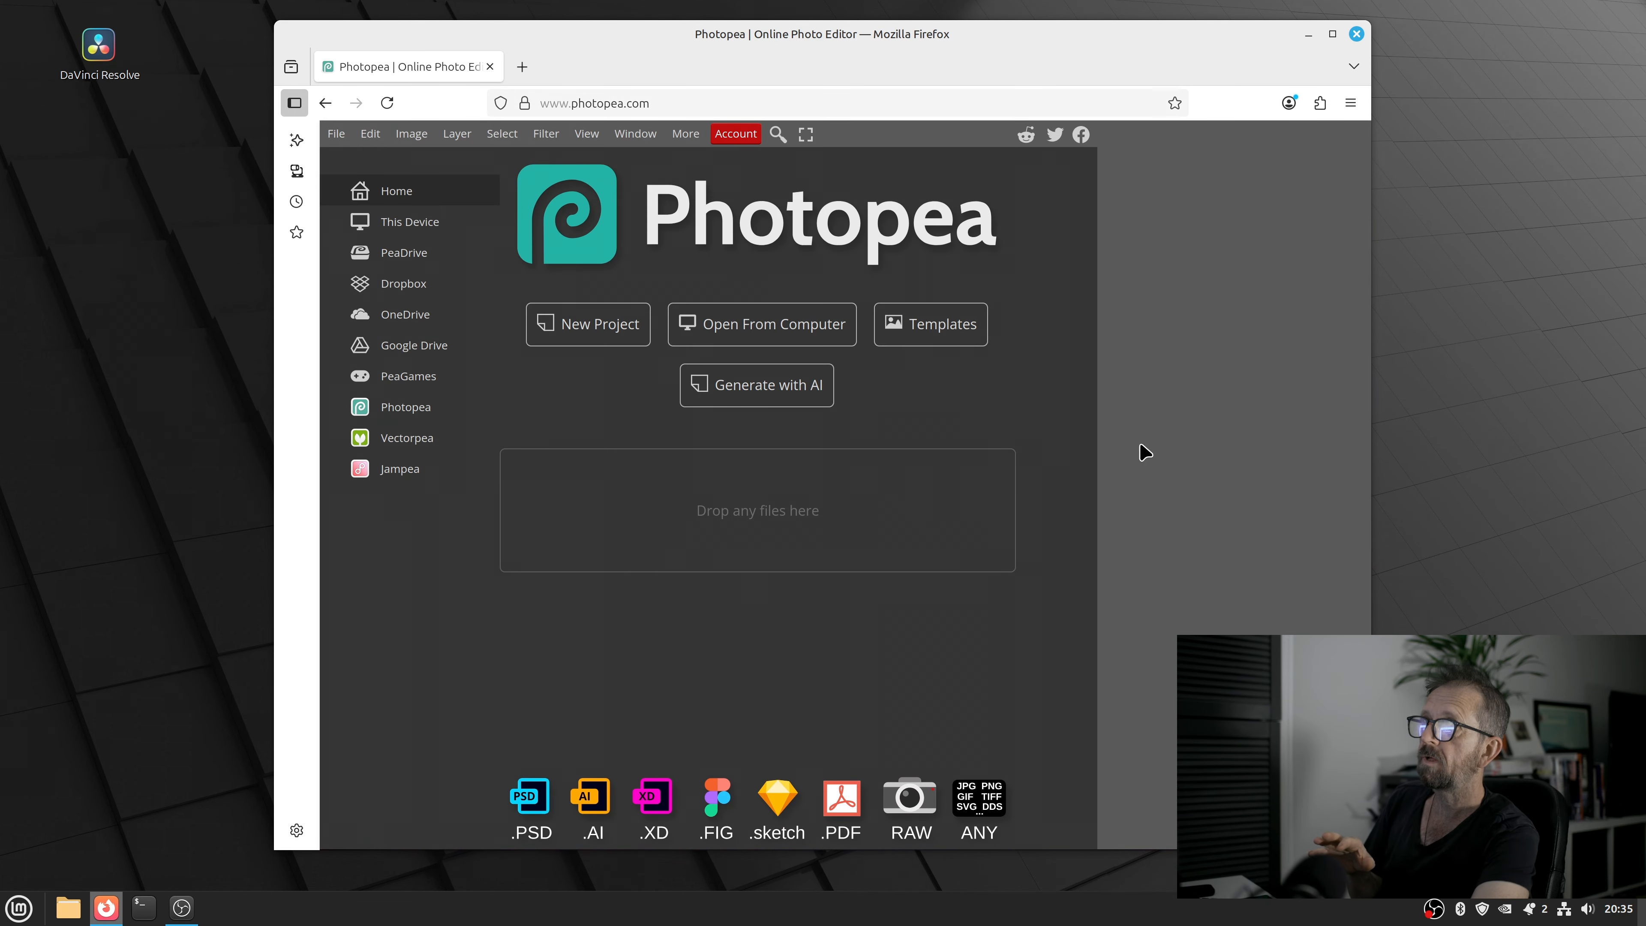
{"action": "left_click_drag", "start_coordinate": [1372, 850], "coordinate": [1630, 857]}
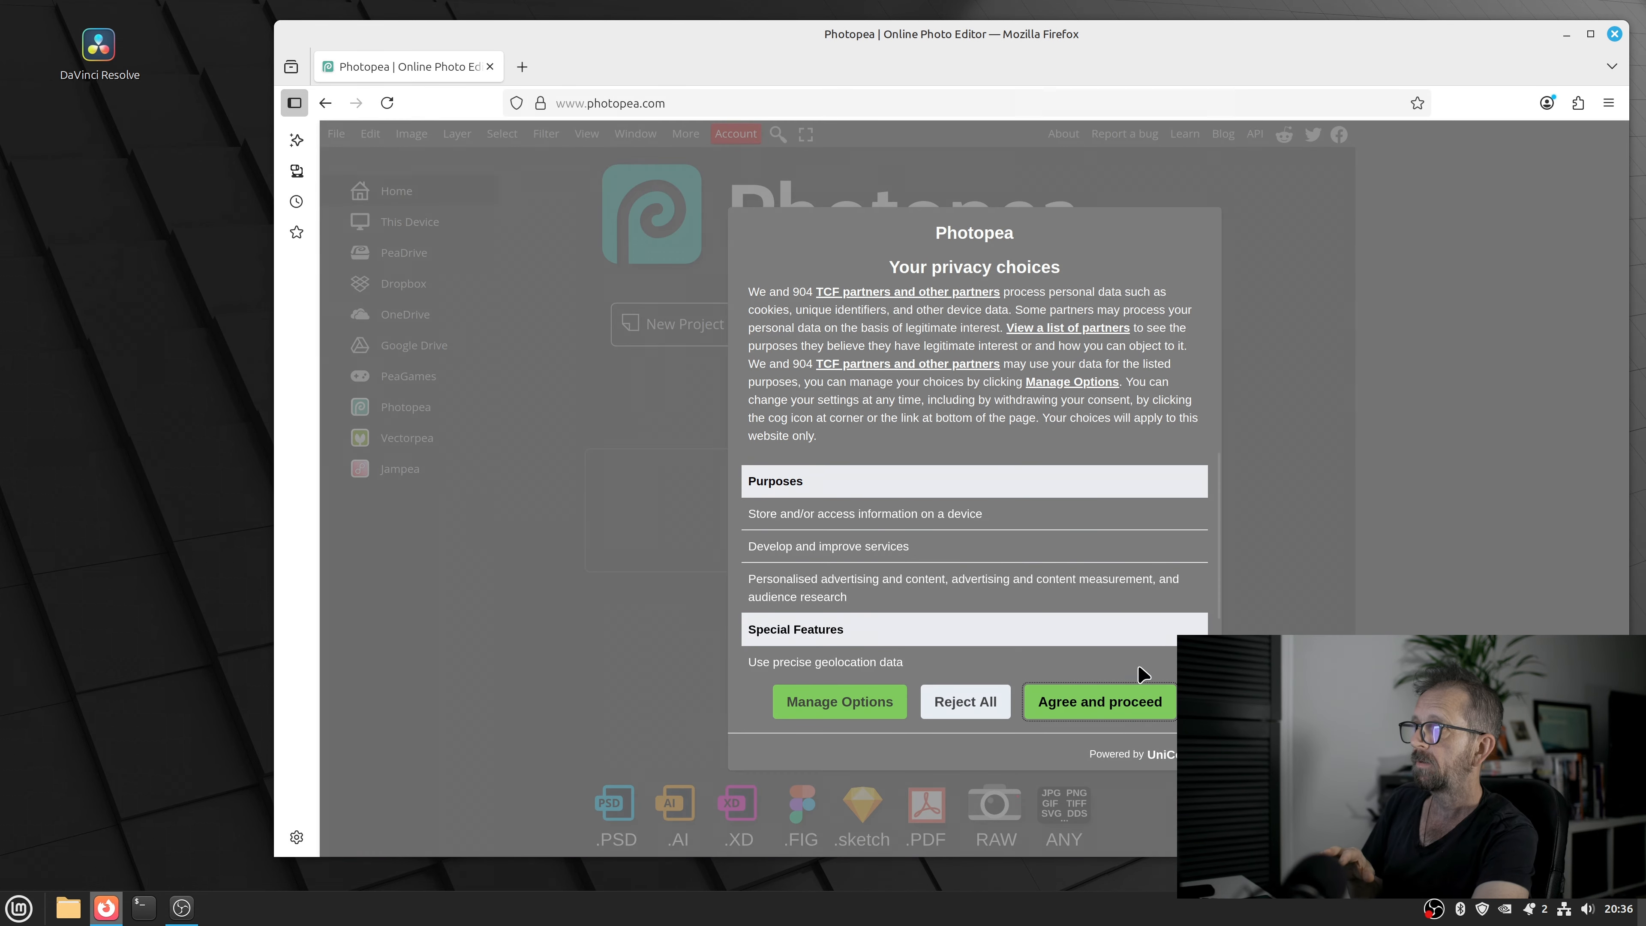
{"action": "left_click", "coordinate": [1067, 710]}
- Create a new project from the FB Event Image preset at 1920 x 1080 px
{"action": "left_click", "coordinate": [707, 340]}
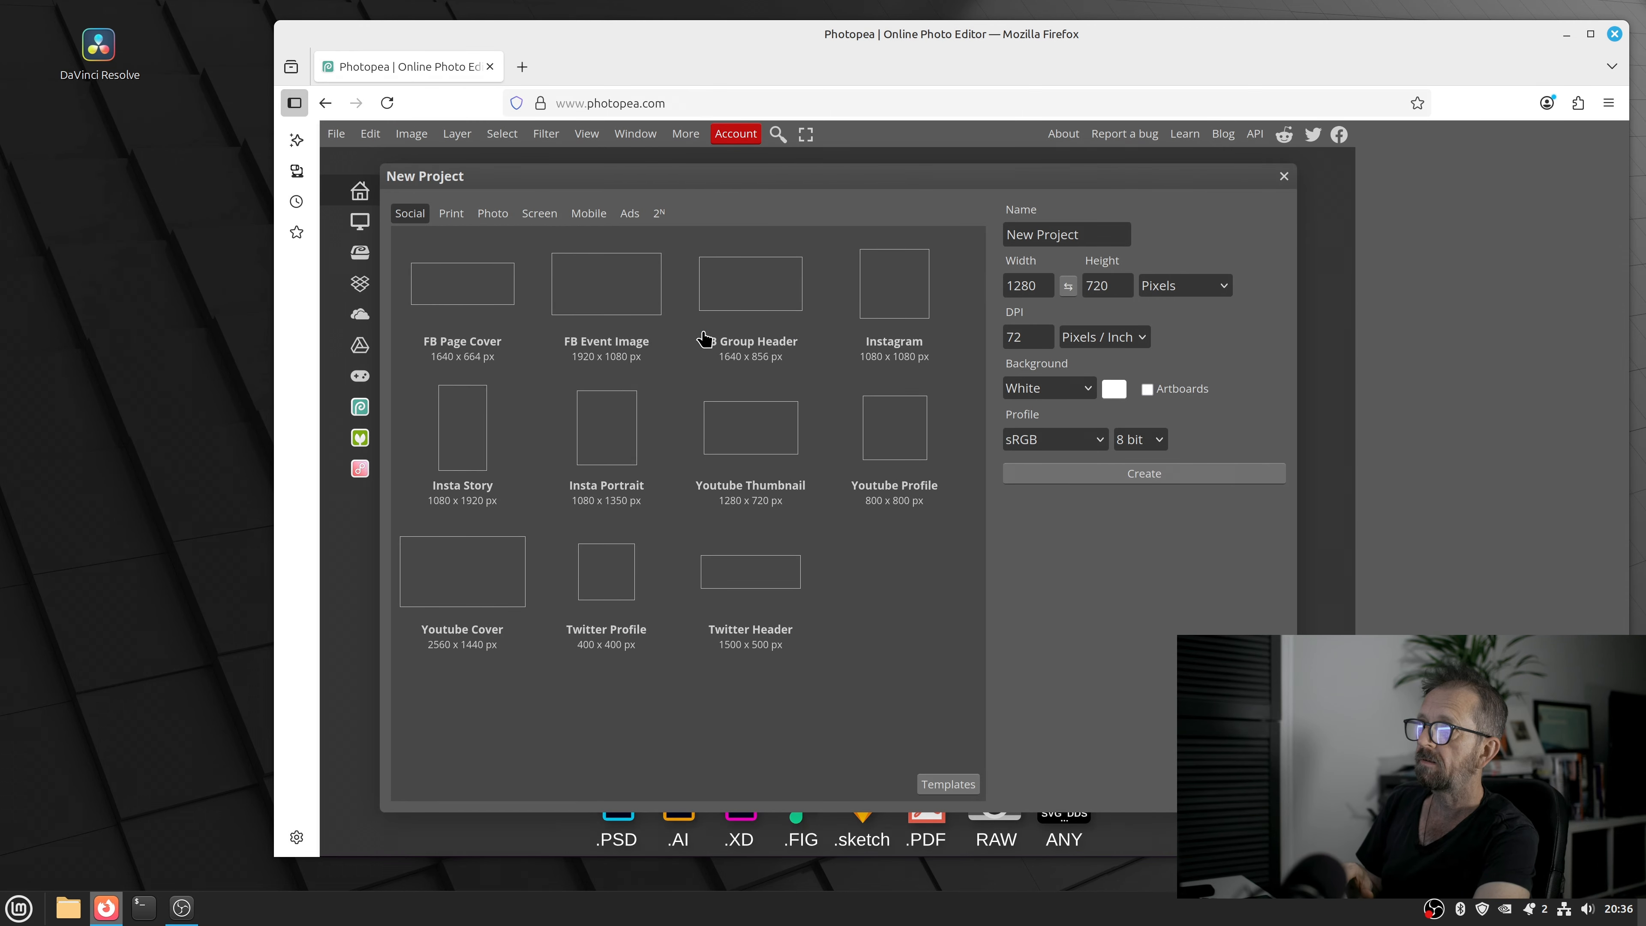
{"action": "left_click", "coordinate": [601, 299]}
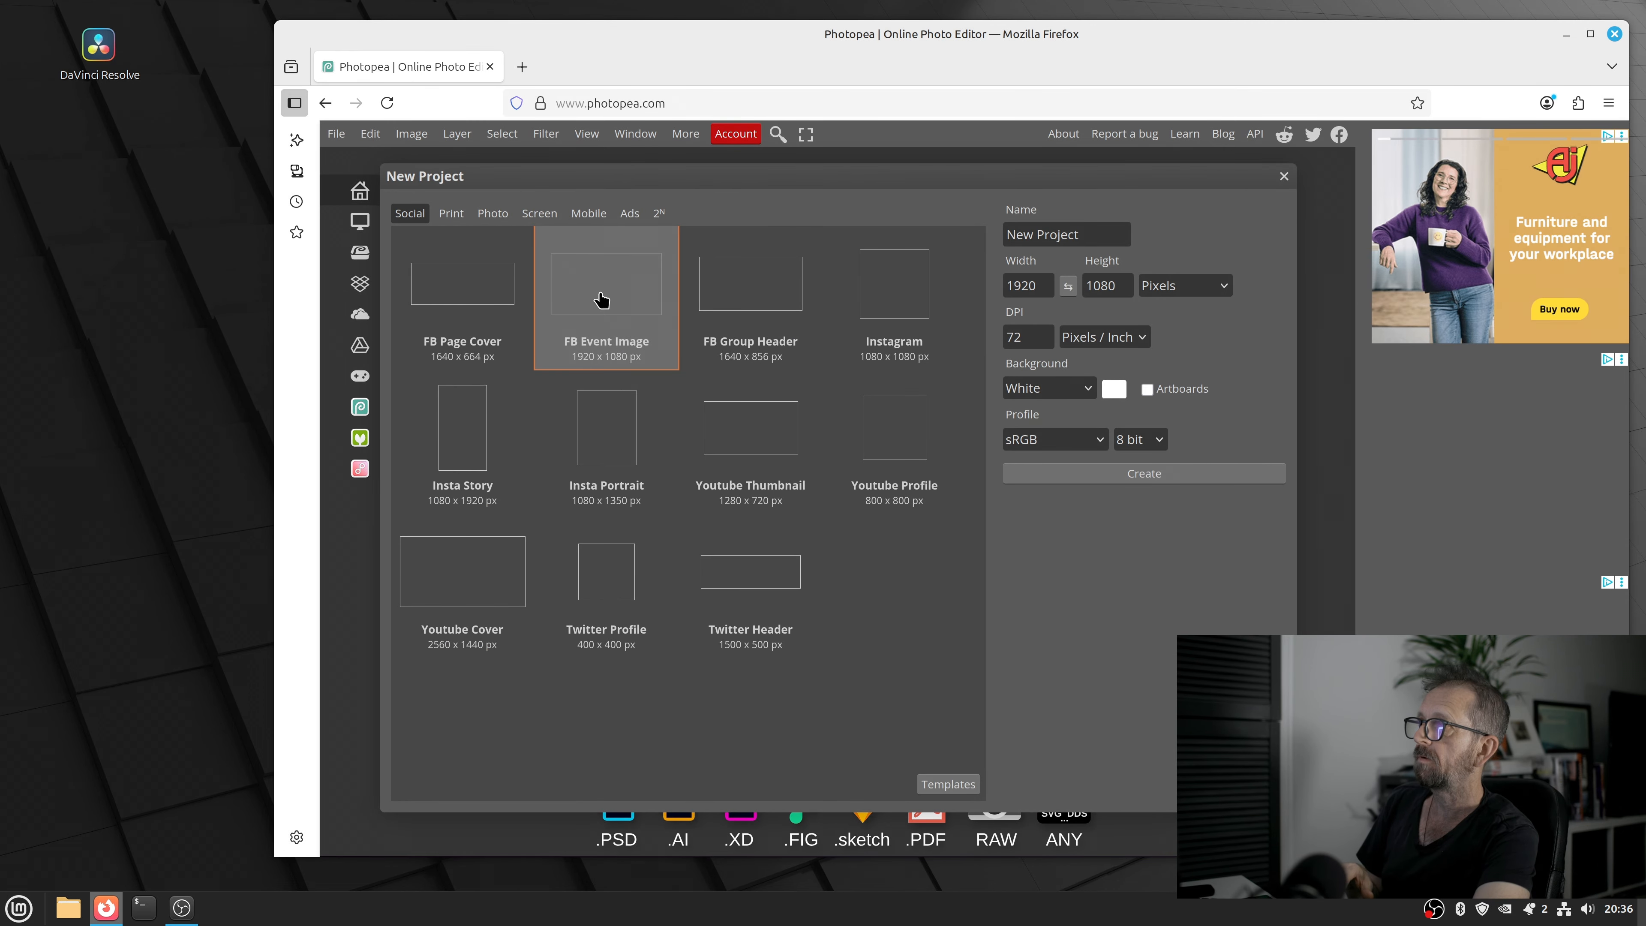
{"action": "double_click", "coordinate": [601, 300]}
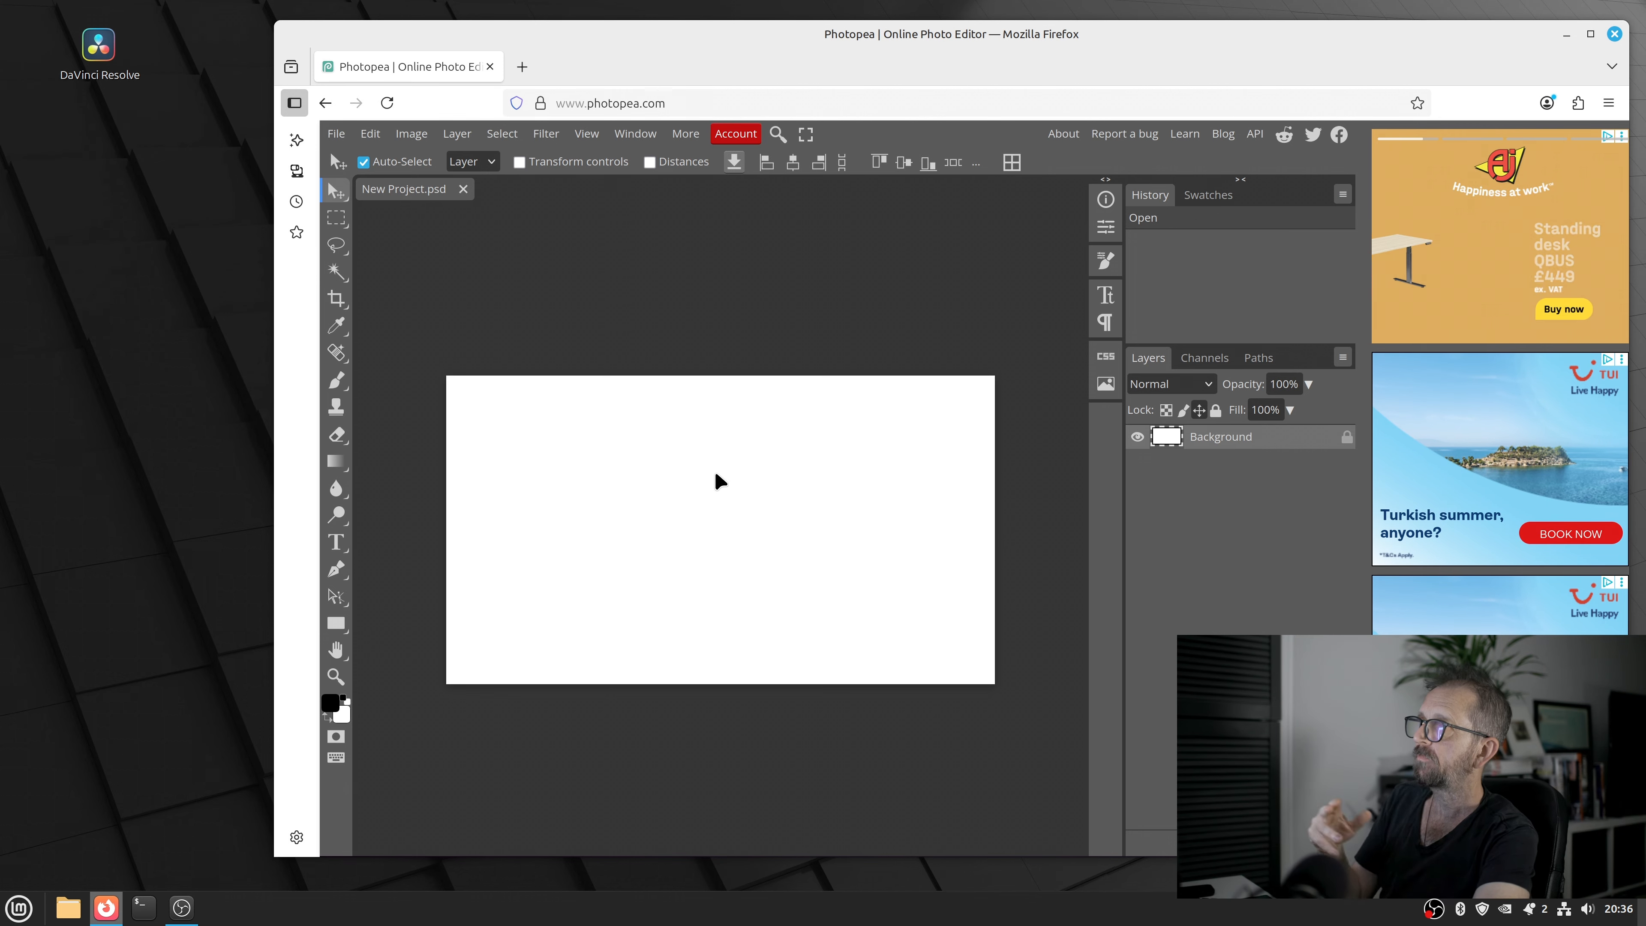
- Compare Photopea's Free and Premium account types and close the account window
{"action": "left_click", "coordinate": [736, 134]}
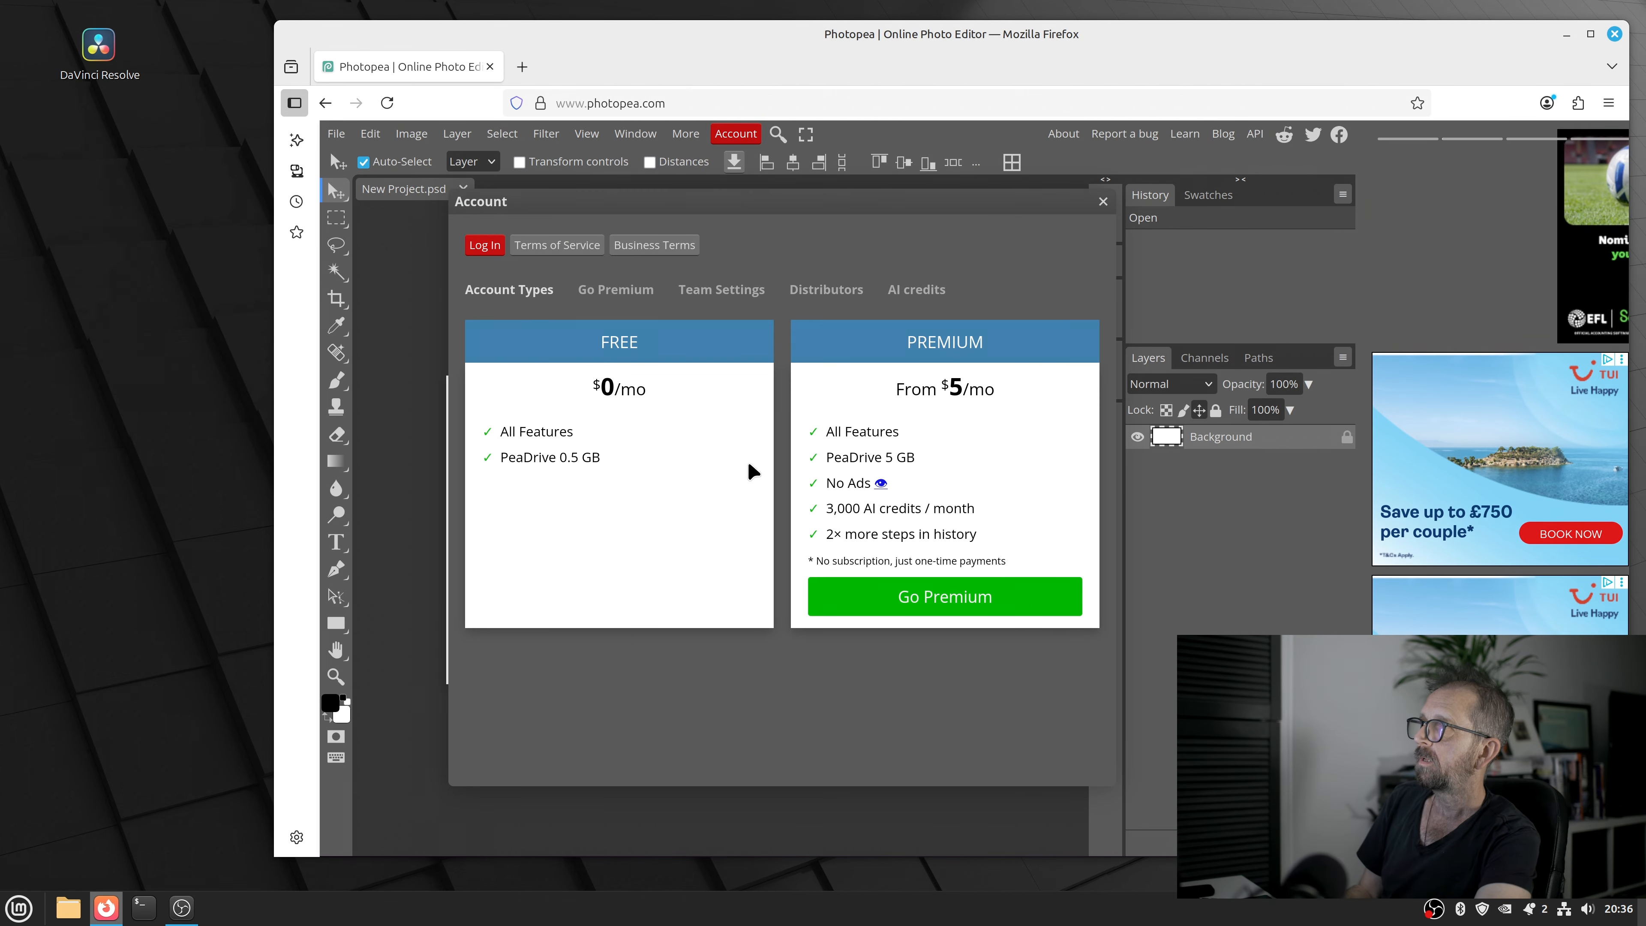
{"action": "mouse_move", "coordinate": [986, 425]}
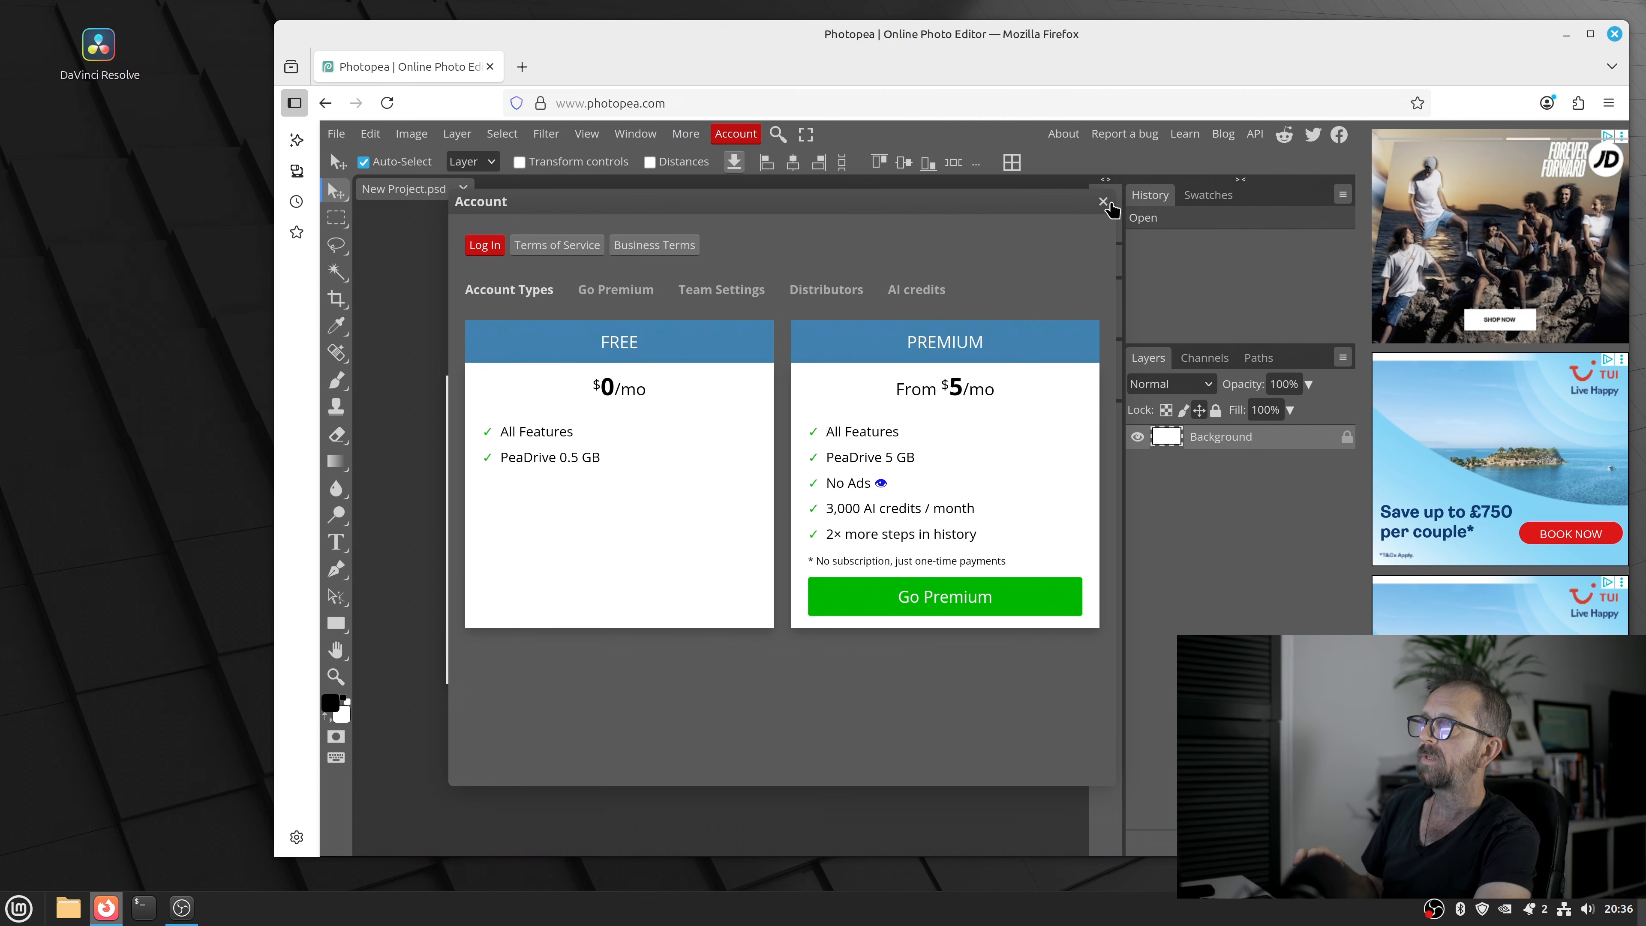
{"action": "left_click", "coordinate": [1103, 202]}
- Look through Photopea's layer, filter, view and window commands, activate the text tool, and close the browser
{"action": "left_click", "coordinate": [469, 146]}
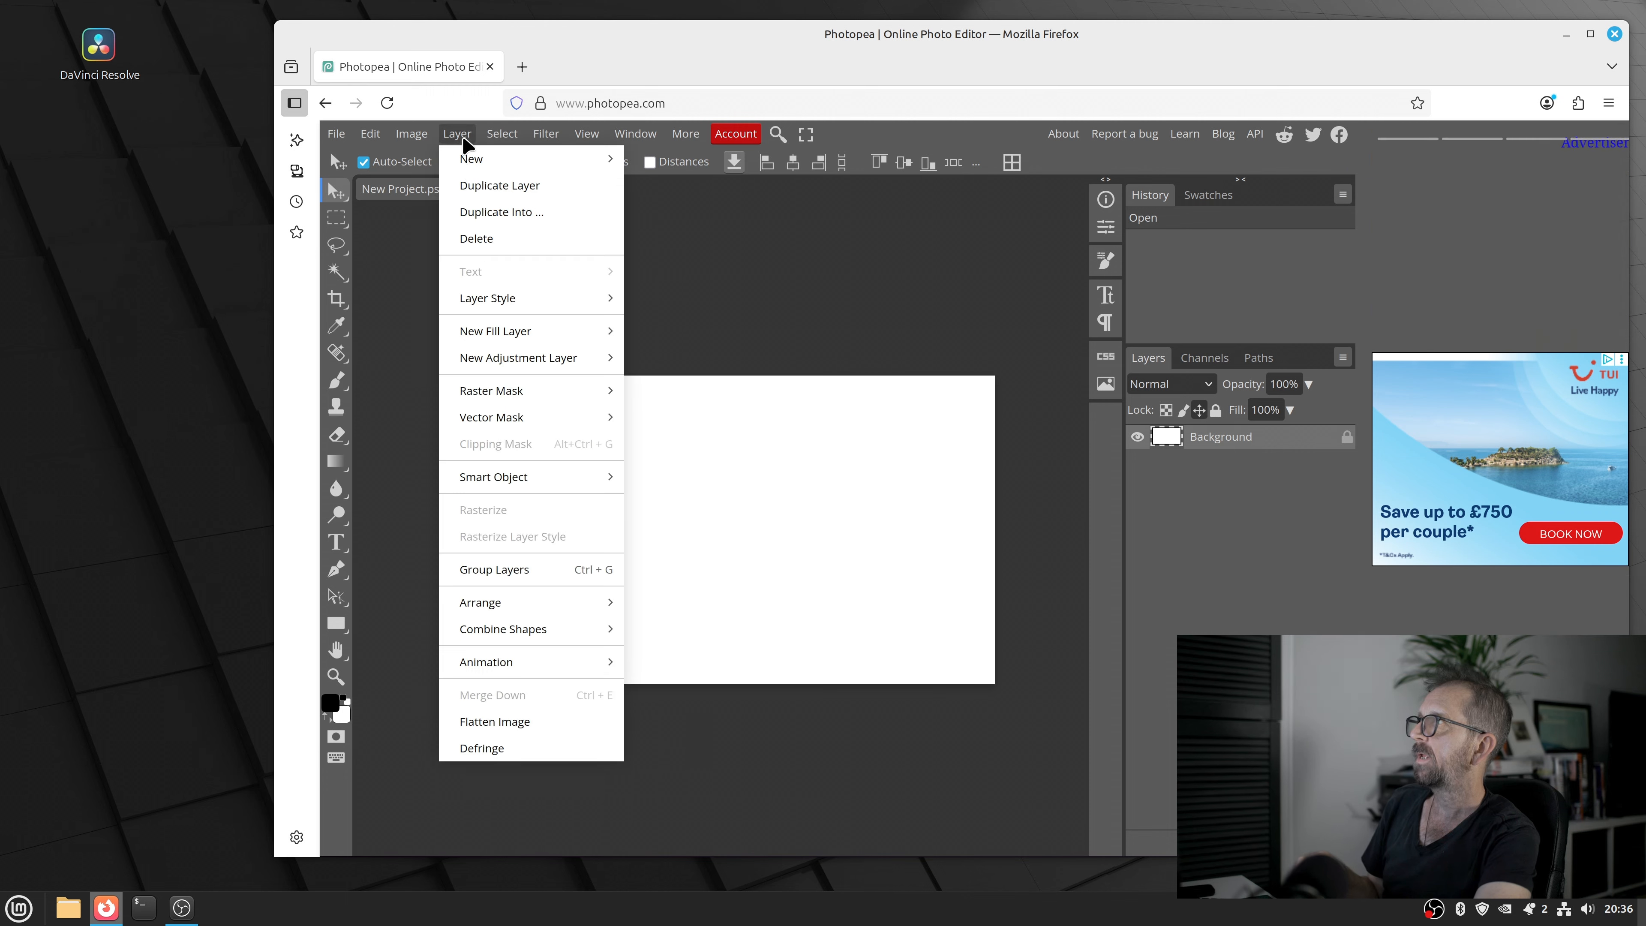
{"action": "left_click", "coordinate": [545, 138]}
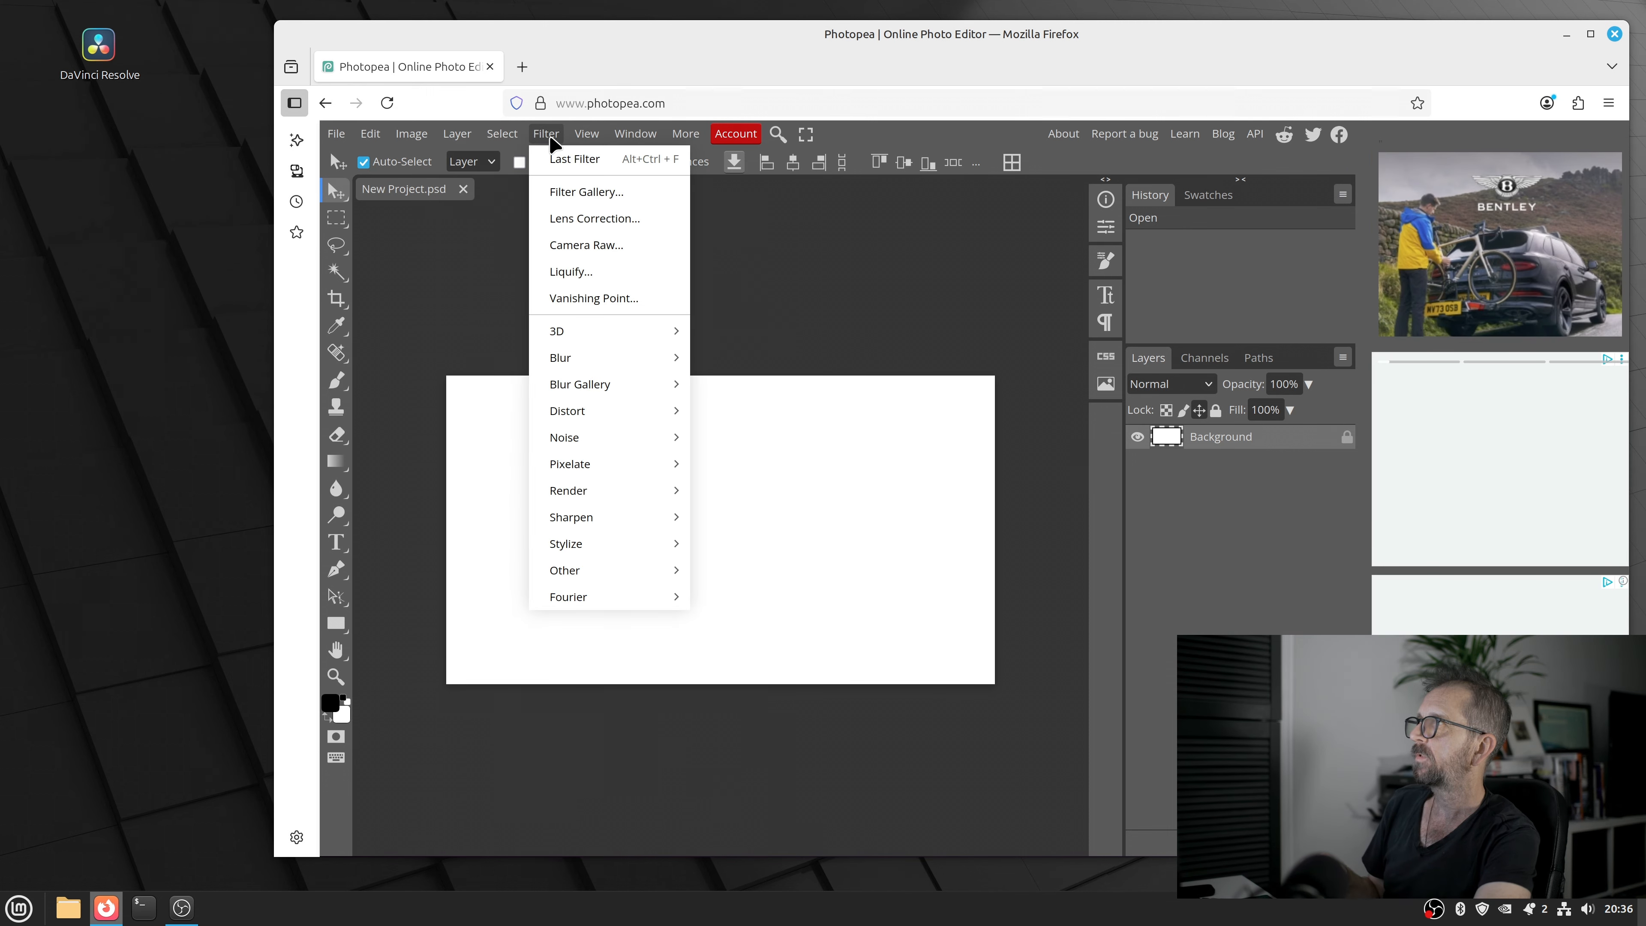
{"action": "left_click", "coordinate": [587, 136]}
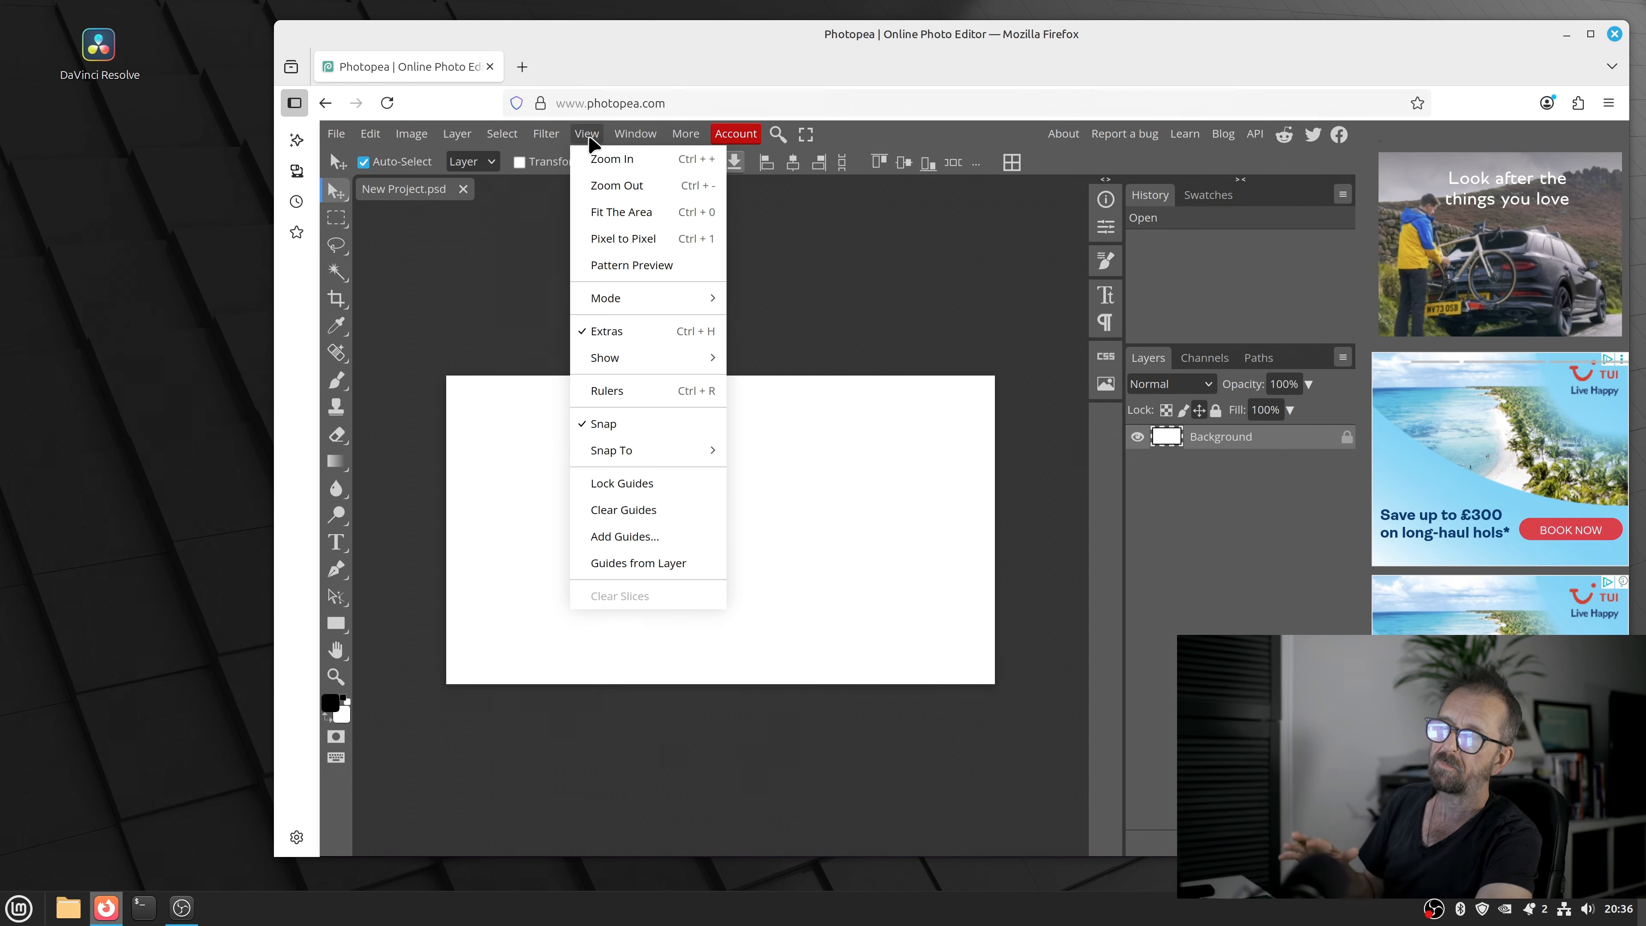
{"action": "left_click", "coordinate": [636, 136]}
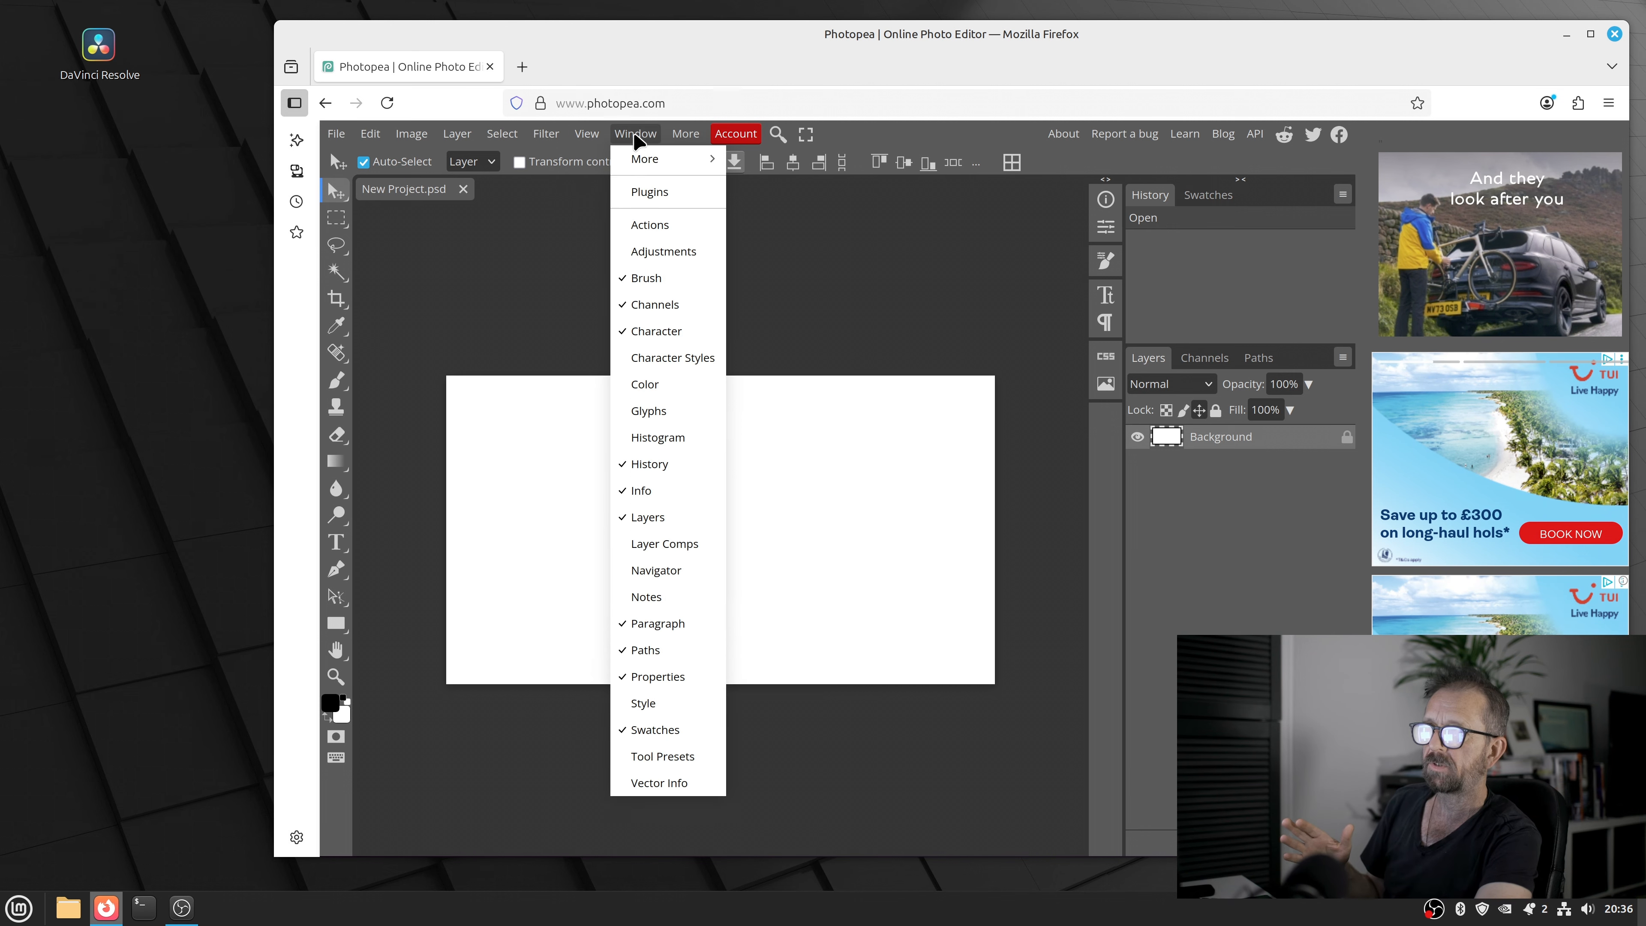
{"action": "left_click", "coordinate": [635, 136]}
{"action": "left_click", "coordinate": [635, 136]}
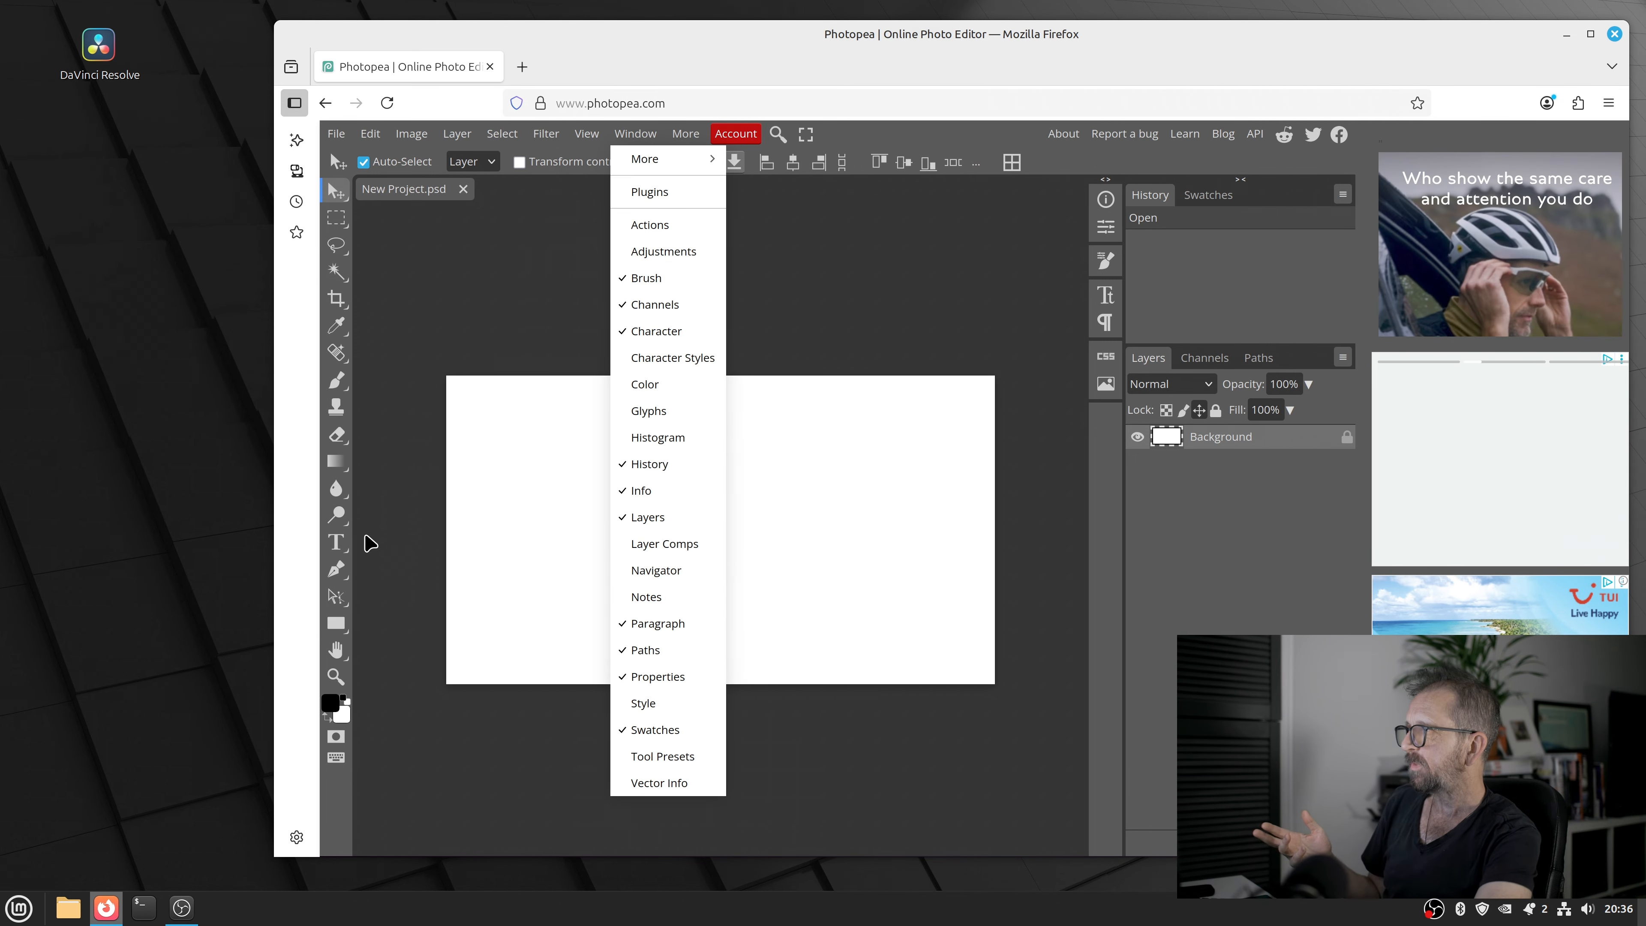
{"action": "left_click", "coordinate": [336, 543]}
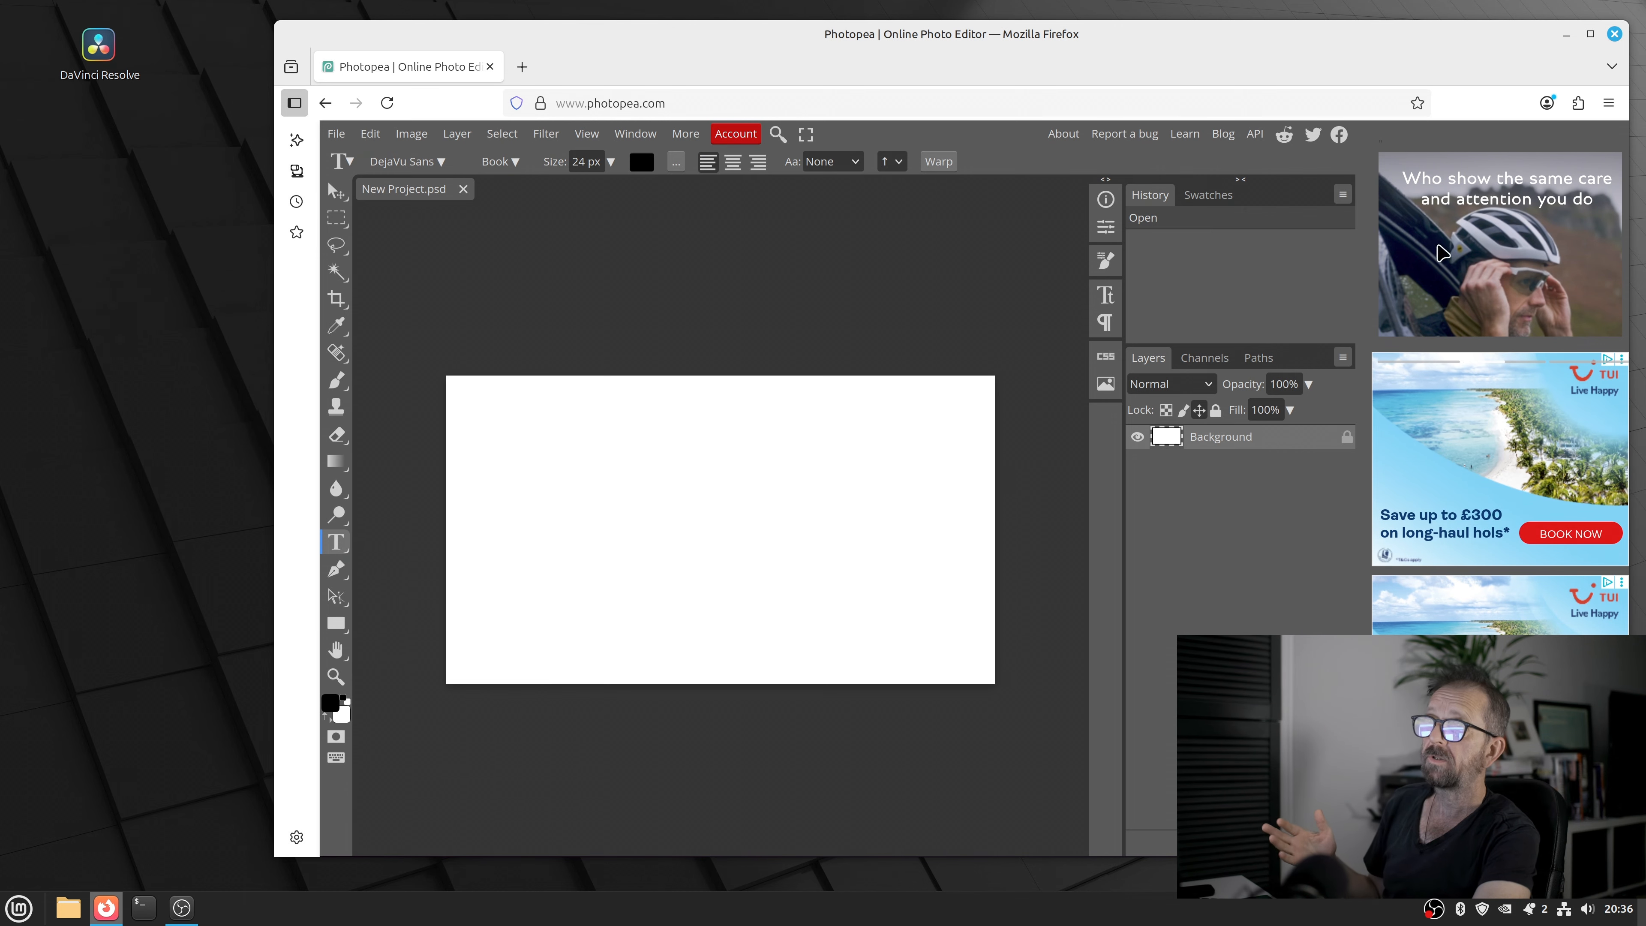
{"action": "left_click", "coordinate": [1615, 35]}
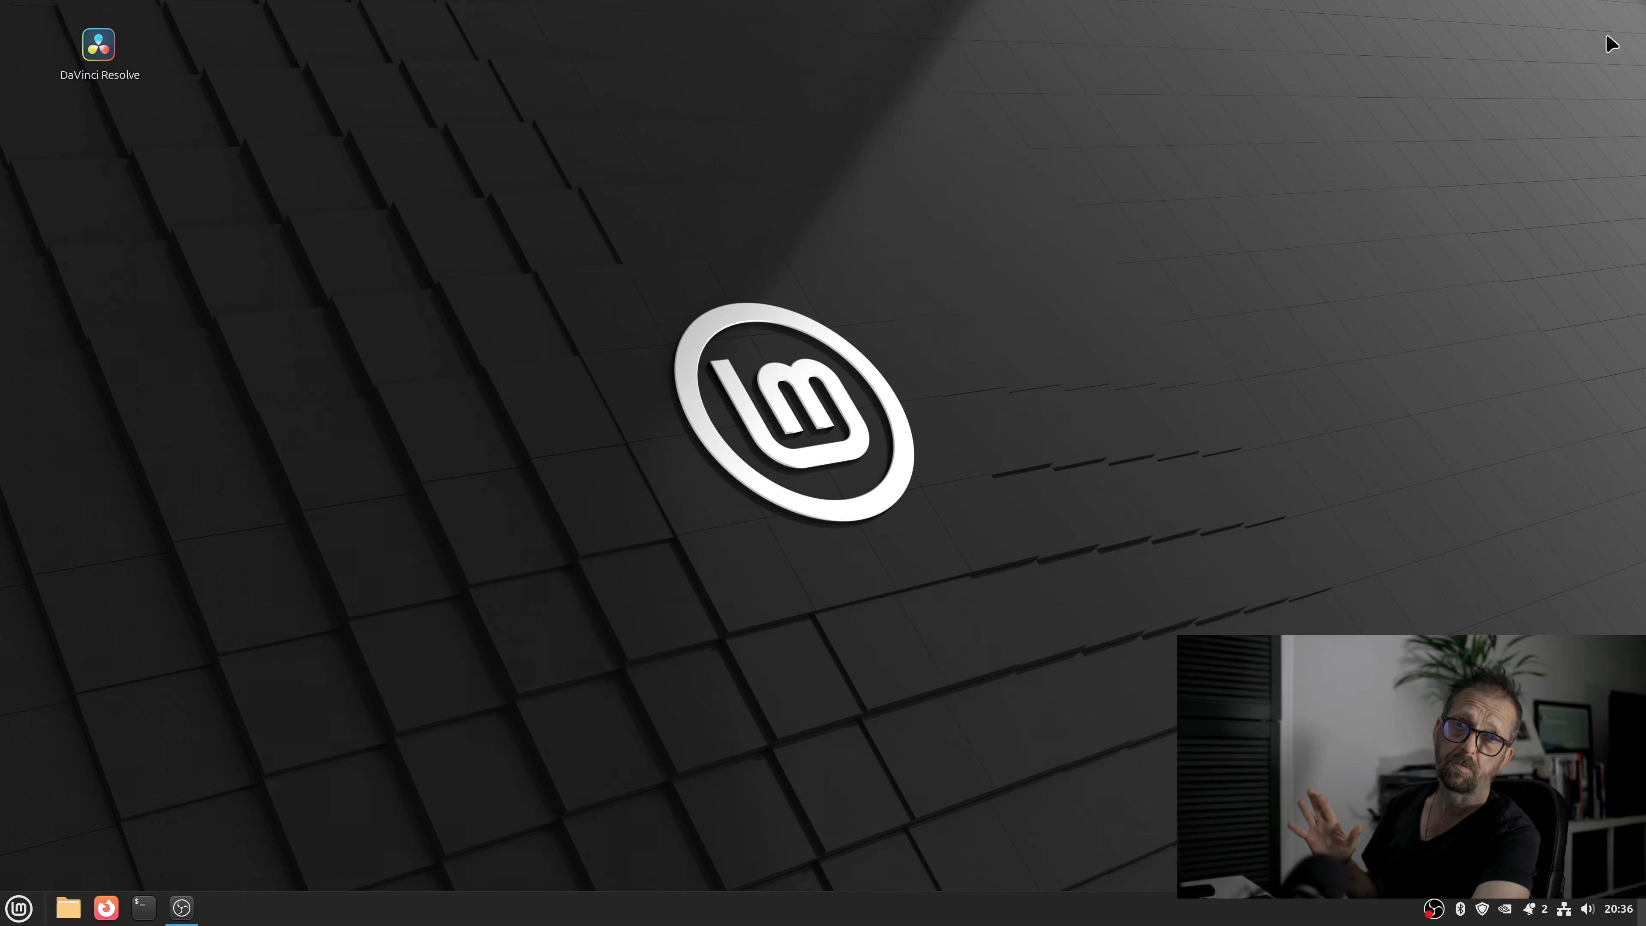
- Open the Software Manager and search for "gimp"
{"action": "left_click", "coordinate": [19, 907]}
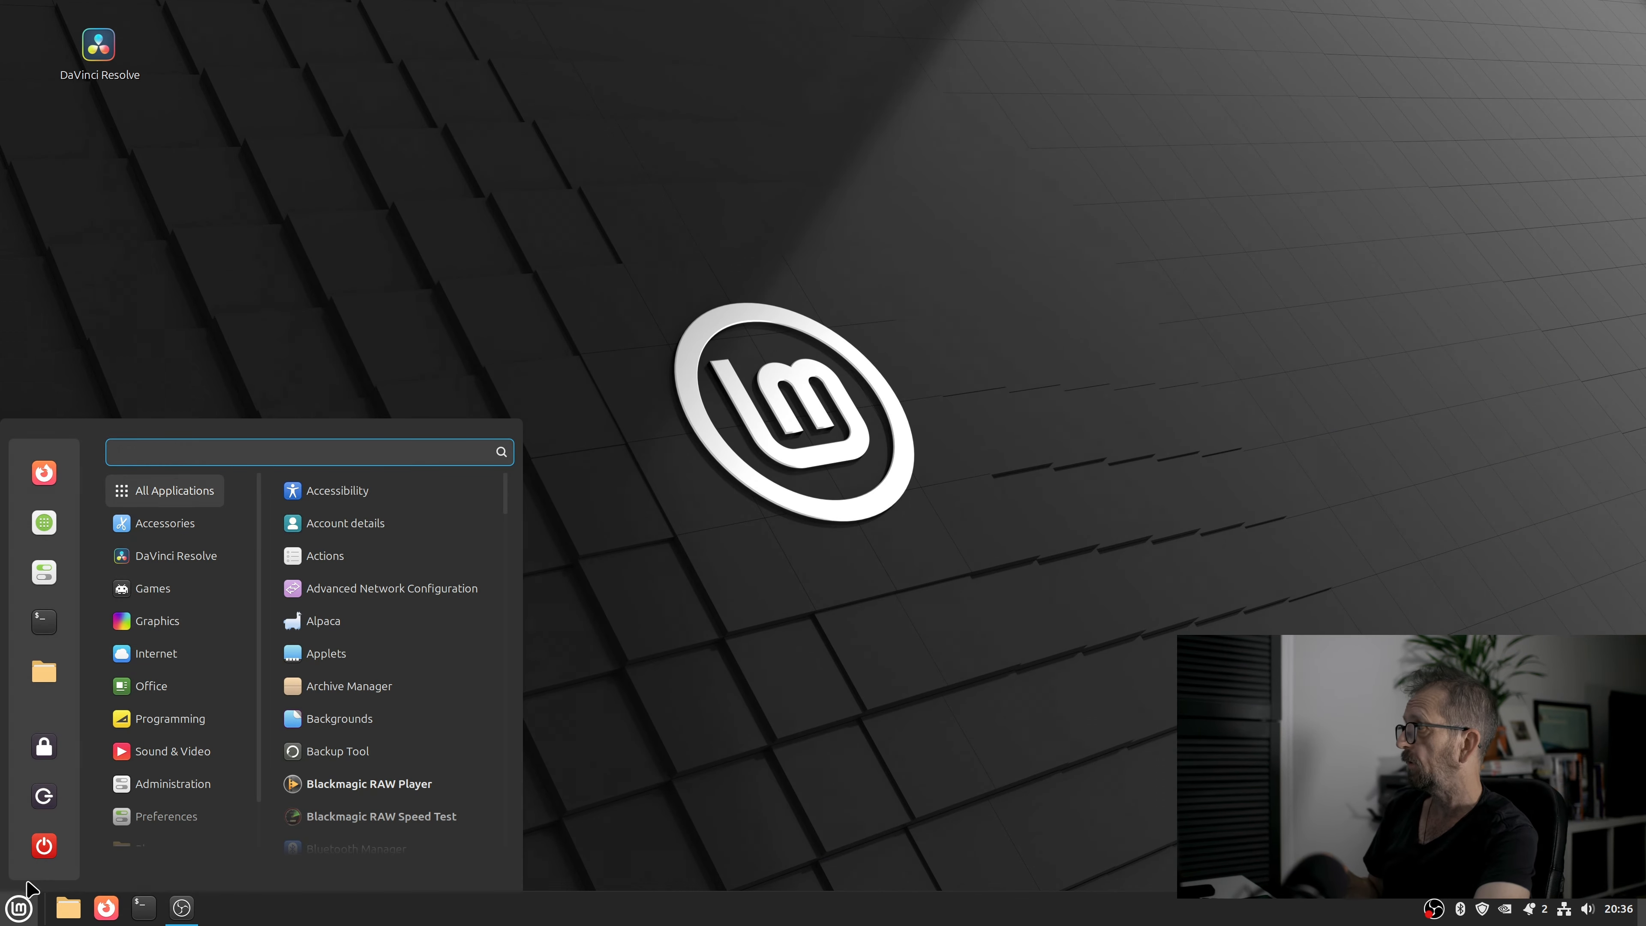
{"action": "left_click", "coordinate": [34, 527]}
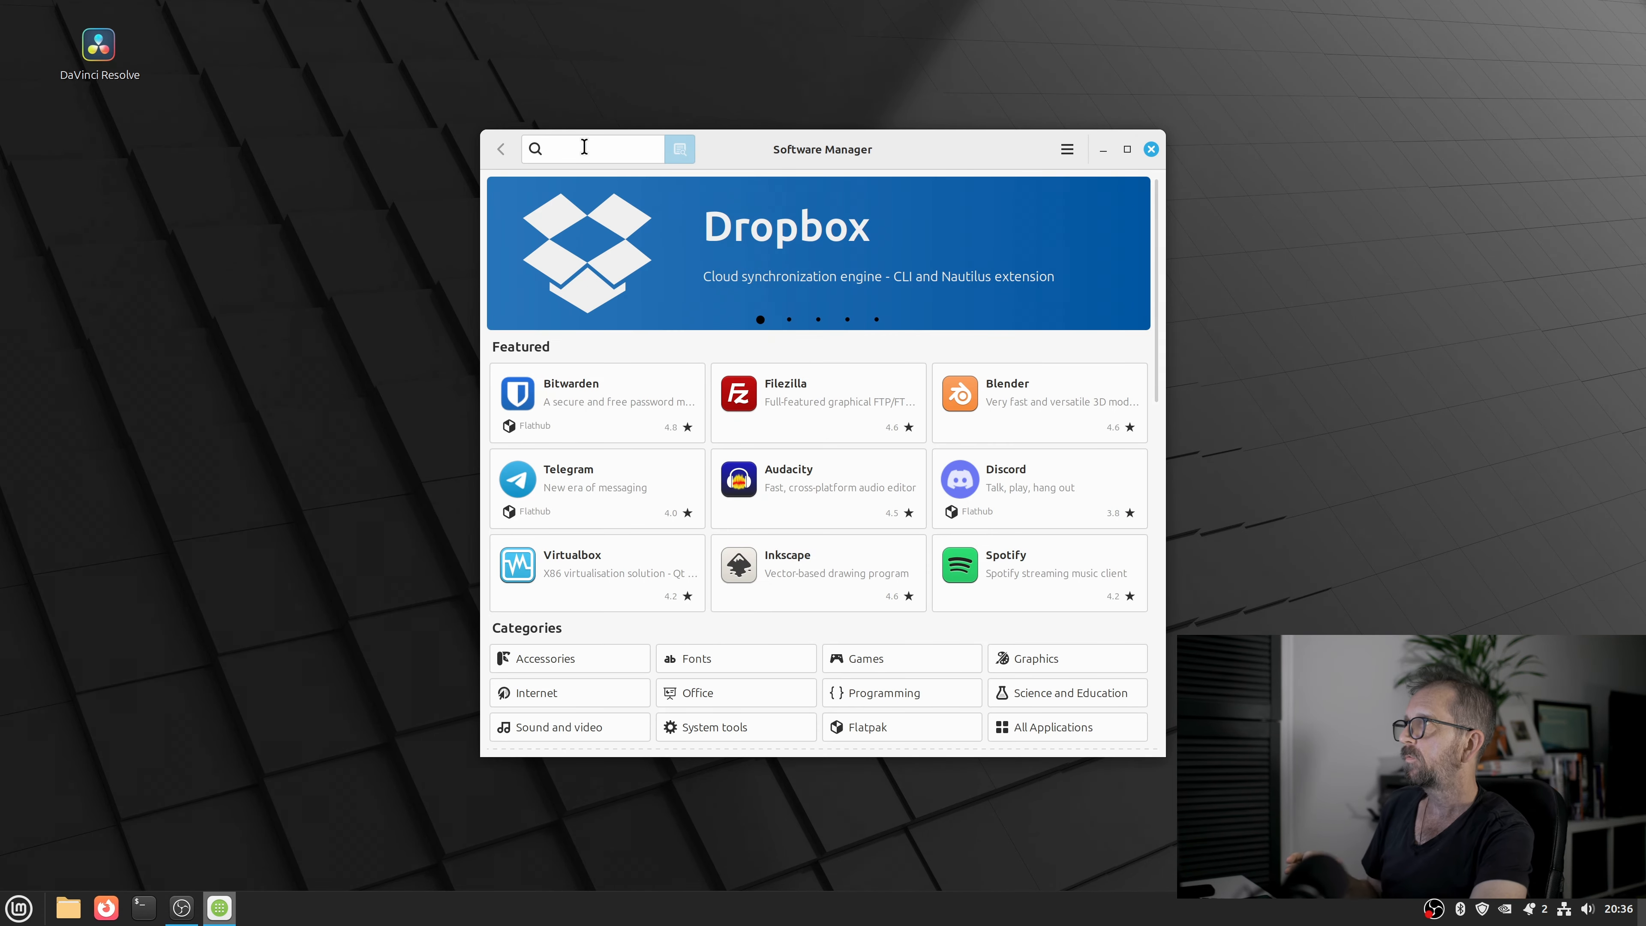
{"action": "type", "text": "gimp"}
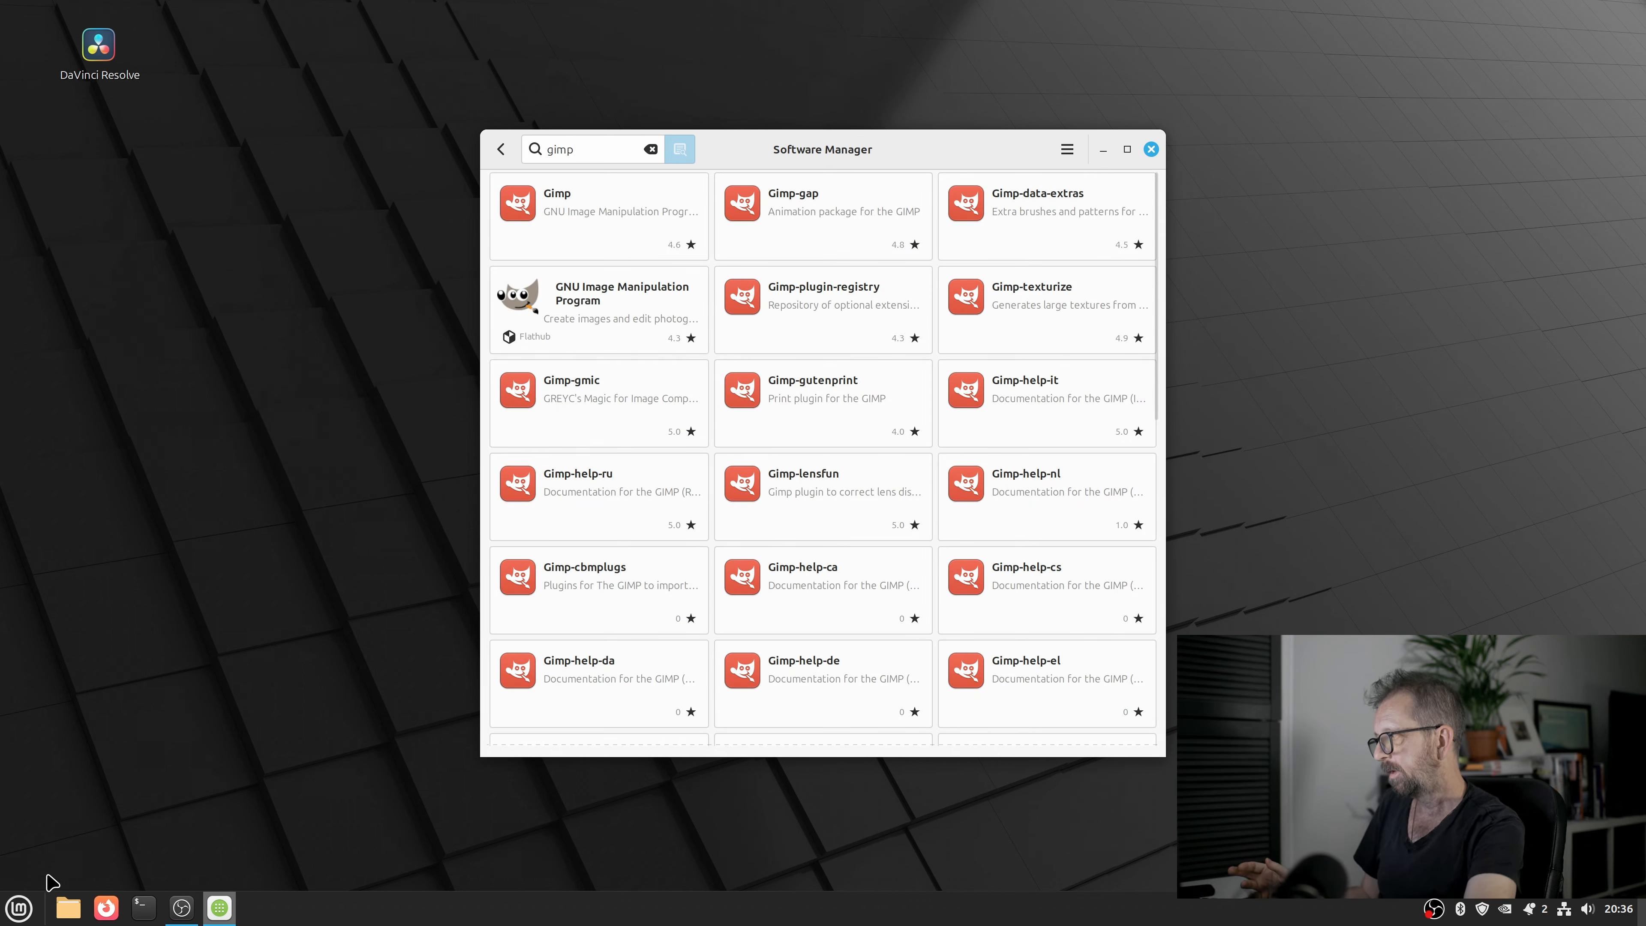
- Switch to Firefox and search the web for "photo gimp"
{"action": "left_click", "coordinate": [106, 907]}
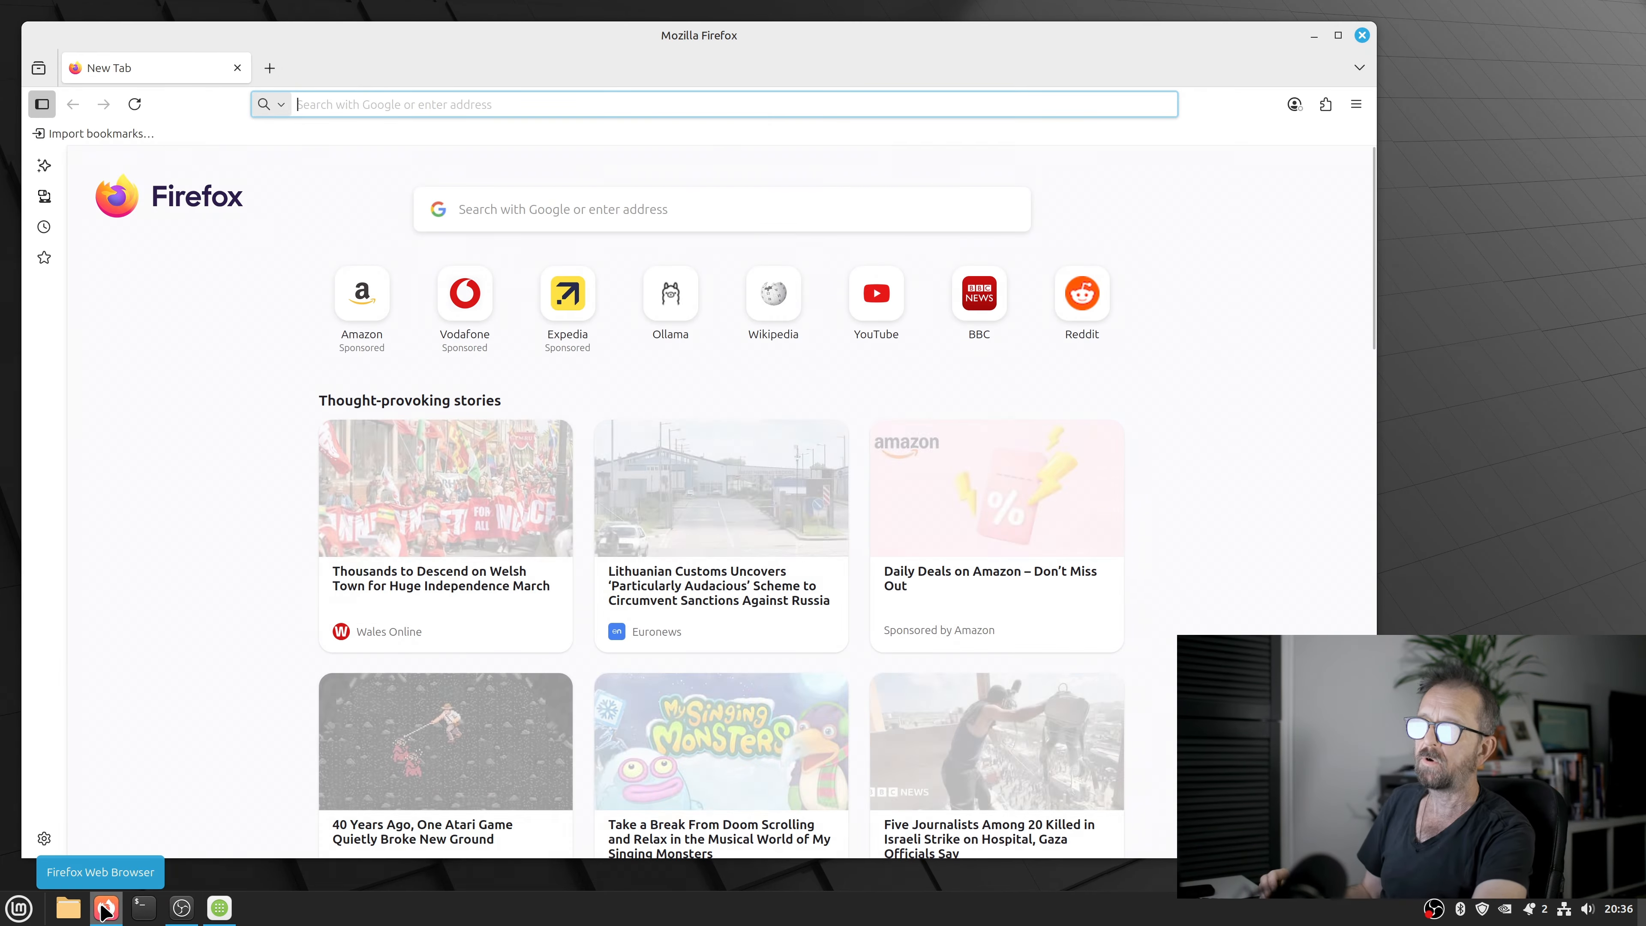
{"action": "type", "text": "phto"}
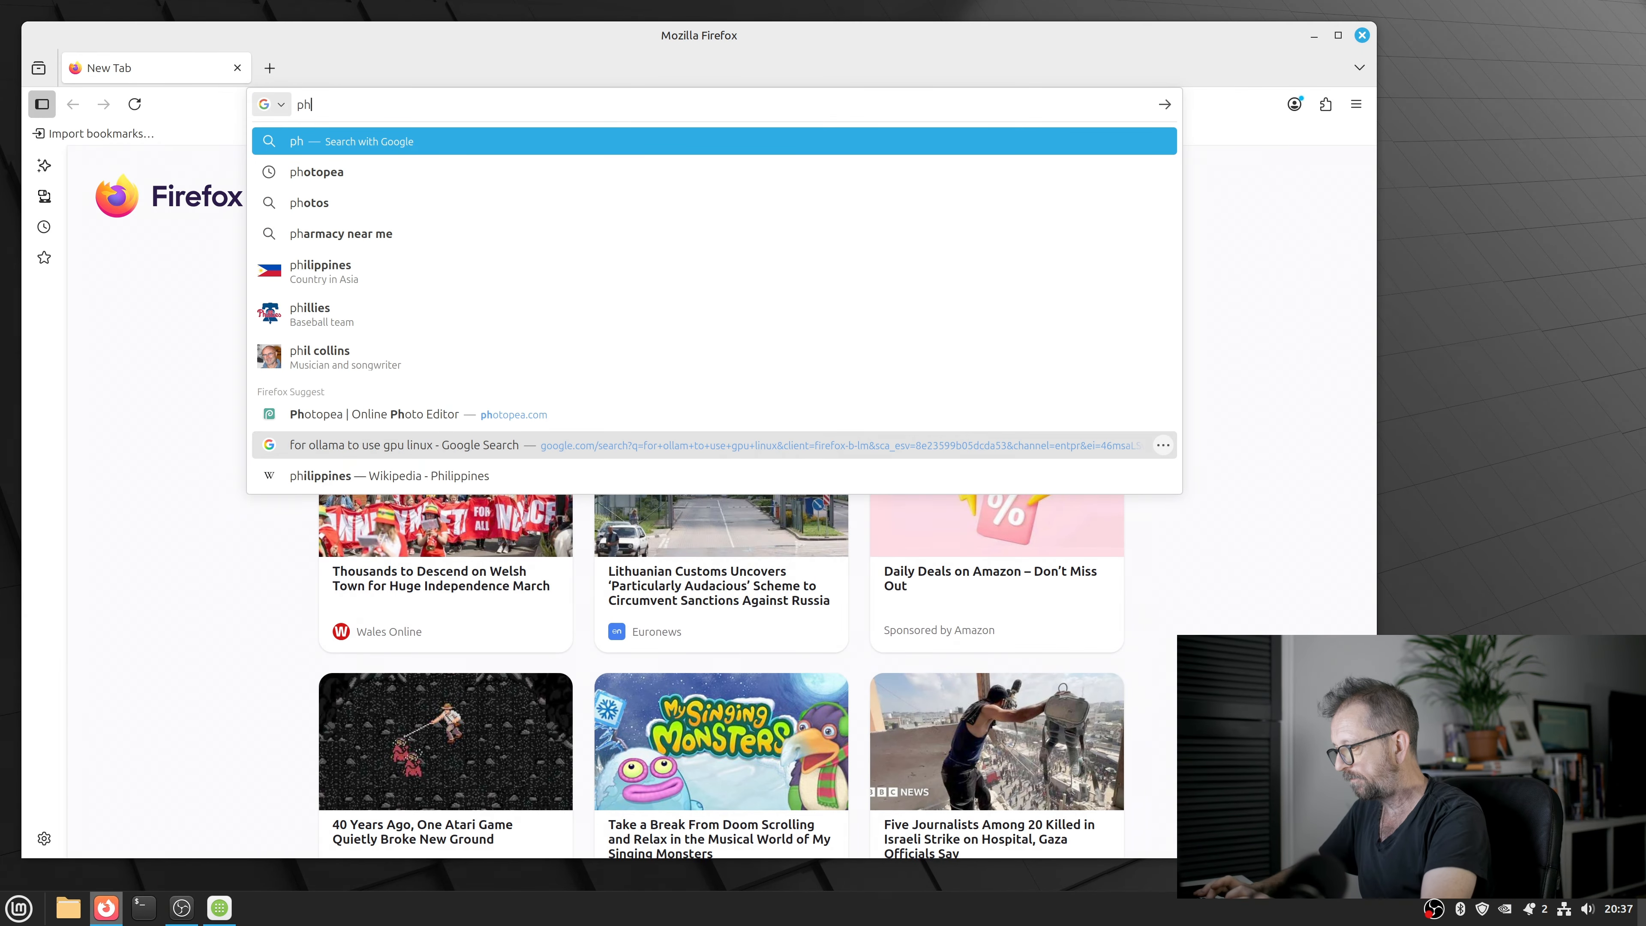
{"action": "key", "text": "BackSpace"}
{"action": "key", "text": "BackSpace"}
{"action": "type", "text": "o"}
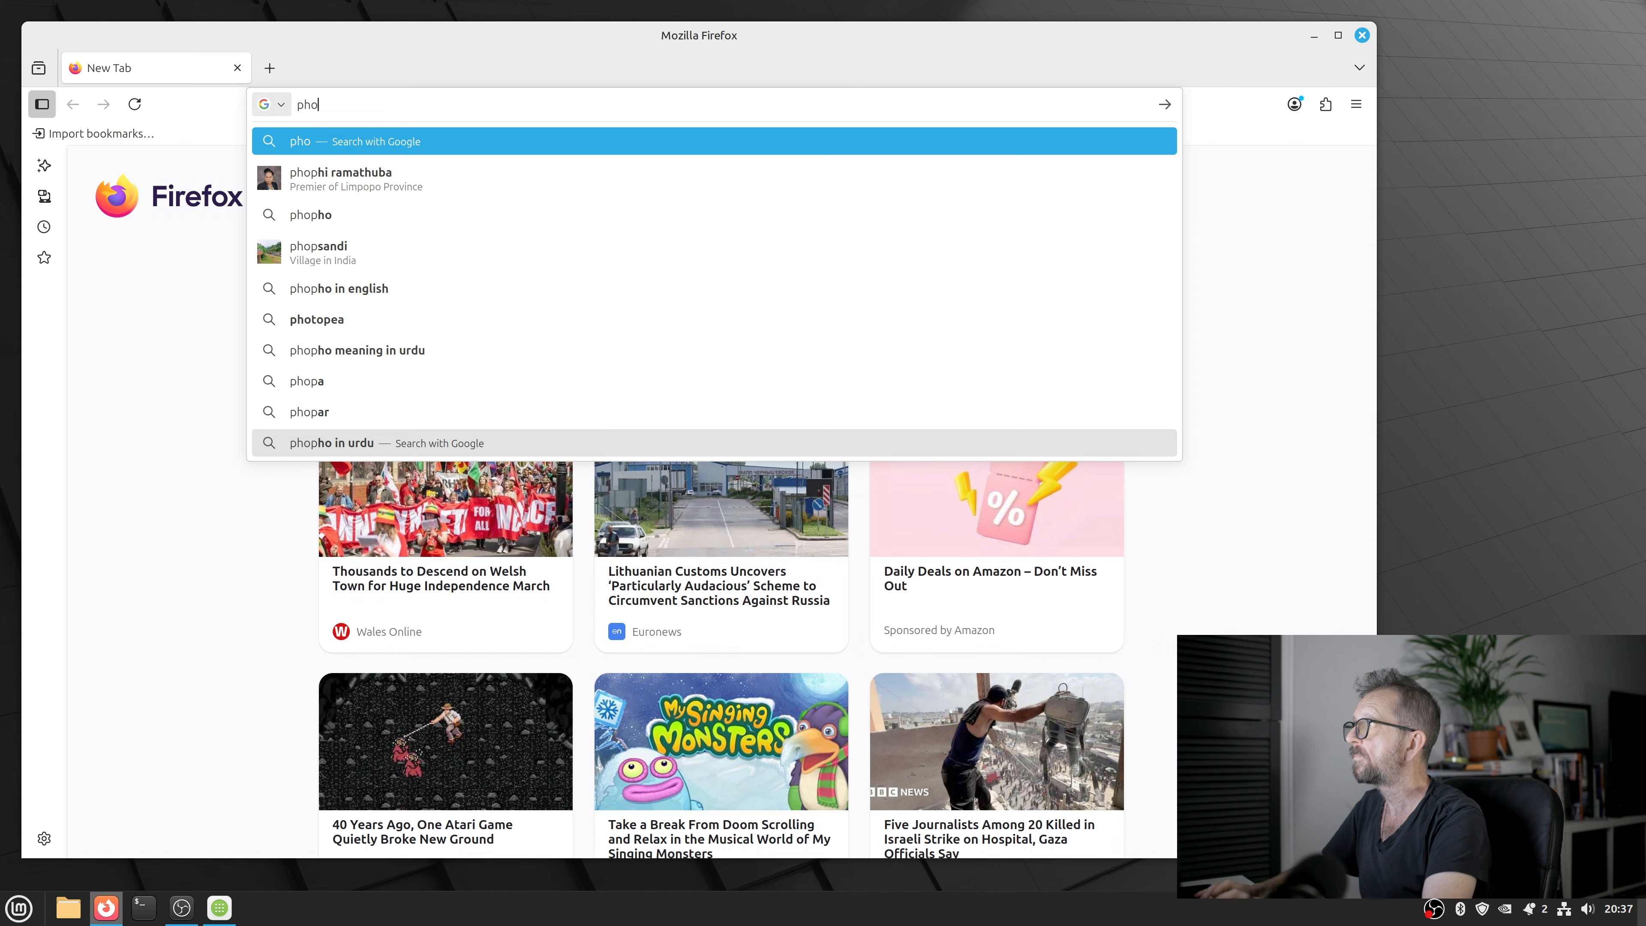
{"action": "type", "text": "to gimp"}
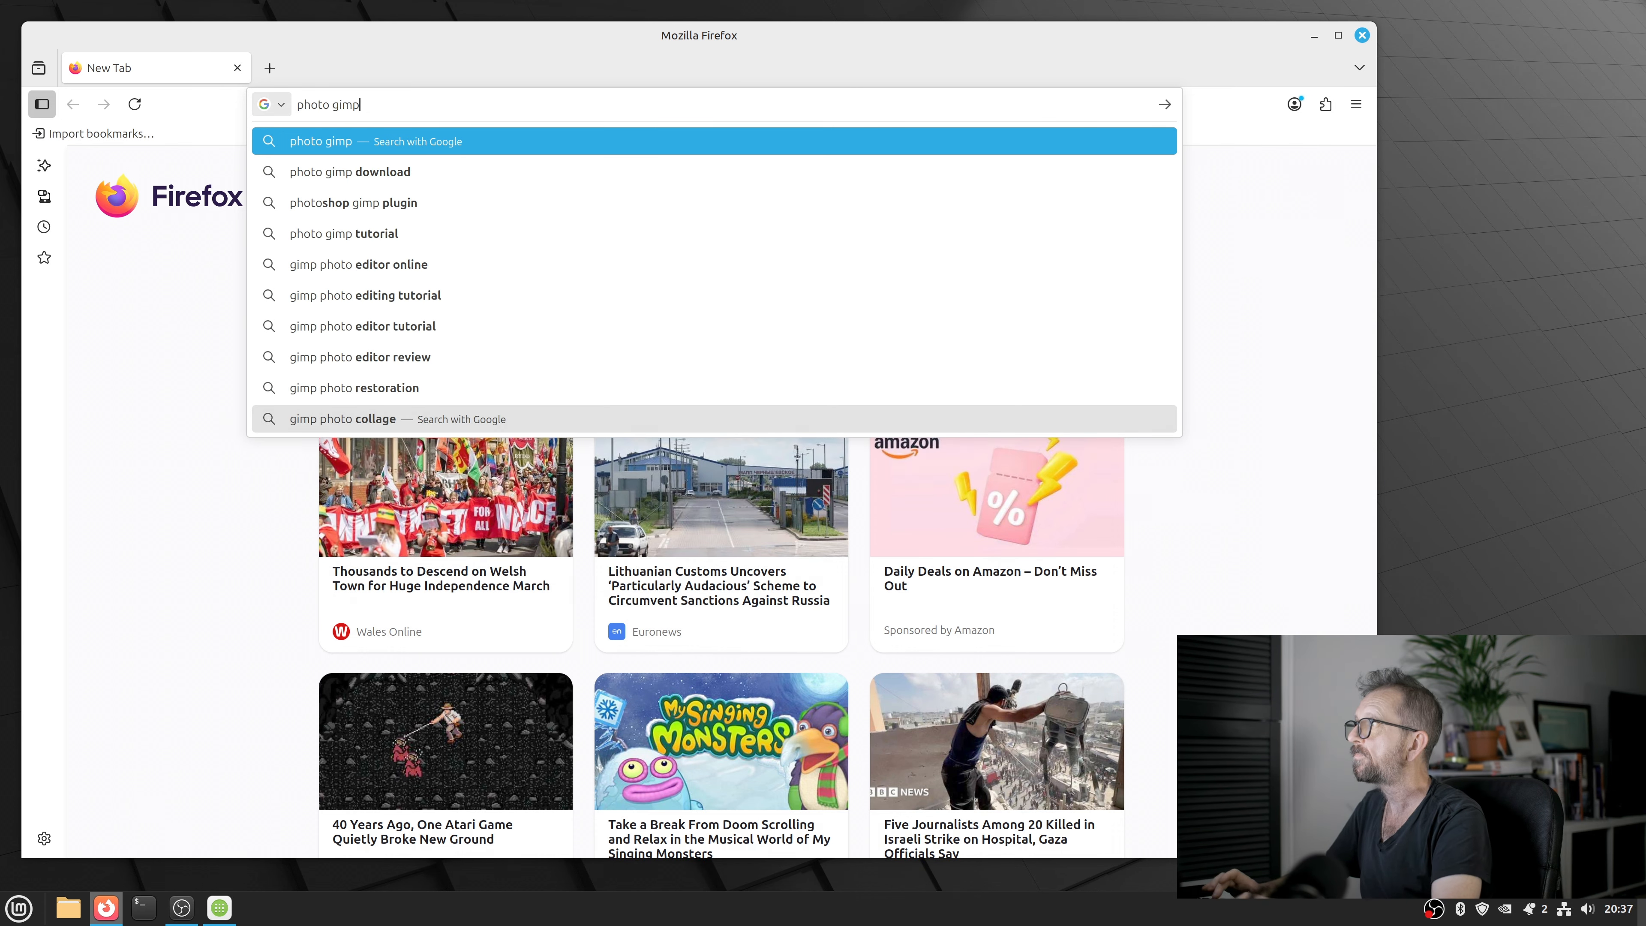
{"action": "key", "text": "Return"}
- Open the Diolinux/PhotoGIMP GitHub page from the results, review its screenshots and install instructions, and close the browser
{"action": "left_click", "coordinate": [454, 315]}
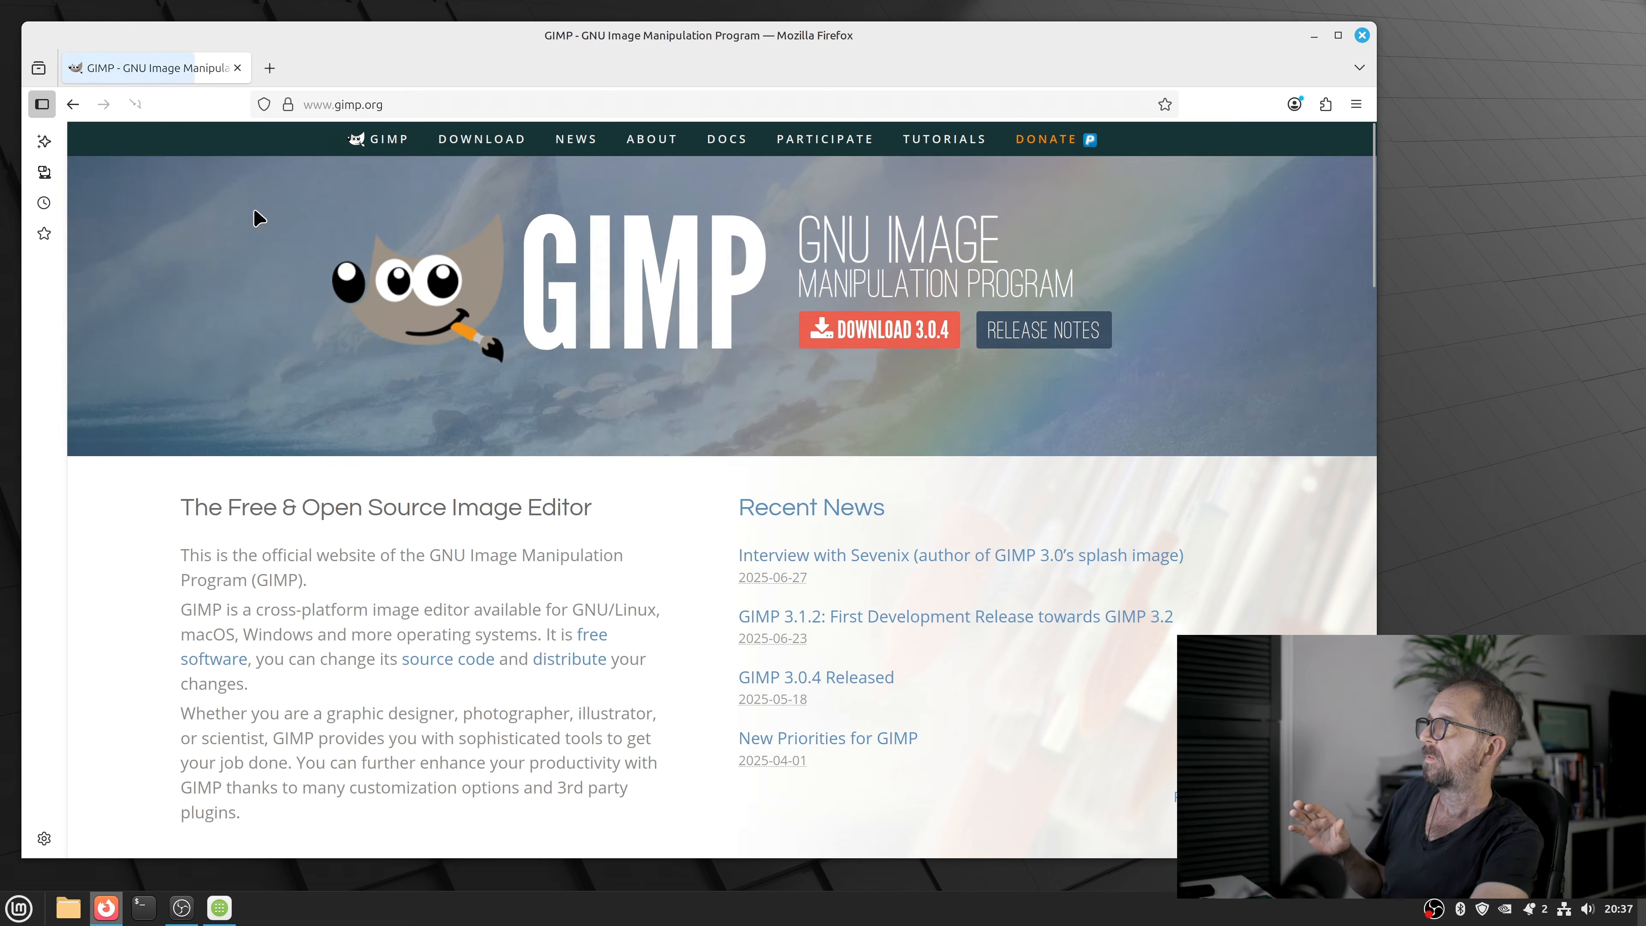
{"action": "left_click", "coordinate": [76, 107]}
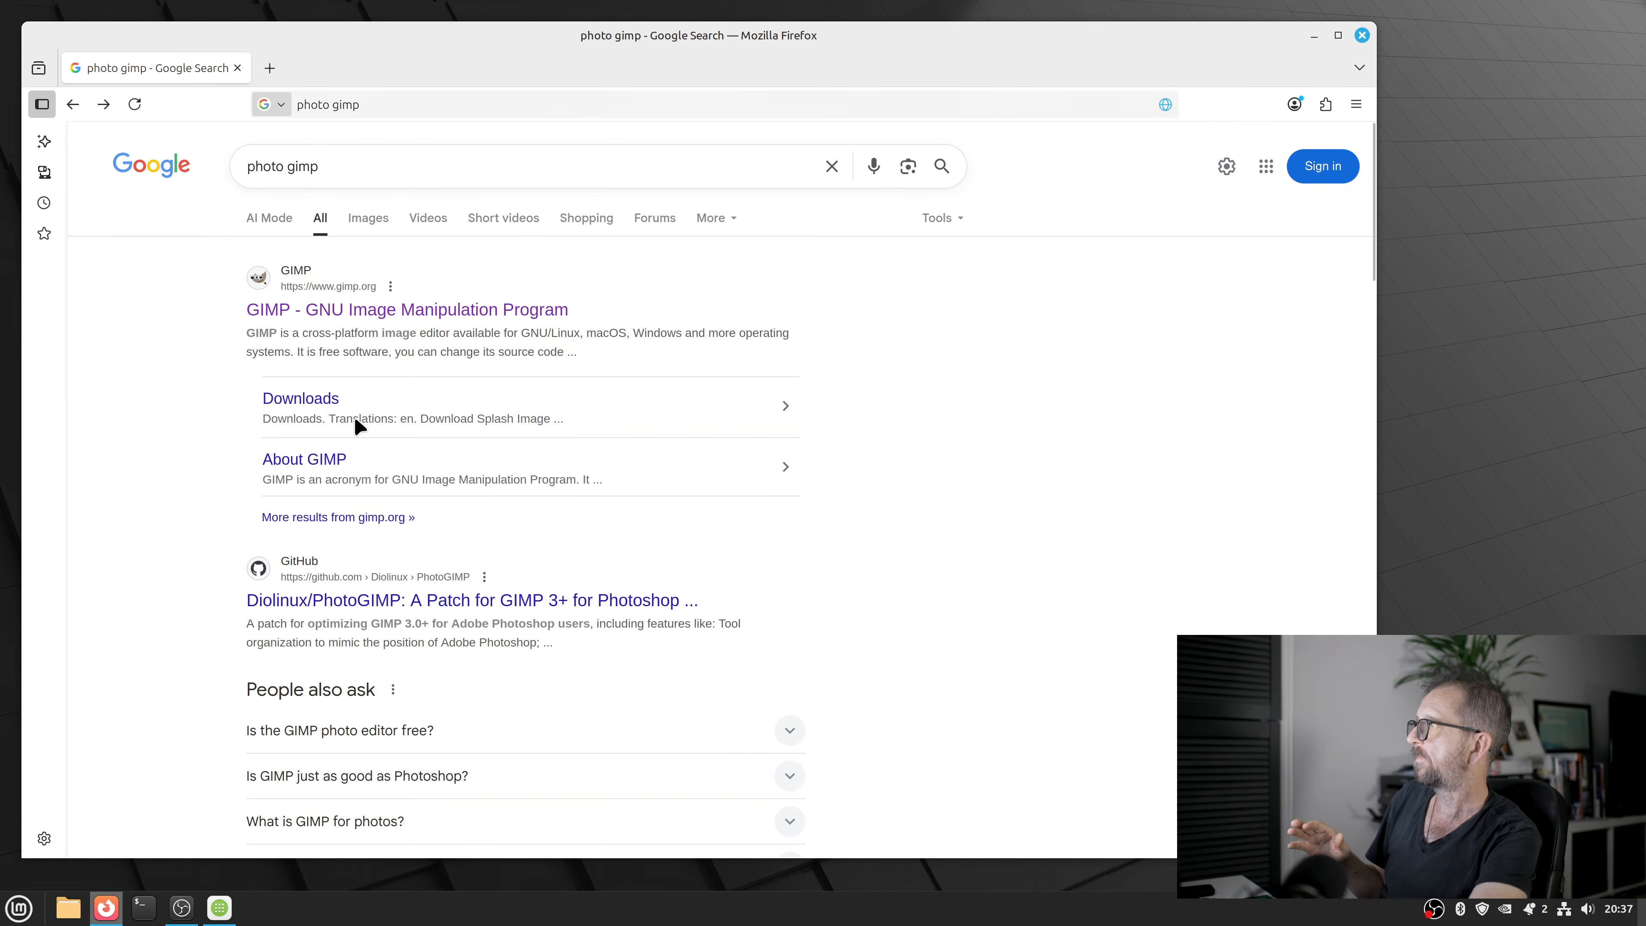
{"action": "left_click", "coordinate": [411, 600]}
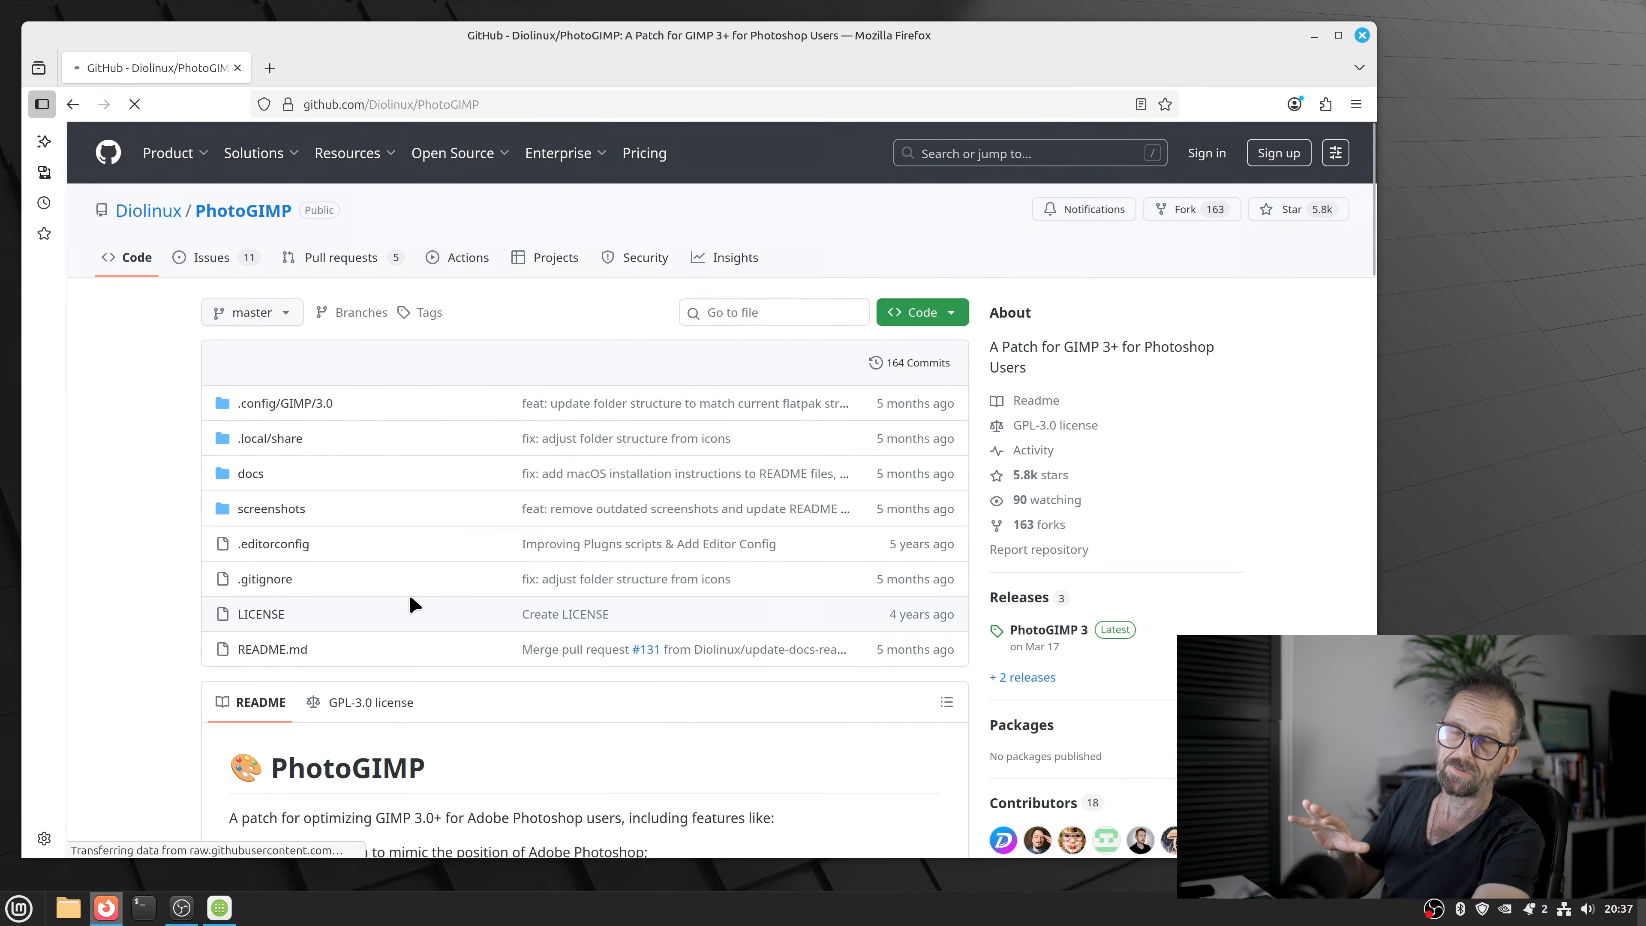
{"action": "scroll", "coordinate": [415, 604], "scroll_direction": "down", "scroll_amount": 15}
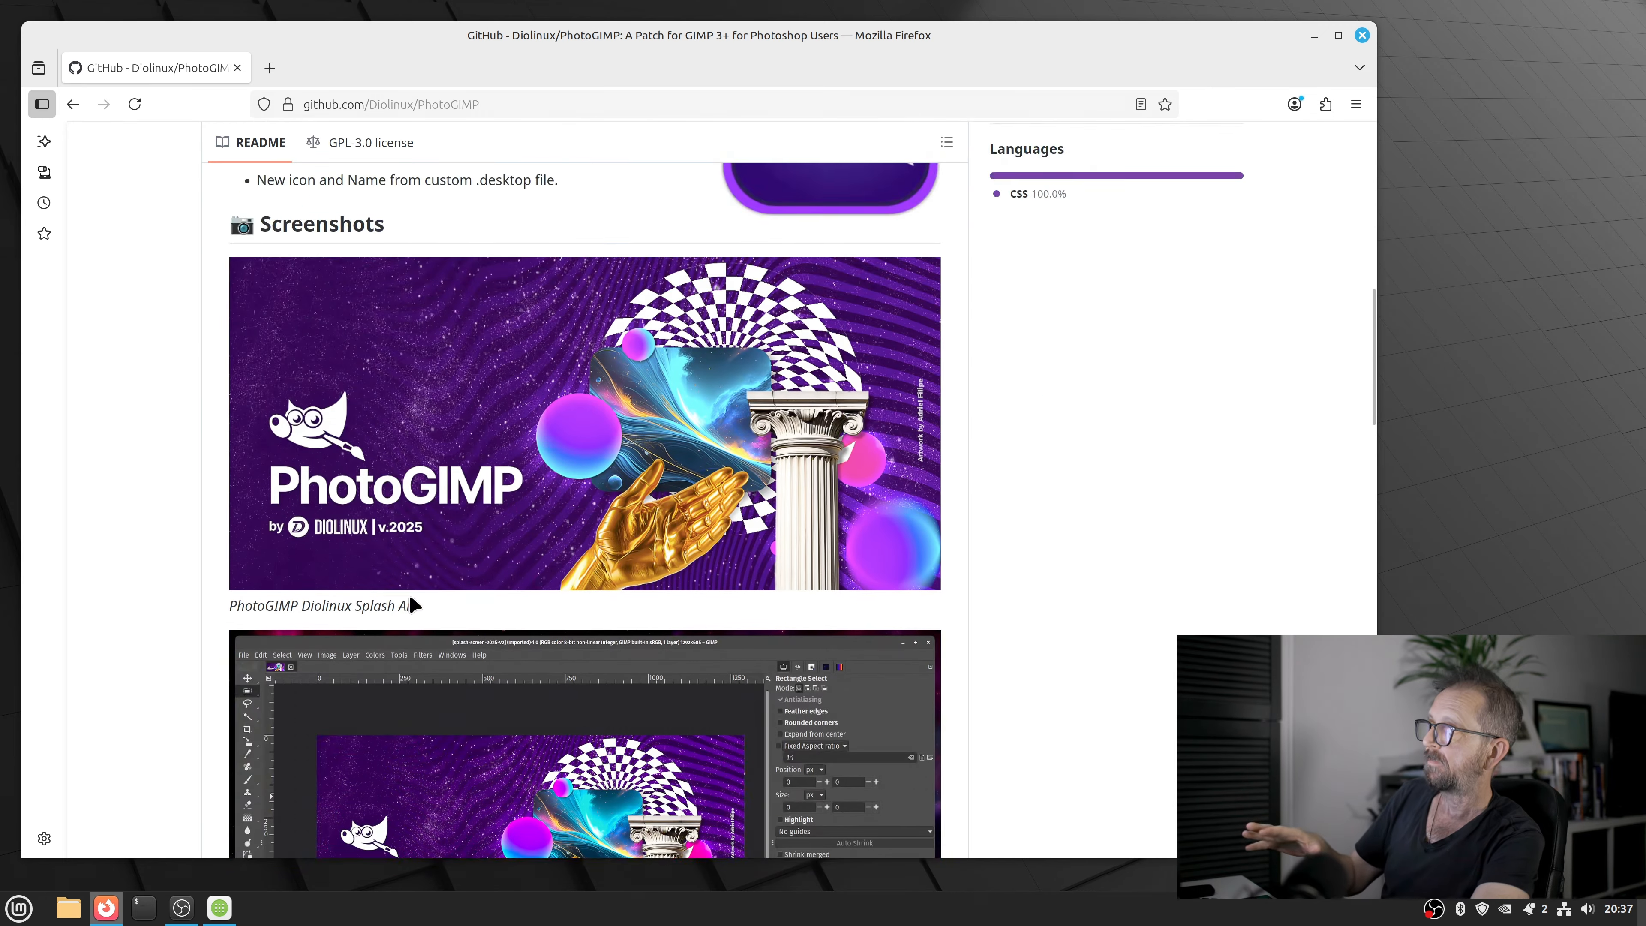
{"action": "scroll", "coordinate": [415, 605], "scroll_direction": "down", "scroll_amount": 2}
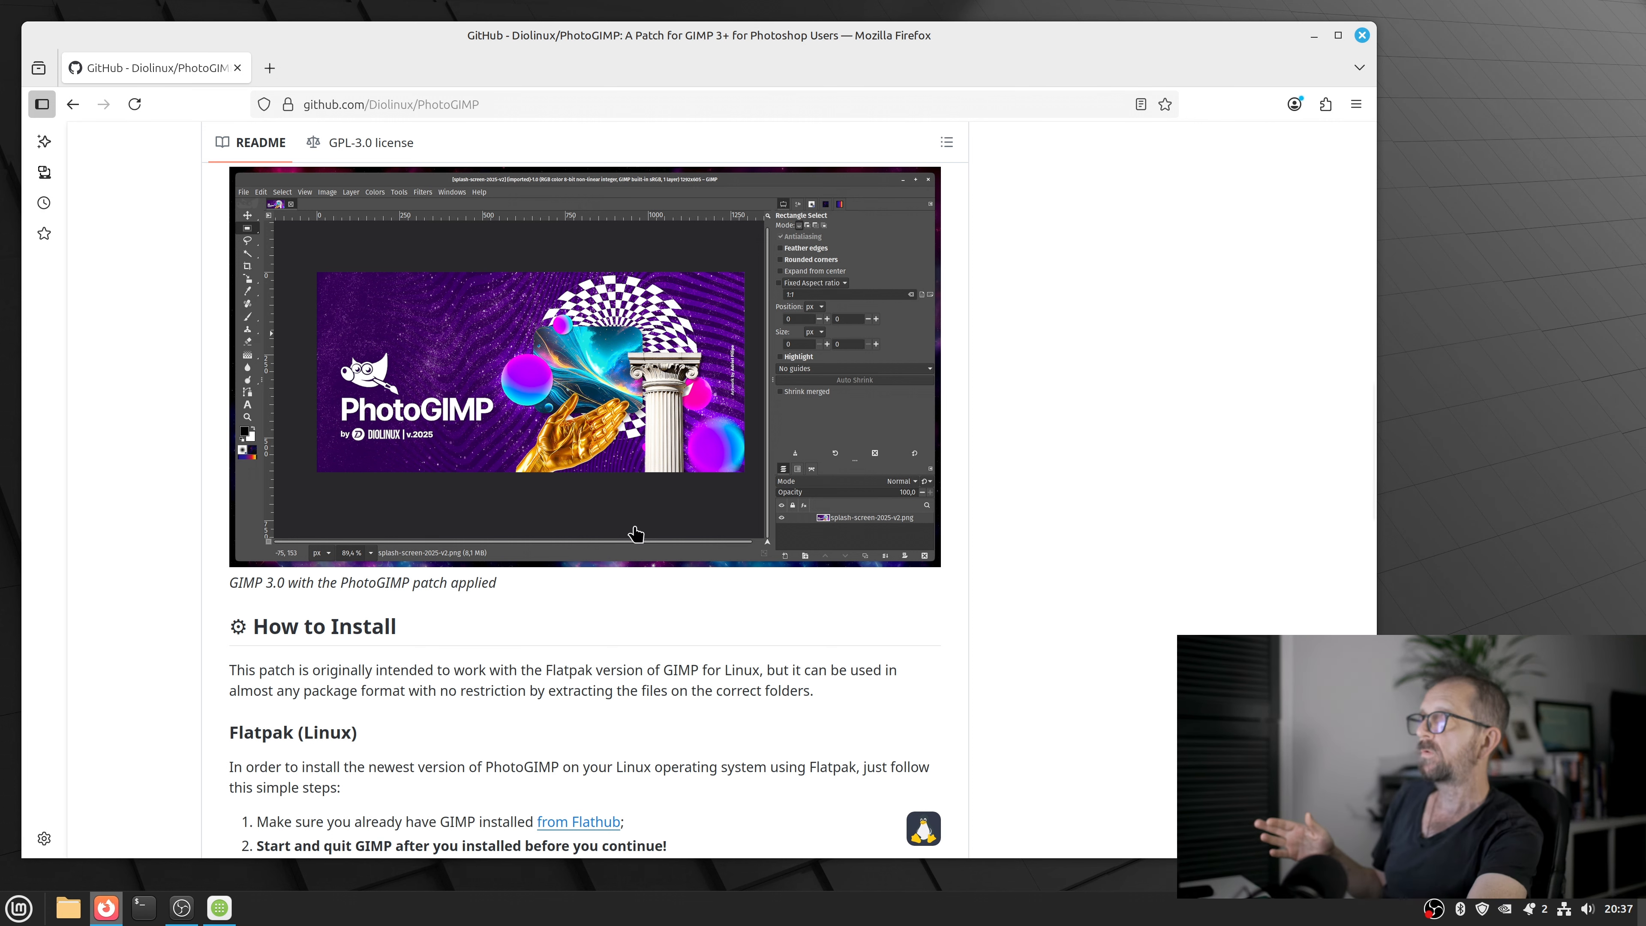
{"action": "left_click", "coordinate": [1361, 35]}
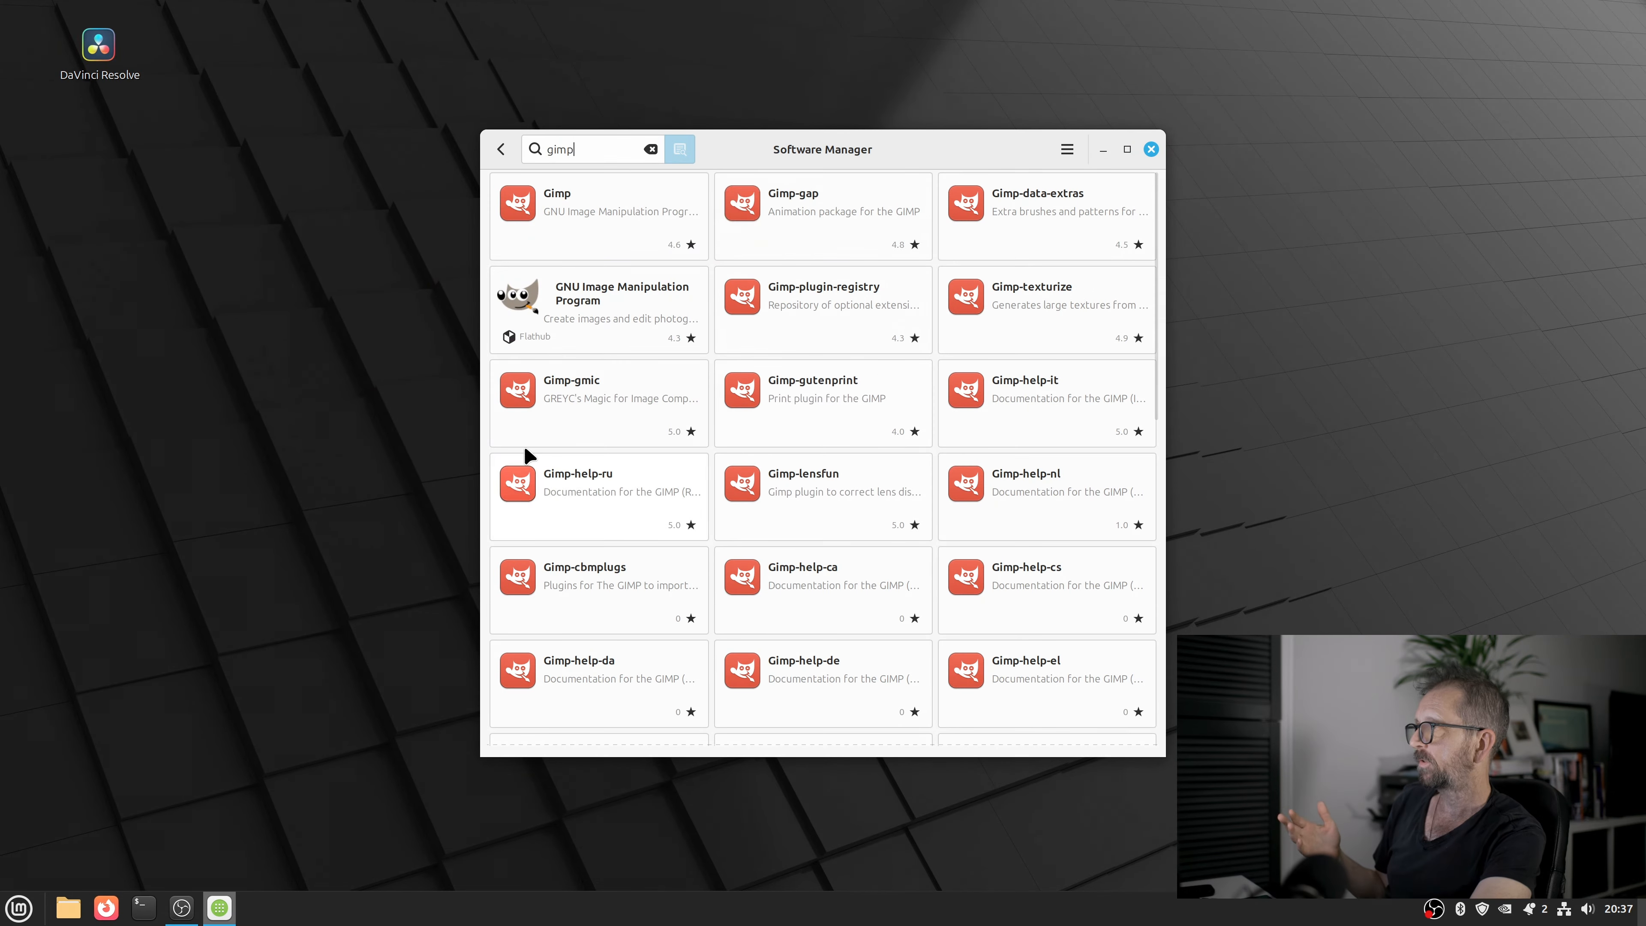
- Search the Software Manager for "ink", read the details of the Flathub Inkscape package, and close the Software Manager
{"action": "left_click_drag", "start_coordinate": [599, 147], "coordinate": [487, 137]}
{"action": "type", "text": "ink"}
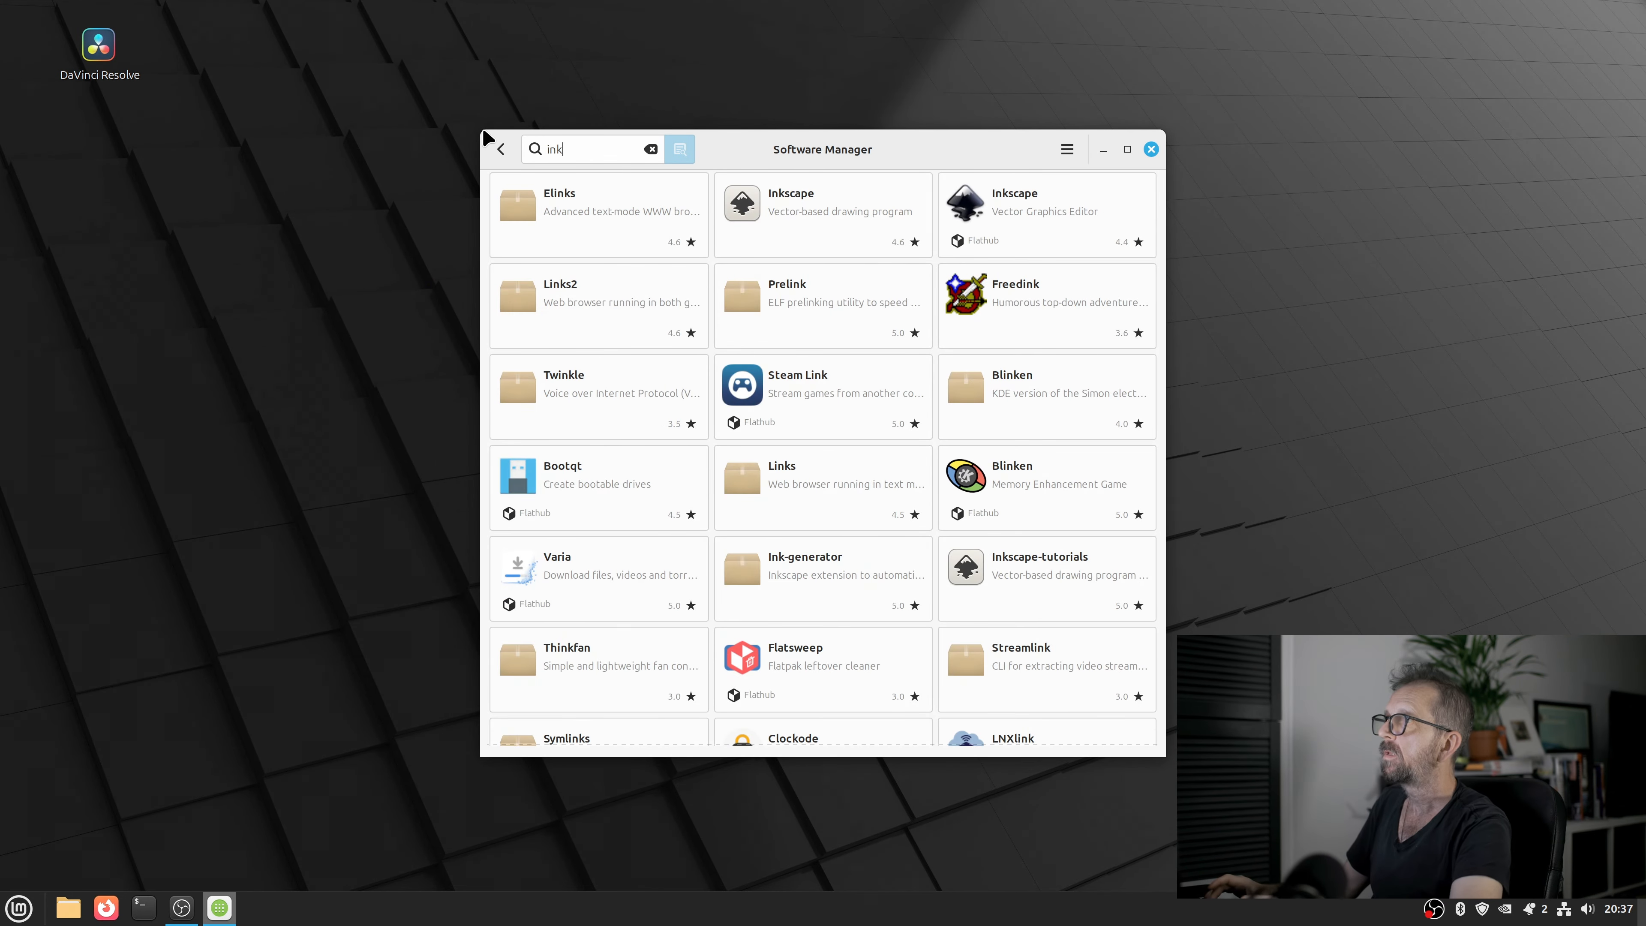
{"action": "left_click", "coordinate": [1019, 220]}
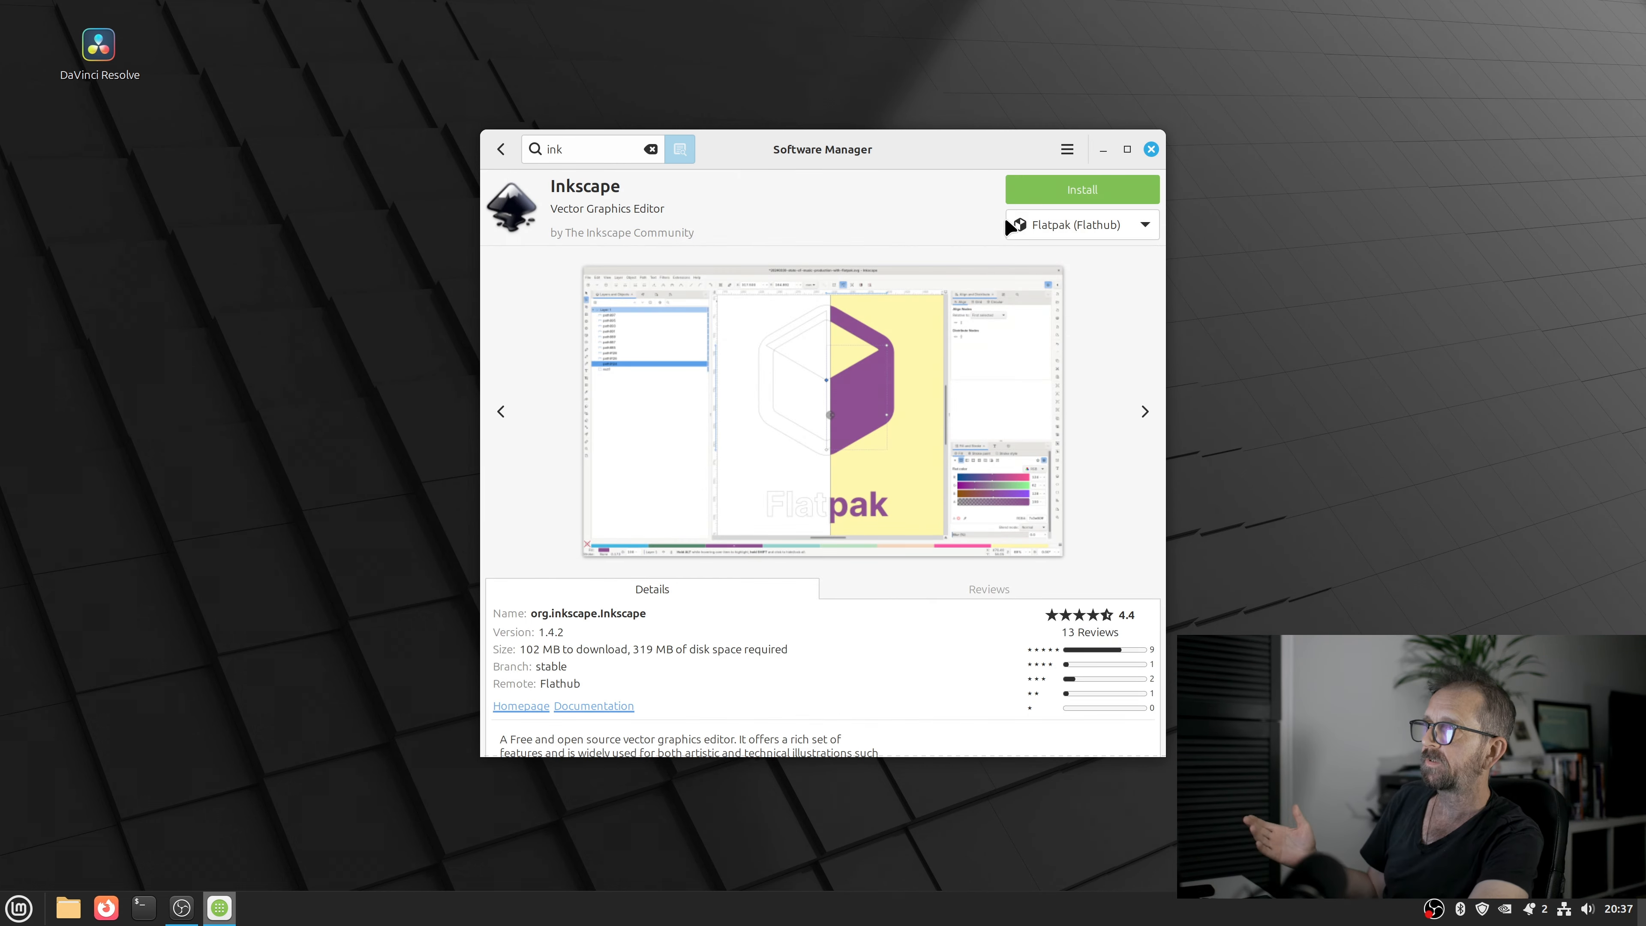
{"action": "scroll", "coordinate": [753, 469], "scroll_direction": "down", "scroll_amount": 5}
{"action": "scroll", "coordinate": [754, 473], "scroll_direction": "down", "scroll_amount": 3}
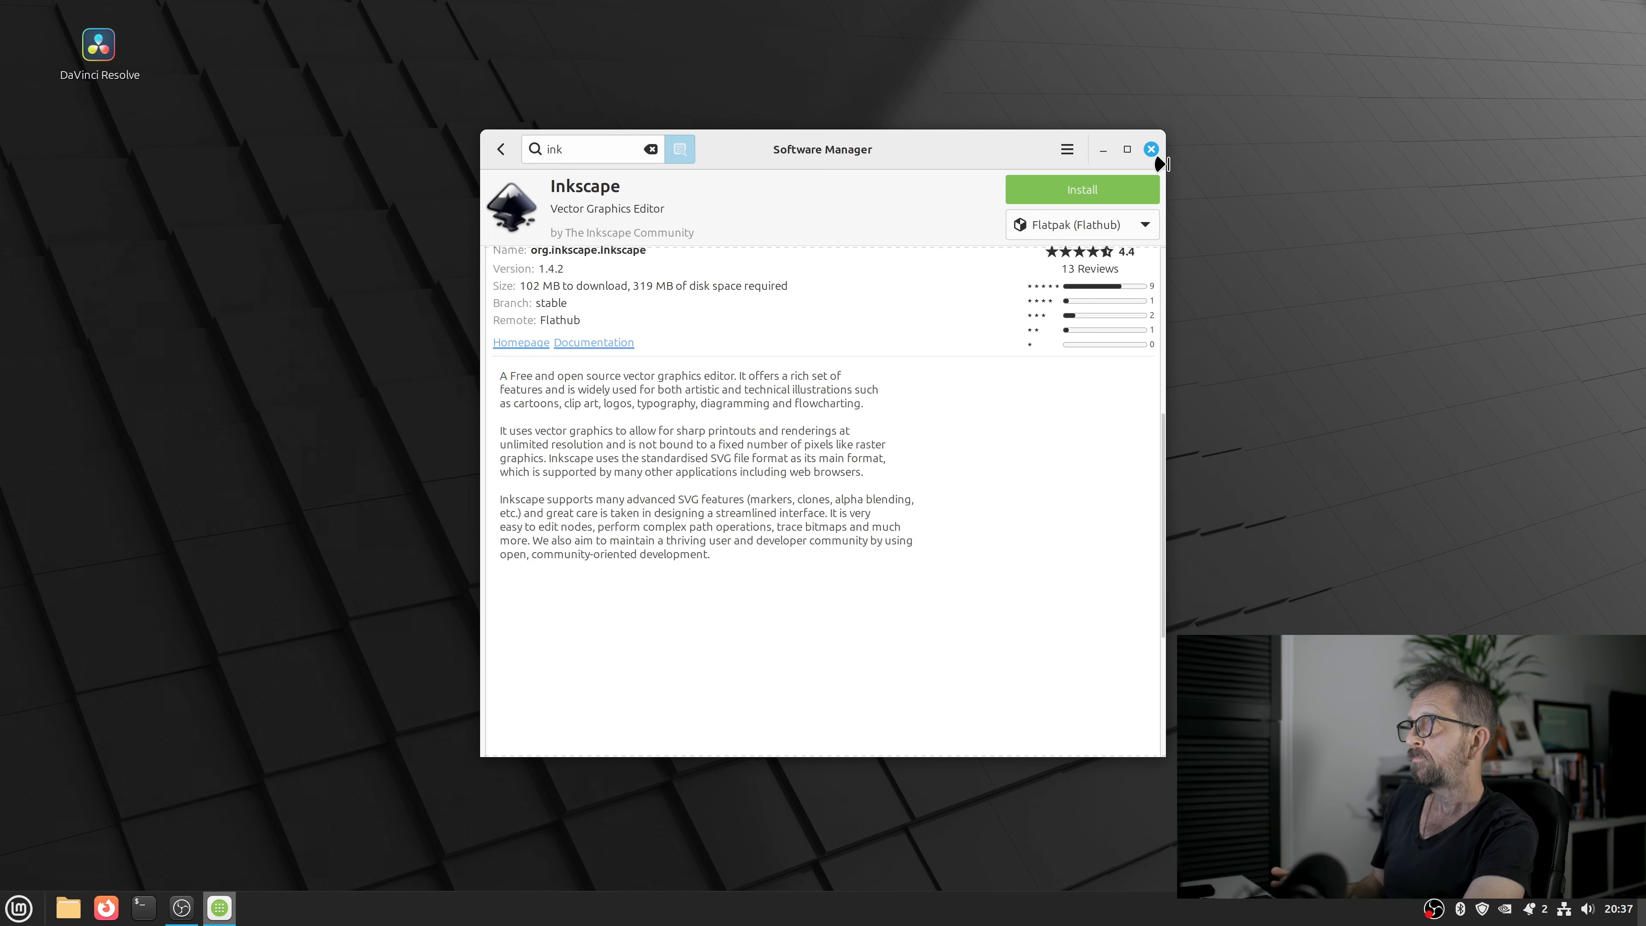
{"action": "left_click", "coordinate": [1152, 151]}
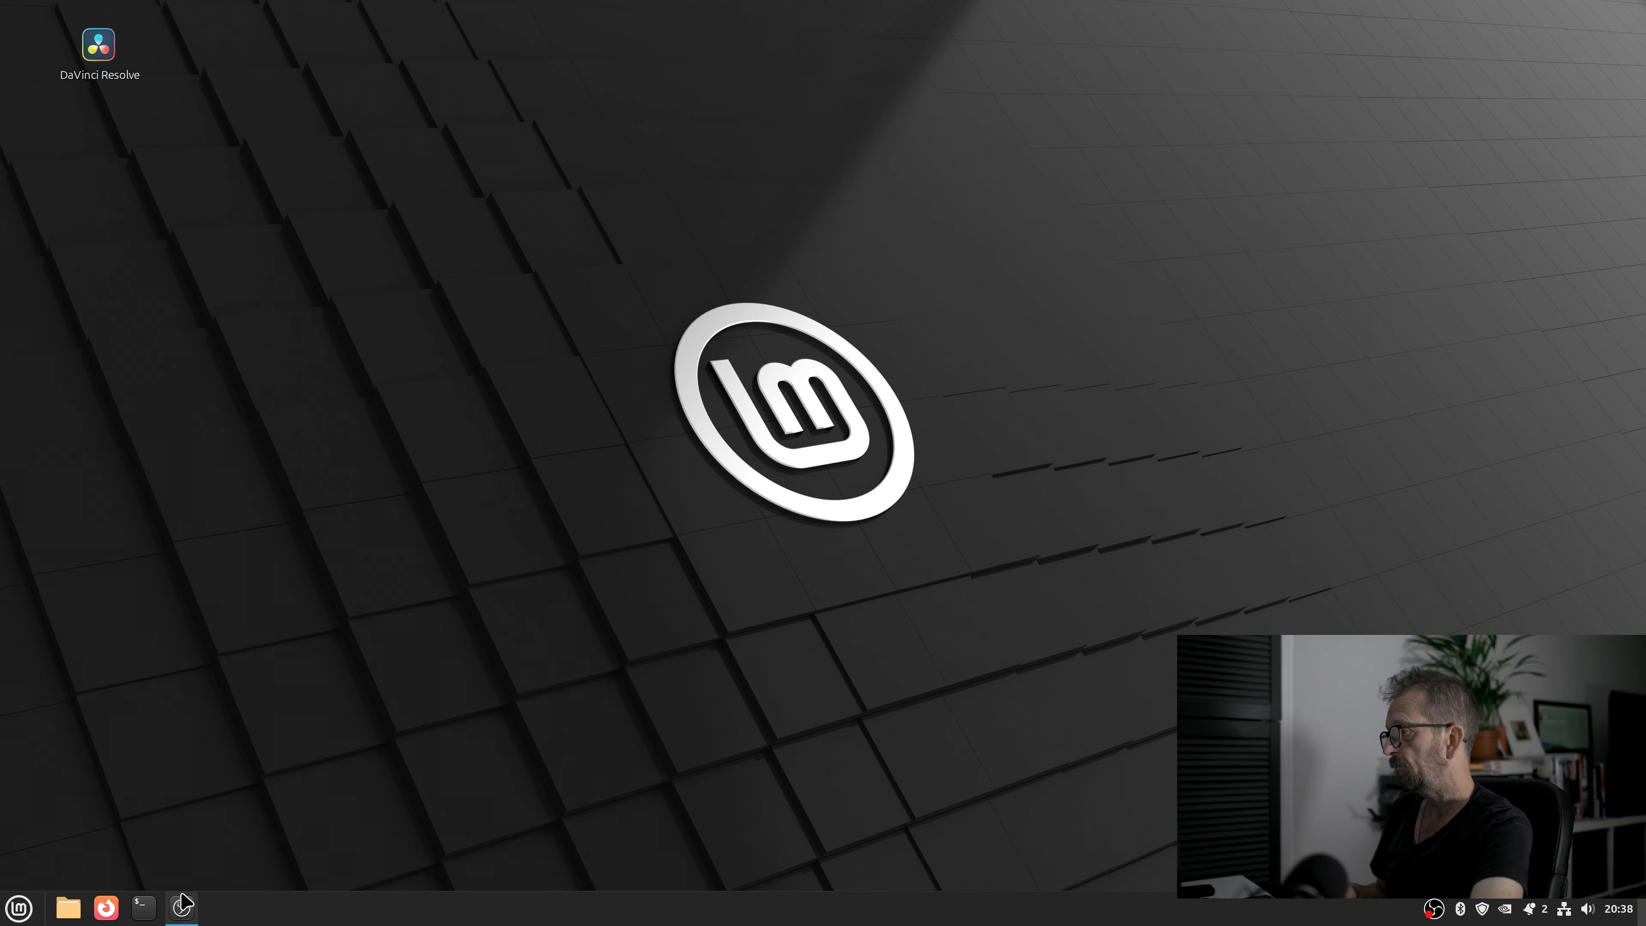
- Bring up OBS to view its scene and capture sources, and minimize it
{"action": "left_click", "coordinate": [182, 908]}
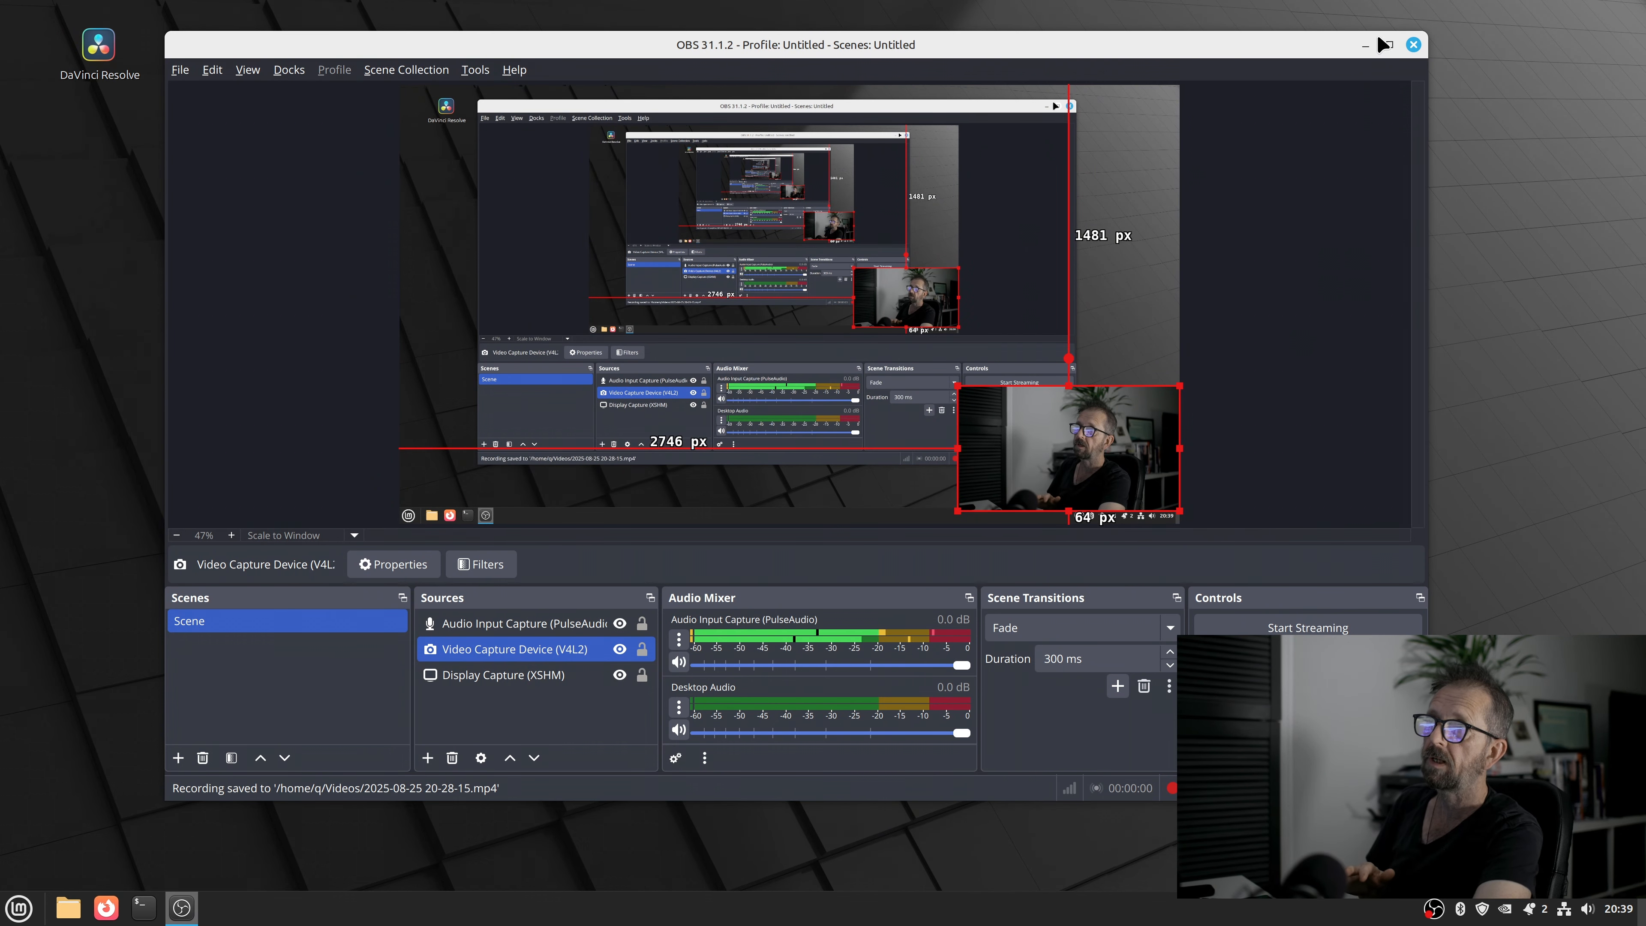
{"action": "left_click", "coordinate": [1366, 45]}
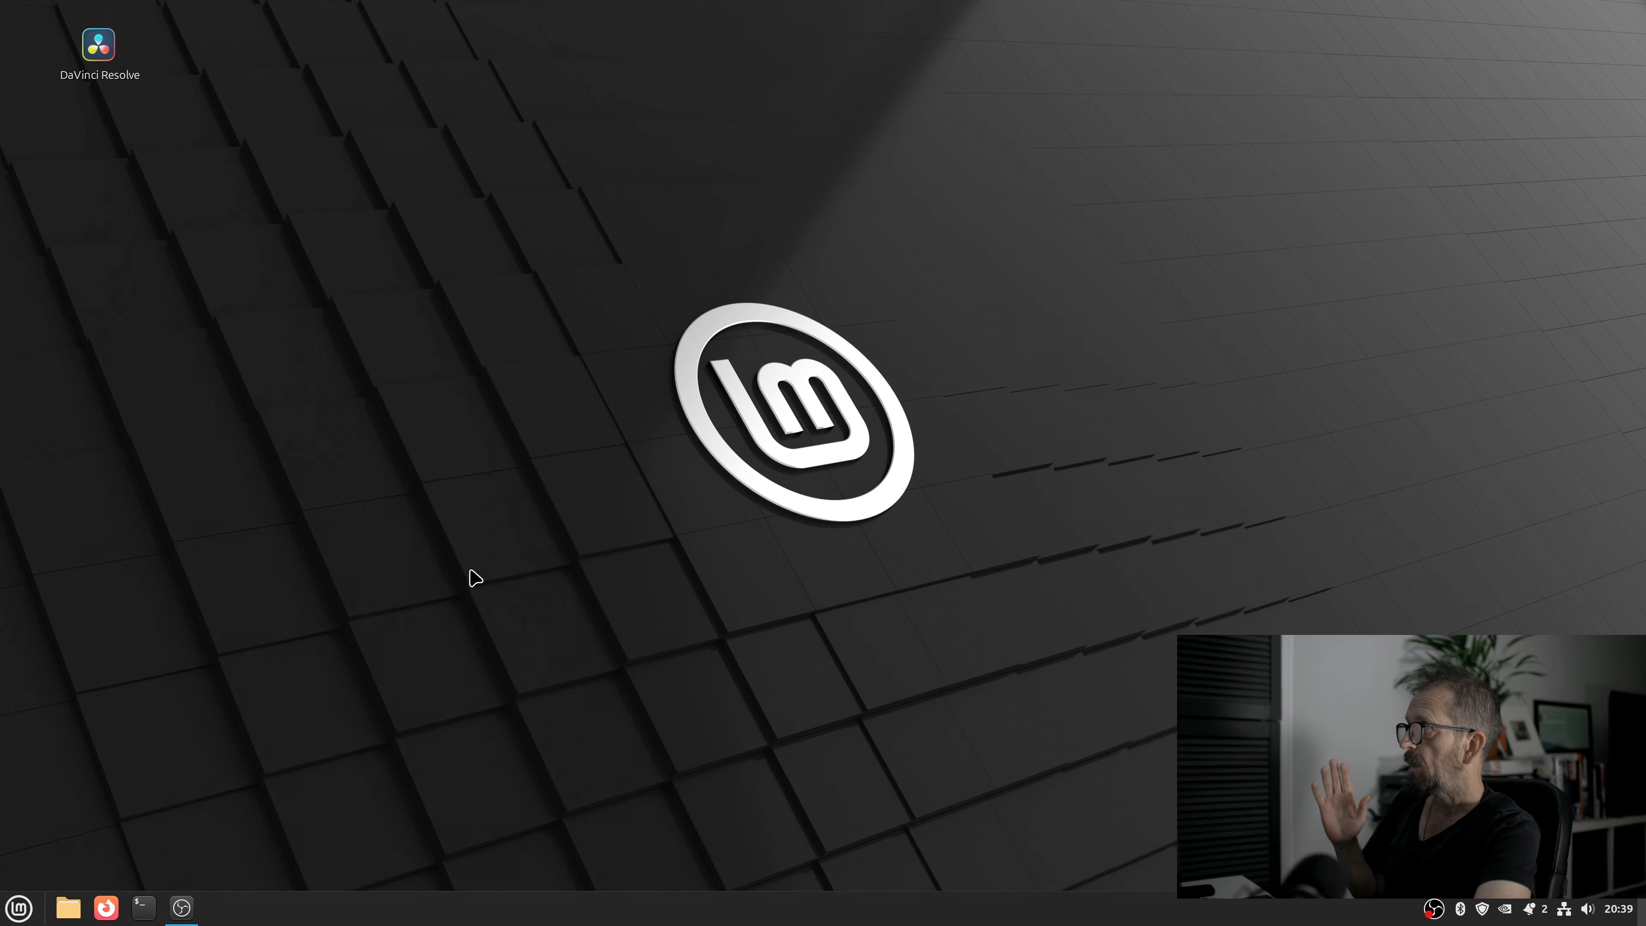
- Launch DaVinci Resolve, open Untitled Project 1, and switch to the Media page
{"action": "double_click", "coordinate": [100, 47]}
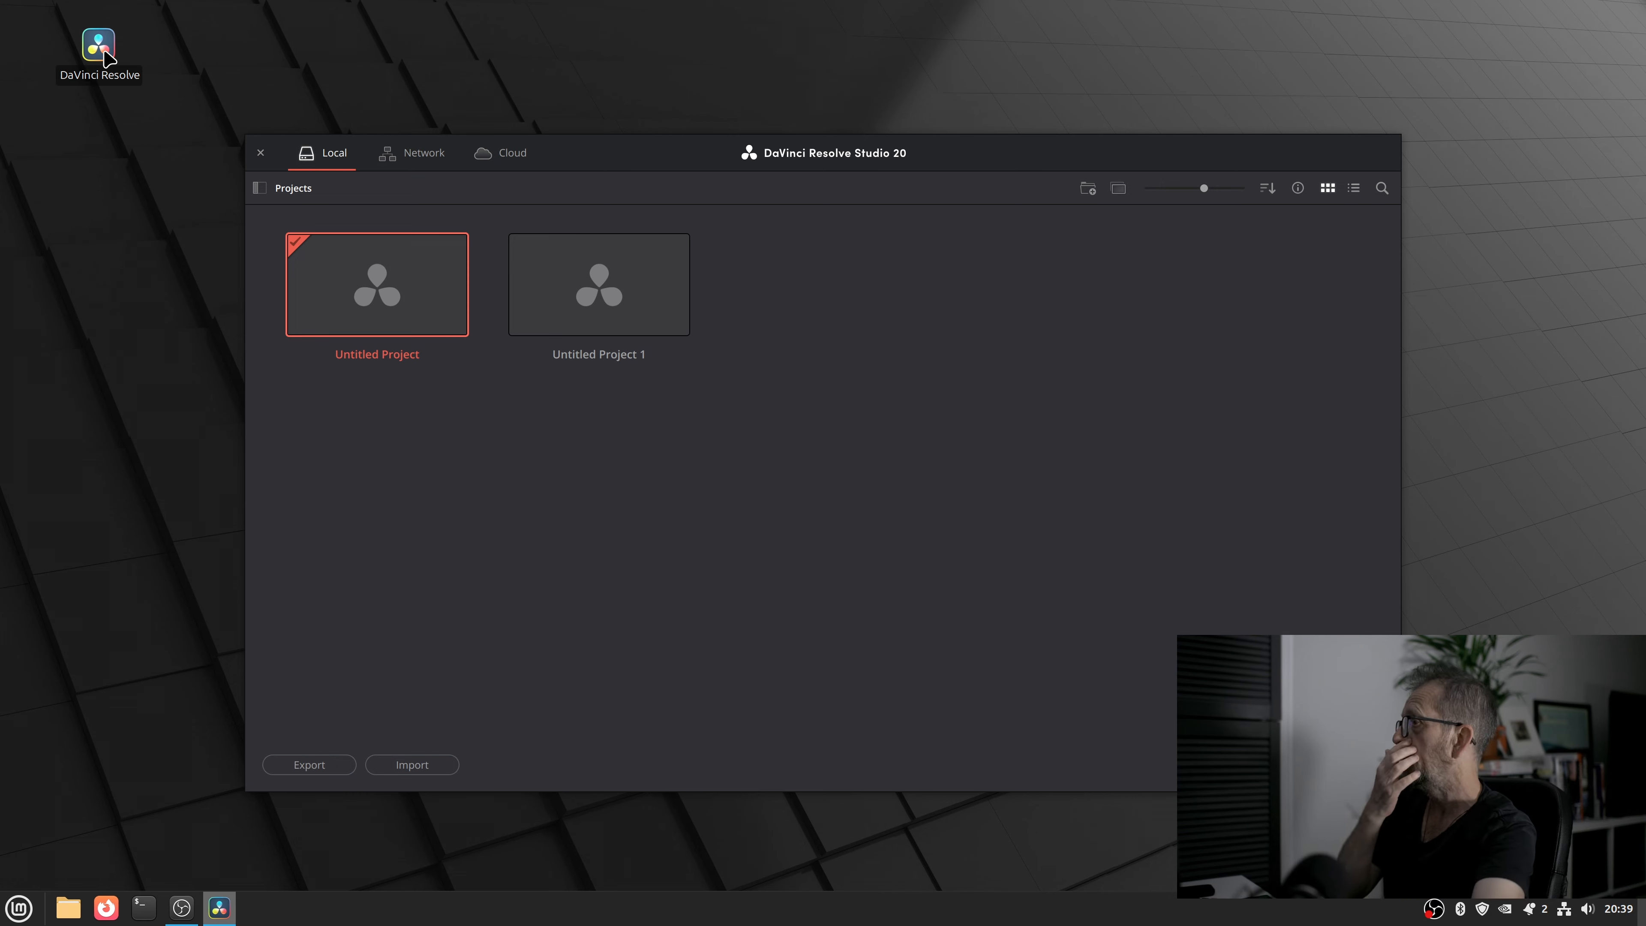
{"action": "double_click", "coordinate": [568, 285]}
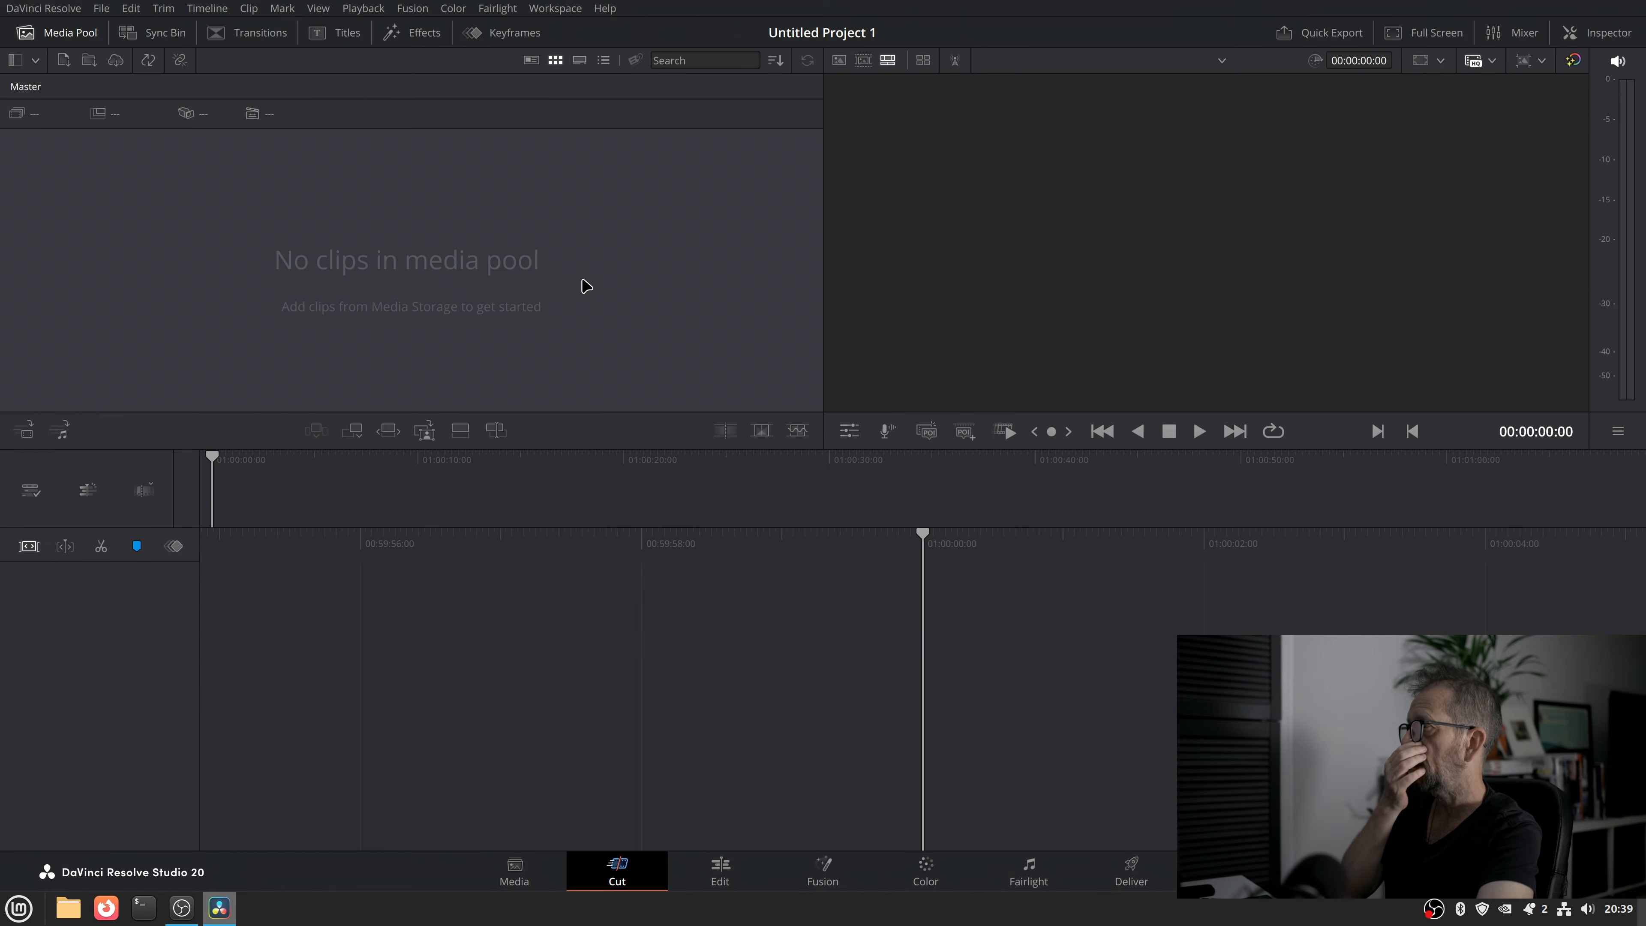
{"action": "left_click", "coordinate": [515, 872]}
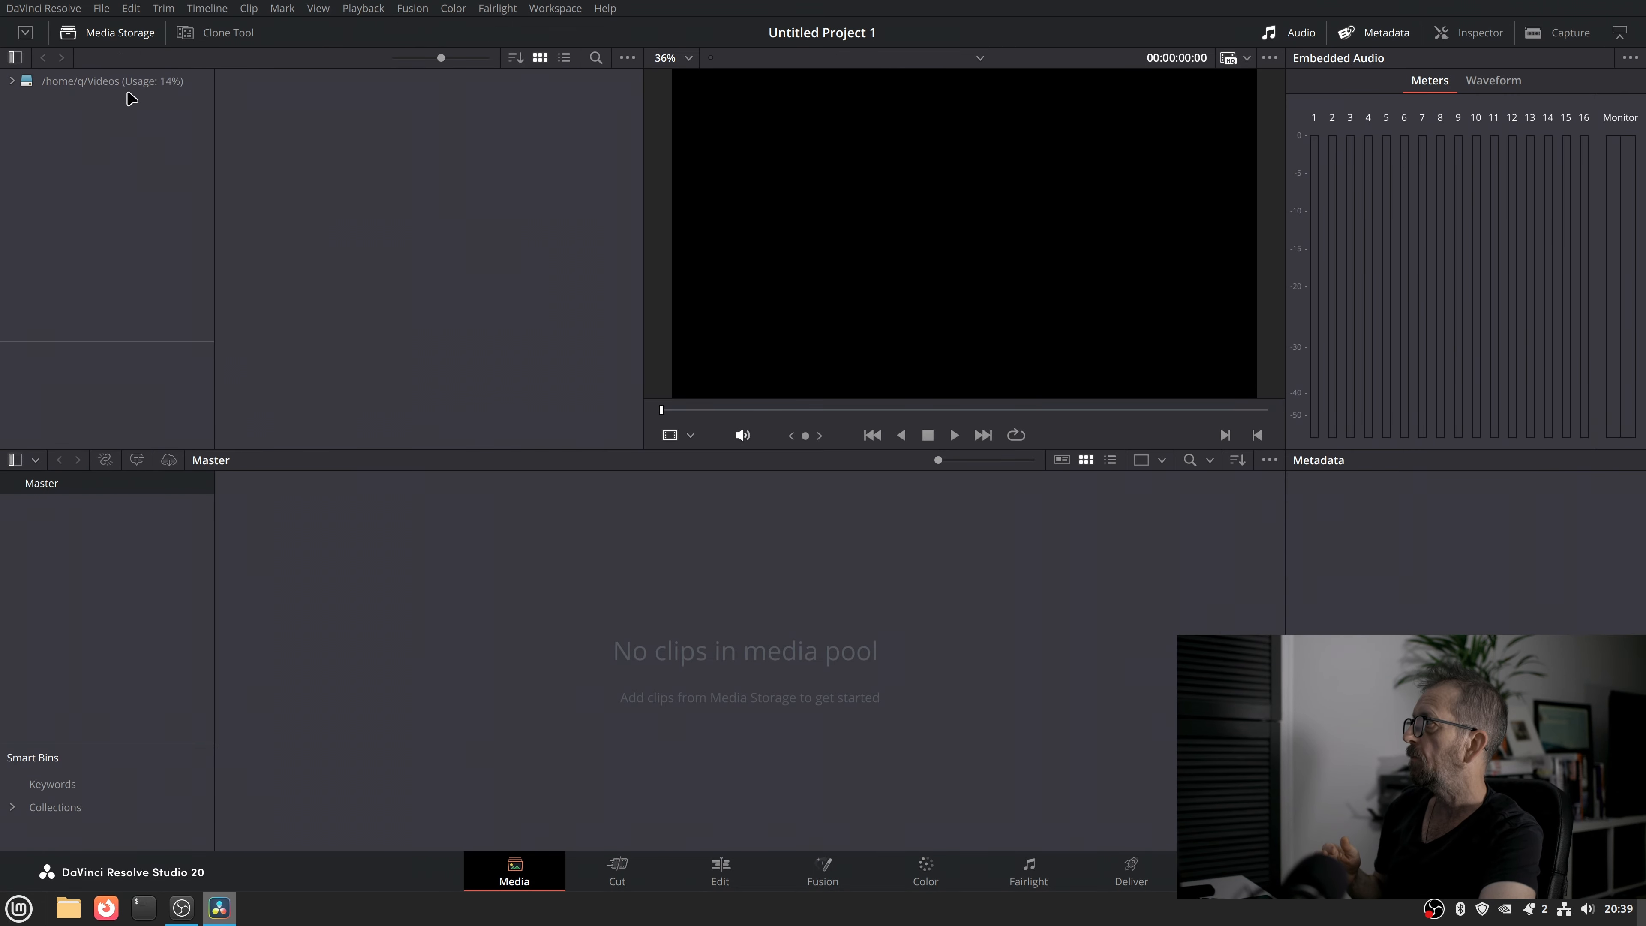
{"action": "left_click", "coordinate": [129, 82]}
{"action": "left_click_drag", "start_coordinate": [297, 108], "coordinate": [329, 546]}
{"action": "left_click", "coordinate": [961, 530]}
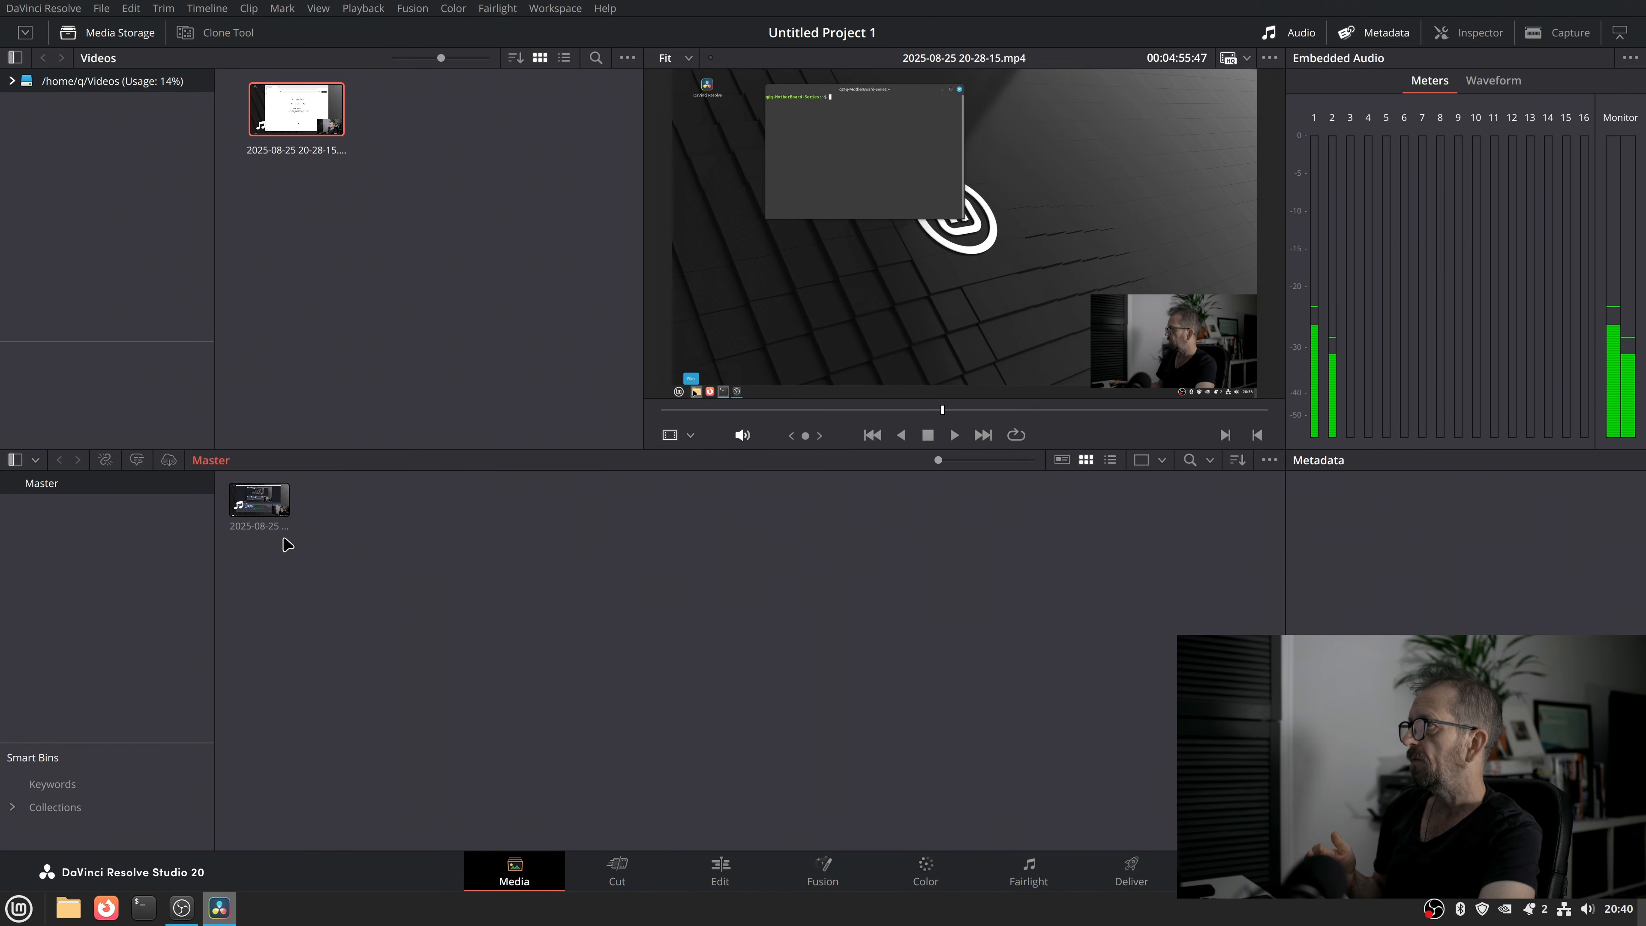
- Create a timeline named Timeline 1 from the recording clip using the project settings, and dismiss the resulting message
{"action": "right_click", "coordinate": [265, 504]}
{"action": "left_click", "coordinate": [513, 91]}
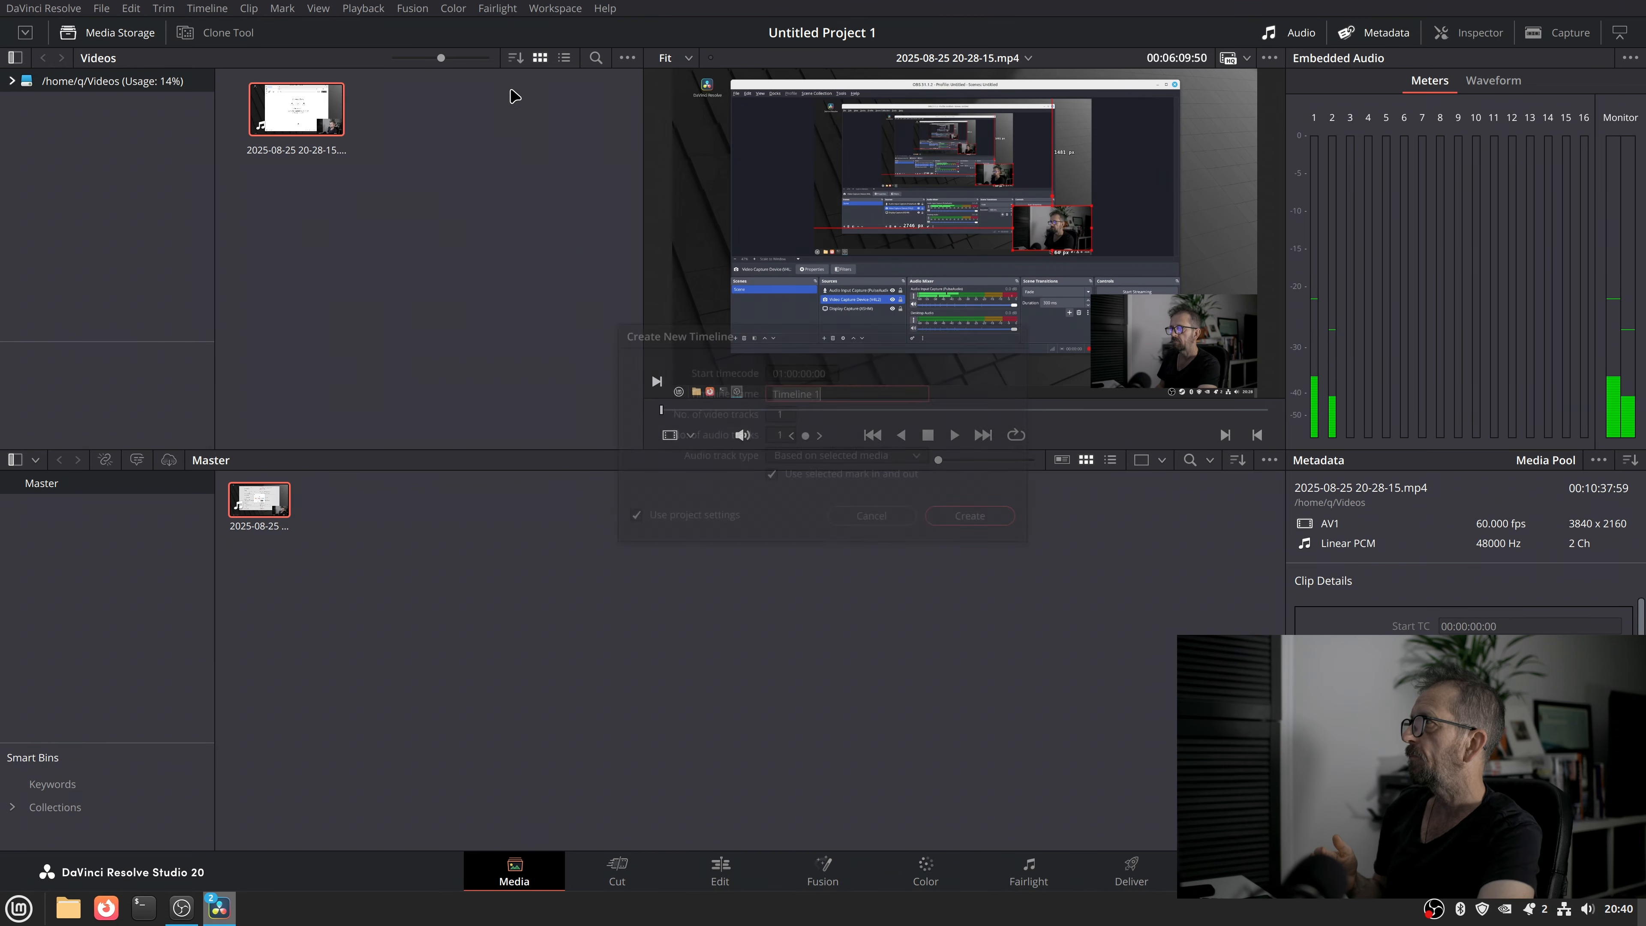
{"action": "left_click", "coordinate": [977, 521]}
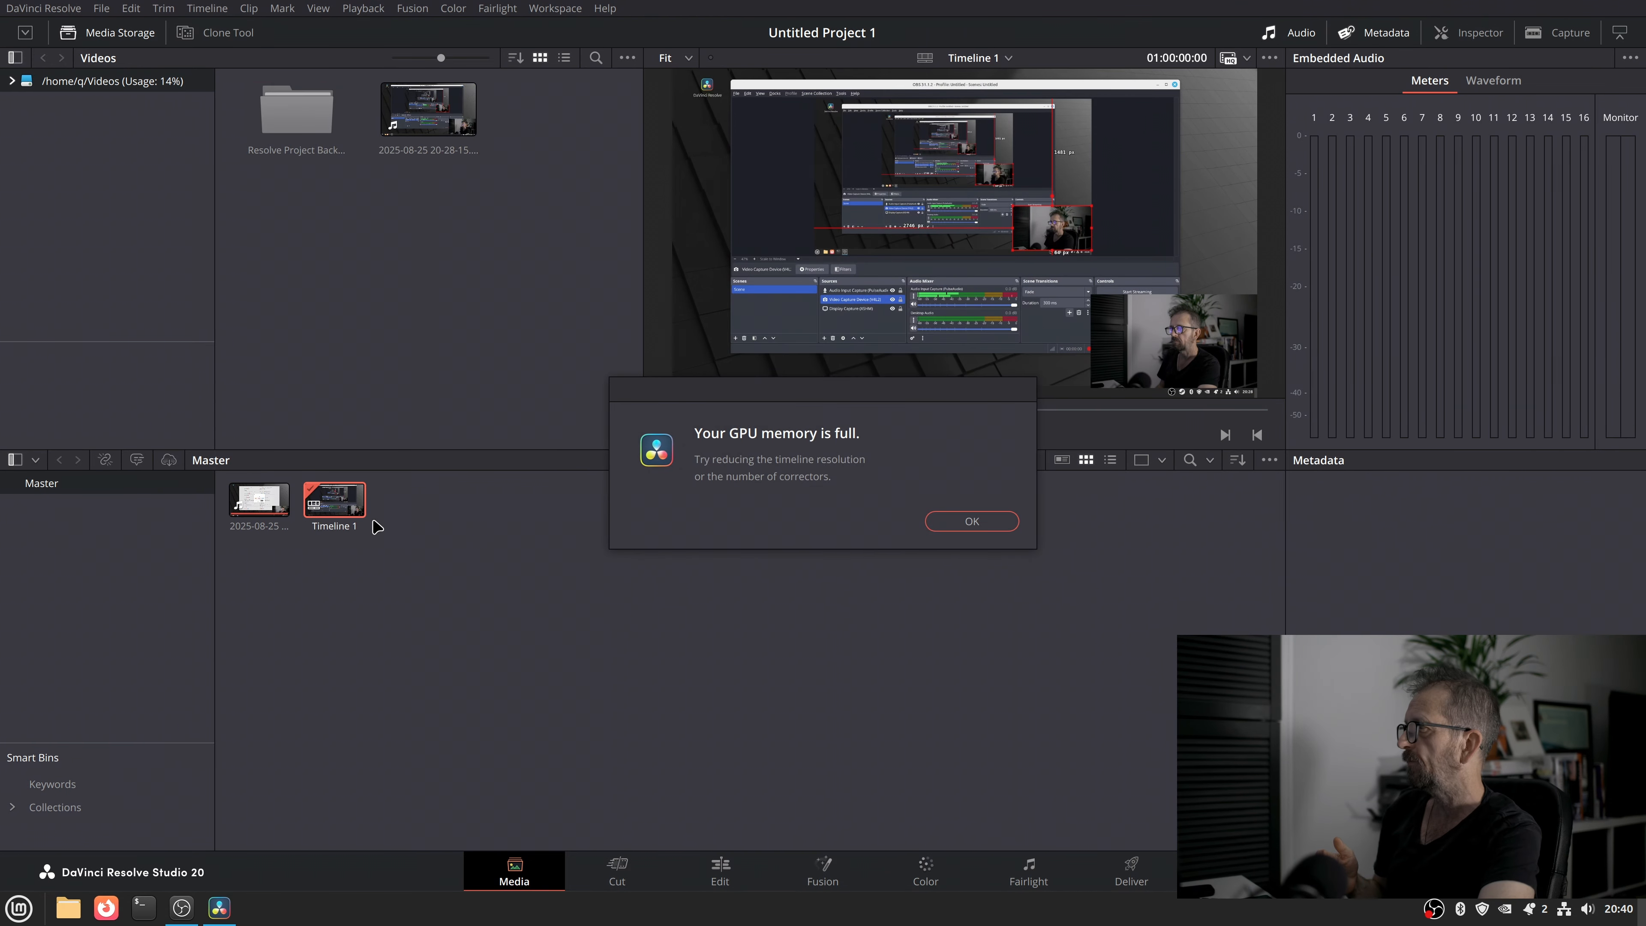
{"action": "left_click", "coordinate": [968, 522]}
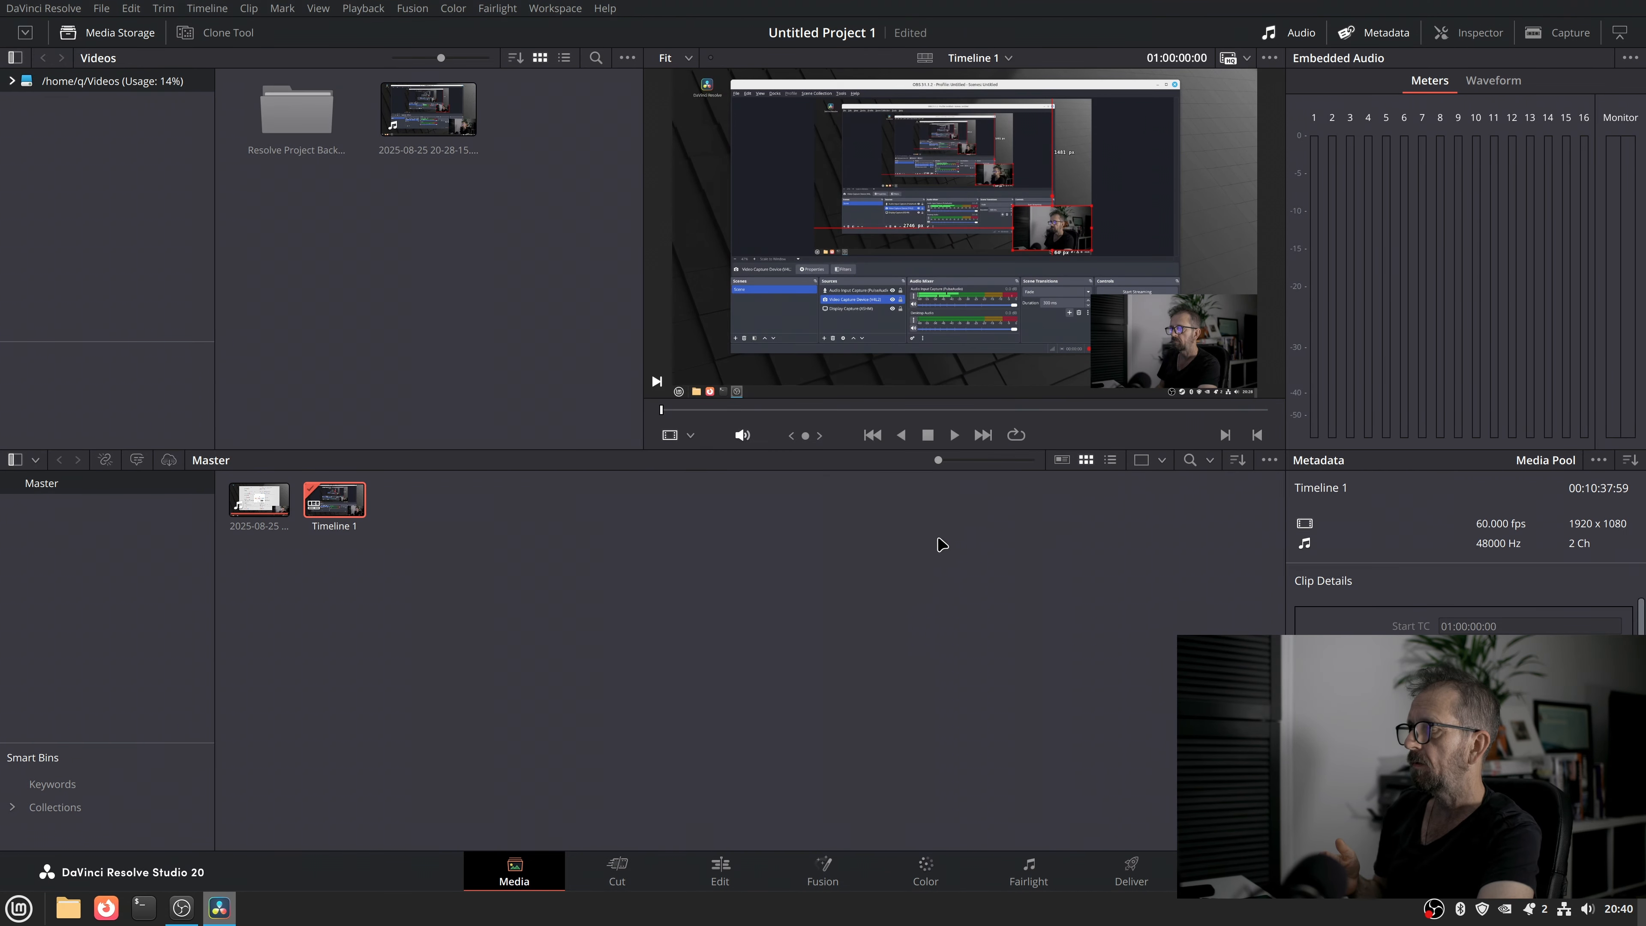
- Give Timeline 1 its own settings instead of the project settings, with a timeline resolution of 3840 x 2160 Ultra HD
{"action": "right_click", "coordinate": [336, 512]}
{"action": "mouse_move", "coordinate": [583, 517]}
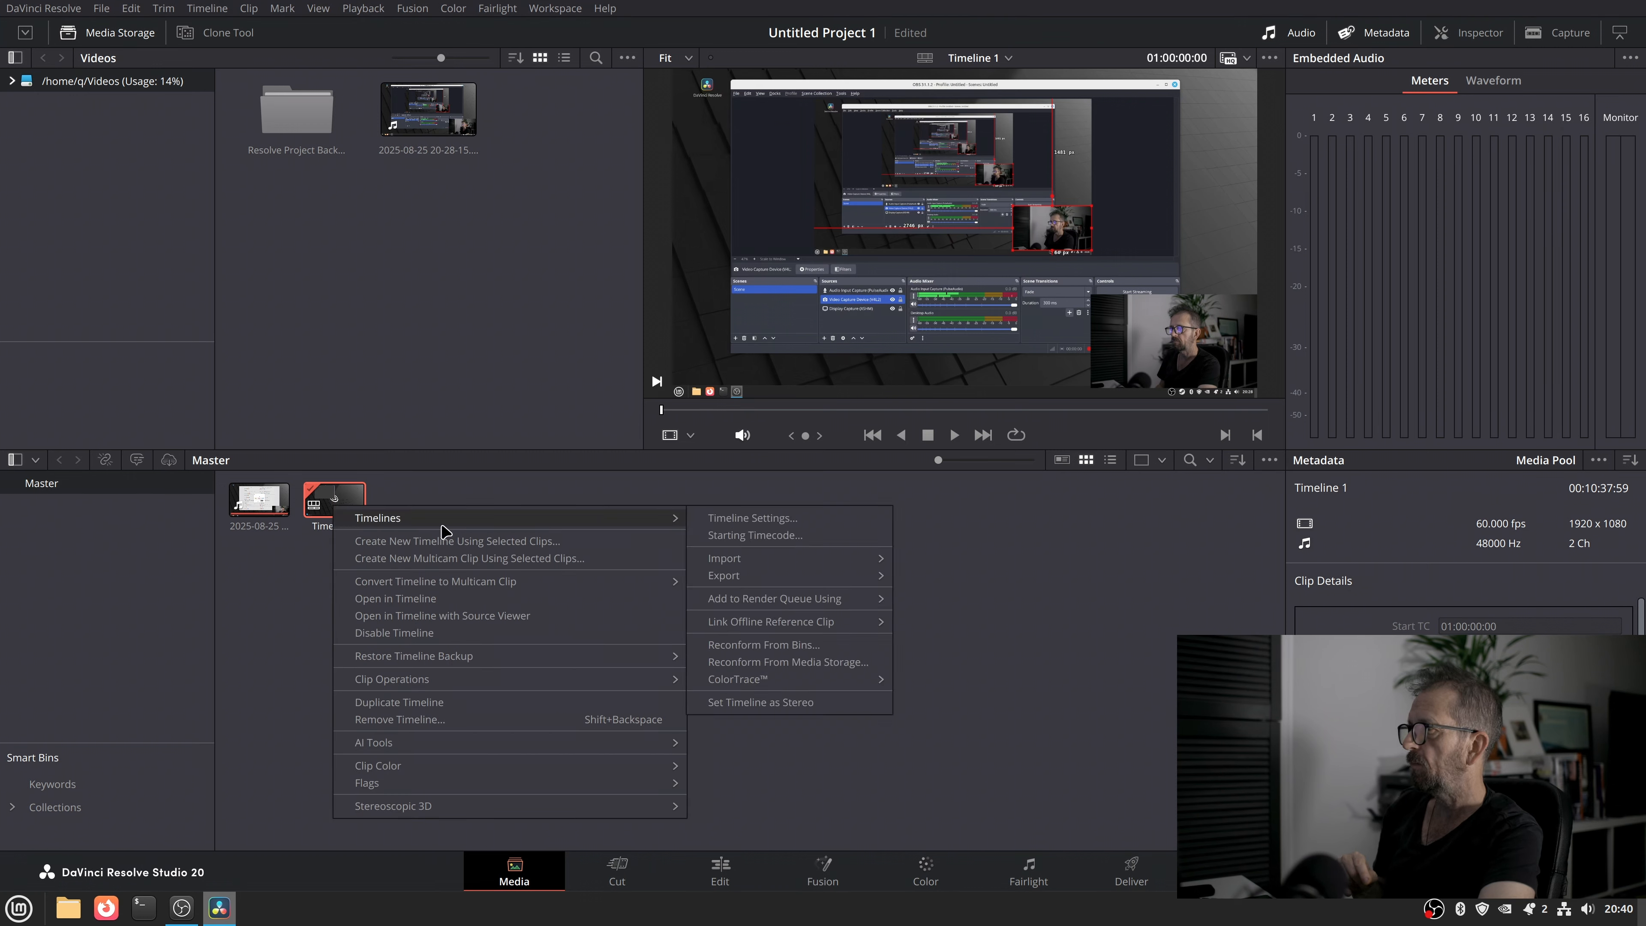
{"action": "left_click", "coordinate": [757, 518]}
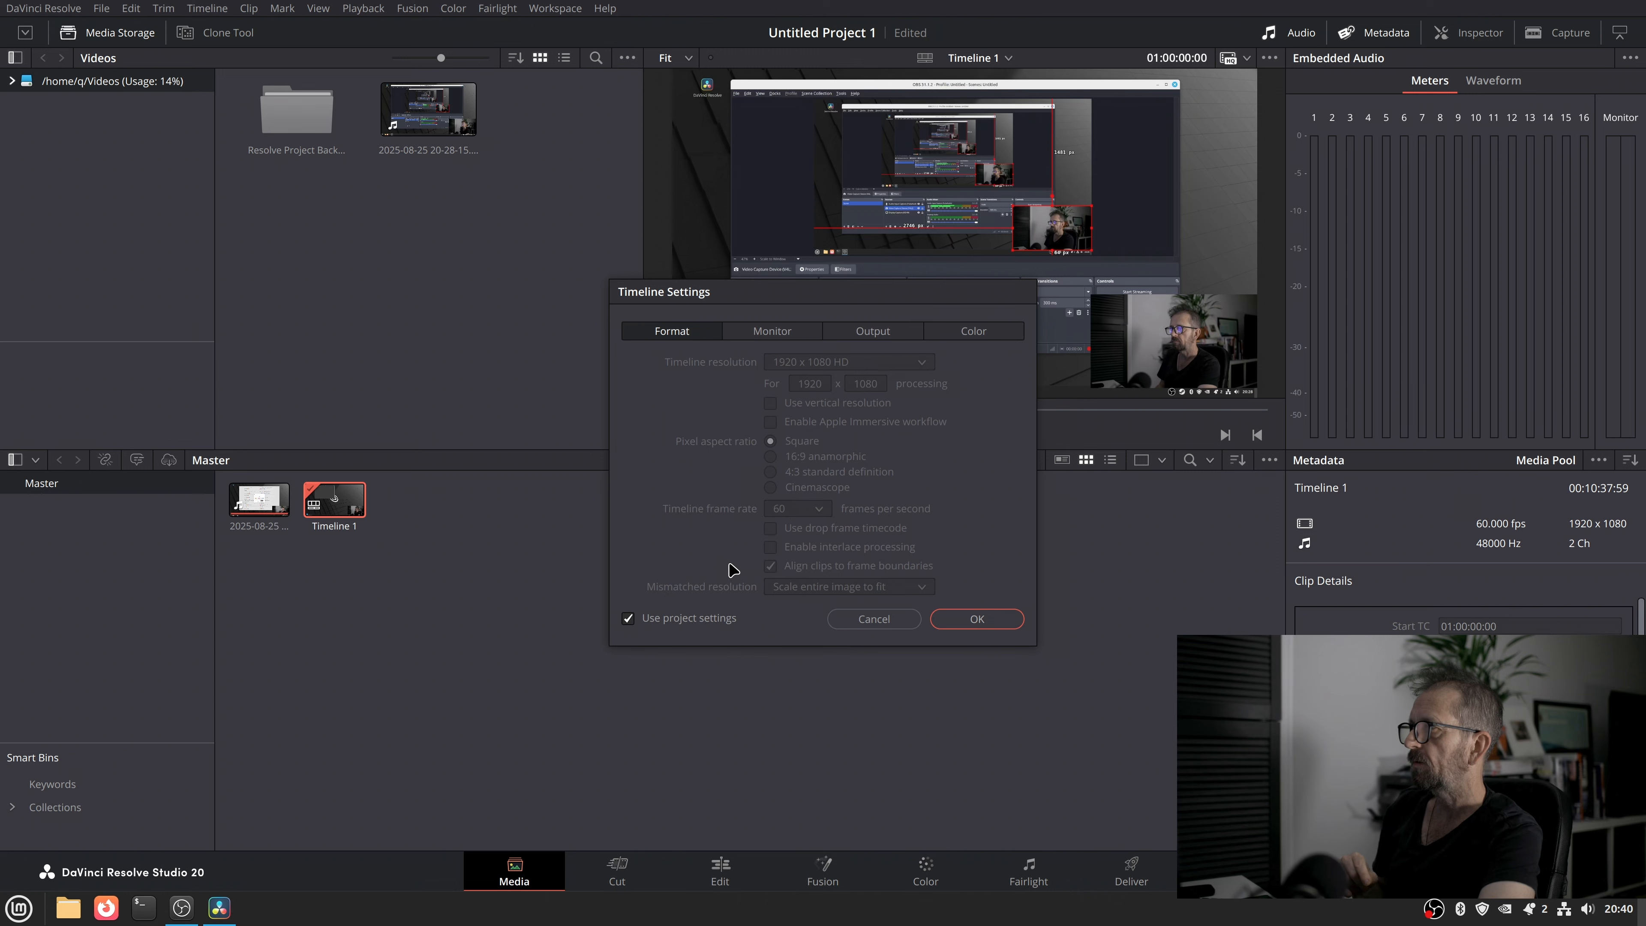
{"action": "left_click", "coordinate": [629, 618]}
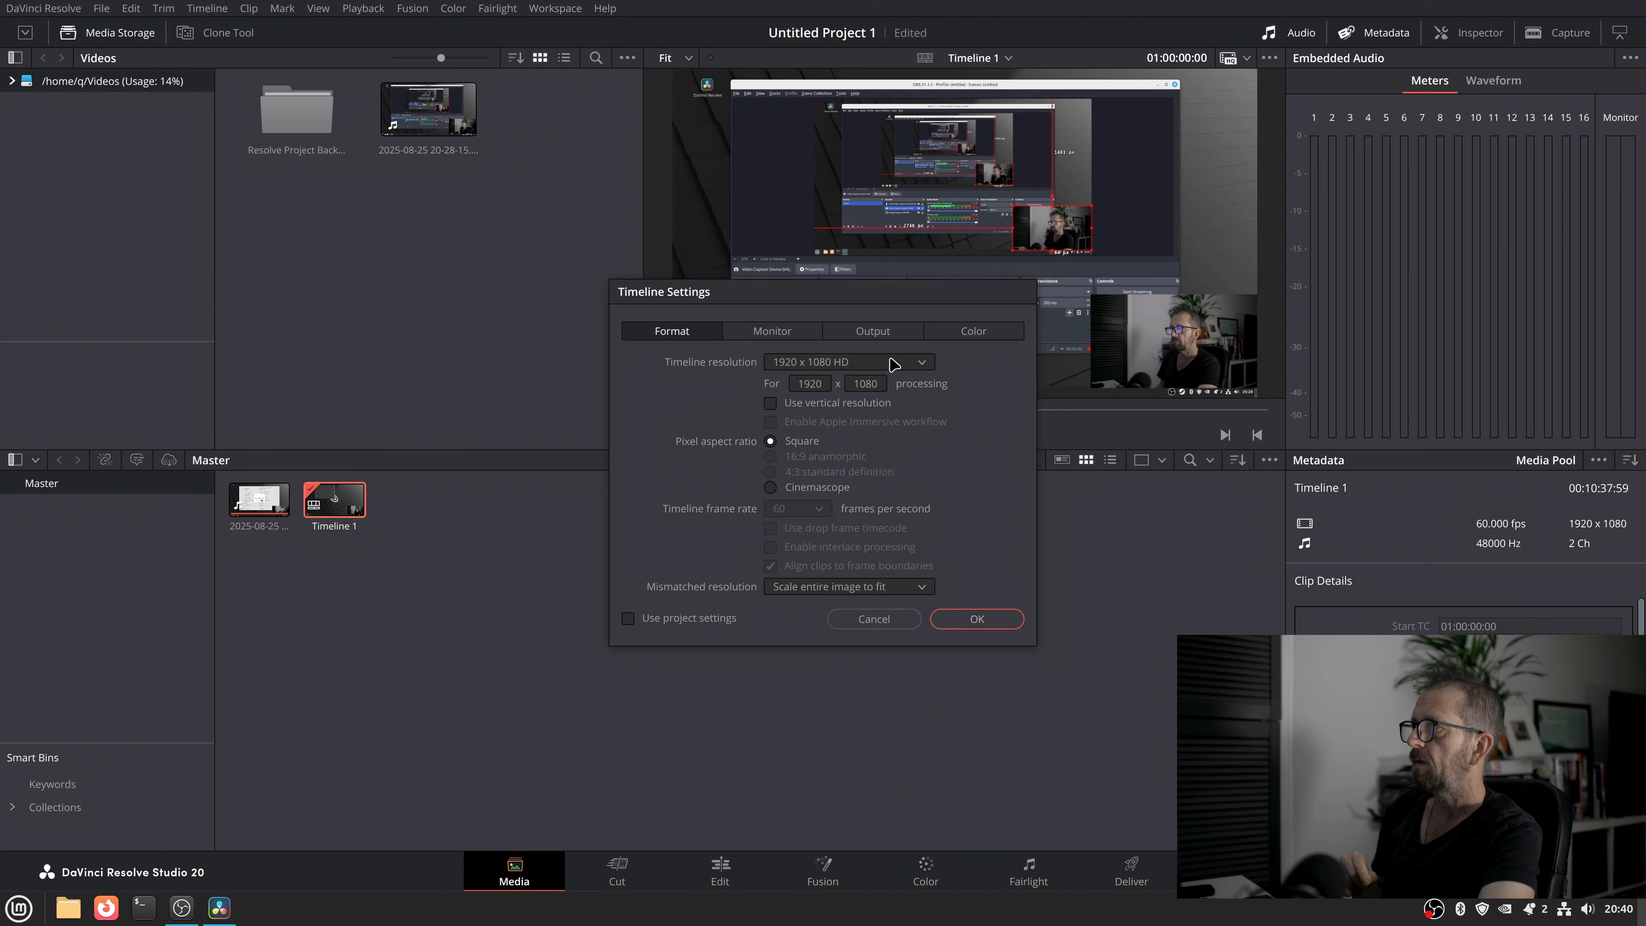
{"action": "left_click", "coordinate": [927, 367]}
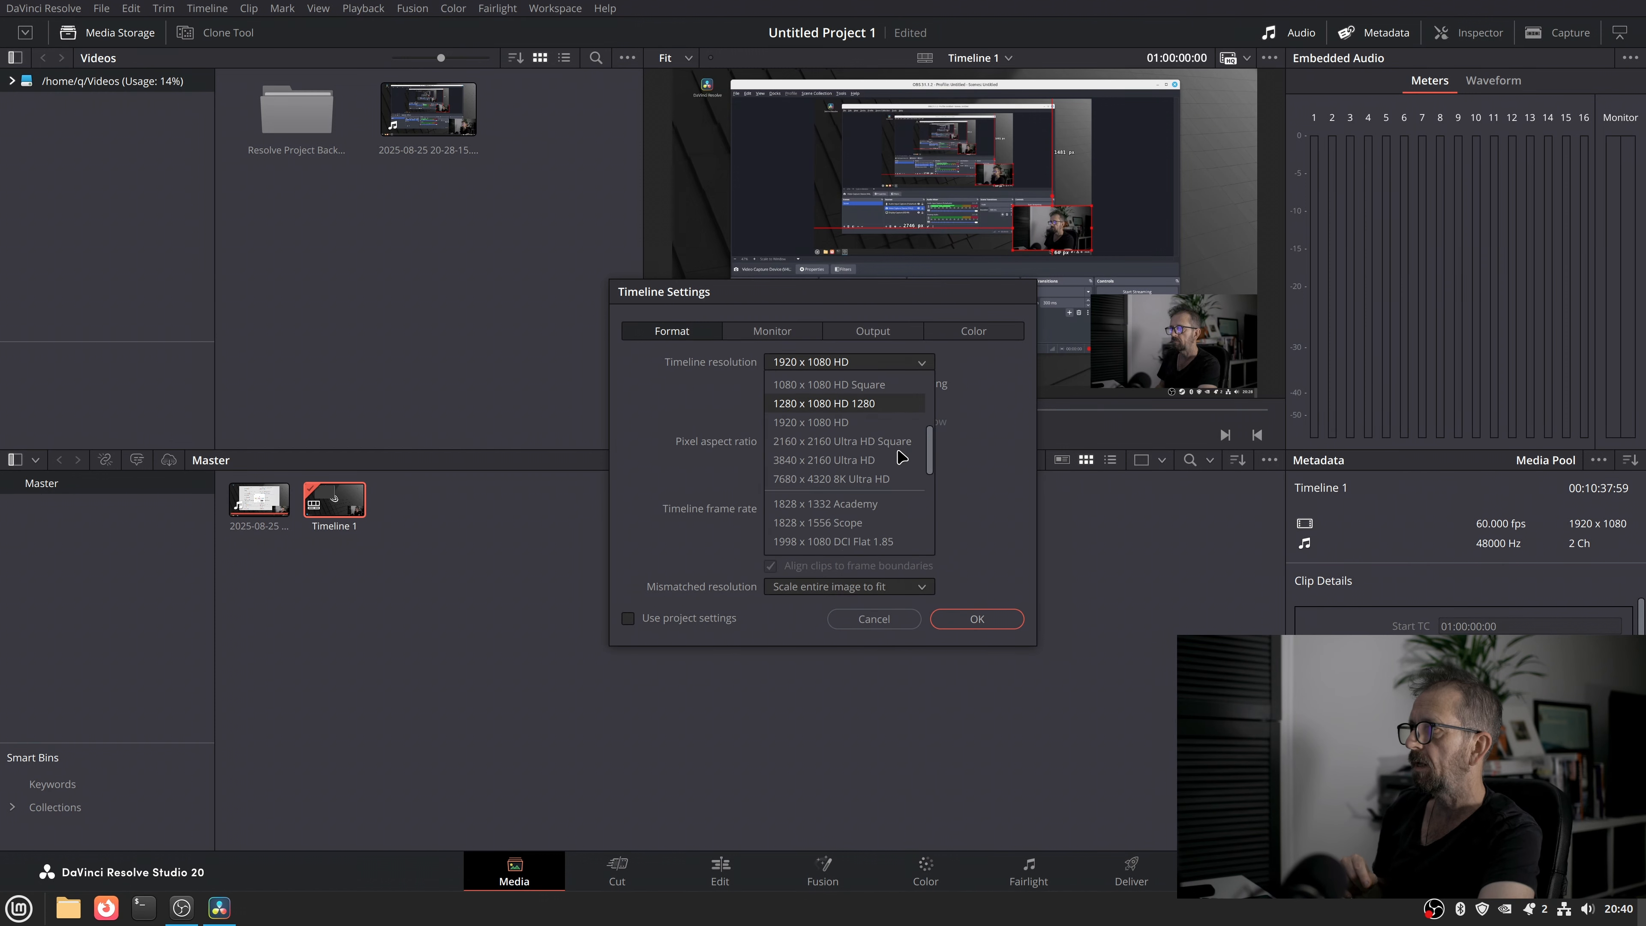
{"action": "left_click", "coordinate": [894, 461]}
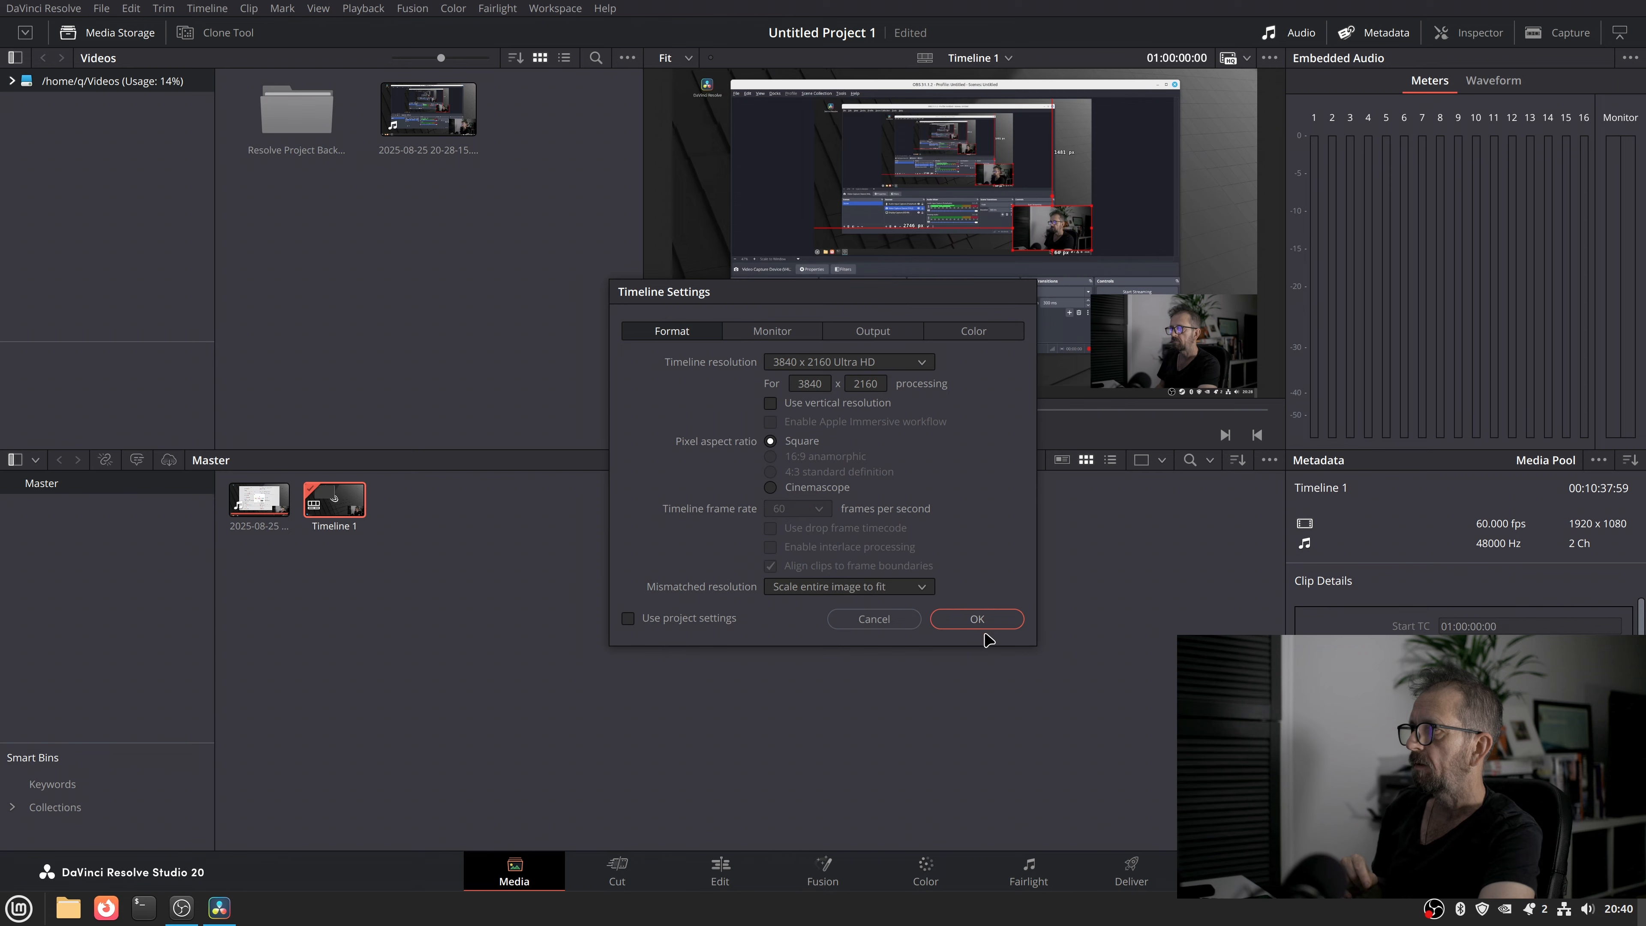
{"action": "left_click", "coordinate": [977, 620]}
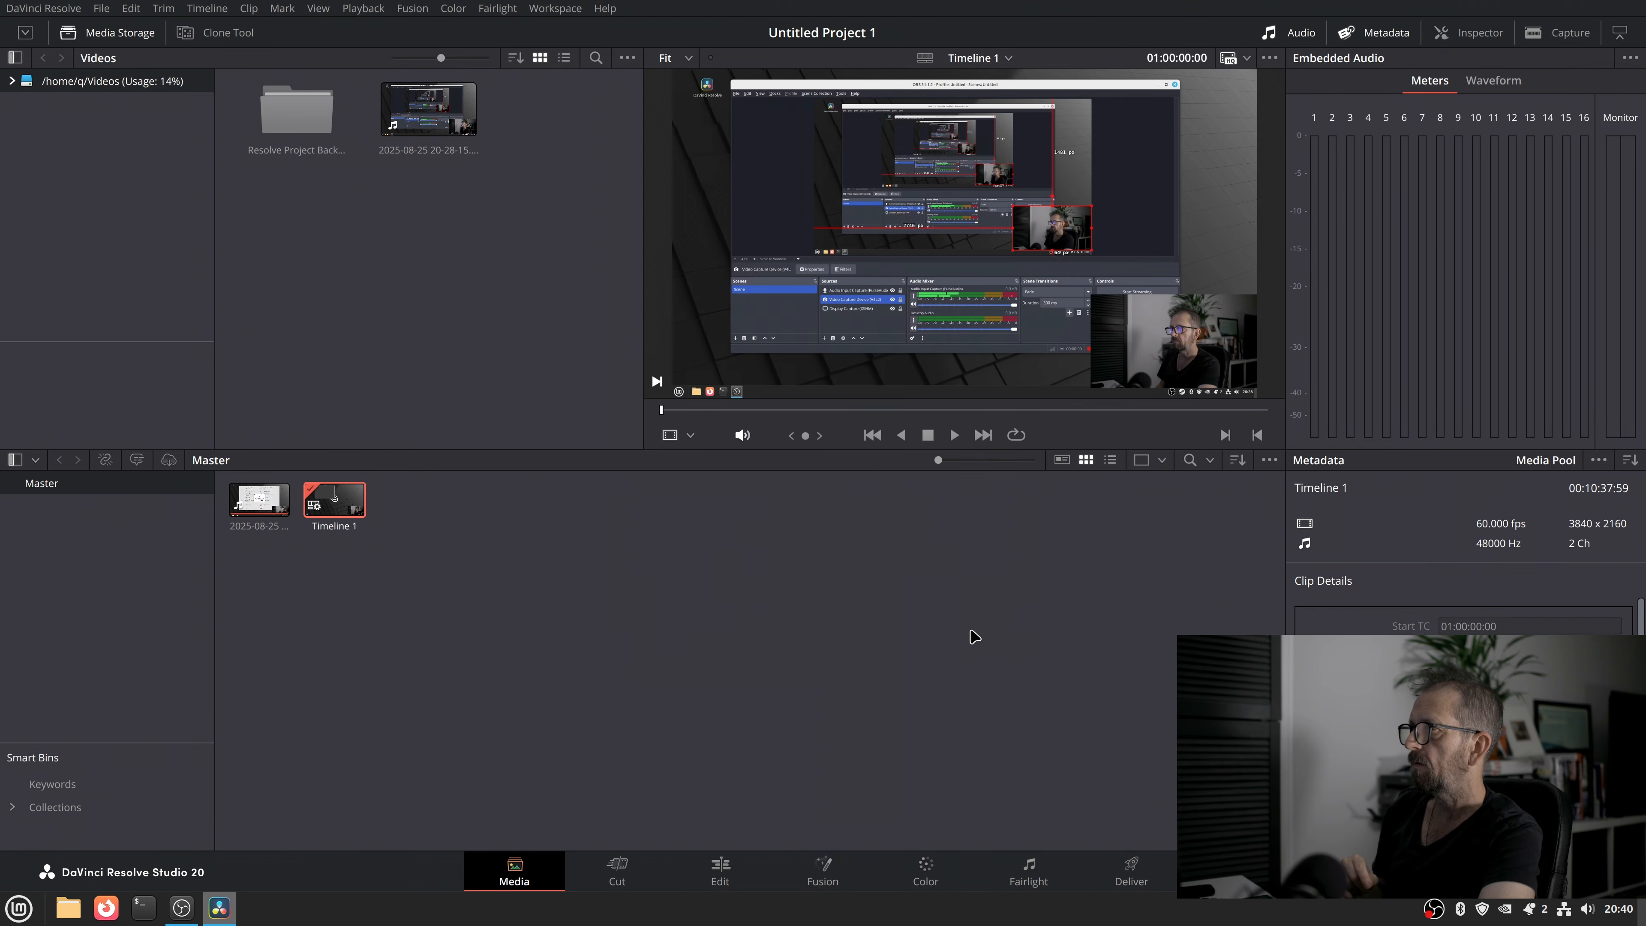
- Switch to the Edit page, move the playhead to 01:00:06:15 and select the recording clip
{"action": "left_click", "coordinate": [727, 871]}
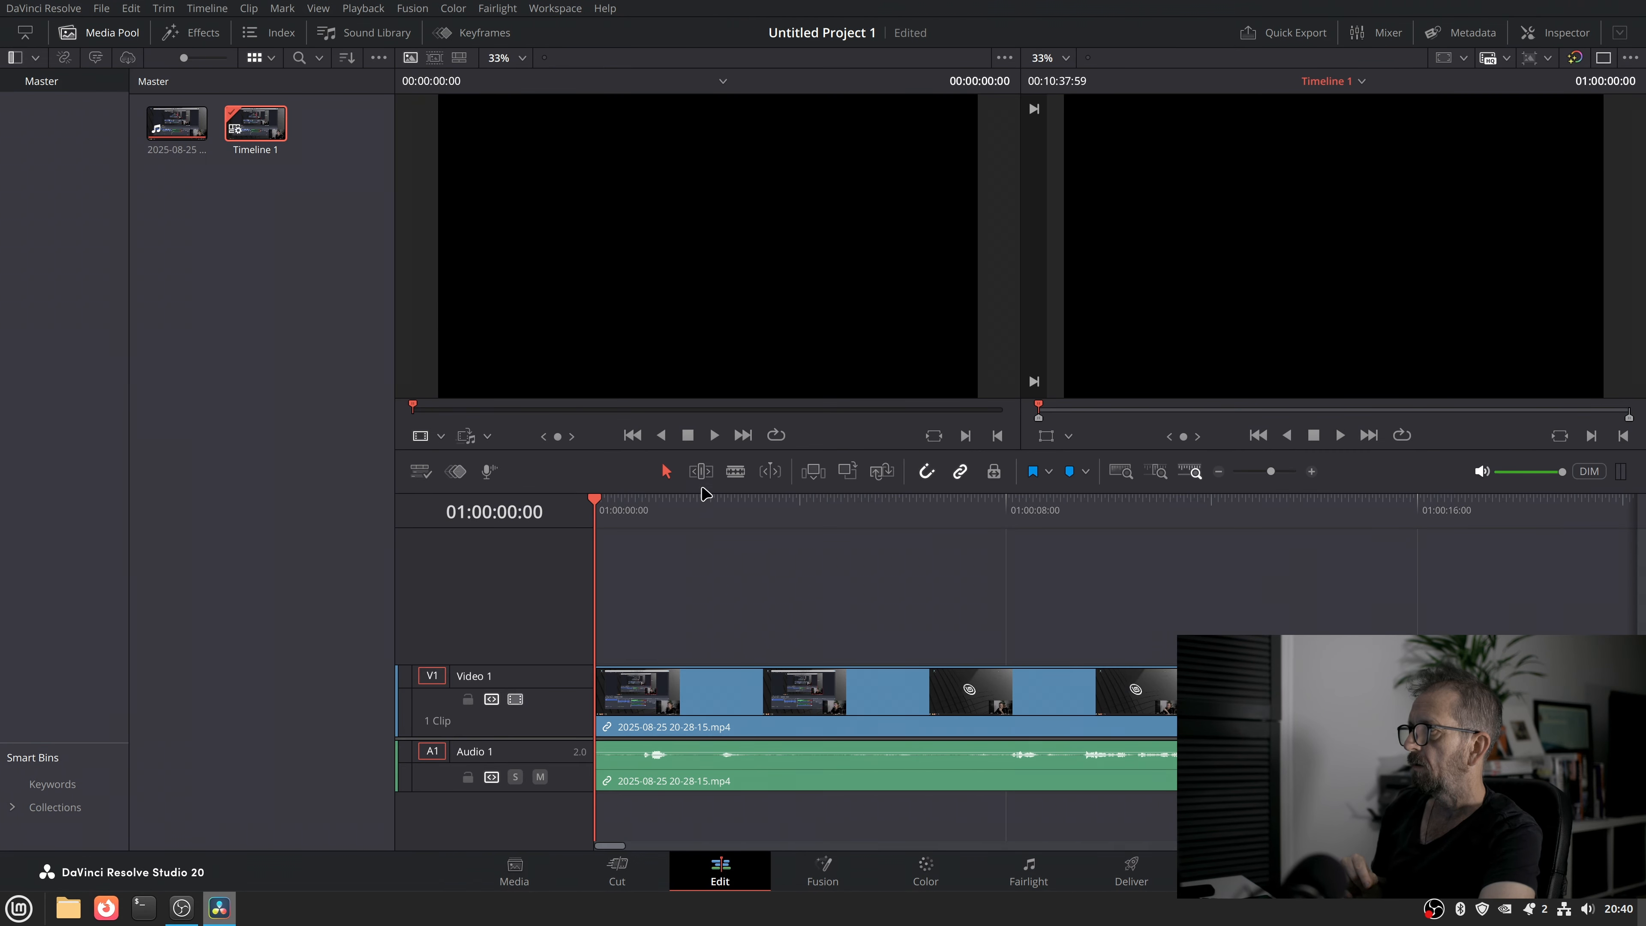
{"action": "left_click_drag", "start_coordinate": [692, 510], "coordinate": [918, 611]}
{"action": "left_click", "coordinate": [849, 698]}
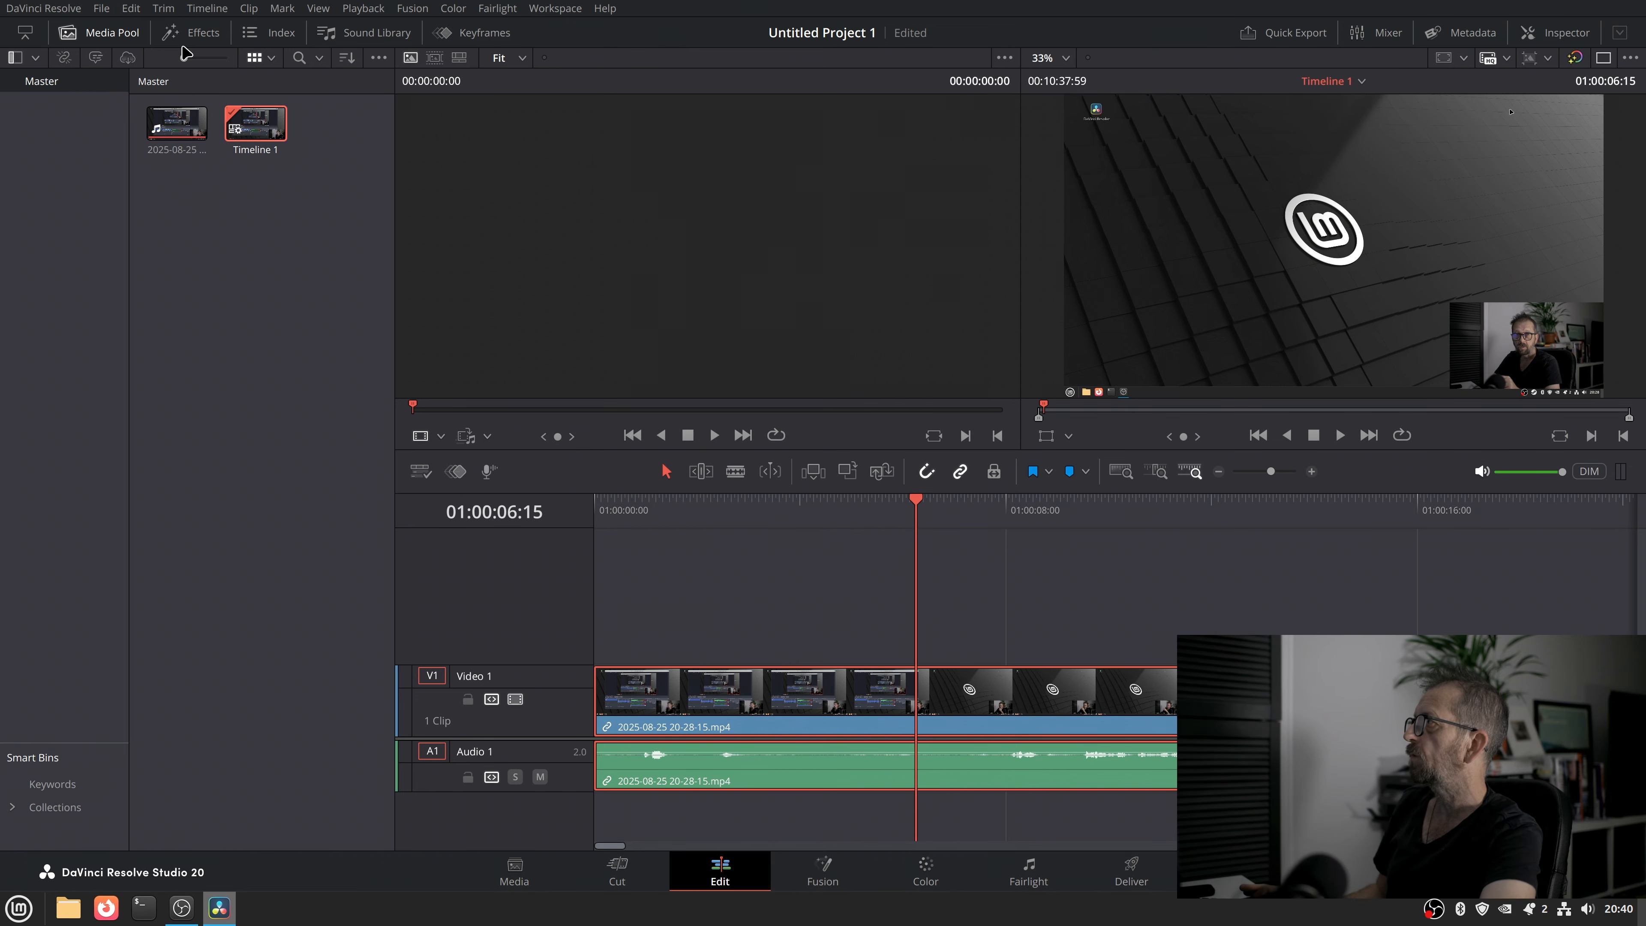
- Show the Generators in the effects library and shift the recording clip about 4.6 seconds later on the timeline
{"action": "left_click", "coordinate": [188, 37]}
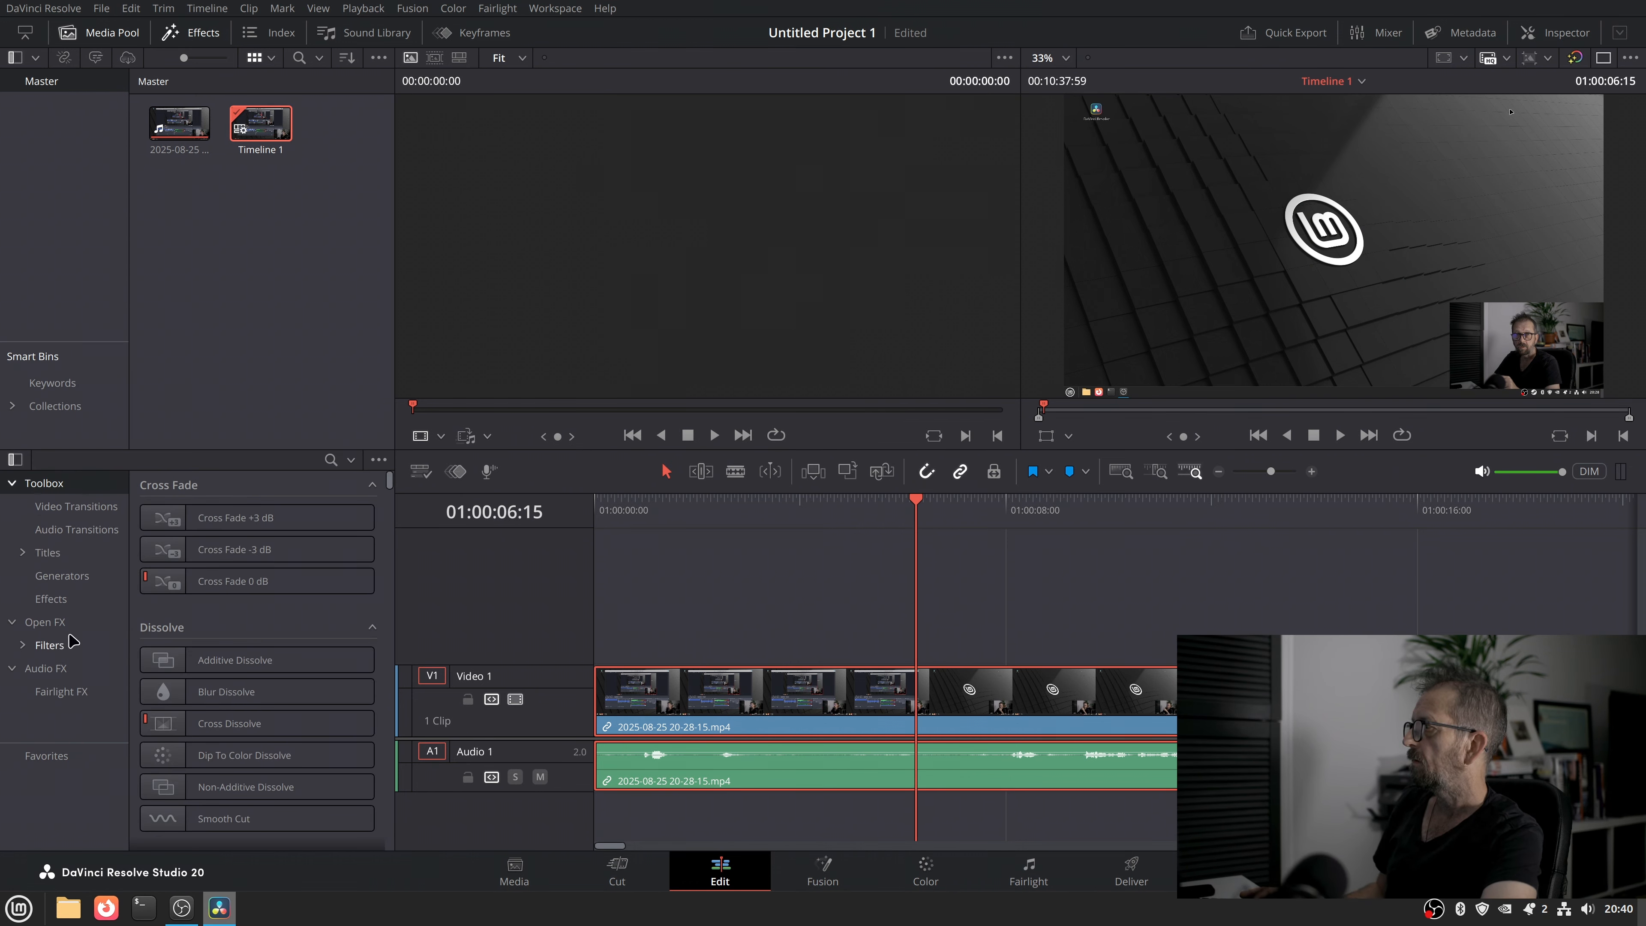
{"action": "left_click", "coordinate": [50, 646]}
{"action": "left_click", "coordinate": [23, 645]}
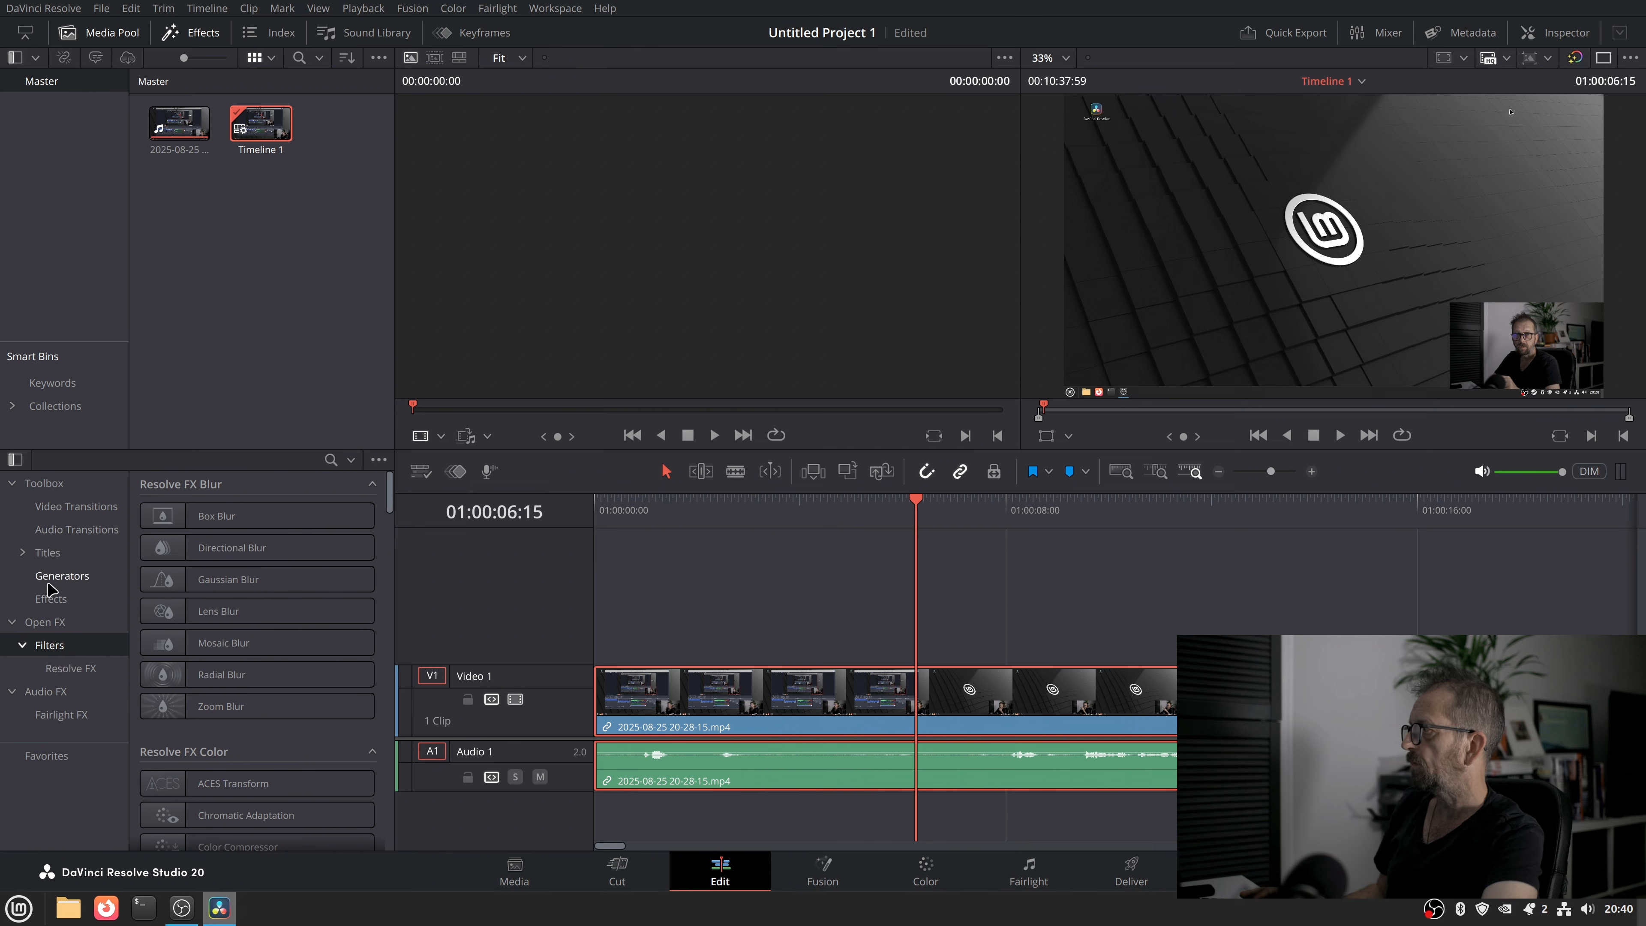
{"action": "left_click", "coordinate": [62, 575]}
{"action": "left_click_drag", "start_coordinate": [700, 701], "coordinate": [937, 701]}
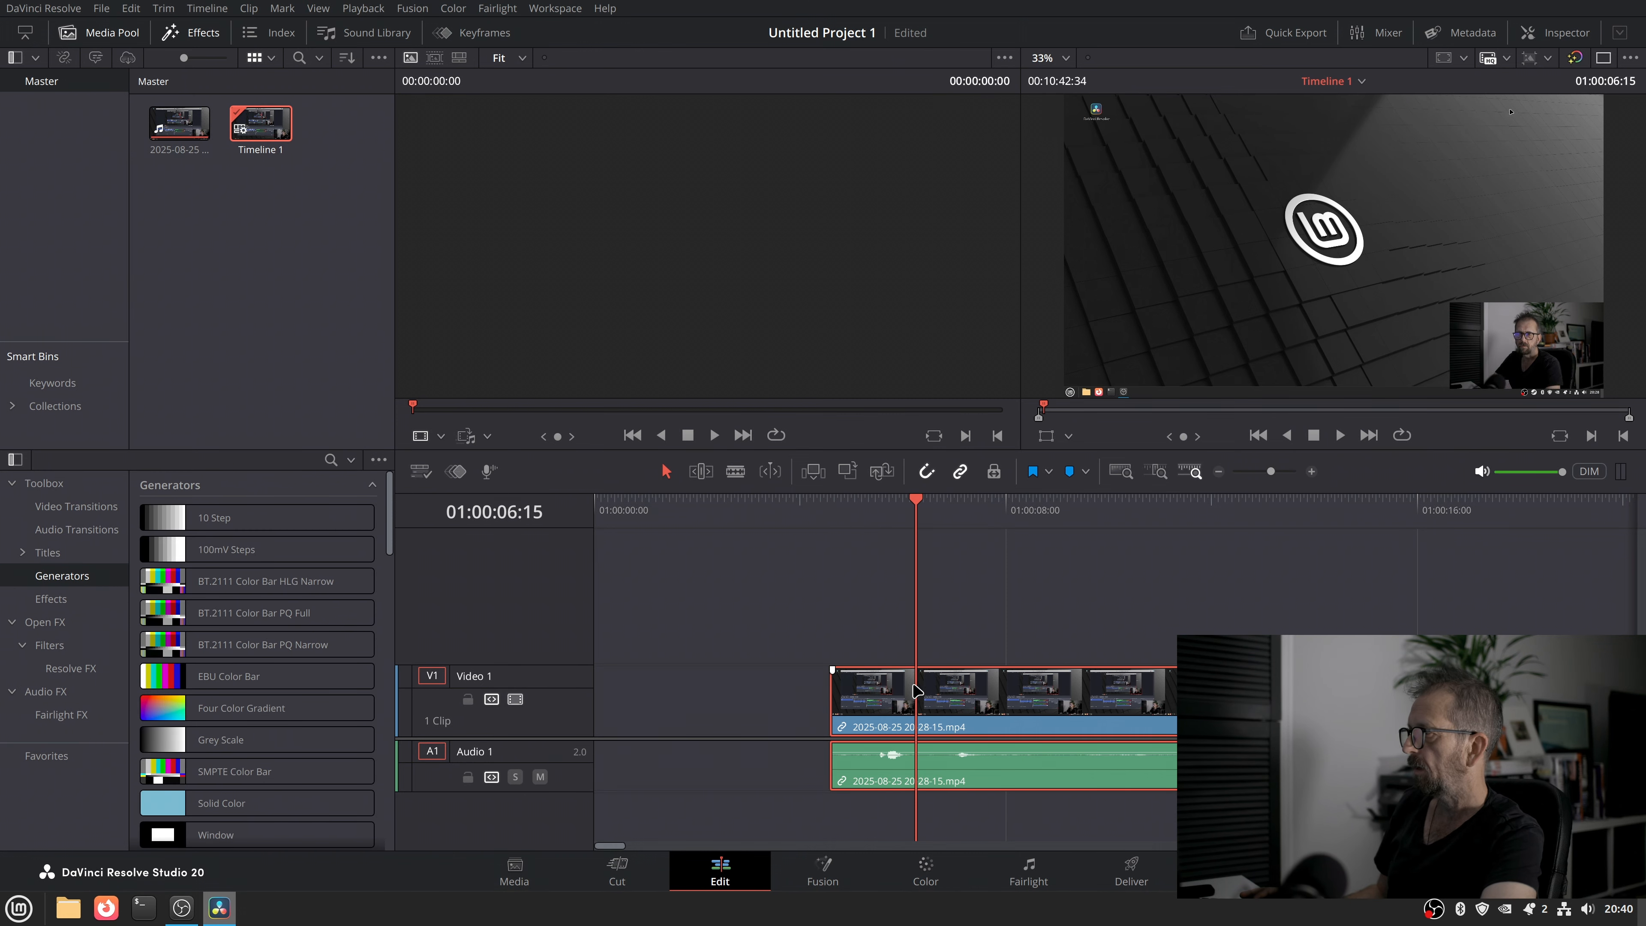
- Try placing a Solid Color generator at the start of Video 1 and shortening it, and undo both edits
{"action": "left_click_drag", "start_coordinate": [180, 808], "coordinate": [595, 670]}
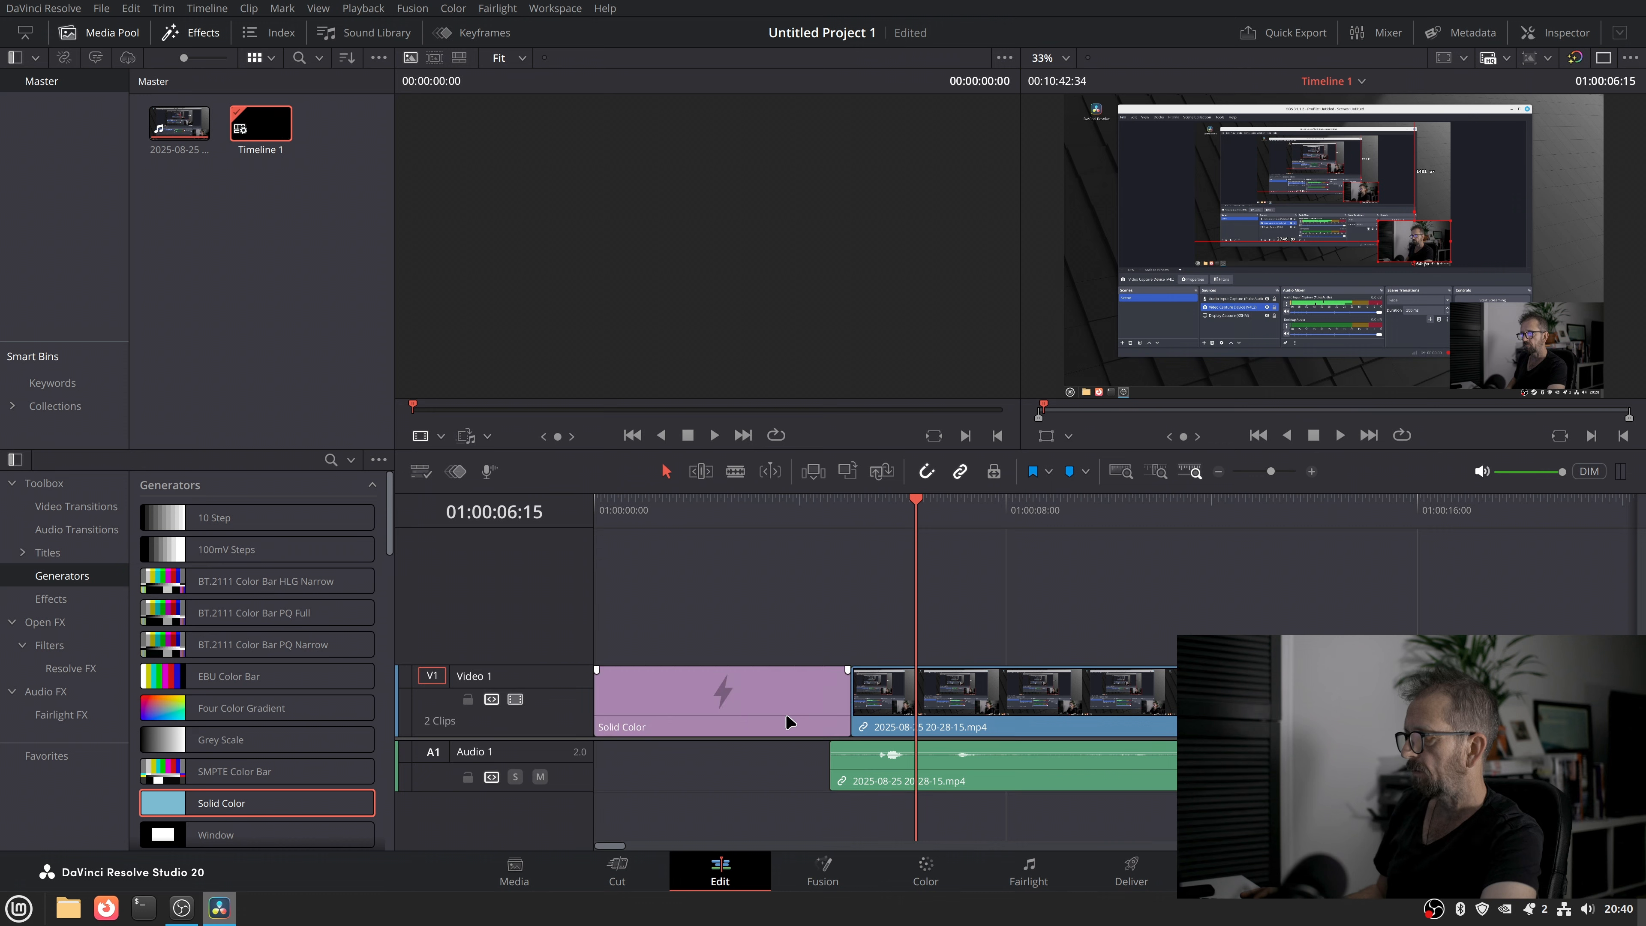
{"action": "left_click_drag", "start_coordinate": [846, 727], "coordinate": [623, 621]}
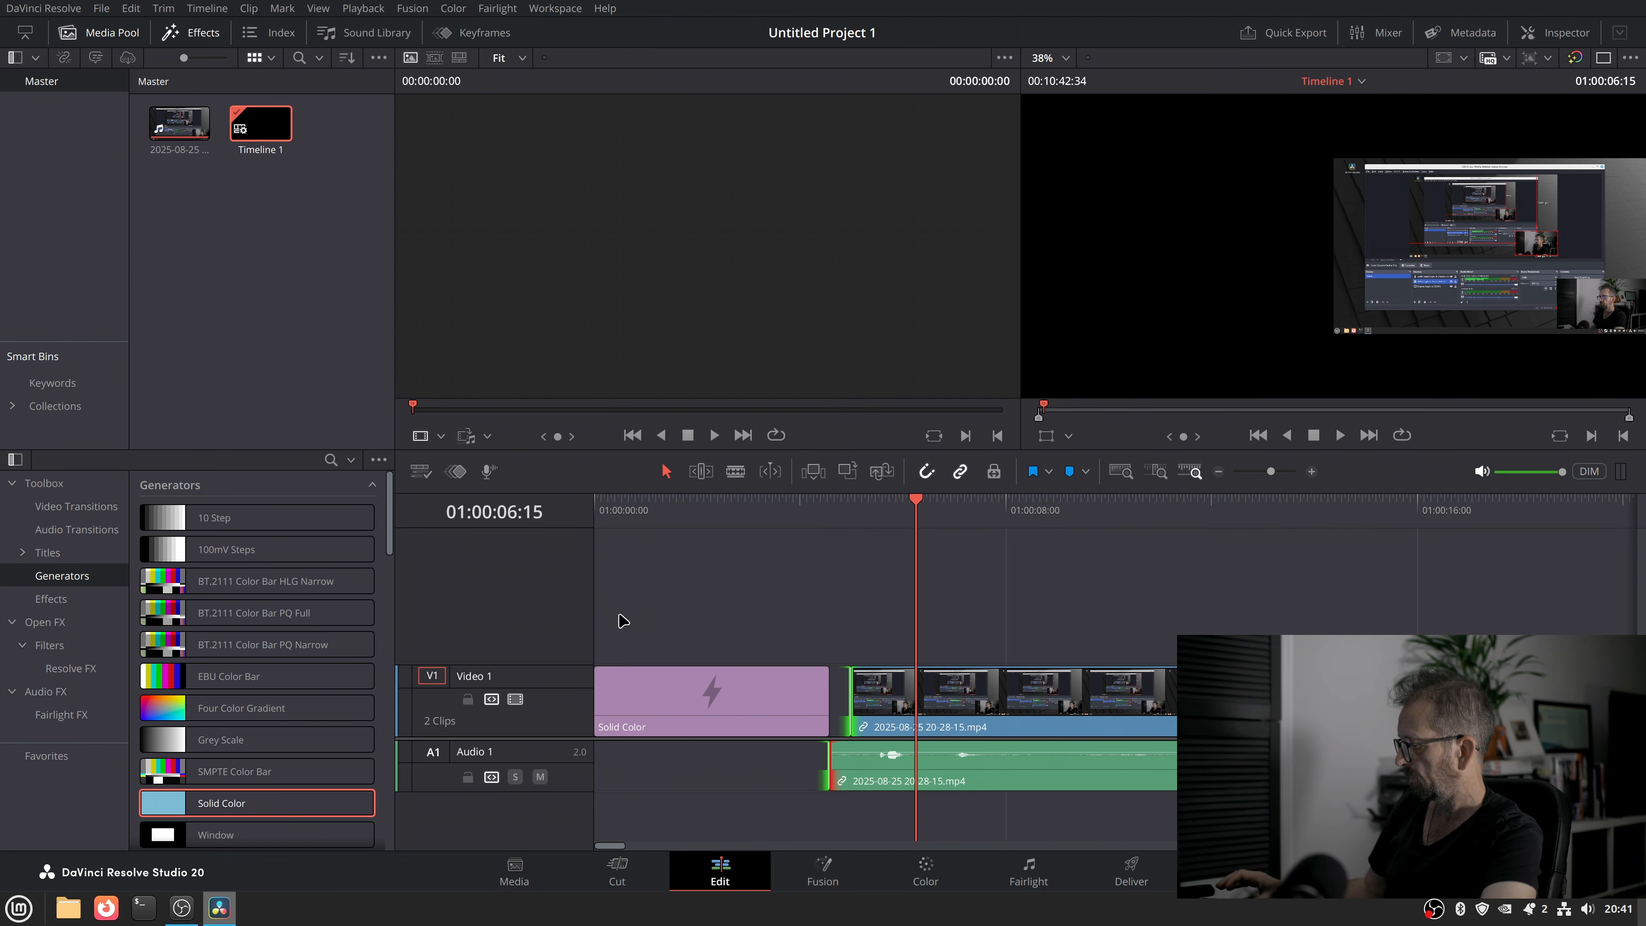
{"action": "left_click", "coordinate": [130, 8]}
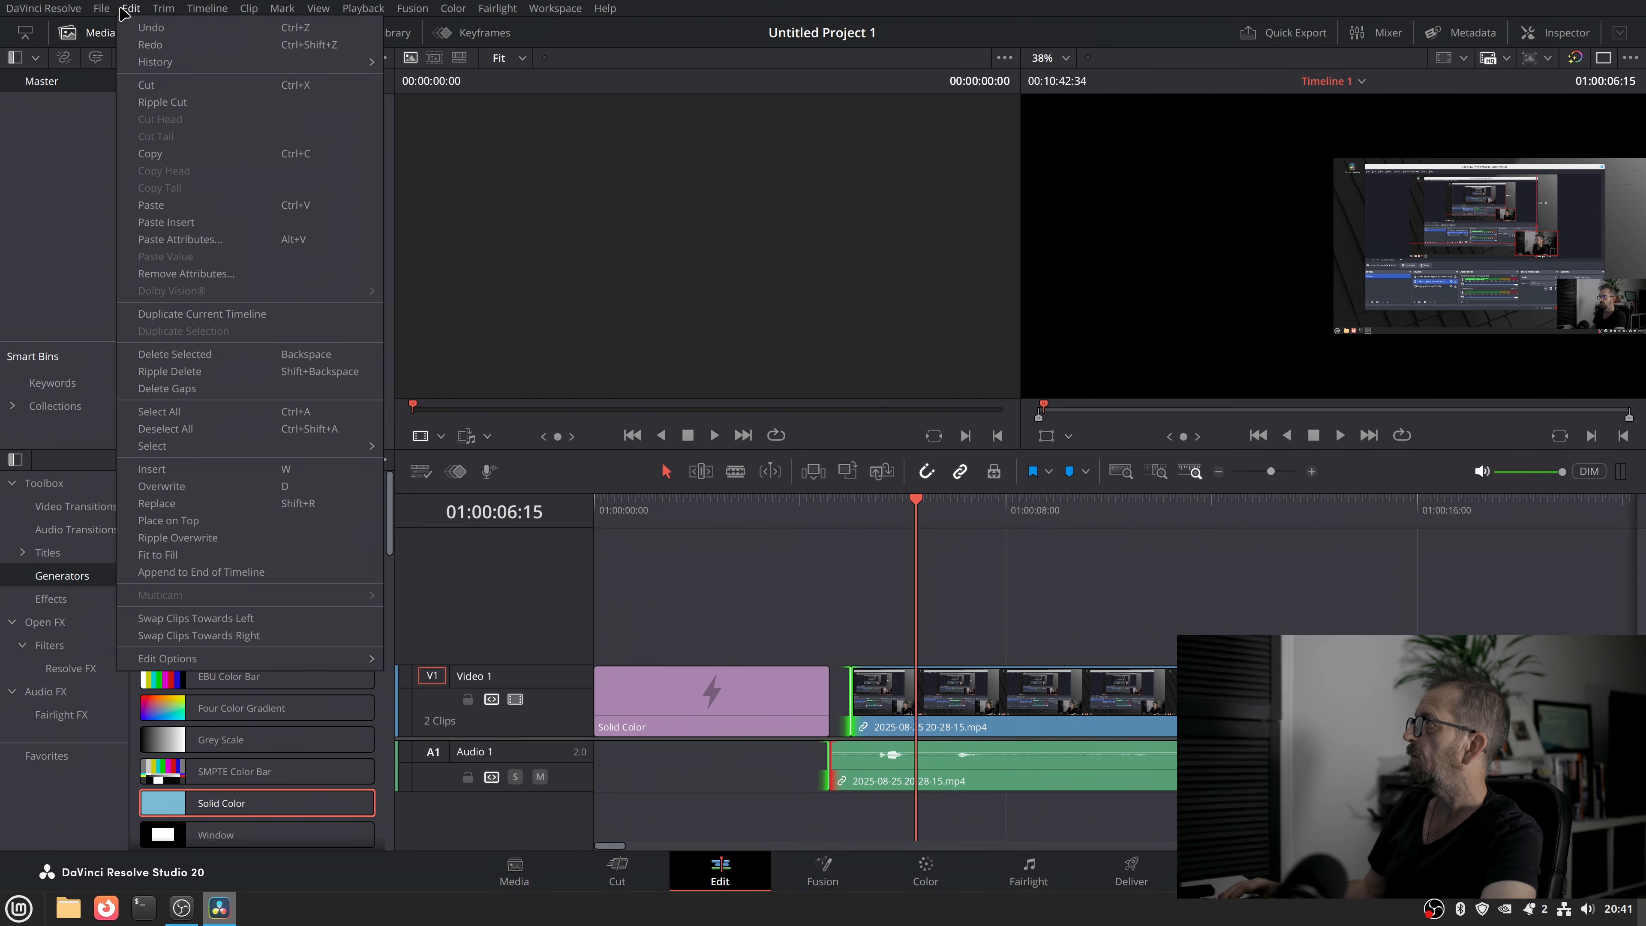
{"action": "left_click", "coordinate": [133, 27]}
{"action": "left_click", "coordinate": [131, 8]}
{"action": "left_click", "coordinate": [133, 27]}
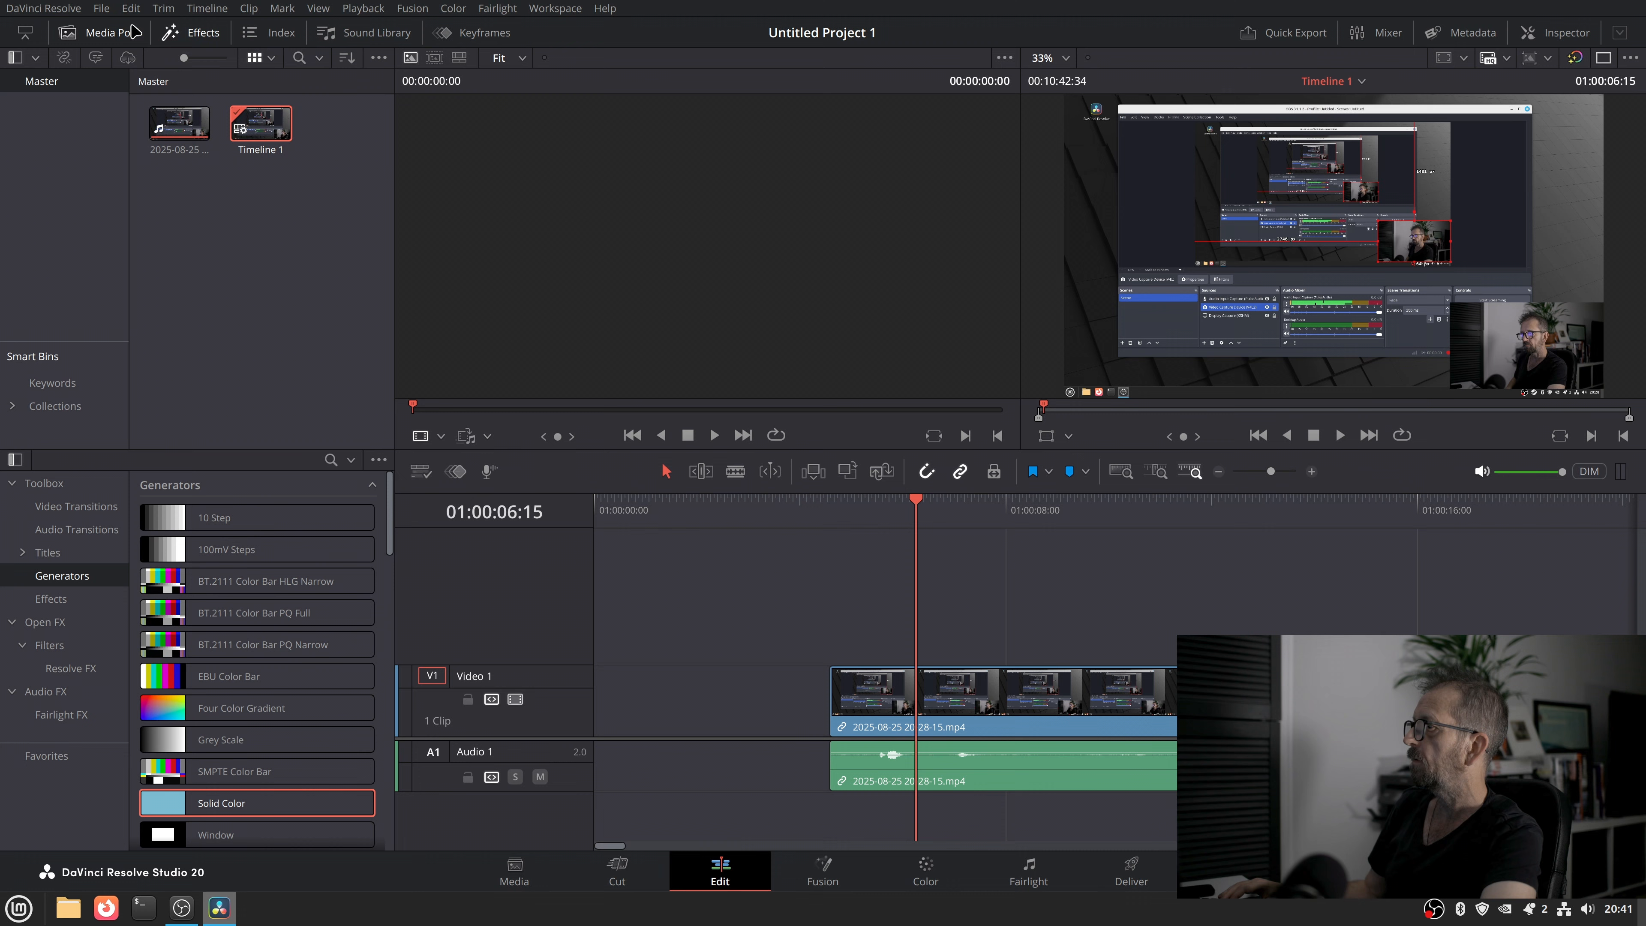
- Shift the recording clip further along, place a Solid Color generator at the start of Video 1, and bring the recording back close to it
{"action": "left_click_drag", "start_coordinate": [895, 703], "coordinate": [1019, 705]}
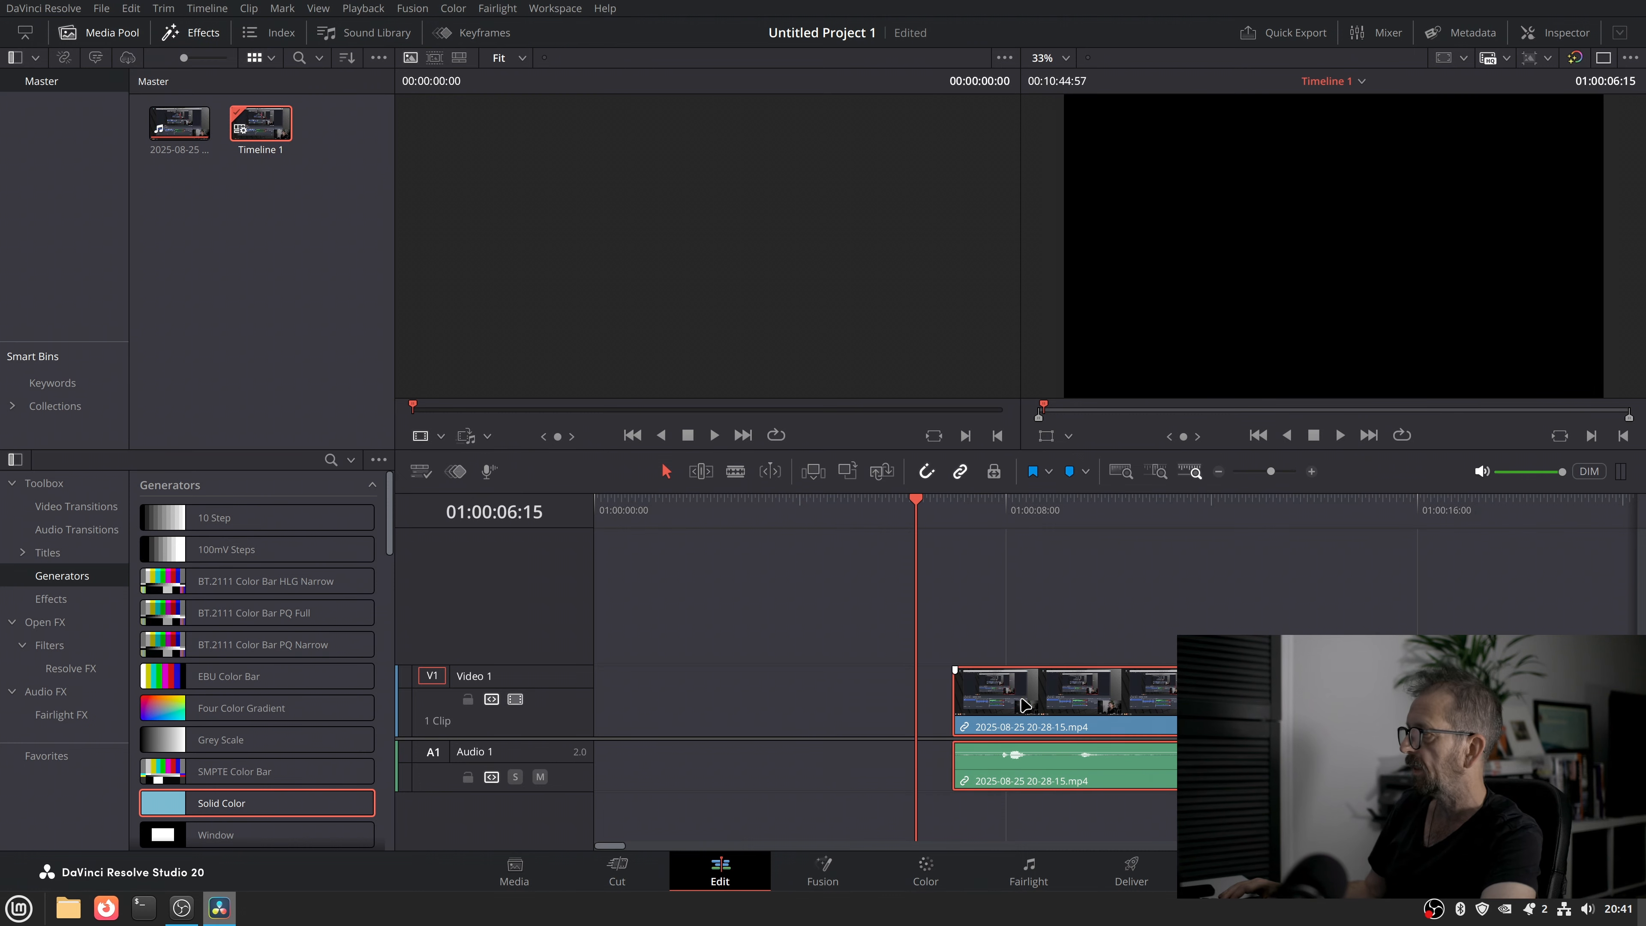
{"action": "left_click_drag", "start_coordinate": [184, 807], "coordinate": [591, 705]}
{"action": "left_click_drag", "start_coordinate": [1130, 696], "coordinate": [1035, 706]}
- Add the Broadcast News generator on a new video track above the Solid Color clip and preview it at 01:00:03:52
{"action": "scroll", "coordinate": [223, 645], "scroll_direction": "down", "scroll_amount": 1}
{"action": "scroll", "coordinate": [227, 649], "scroll_direction": "down", "scroll_amount": 5}
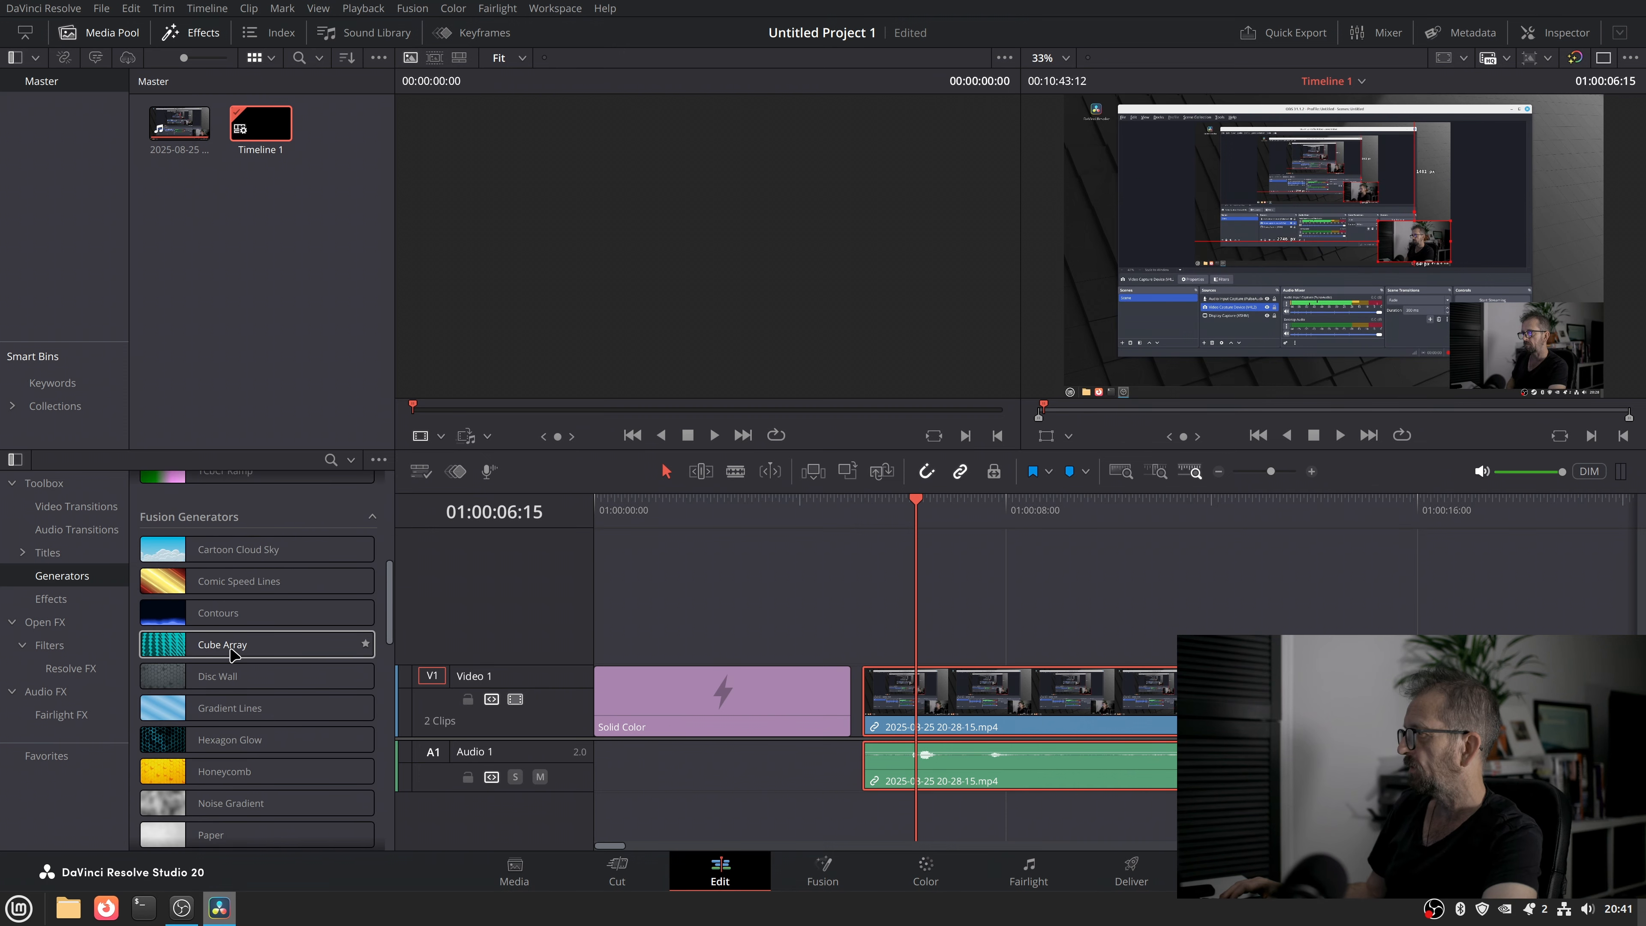
{"action": "left_click", "coordinate": [52, 599]}
{"action": "scroll", "coordinate": [227, 583], "scroll_direction": "up", "scroll_amount": 7}
{"action": "scroll", "coordinate": [233, 593], "scroll_direction": "up", "scroll_amount": 10}
{"action": "scroll", "coordinate": [248, 596], "scroll_direction": "down", "scroll_amount": 15}
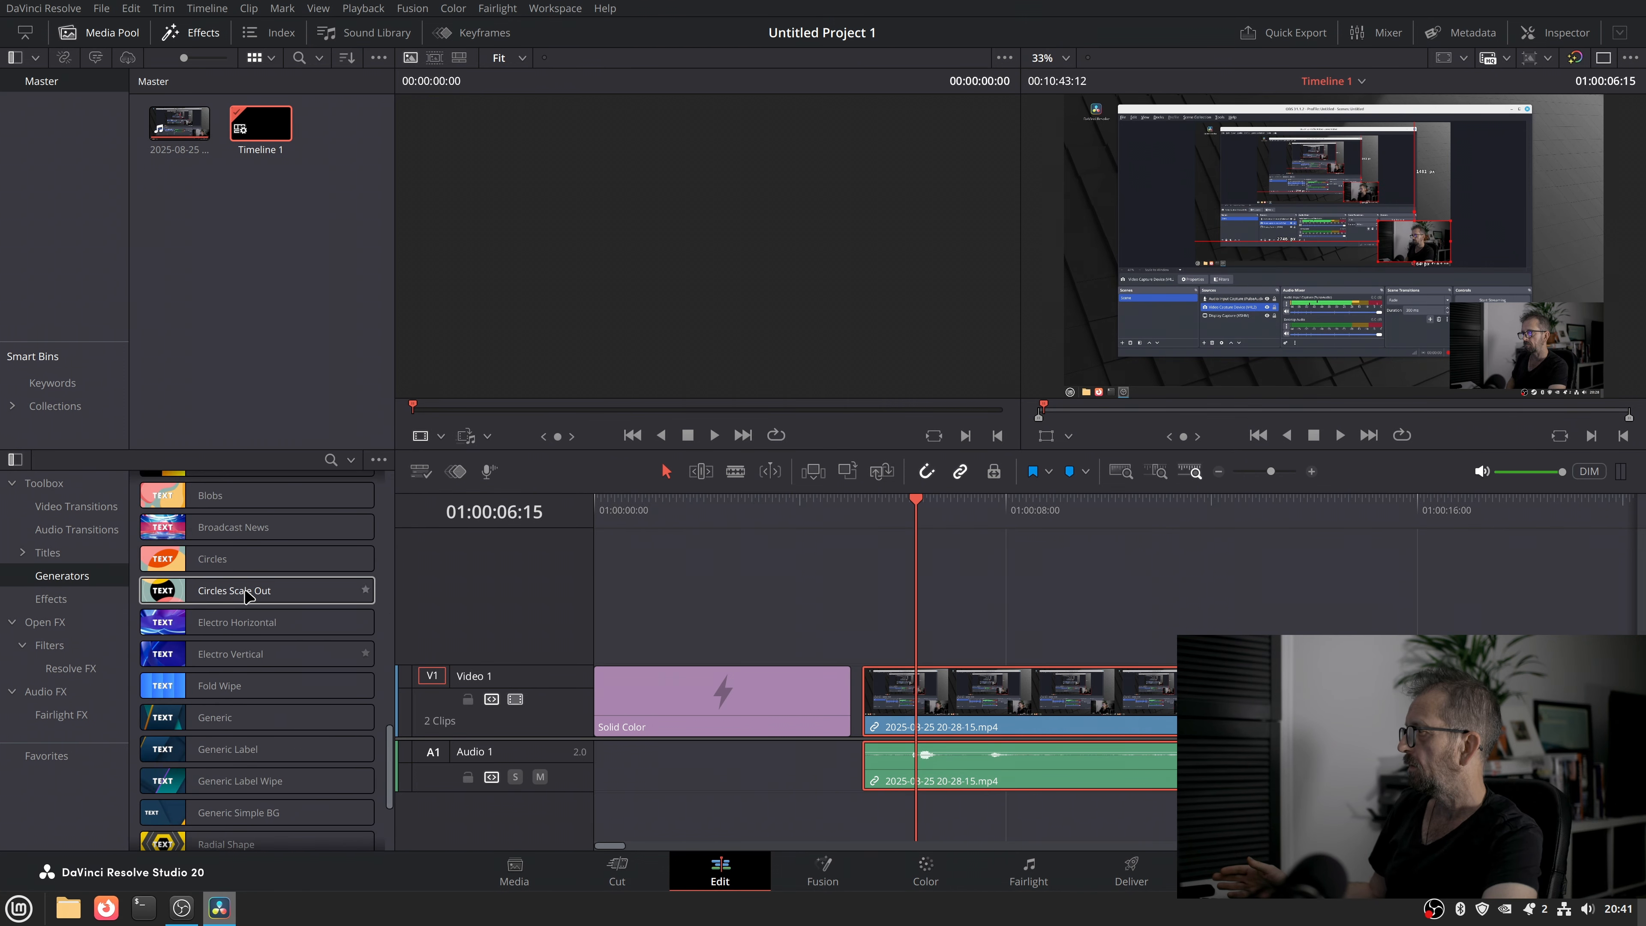
{"action": "left_click_drag", "start_coordinate": [160, 533], "coordinate": [609, 621]}
{"action": "left_click_drag", "start_coordinate": [692, 503], "coordinate": [795, 537]}
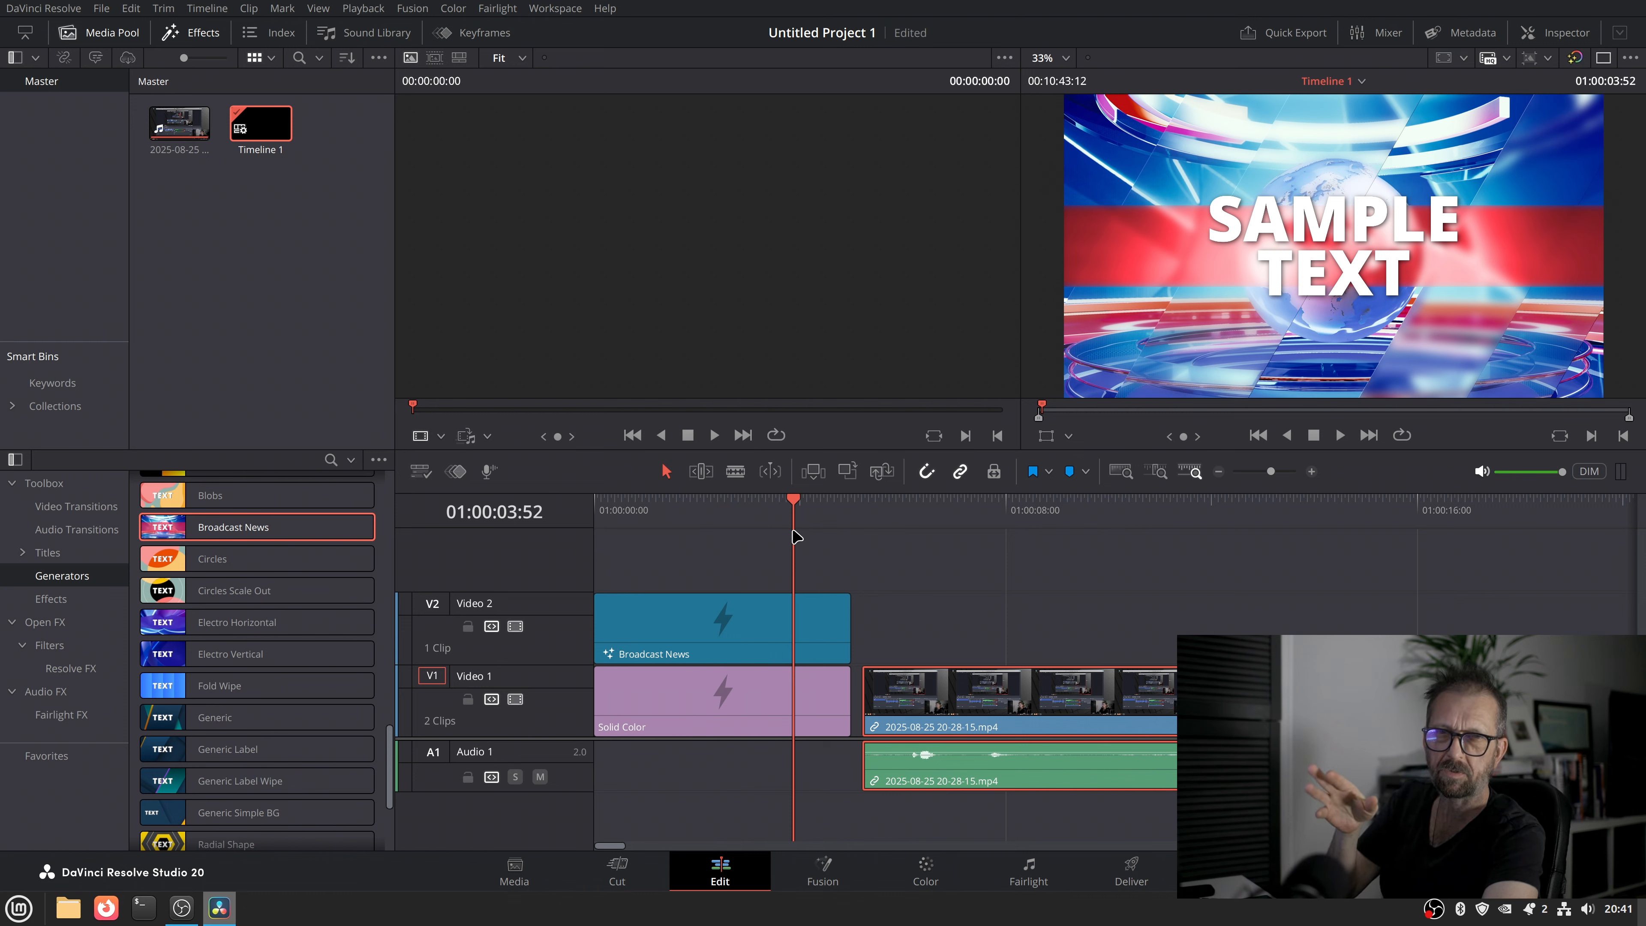
- Replace the Broadcast News text with MINT IS AWESOME, with AWESOME on a second line
{"action": "left_click", "coordinate": [771, 599]}
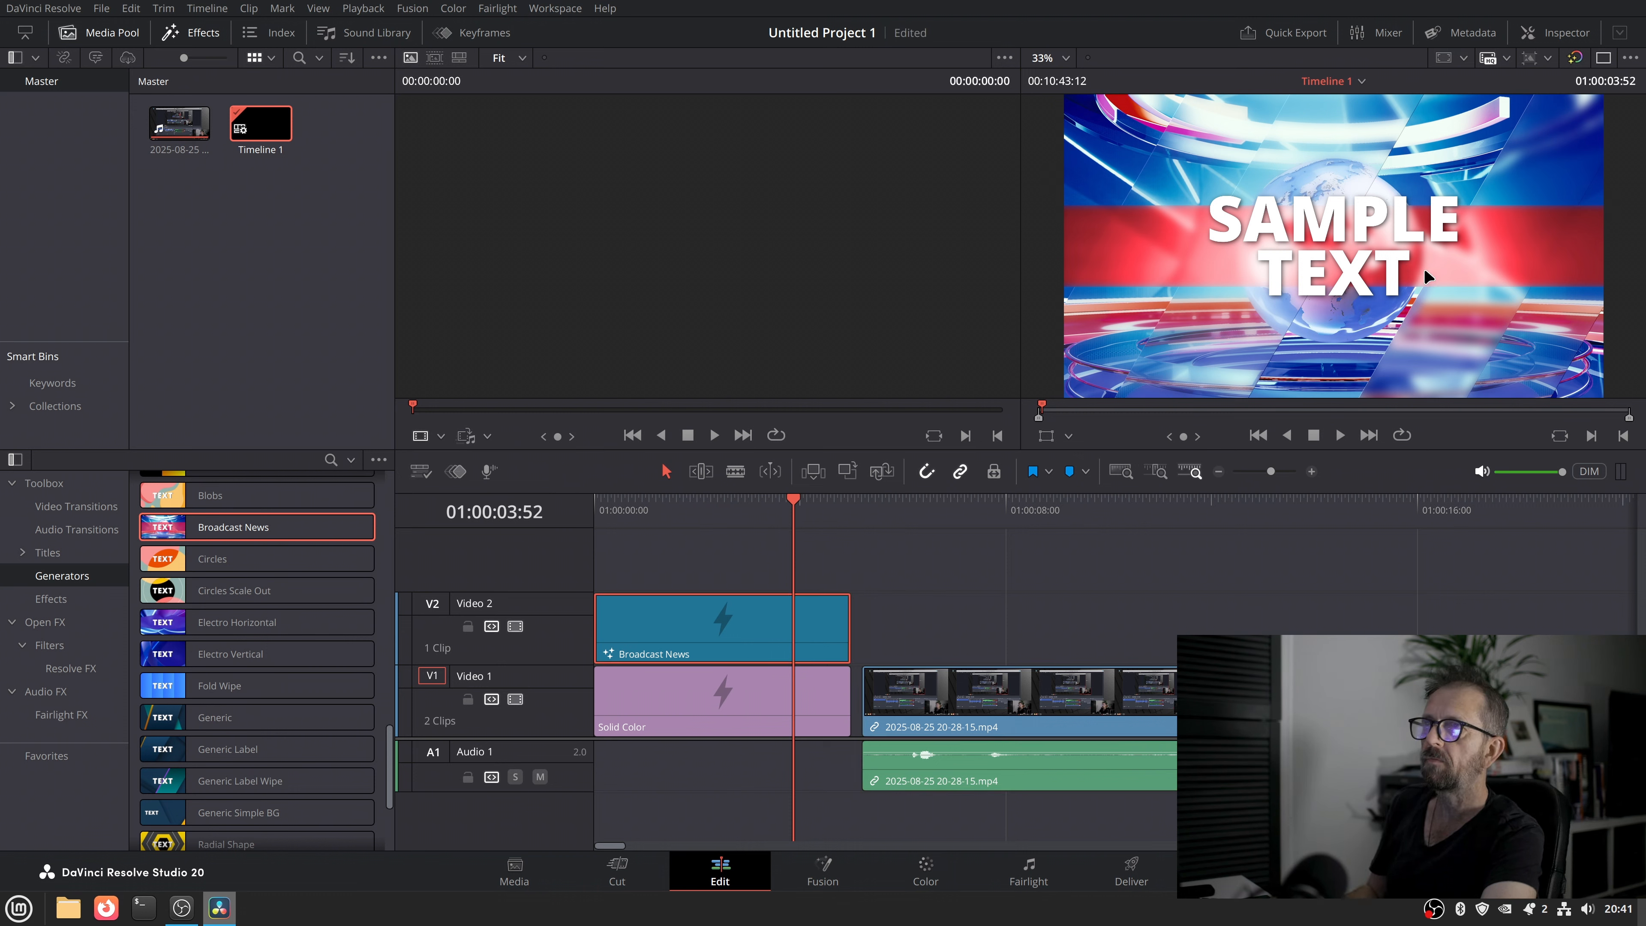
{"action": "left_click", "coordinate": [1533, 34]}
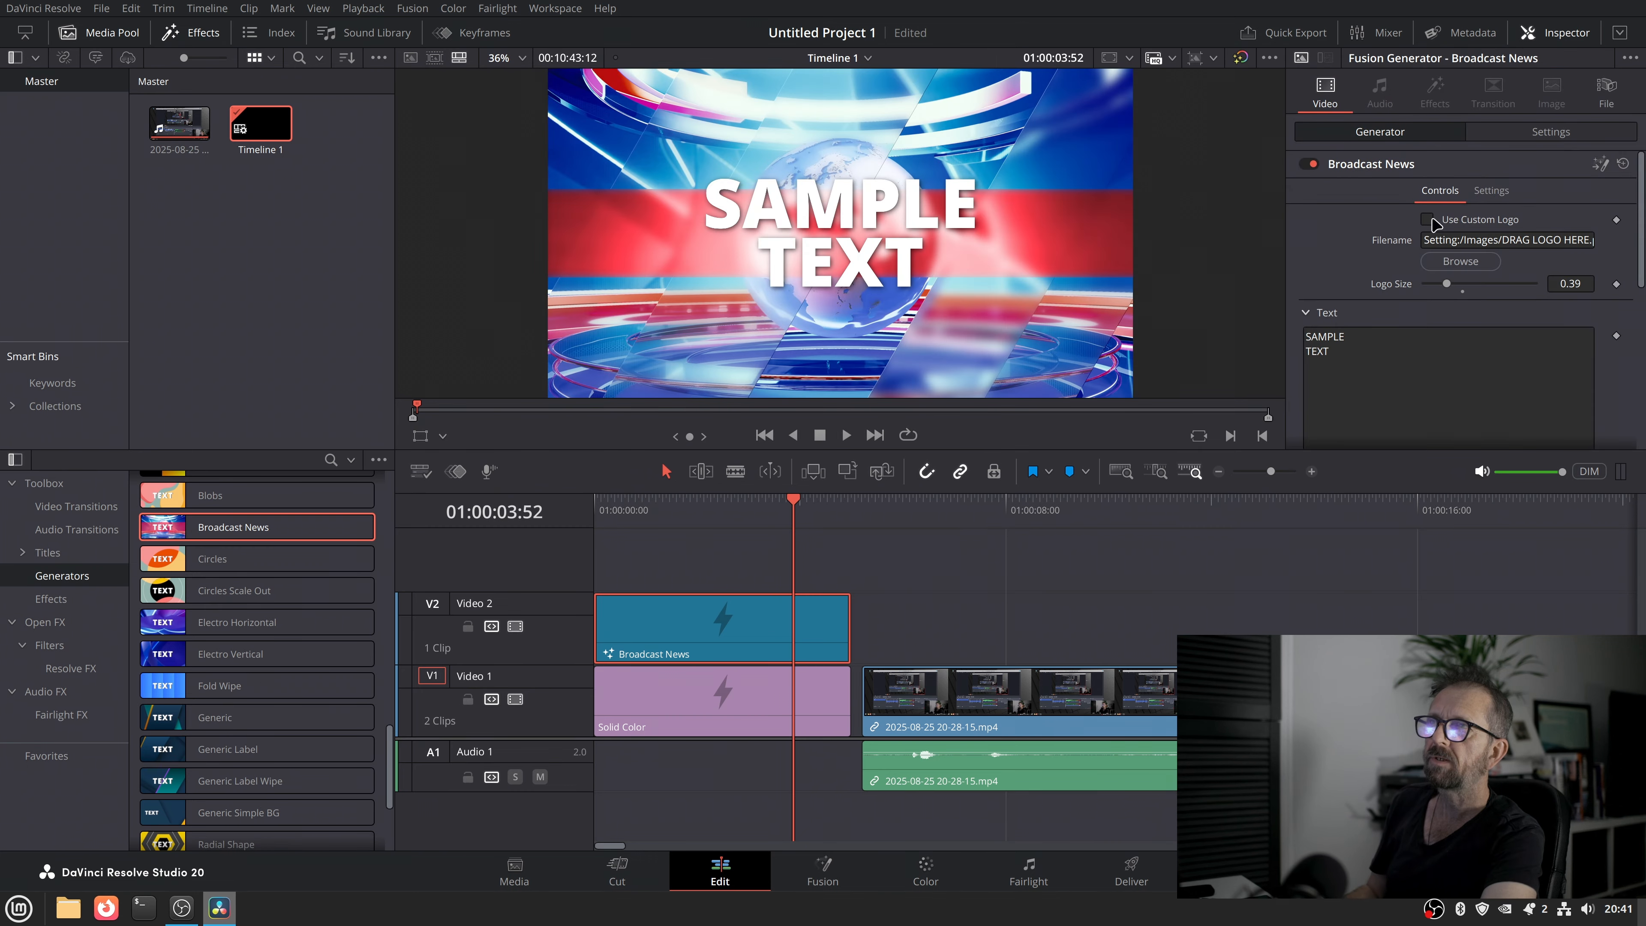
{"action": "left_click", "coordinate": [1348, 363]}
{"action": "key", "text": "ctrl+a"}
{"action": "key", "text": "BackSpace"}
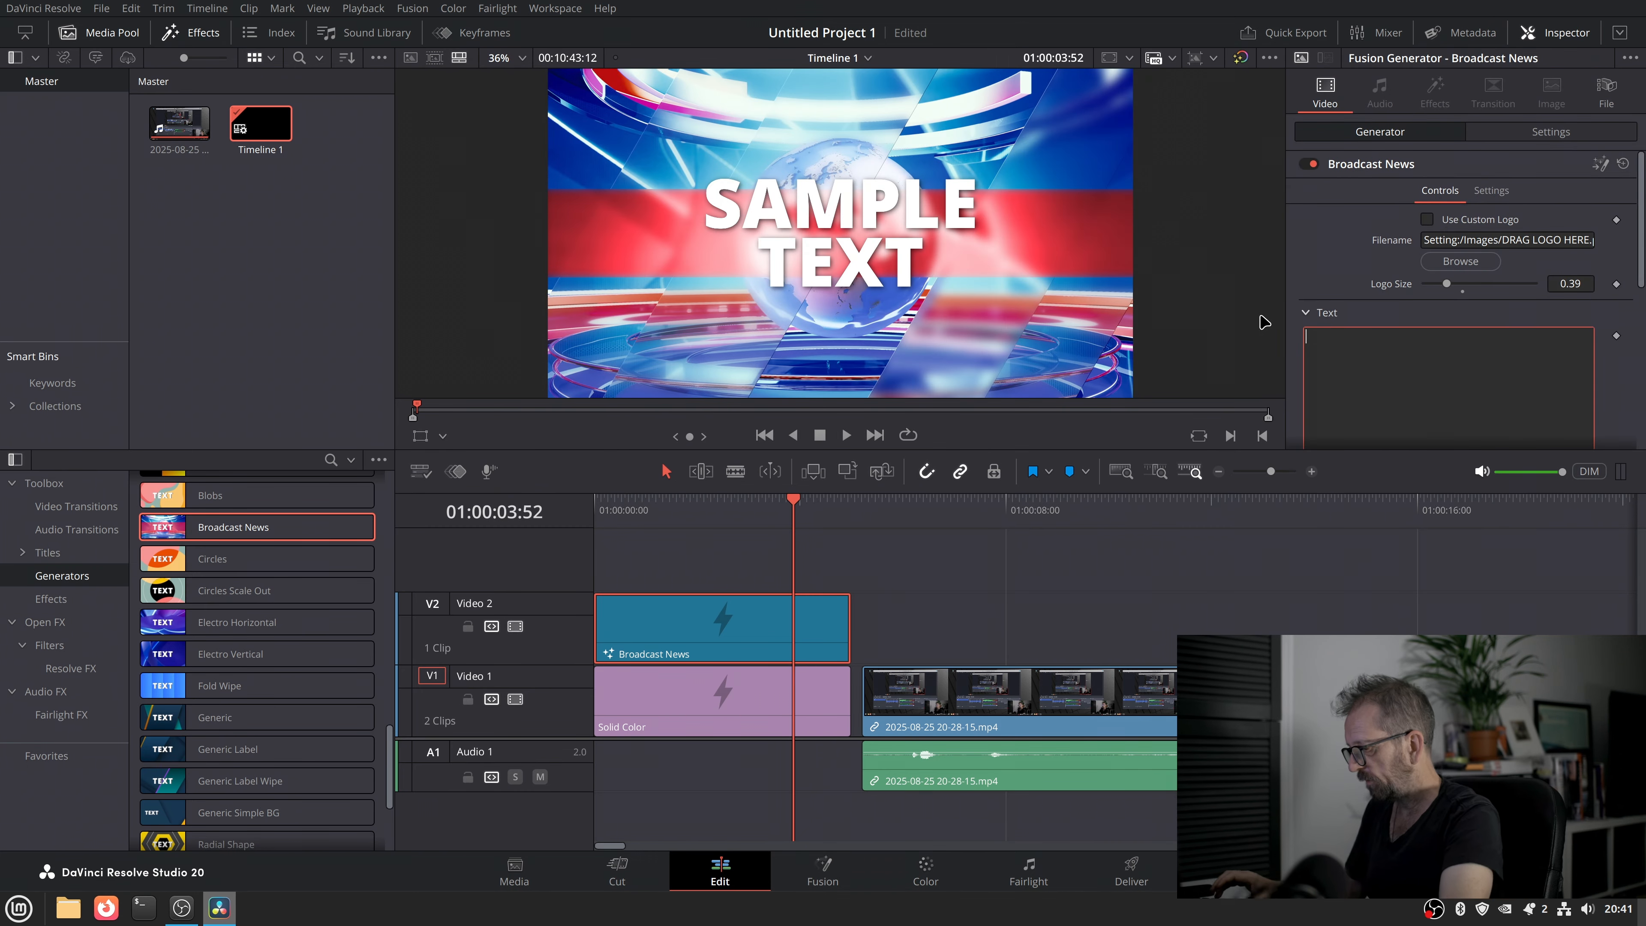
{"action": "type", "text": "MIN"}
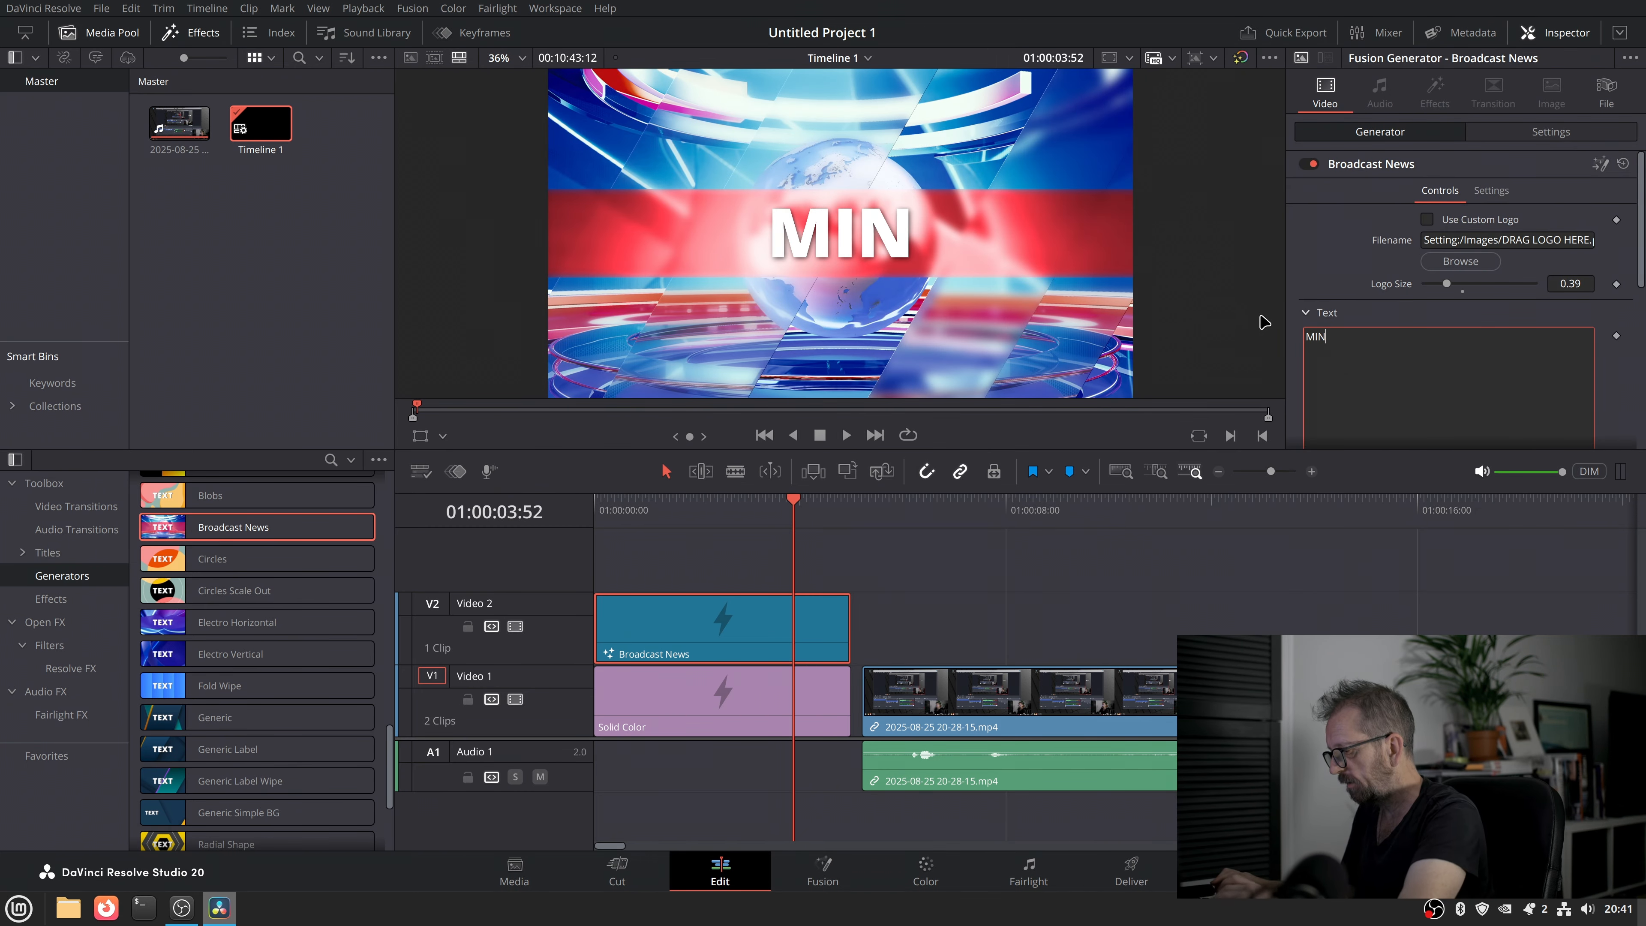
{"action": "type", "text": "T "}
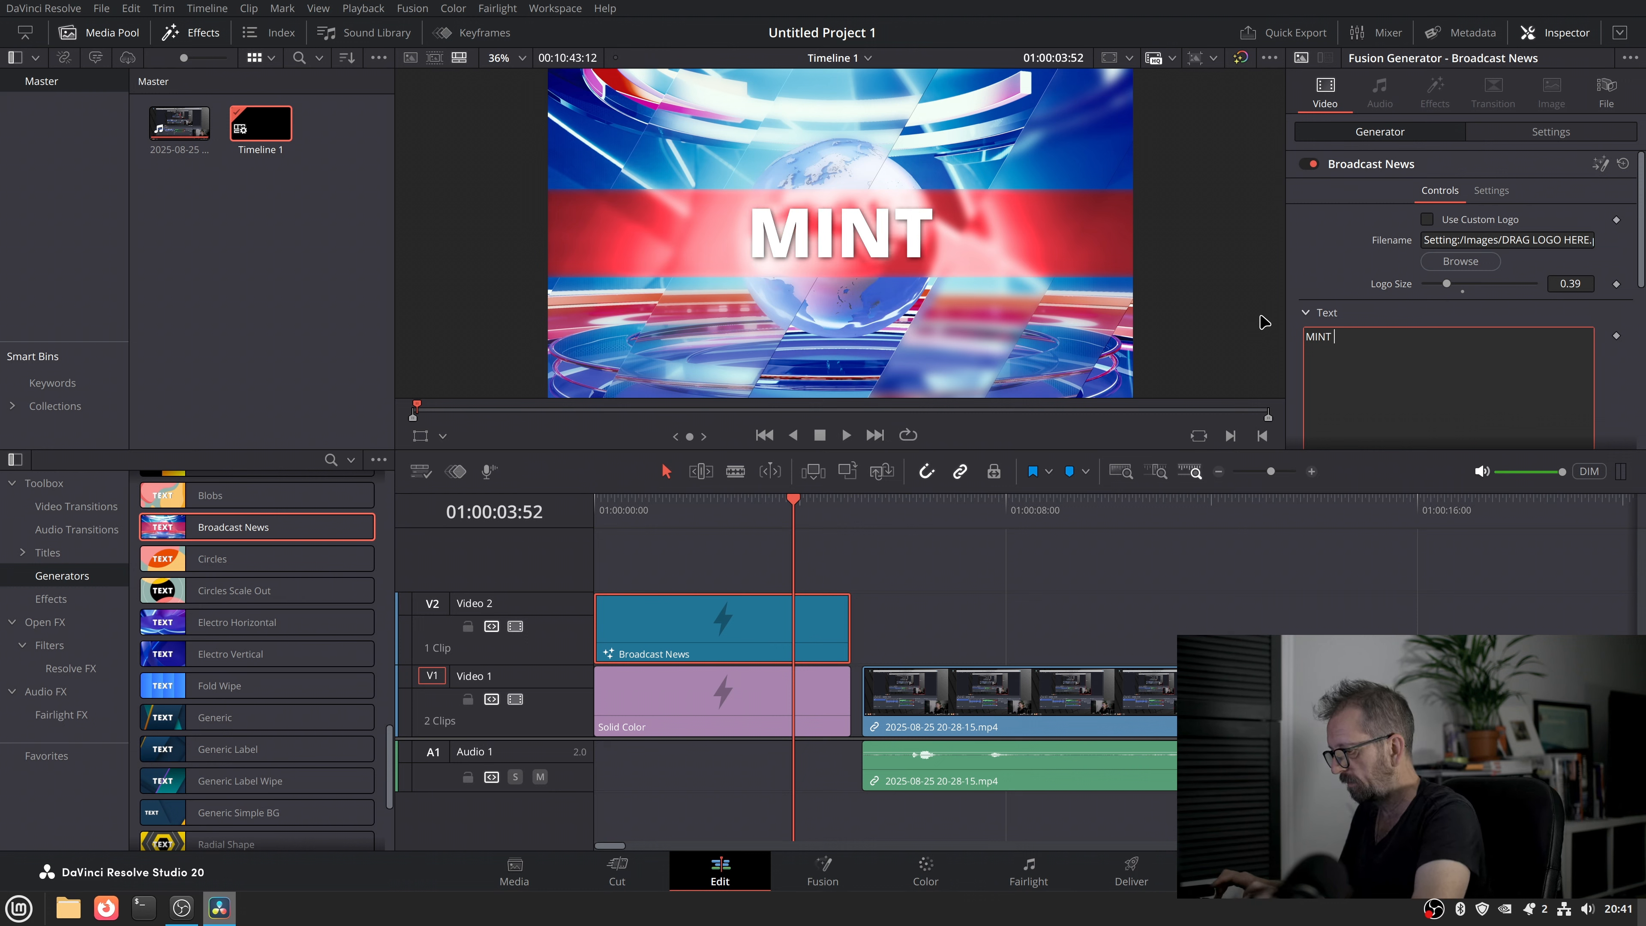
{"action": "type", "text": "IS AWES"}
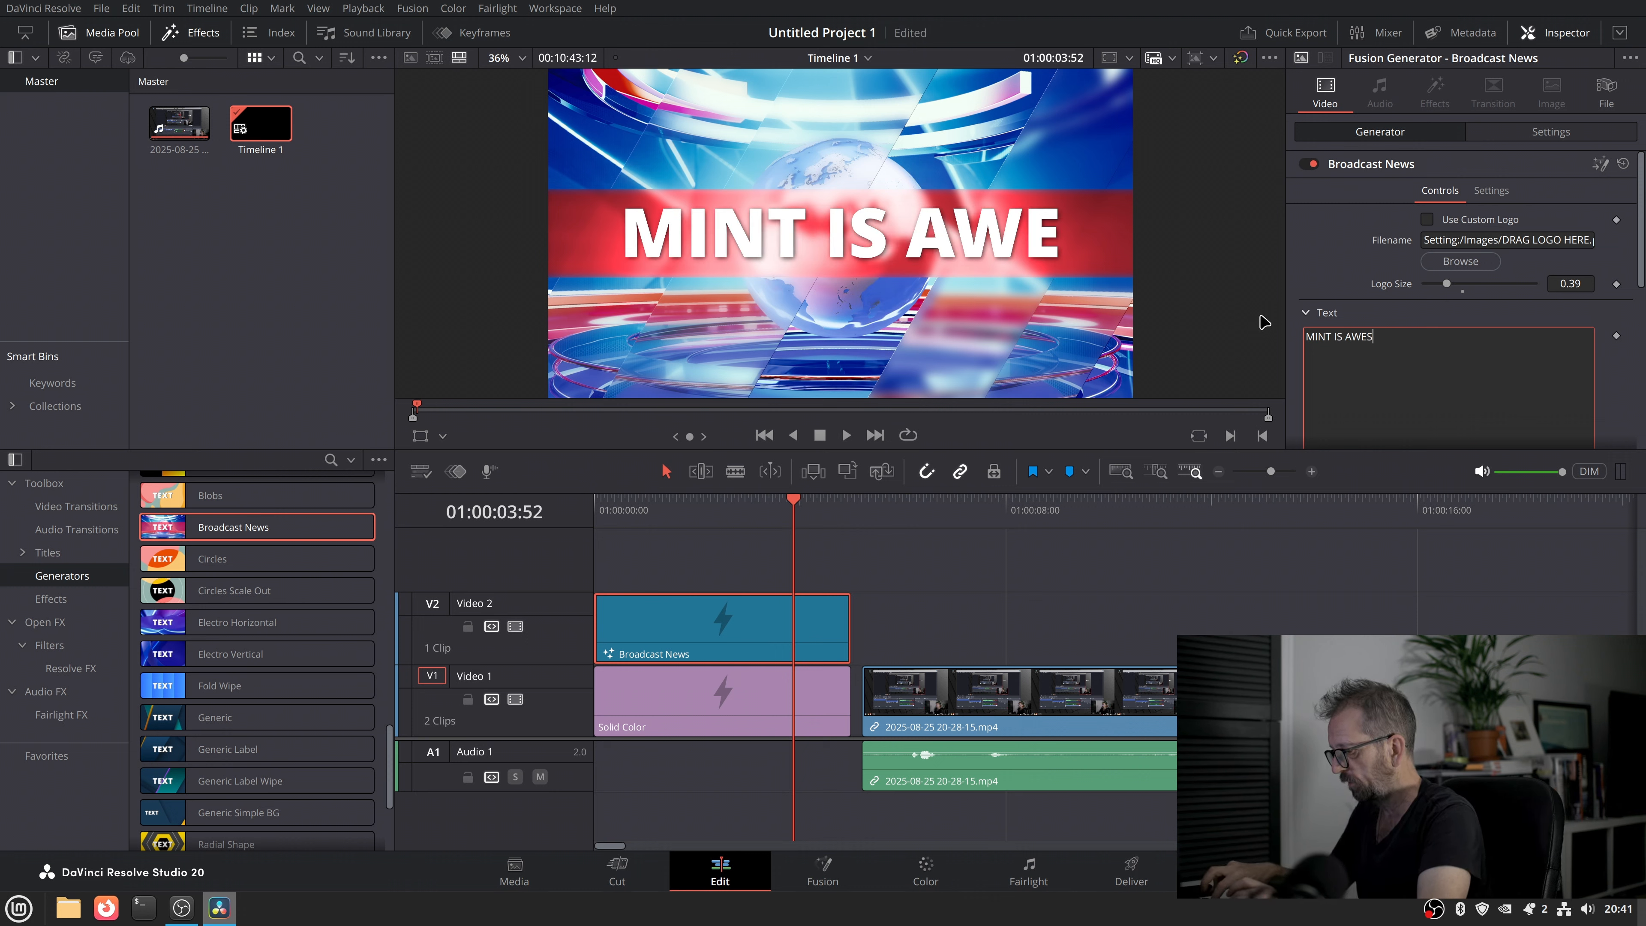
{"action": "type", "text": "OME"}
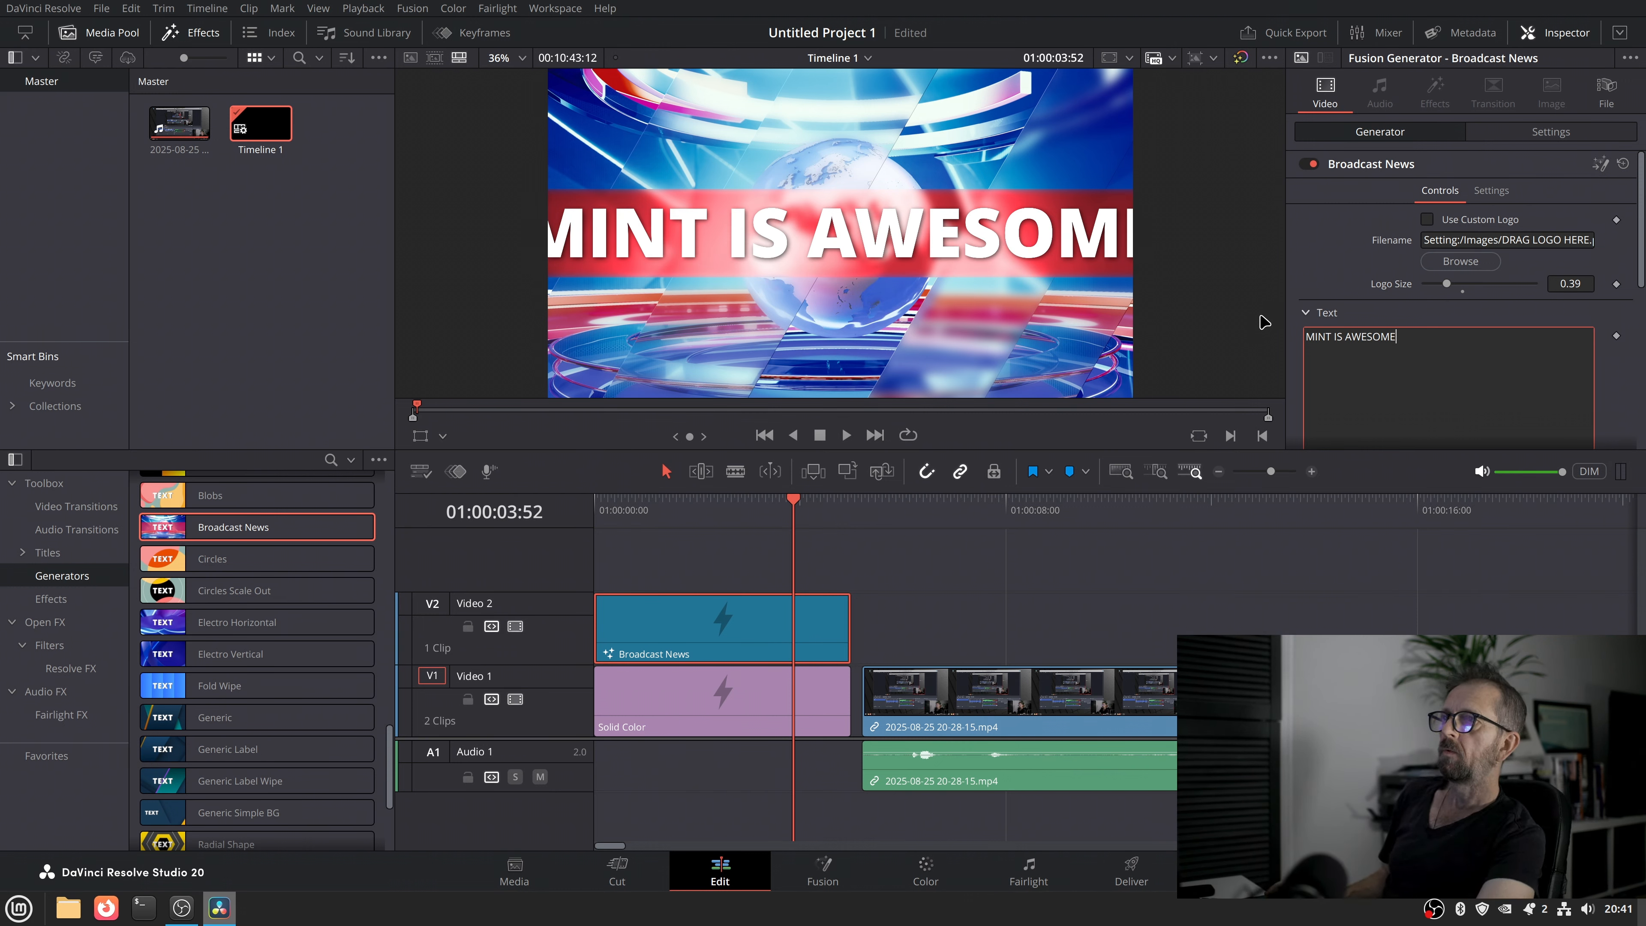
{"action": "left_click", "coordinate": [1344, 337]}
{"action": "key", "text": "Return"}
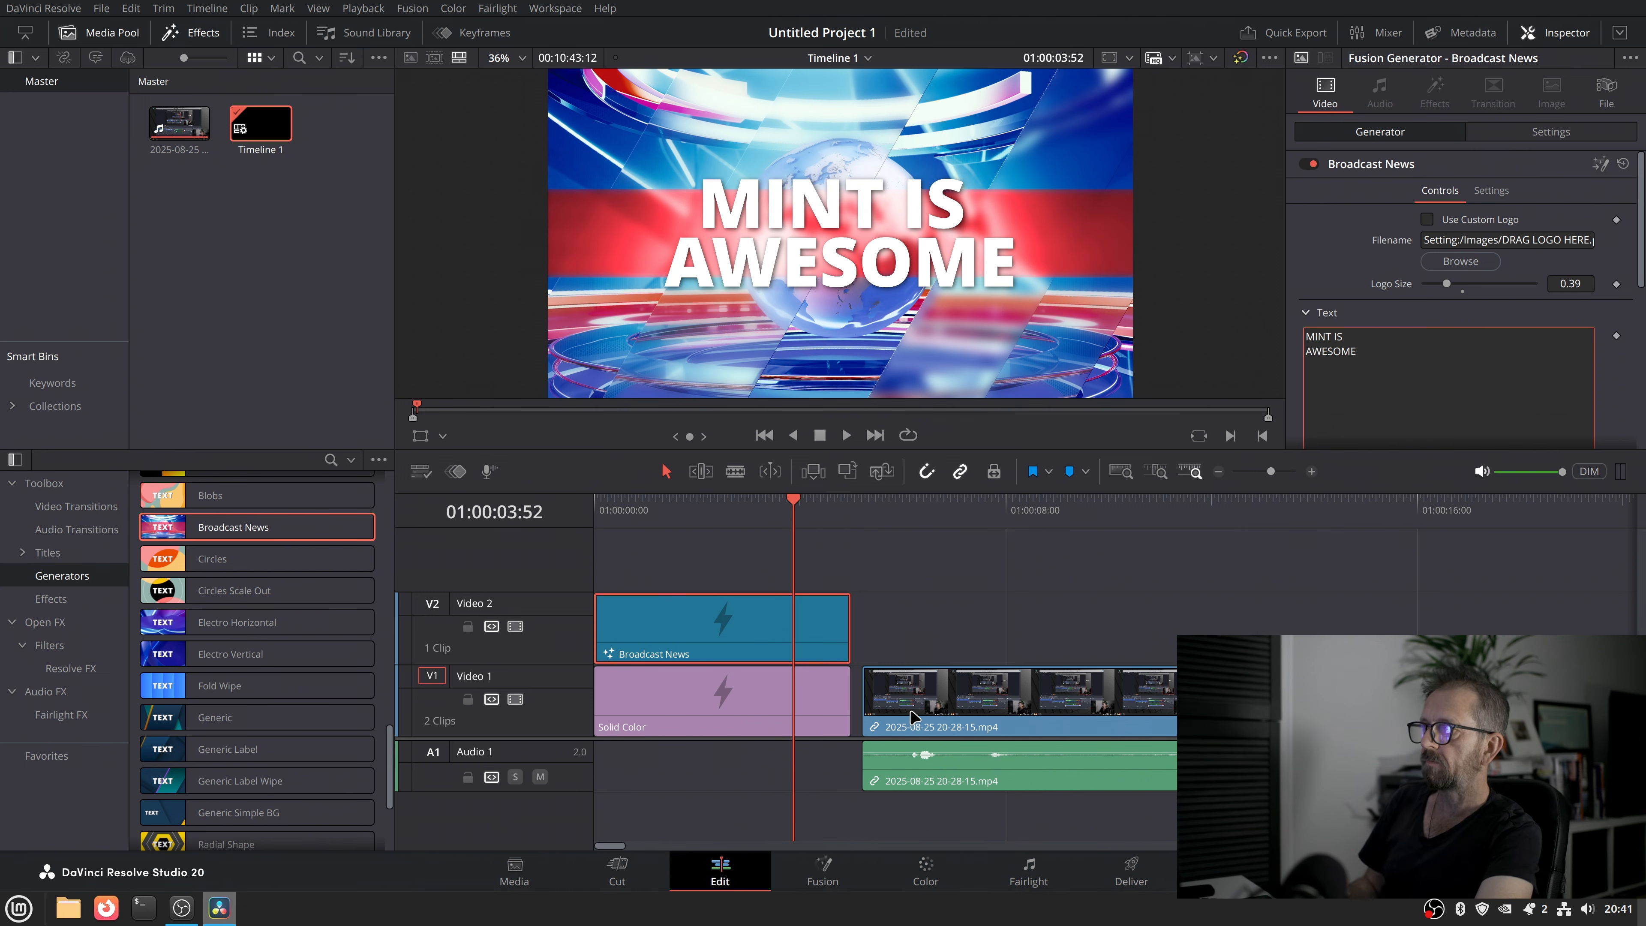
- Move the recording clip directly against the end of the Solid Color clip and save the project
{"action": "left_click_drag", "start_coordinate": [972, 736], "coordinate": [961, 736]}
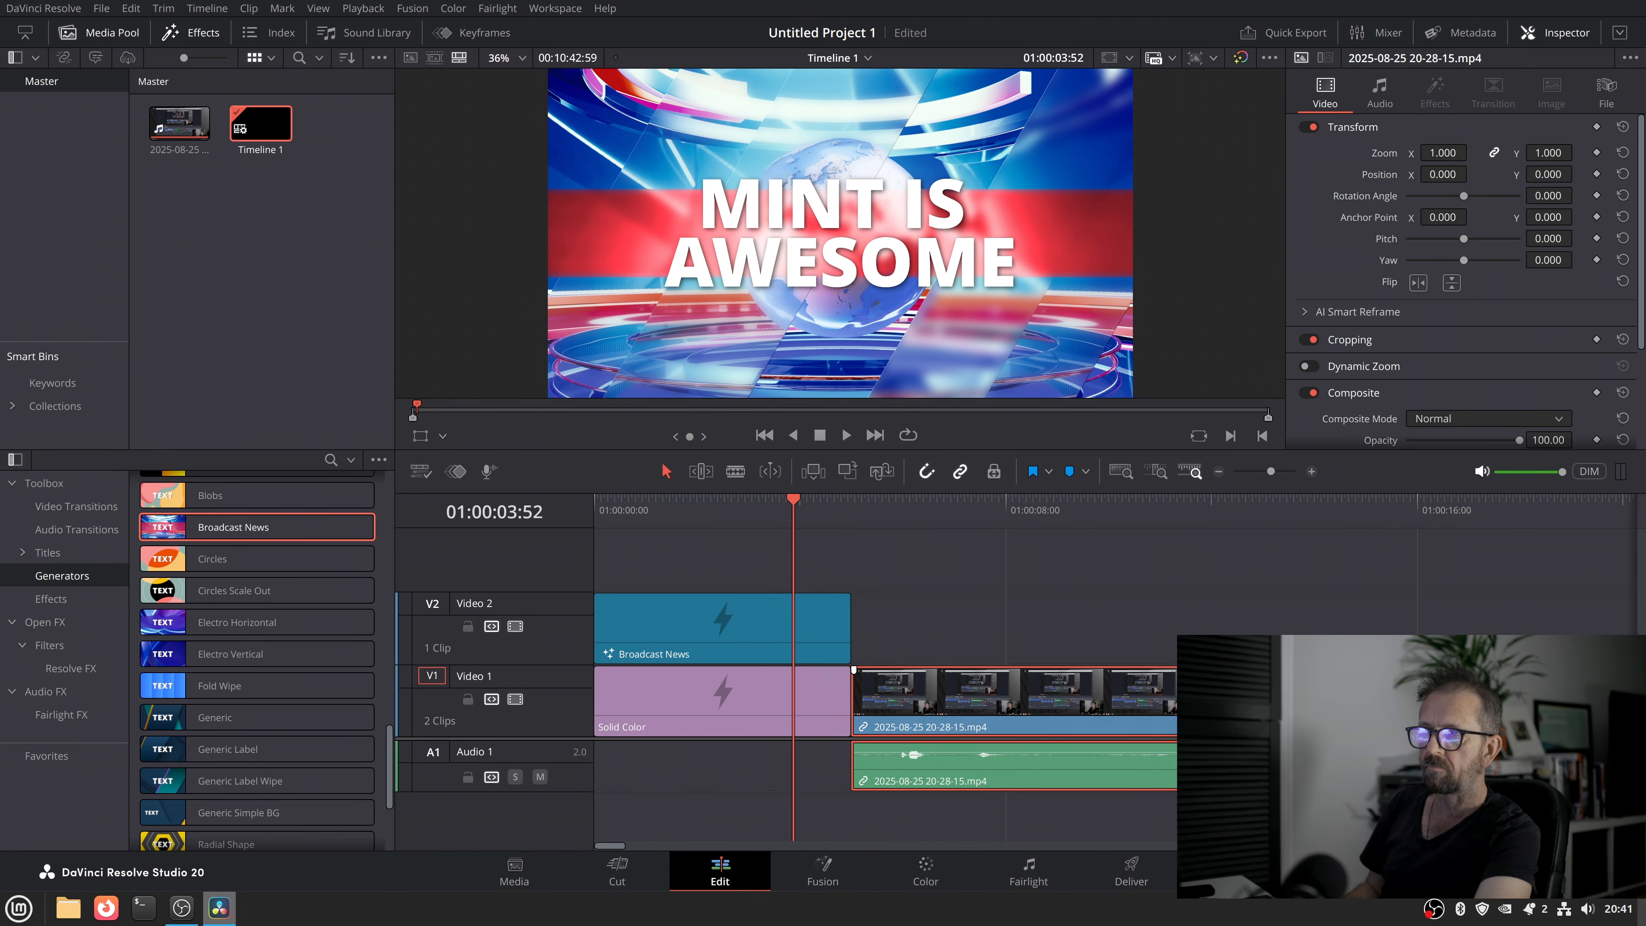
{"action": "key", "text": "ctrl+s"}
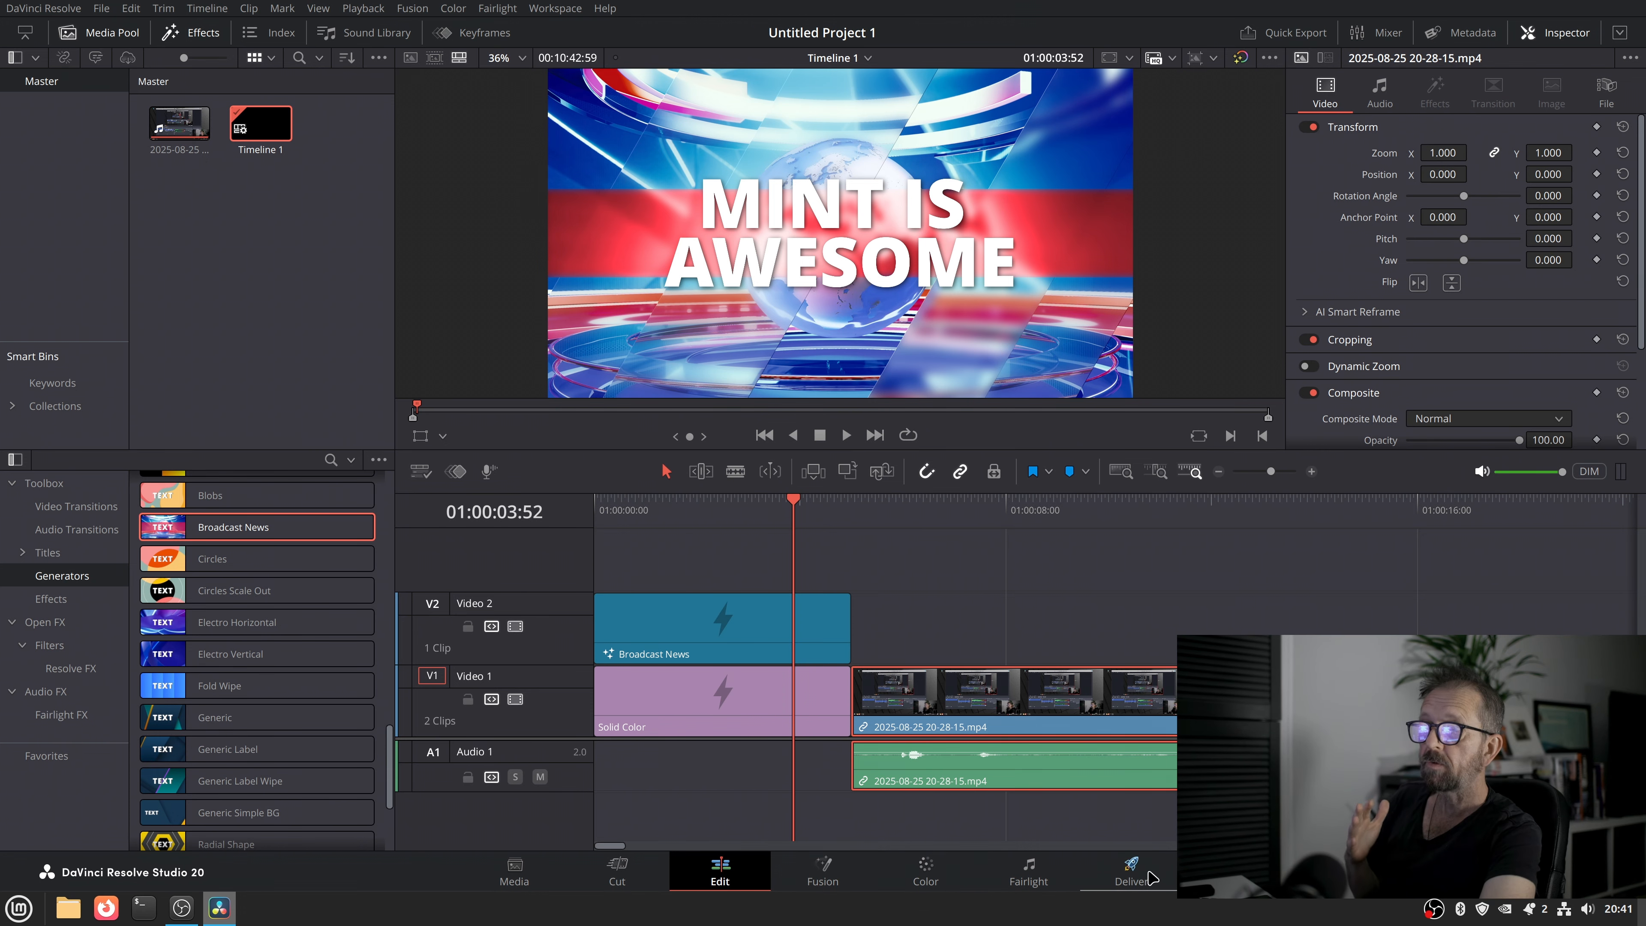
- On the Deliver page, set the render location to the Videos folder and the video format to MP4
{"action": "left_click", "coordinate": [1133, 870]}
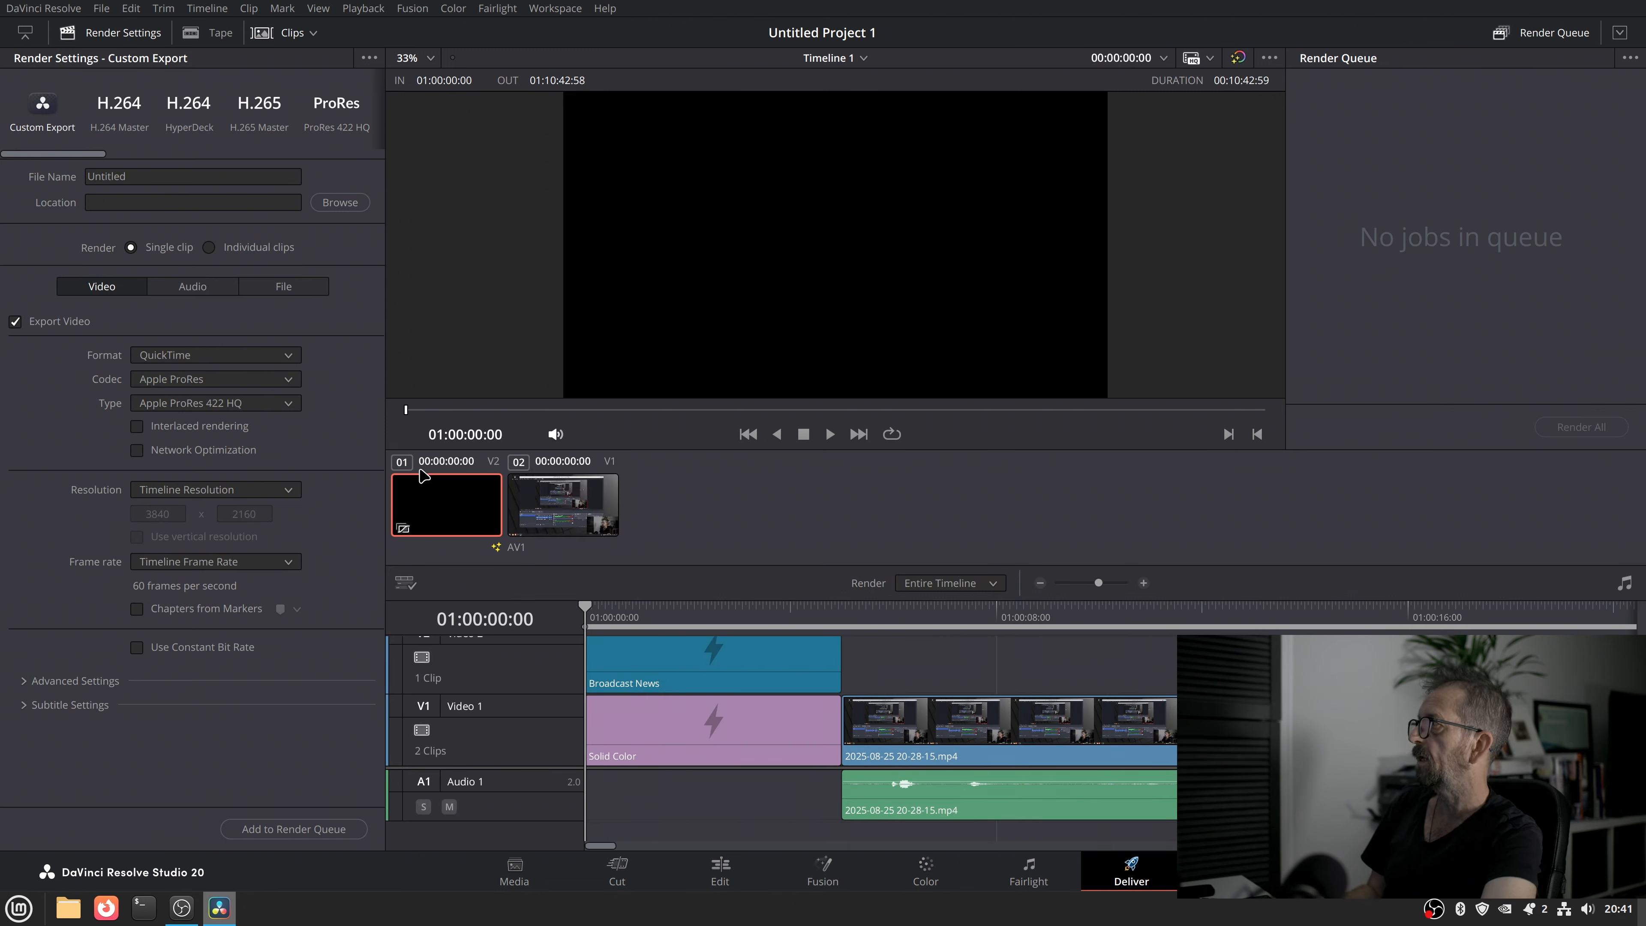
{"action": "left_click", "coordinate": [174, 180]}
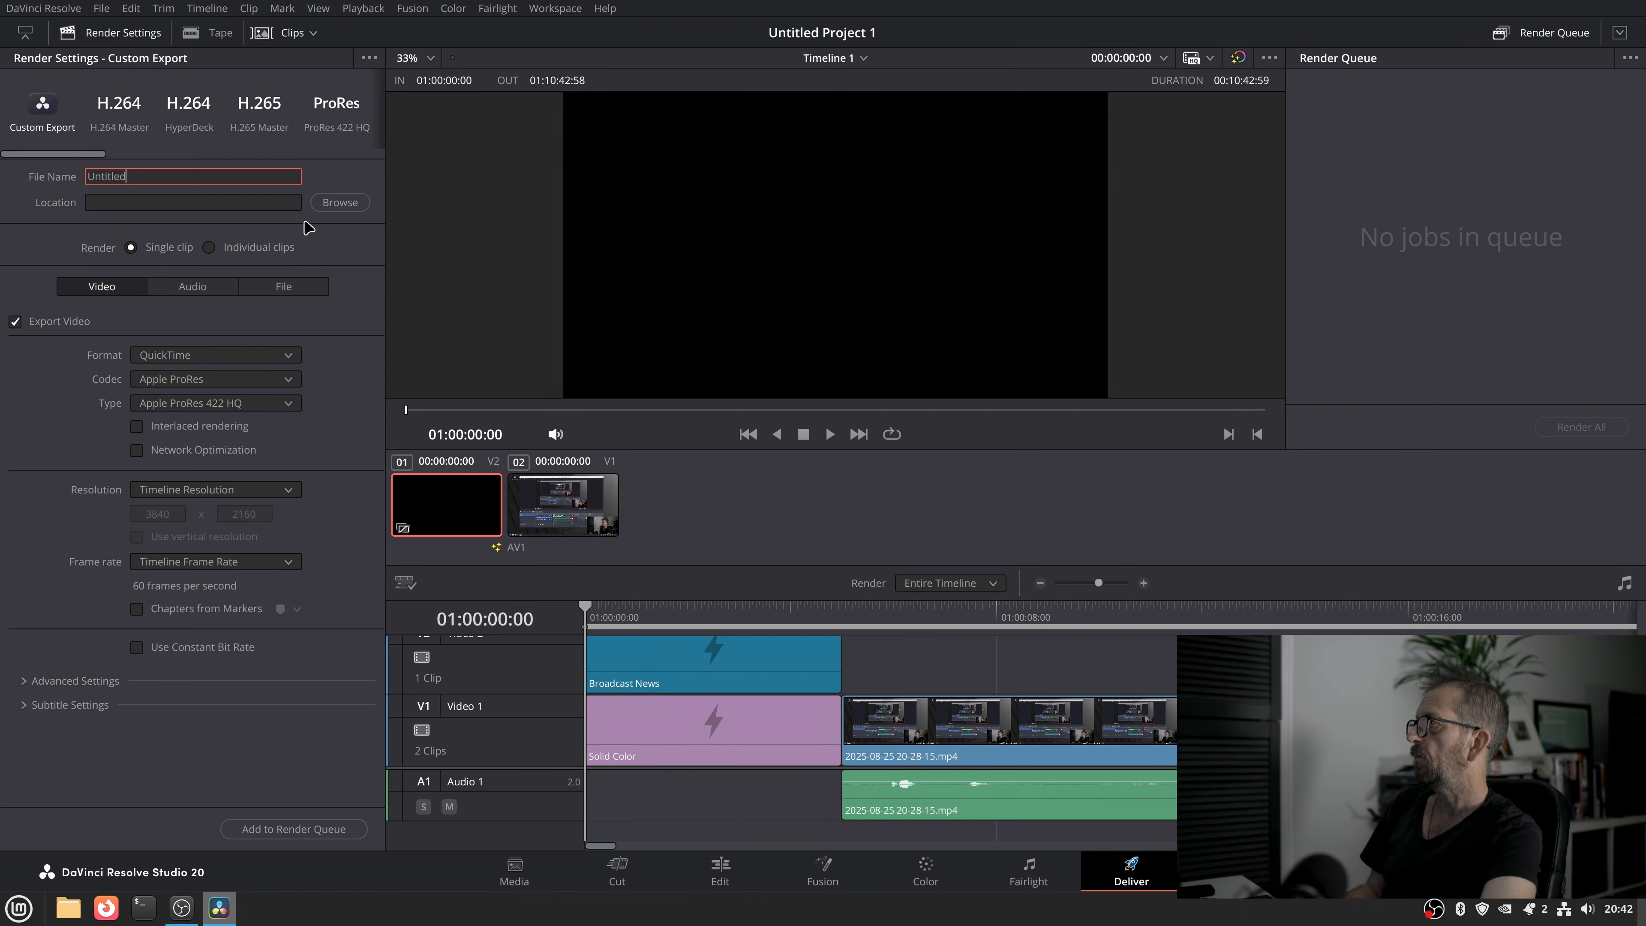
{"action": "left_click", "coordinate": [331, 204]}
{"action": "left_click", "coordinate": [740, 275]}
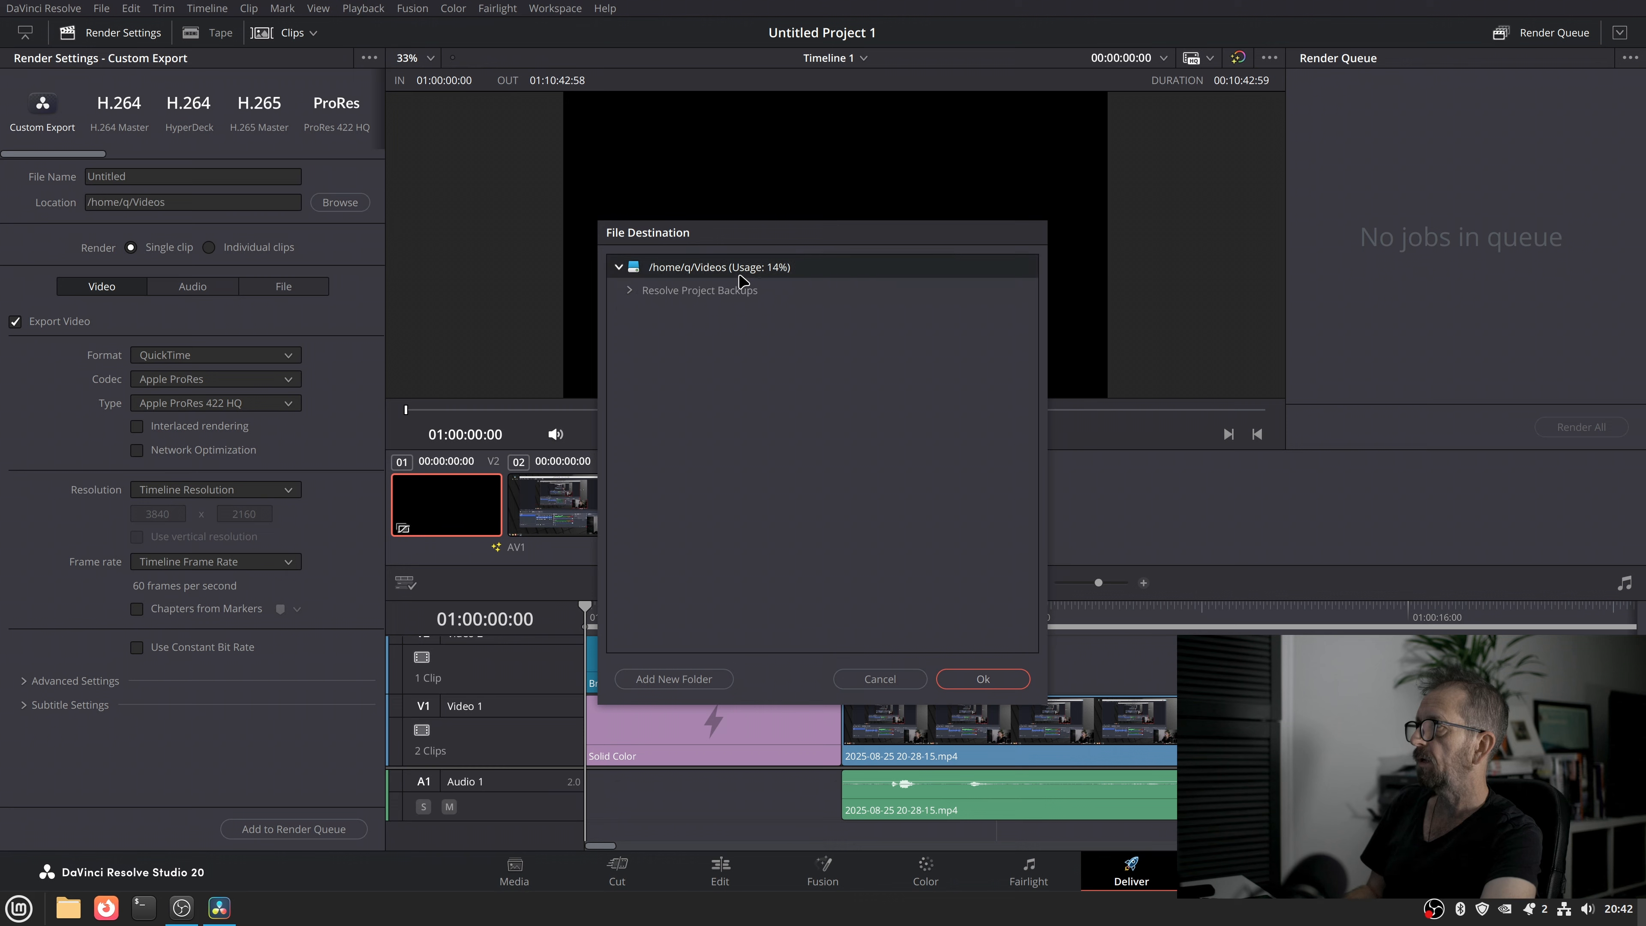
{"action": "left_click", "coordinate": [1004, 682]}
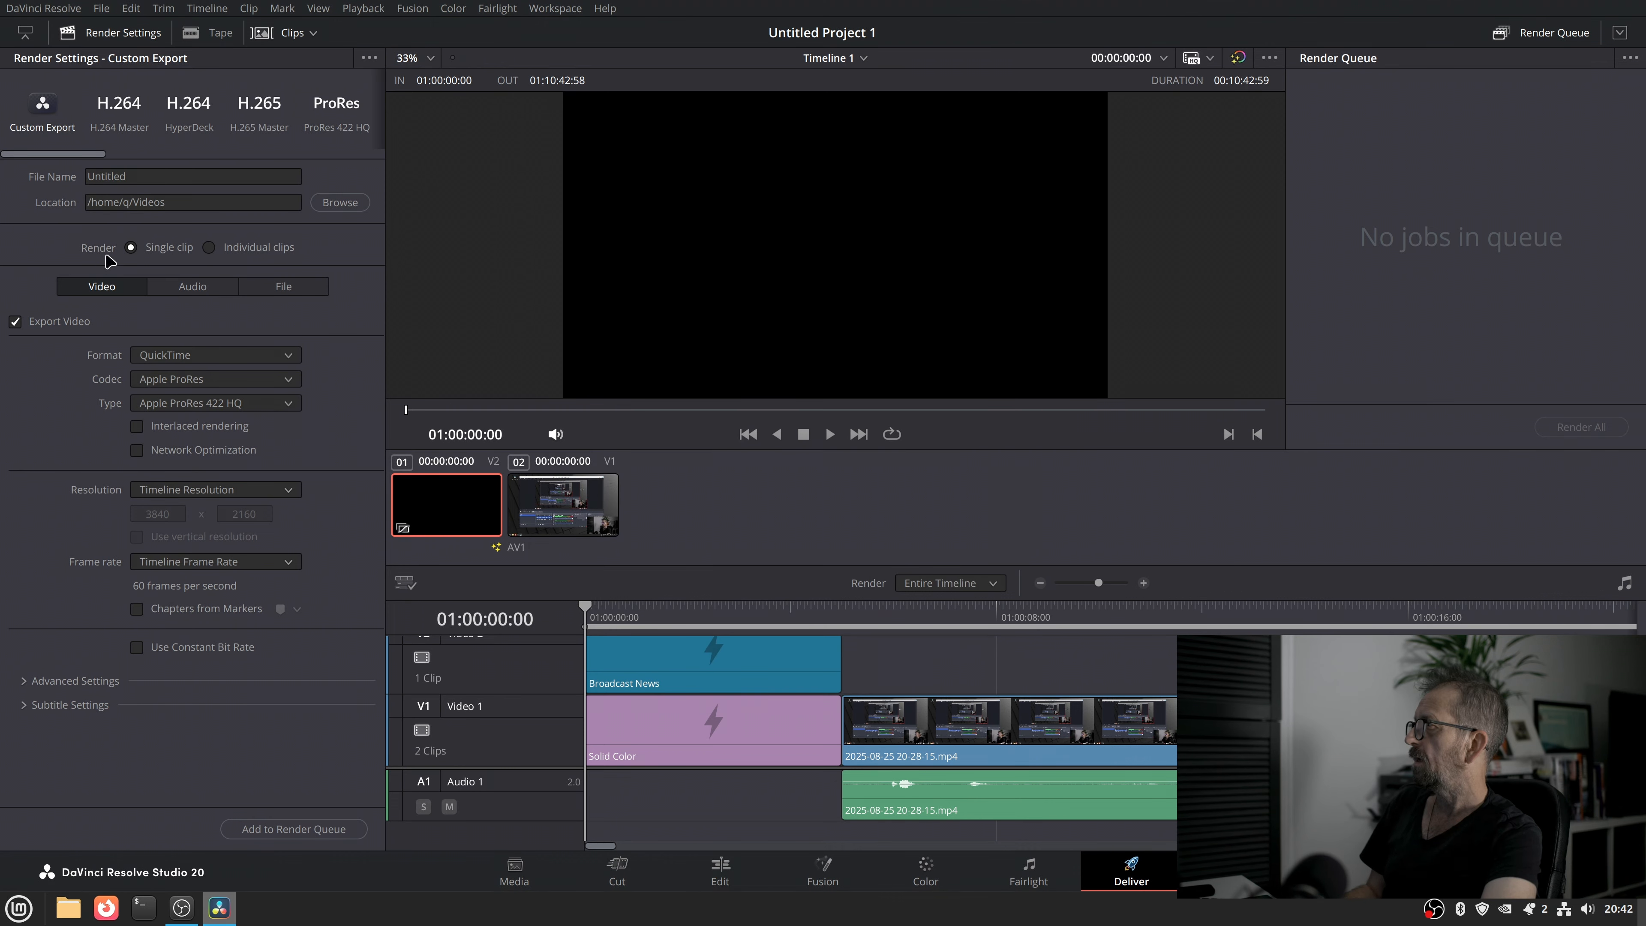
{"action": "left_click", "coordinate": [283, 359]}
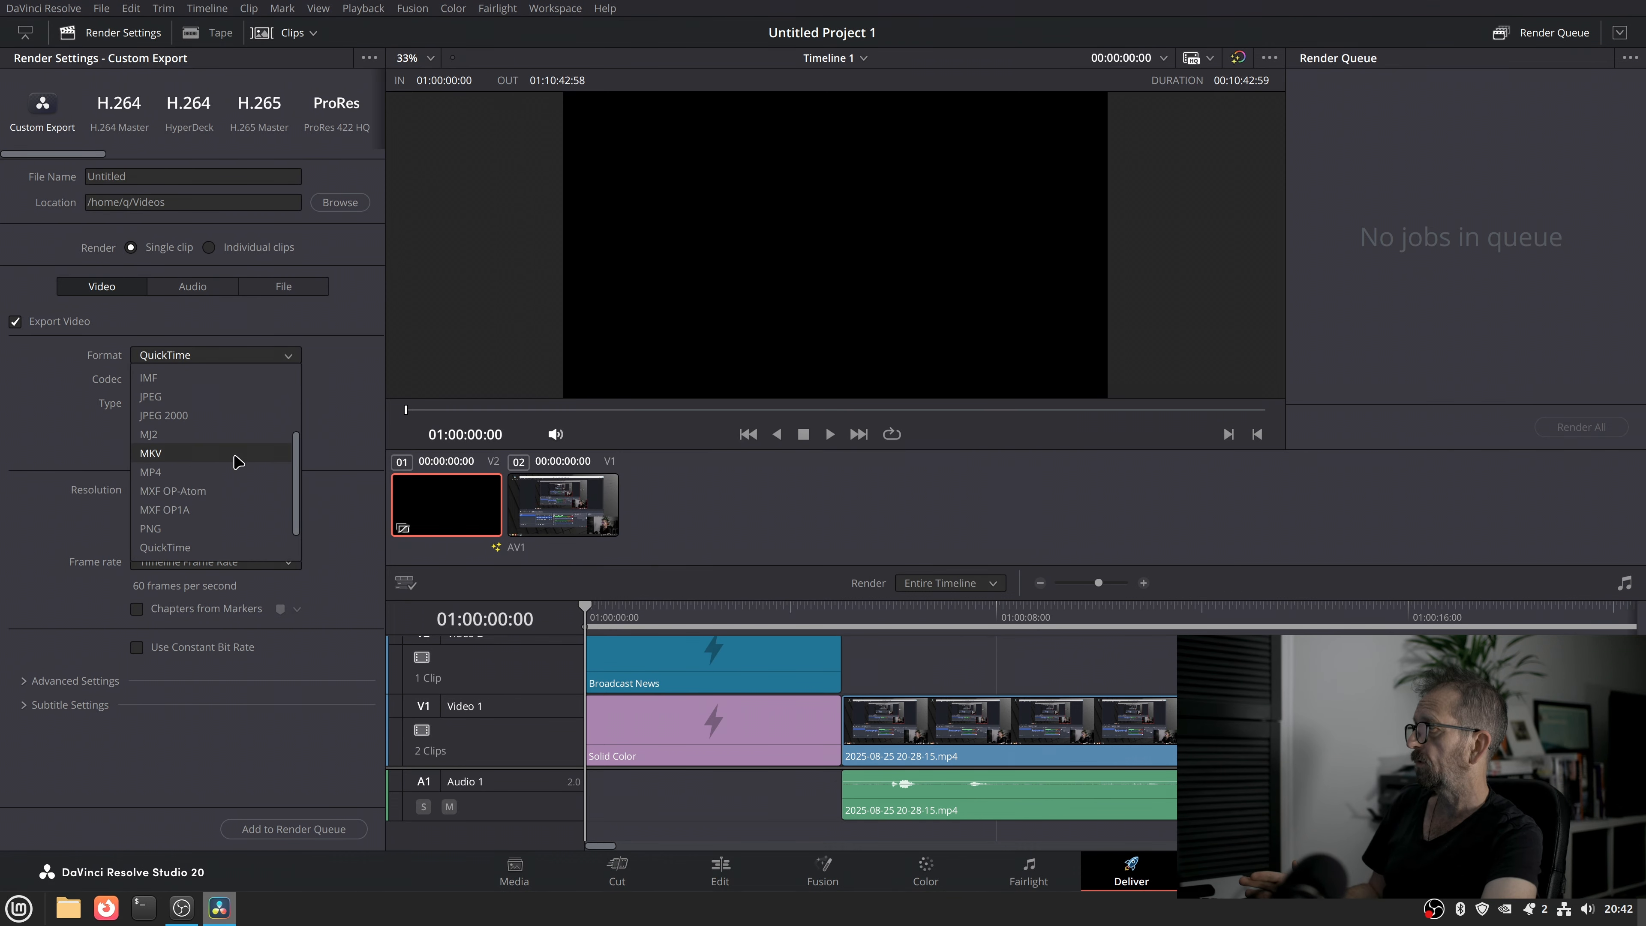
{"action": "left_click", "coordinate": [235, 475]}
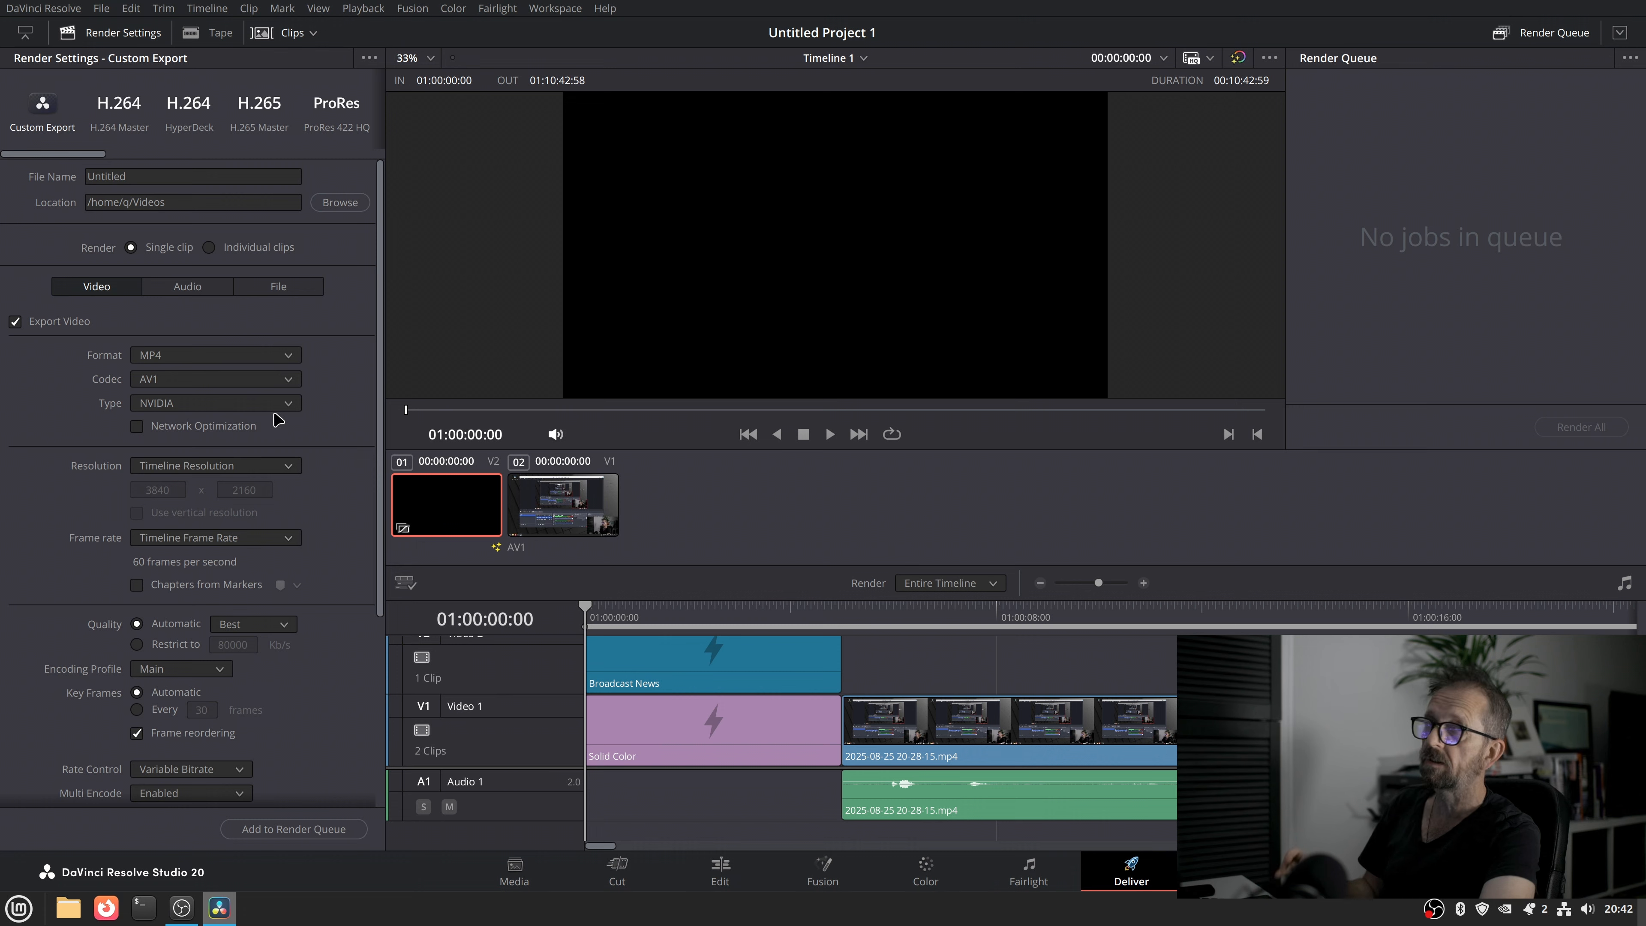
- Check the available MP4 codecs and the remaining render settings, and preview the title at 01:00:04:20
{"action": "left_click", "coordinate": [277, 382]}
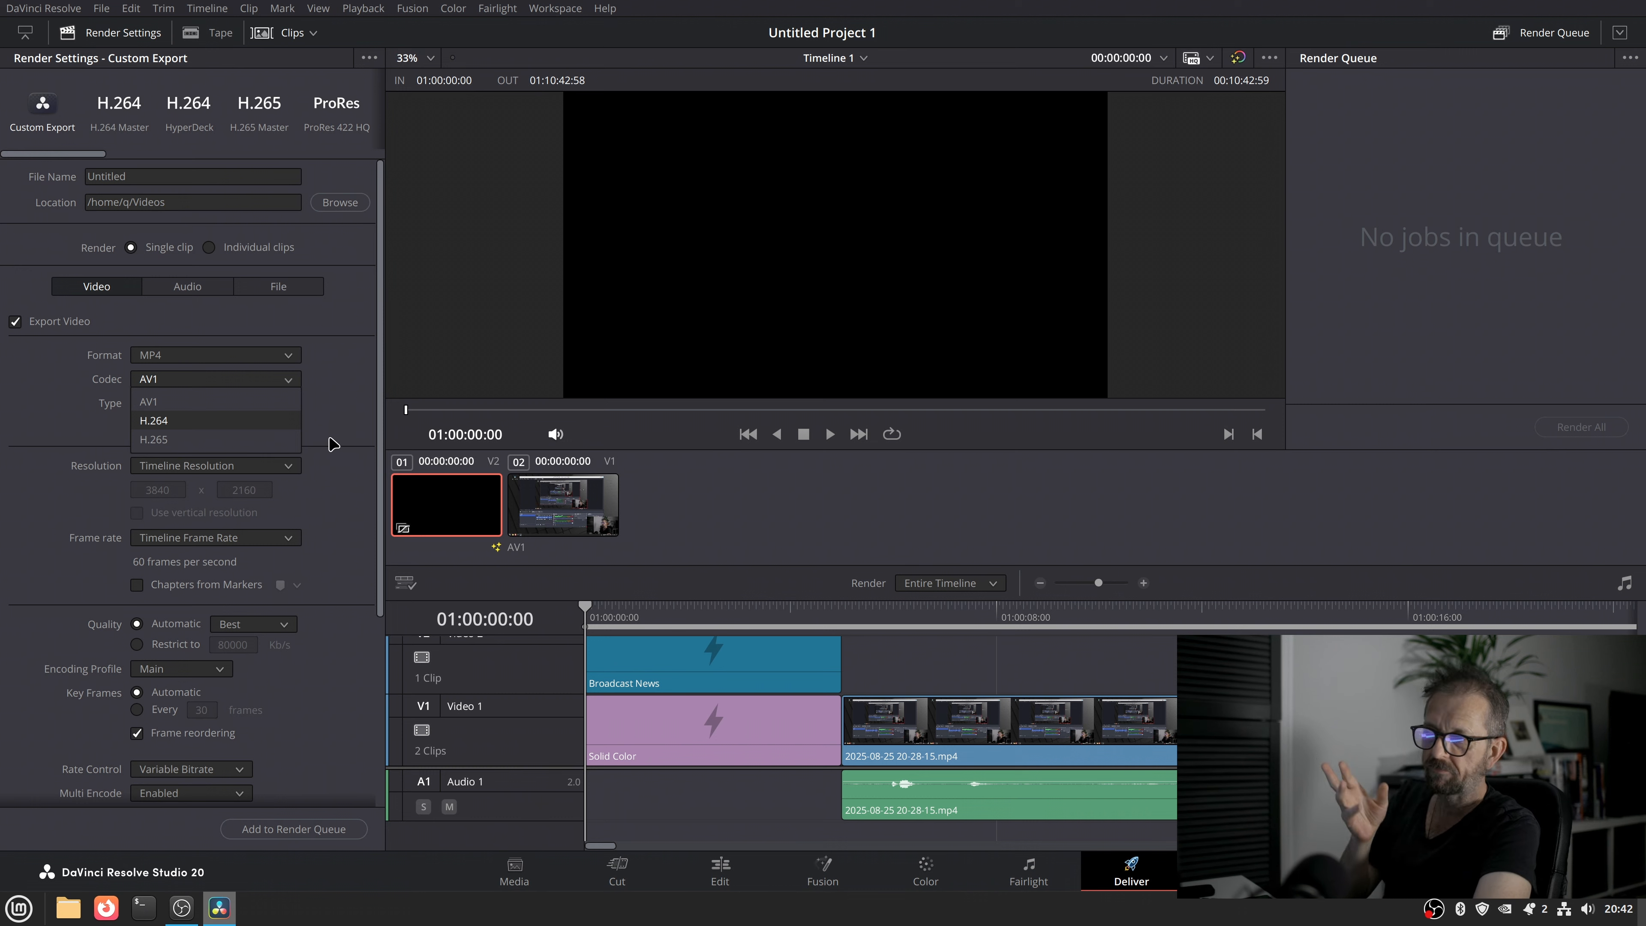
{"action": "left_click", "coordinate": [340, 431]}
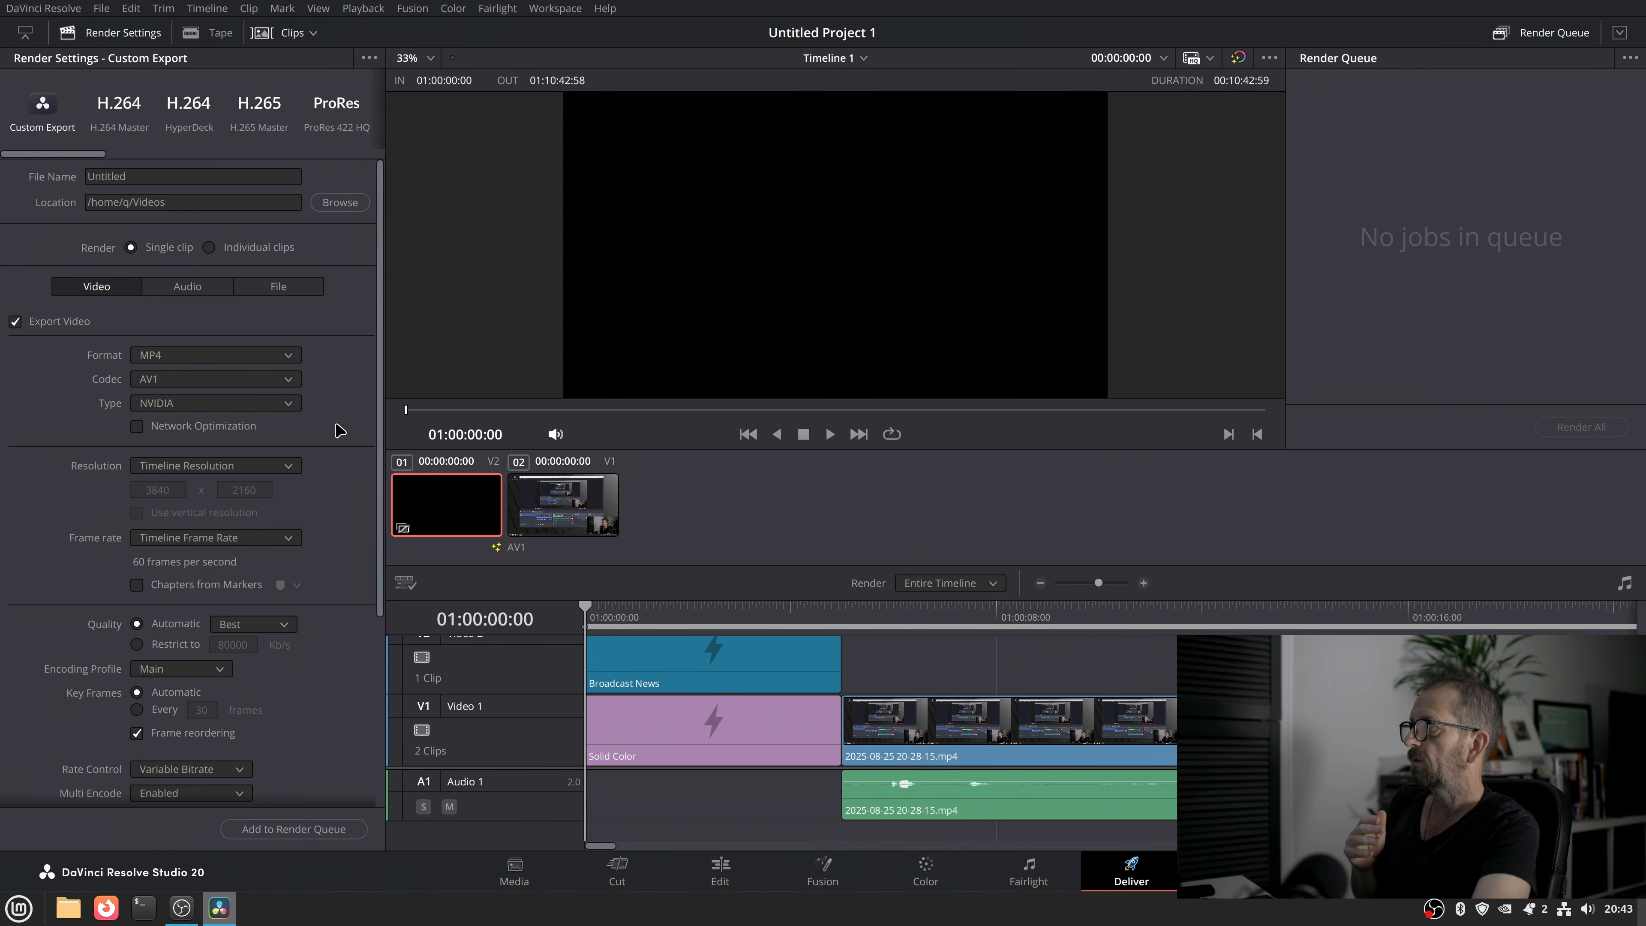
{"action": "scroll", "coordinate": [357, 467], "scroll_direction": "down", "scroll_amount": 5}
{"action": "scroll", "coordinate": [363, 512], "scroll_direction": "up", "scroll_amount": 5}
{"action": "left_click", "coordinate": [658, 612]}
{"action": "left_click_drag", "start_coordinate": [725, 615], "coordinate": [808, 620]}
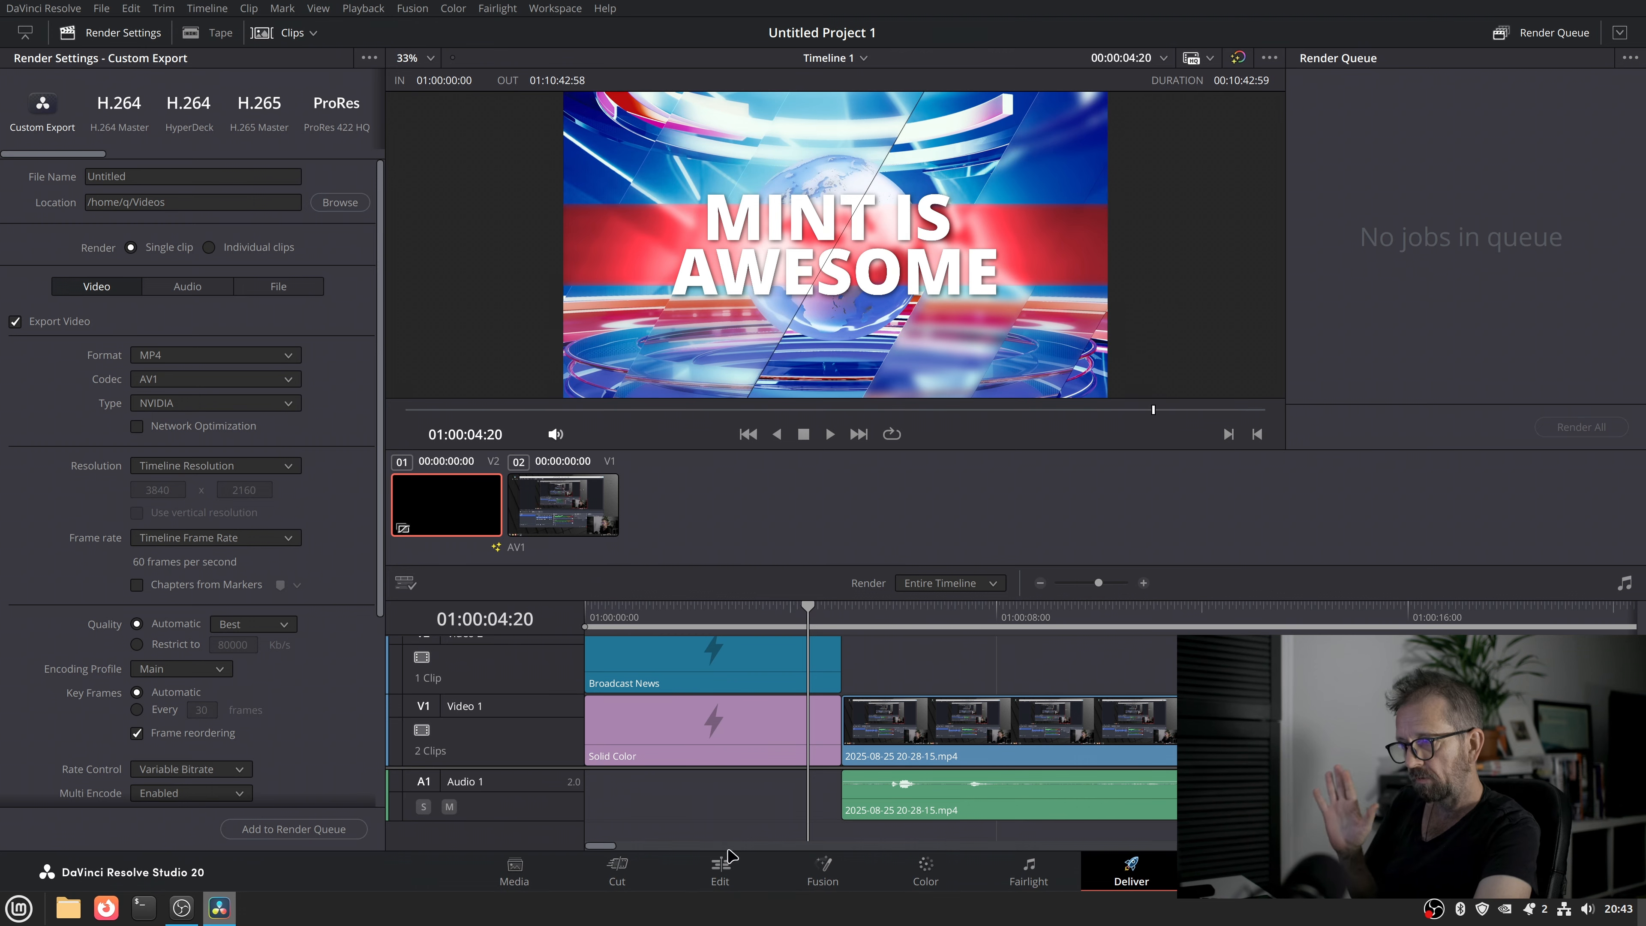
- On the Edit page, enable AI Voice Isolation with an amount of 46 and the AI Dialogue Leveler for the recording clip
{"action": "left_click", "coordinate": [721, 869]}
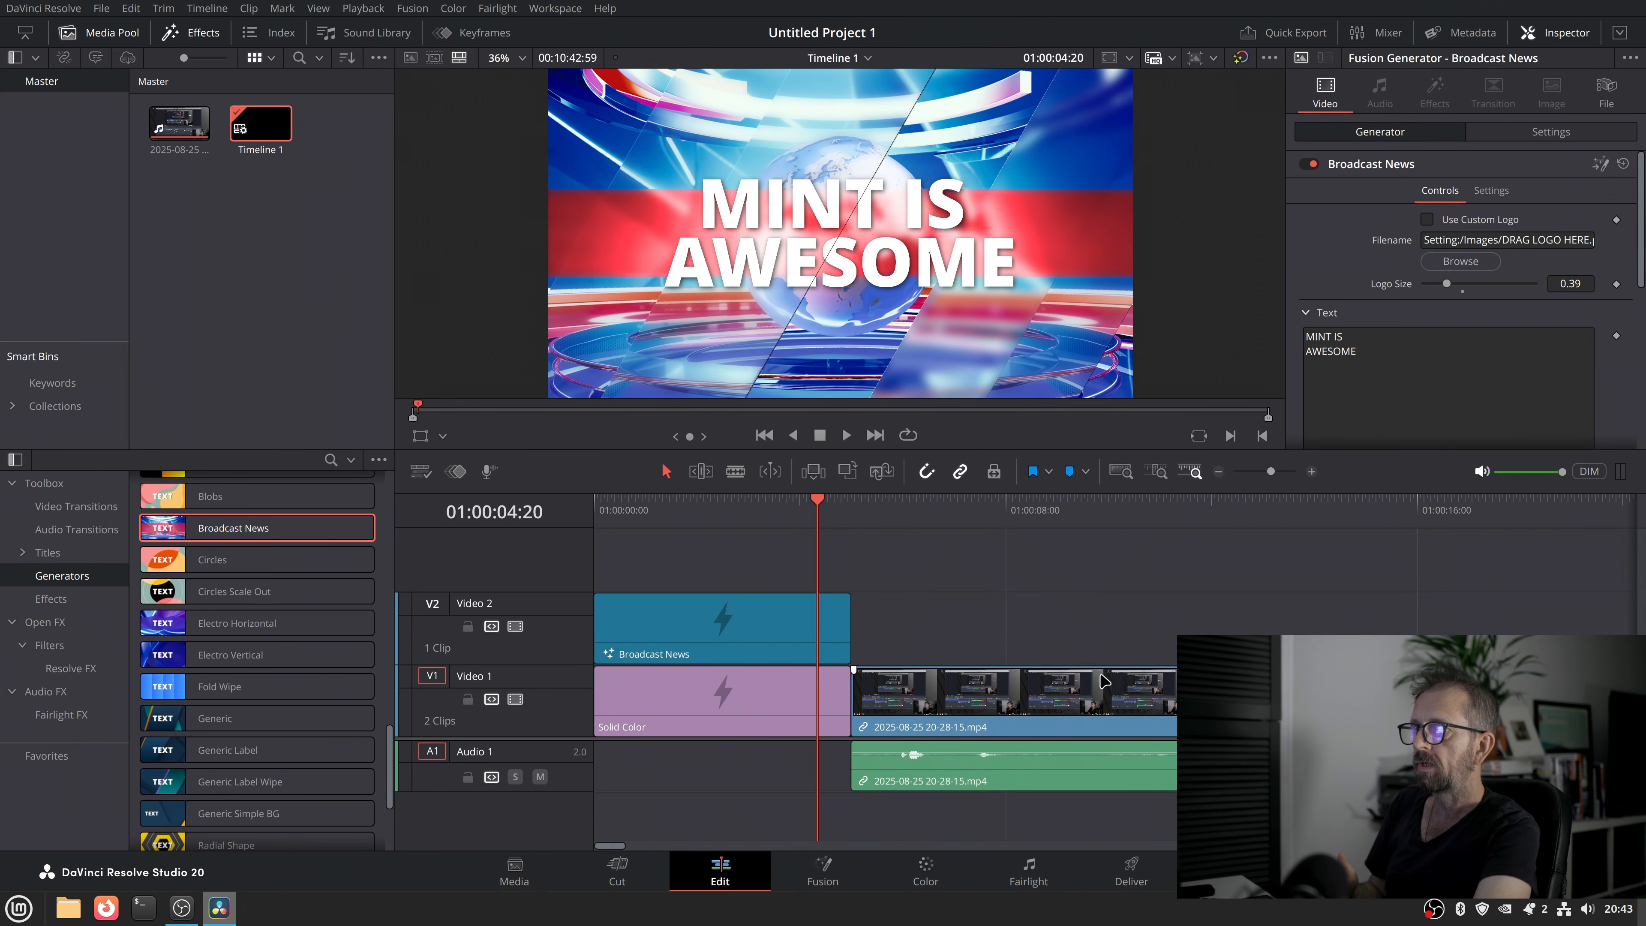
{"action": "left_click", "coordinate": [1104, 680]}
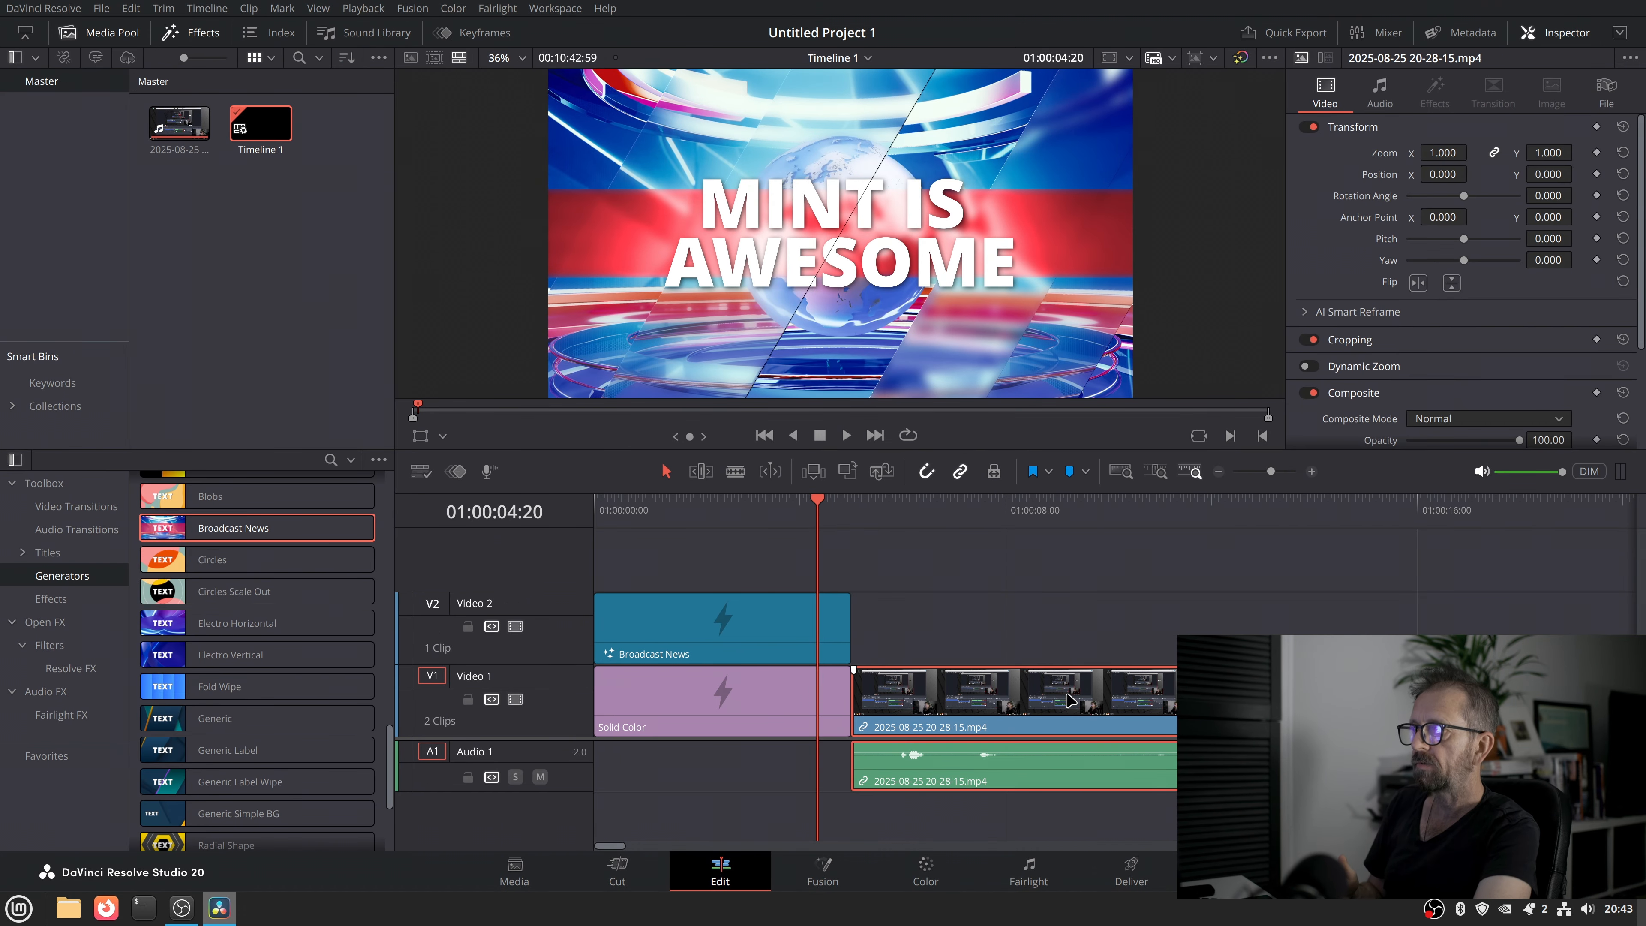
{"action": "left_click", "coordinate": [1381, 101]}
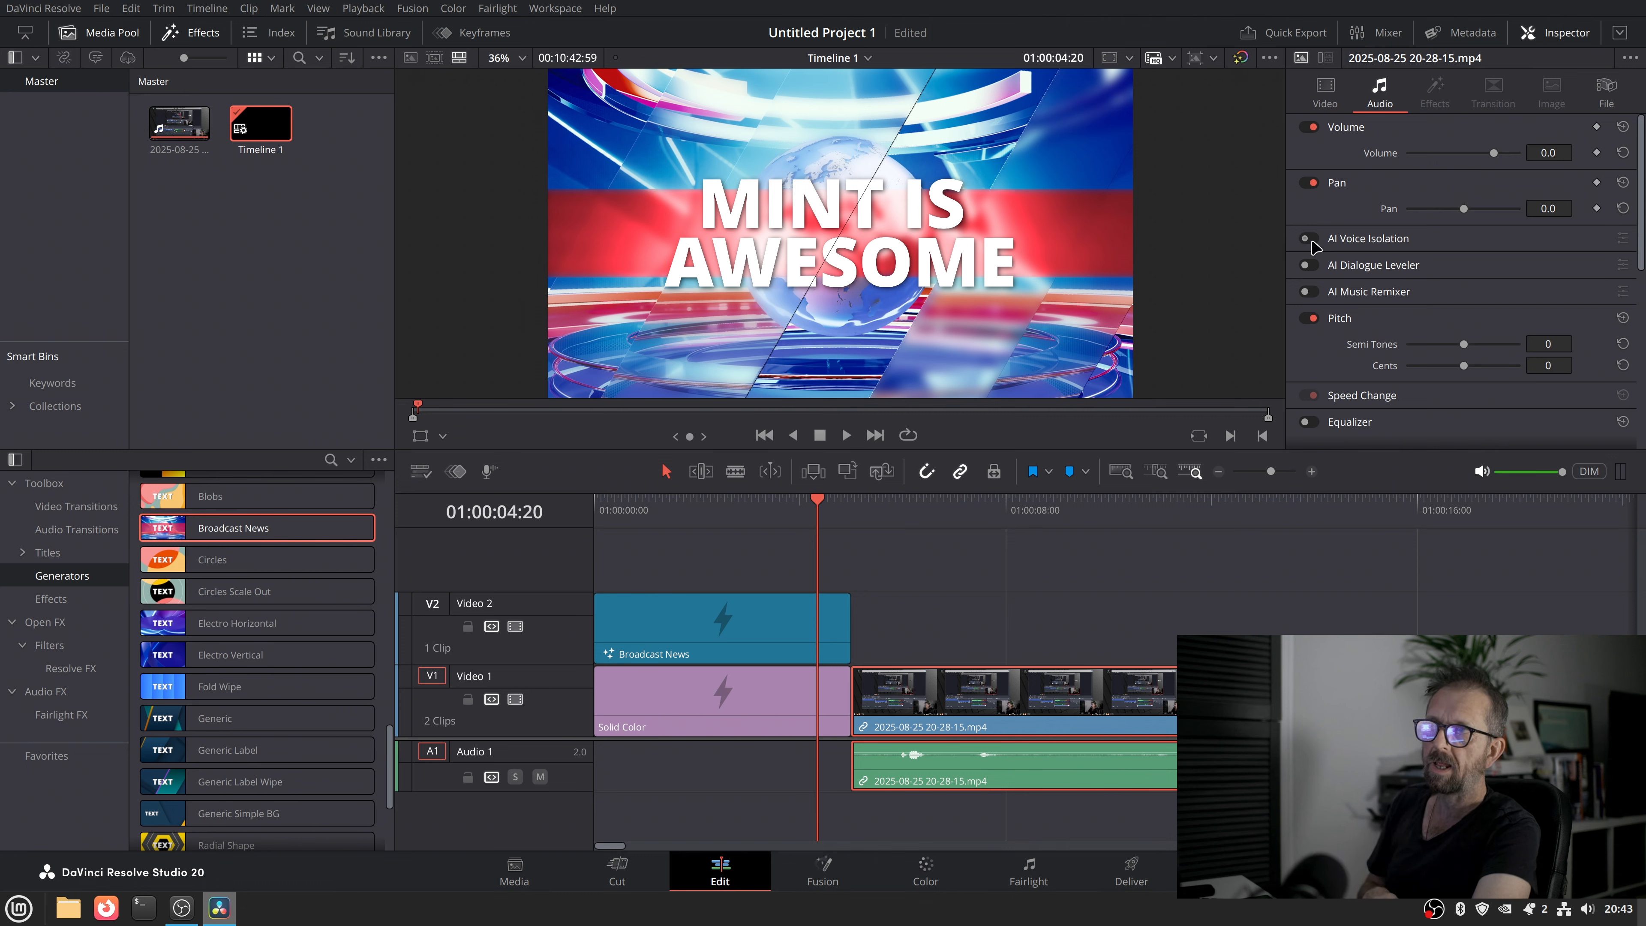
{"action": "left_click", "coordinate": [1309, 239]}
{"action": "left_click_drag", "start_coordinate": [1464, 266], "coordinate": [1458, 266]}
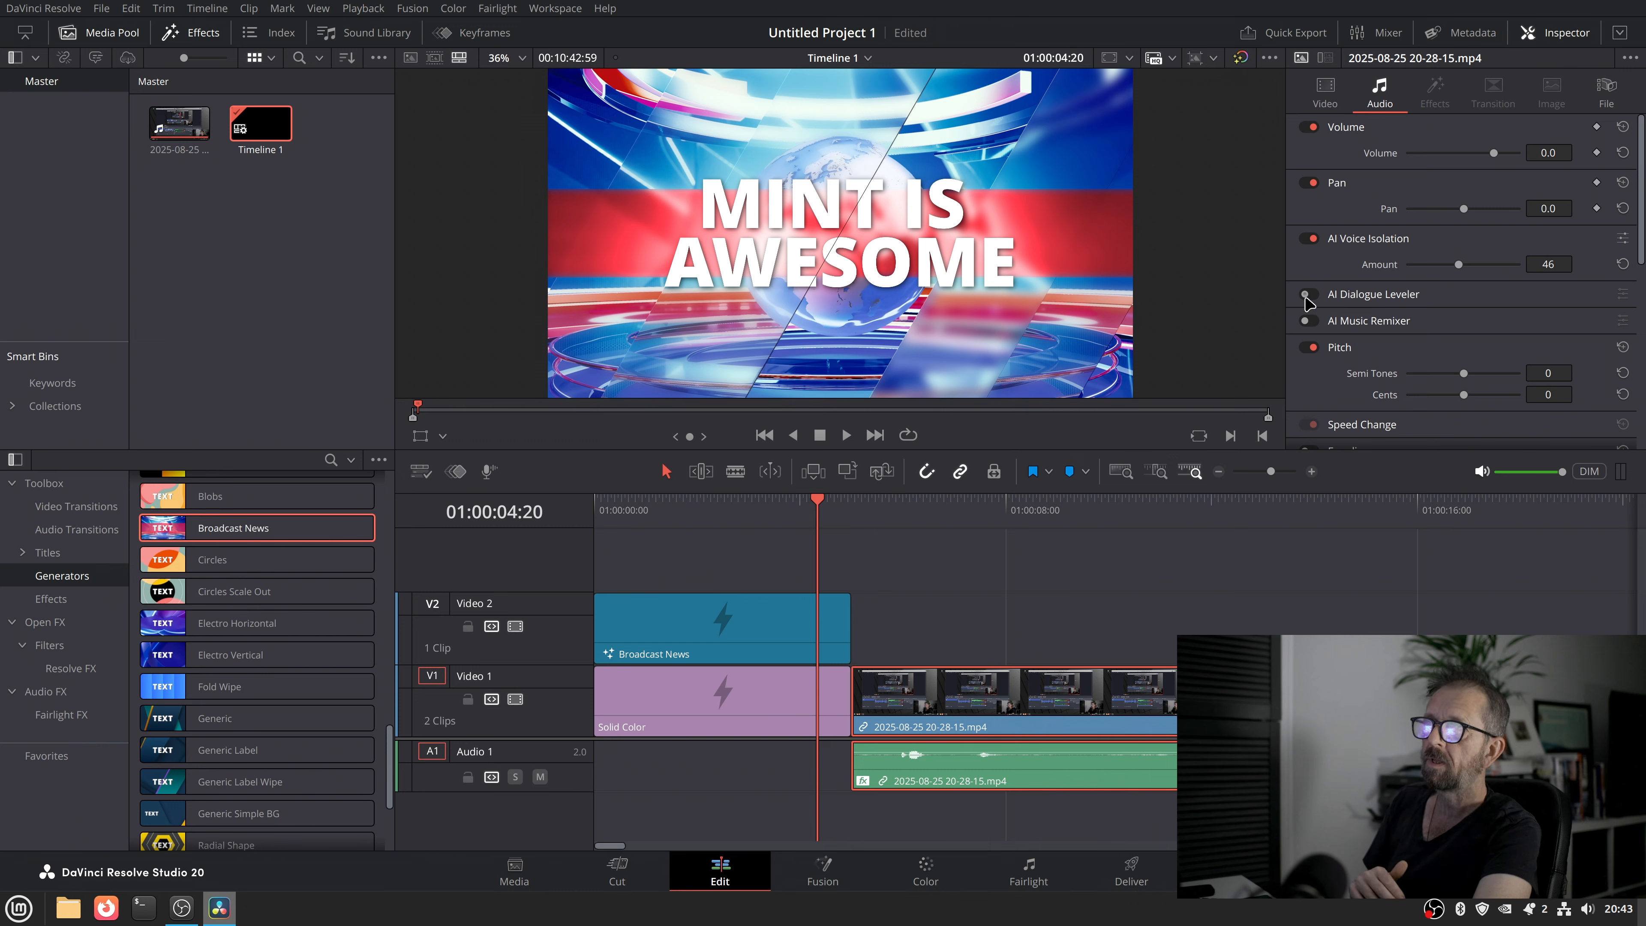
{"action": "left_click", "coordinate": [1310, 295]}
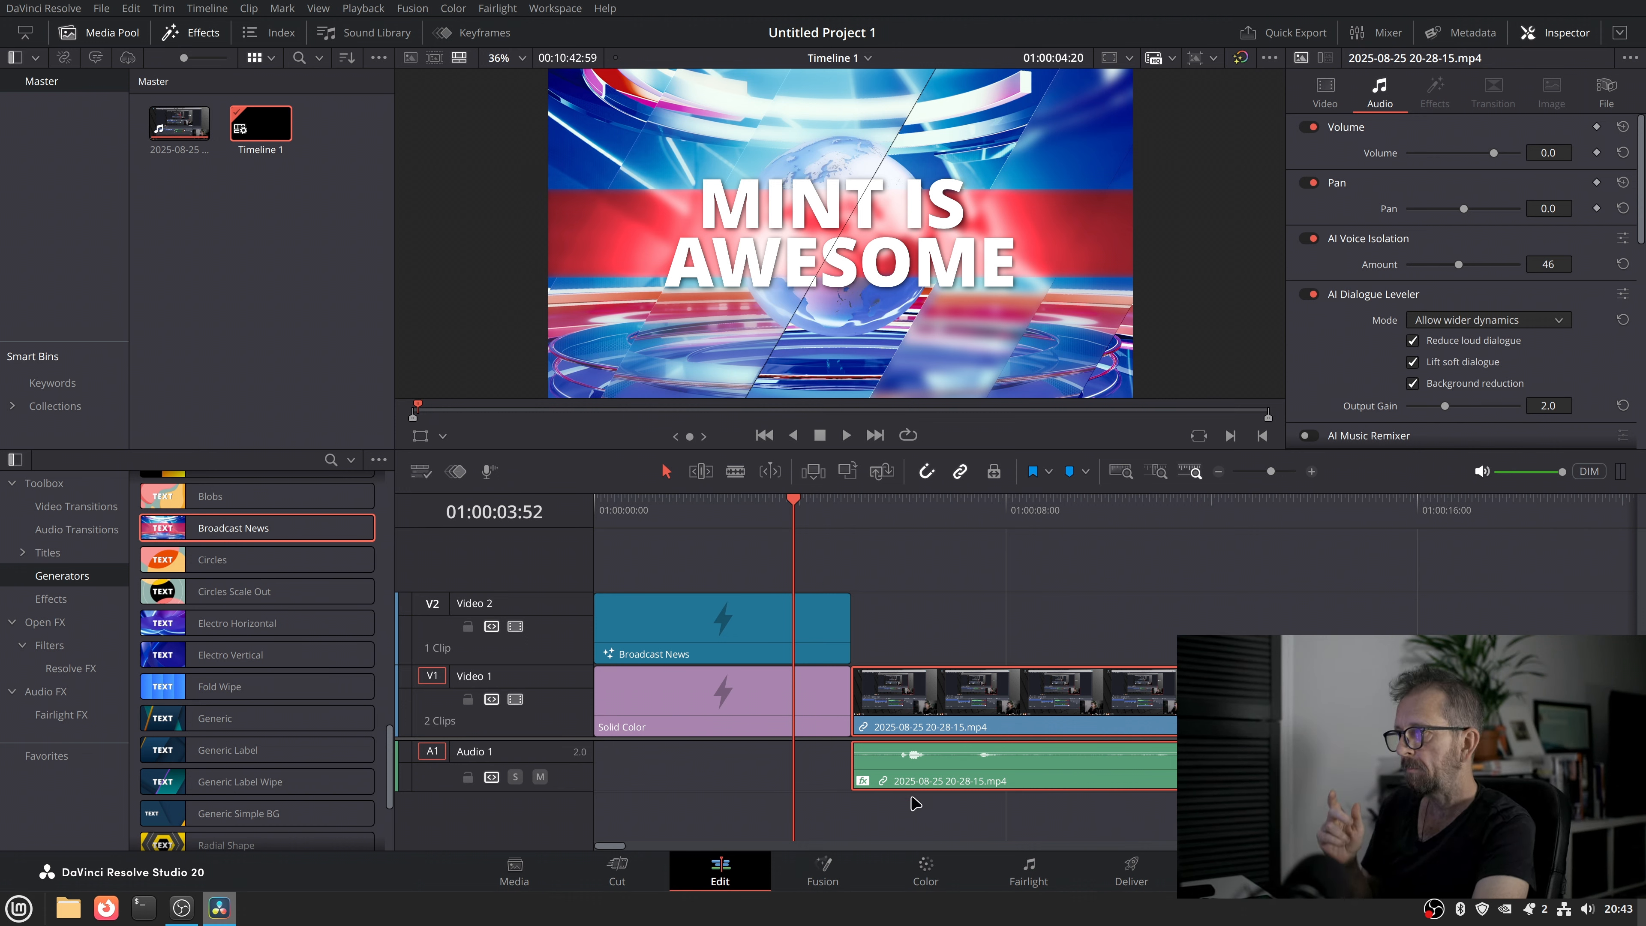
- Transcribe Timeline 1 with AI Transcription and export the transcript to the Videos folder
{"action": "left_click", "coordinate": [96, 58]}
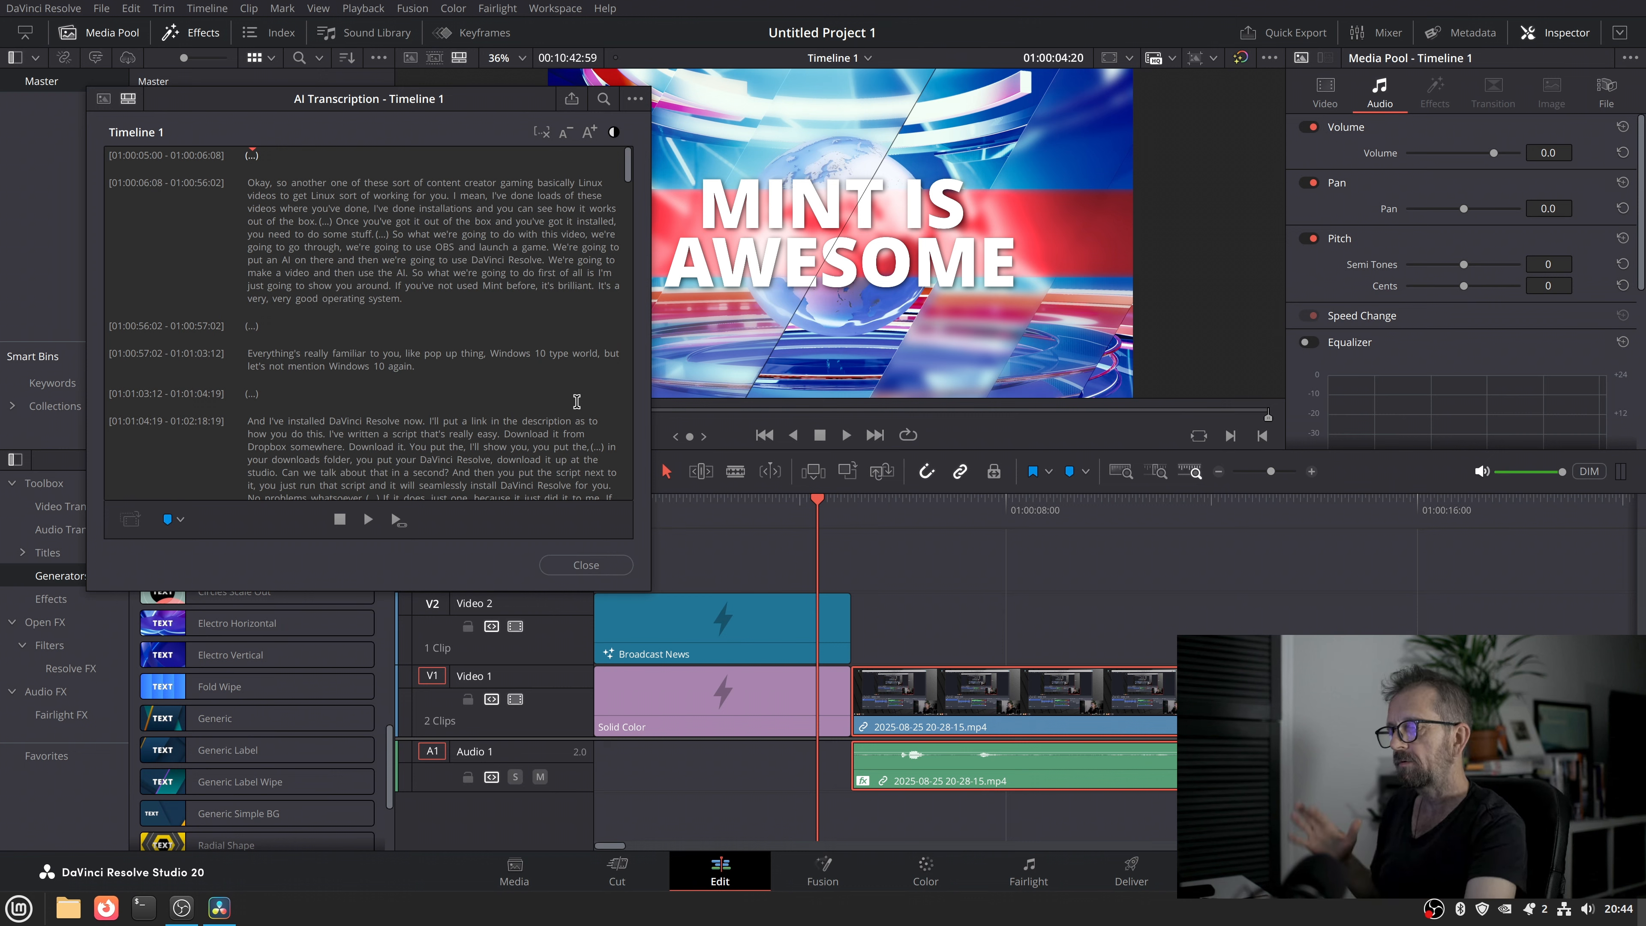
{"action": "left_click", "coordinate": [571, 101]}
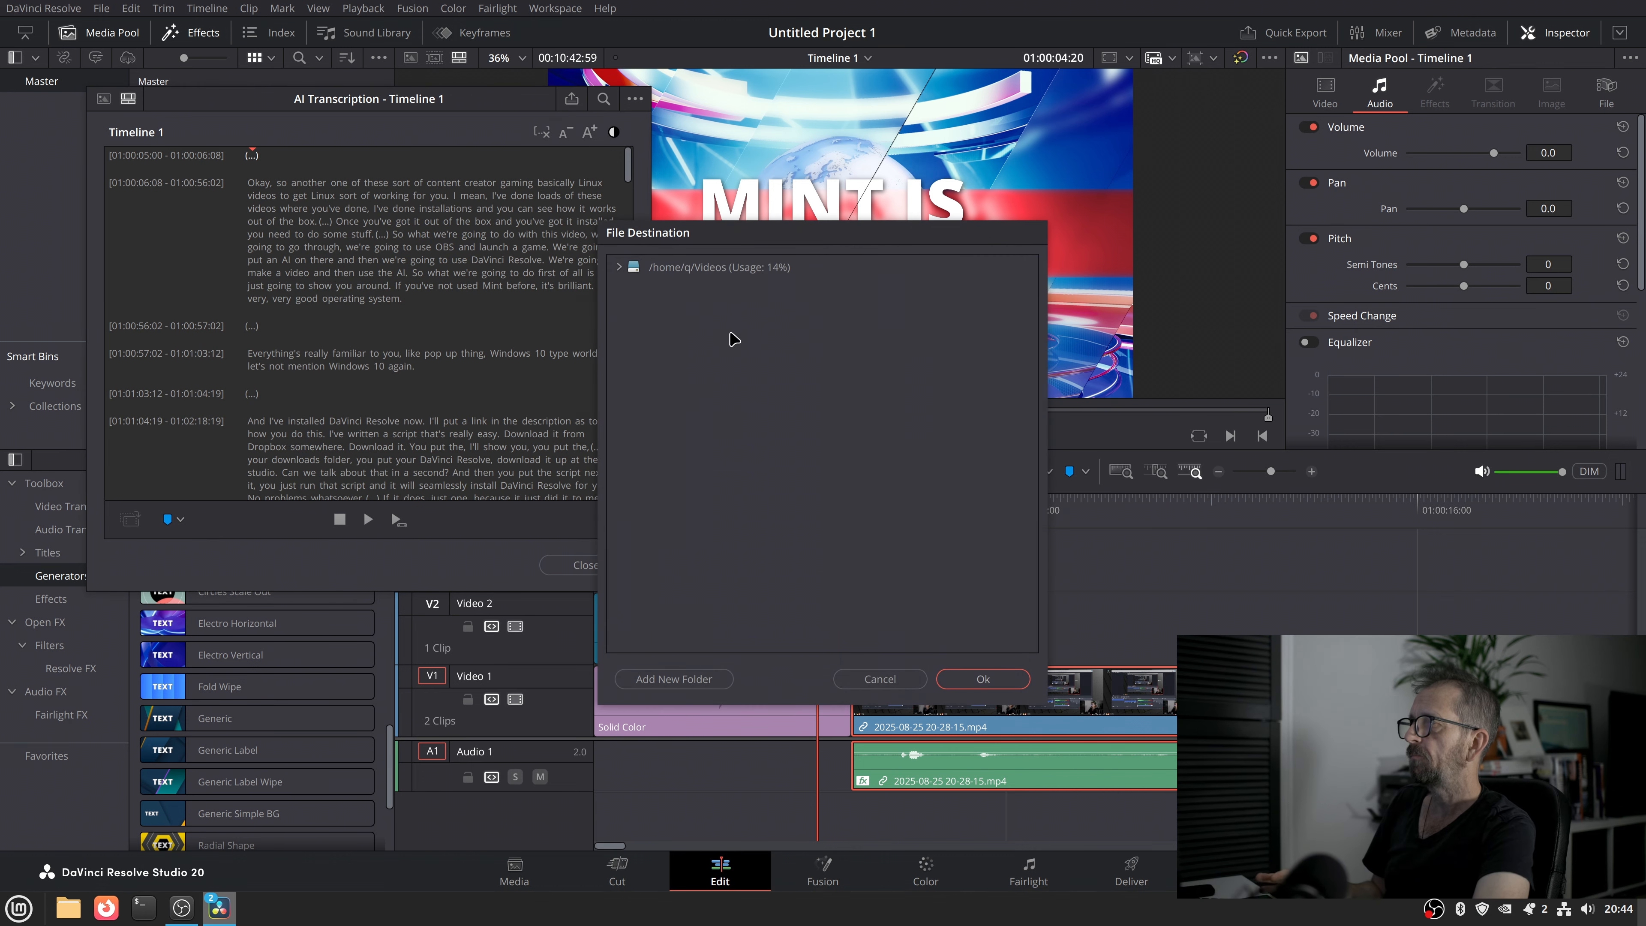
{"action": "left_click", "coordinate": [701, 278]}
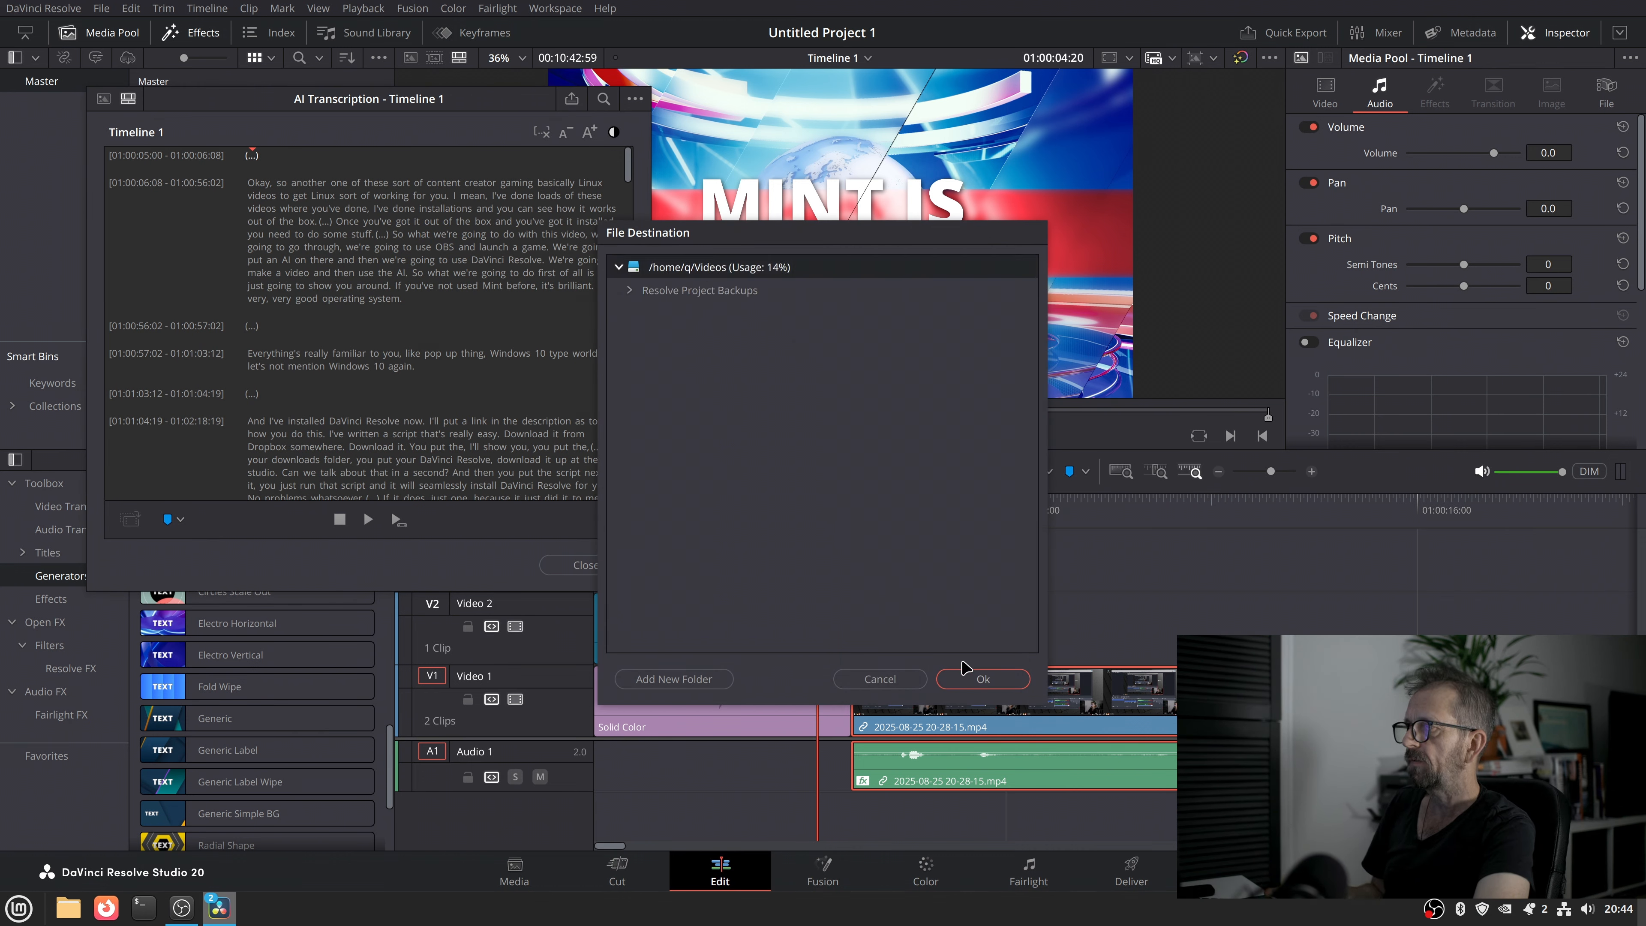
{"action": "left_click", "coordinate": [978, 678]}
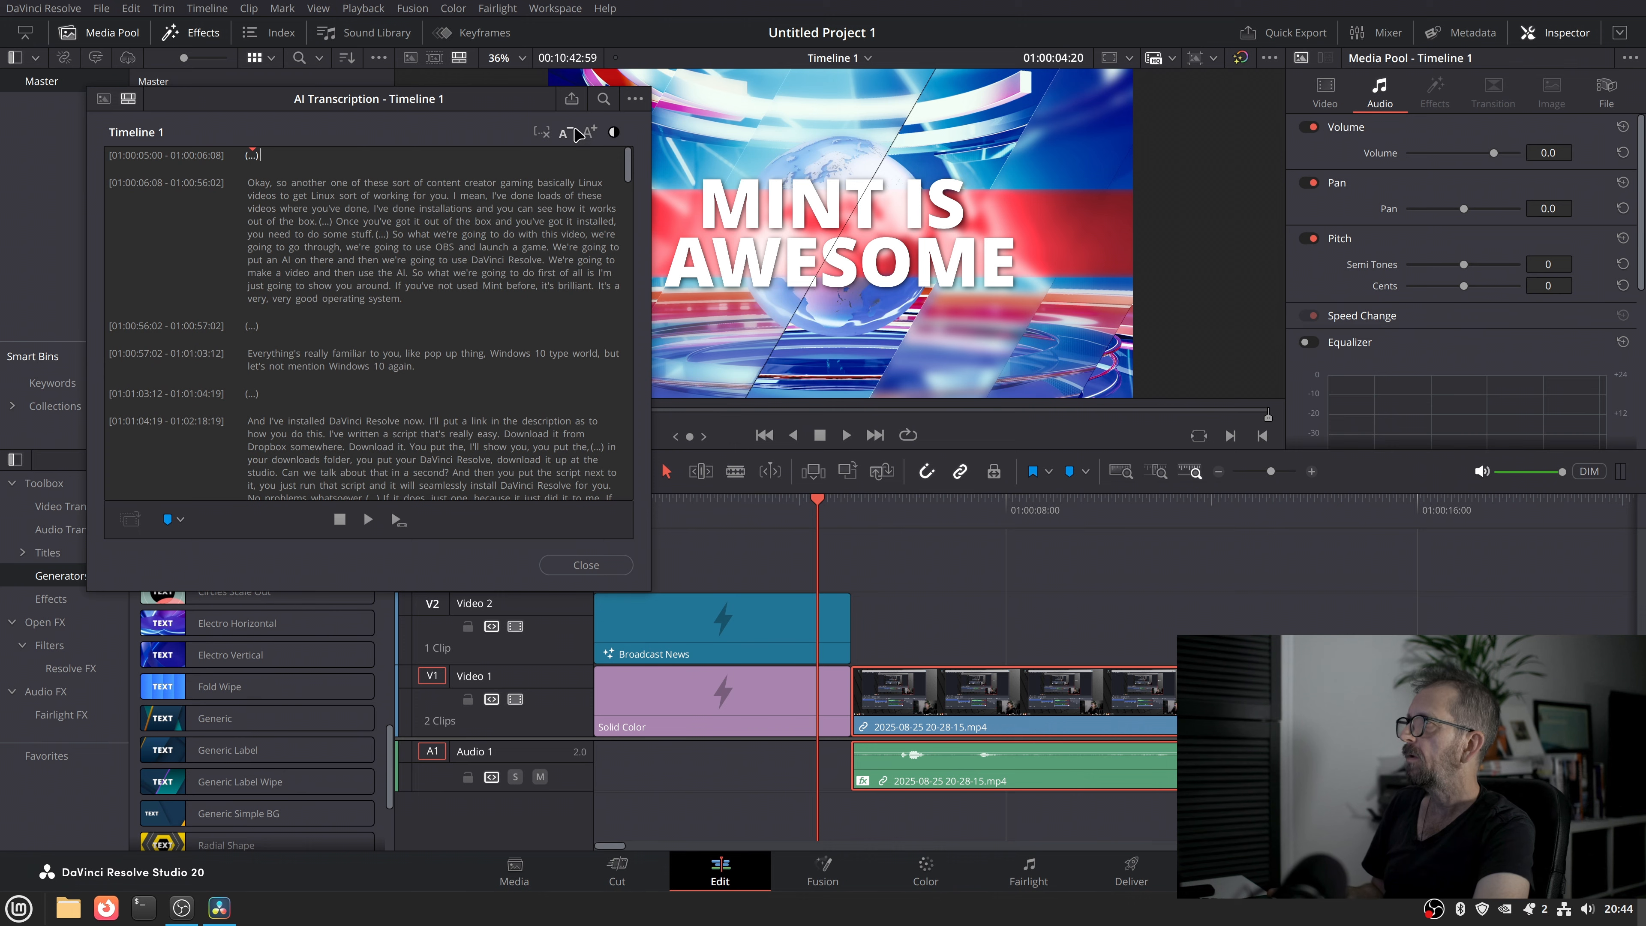
{"action": "left_click", "coordinate": [586, 565]}
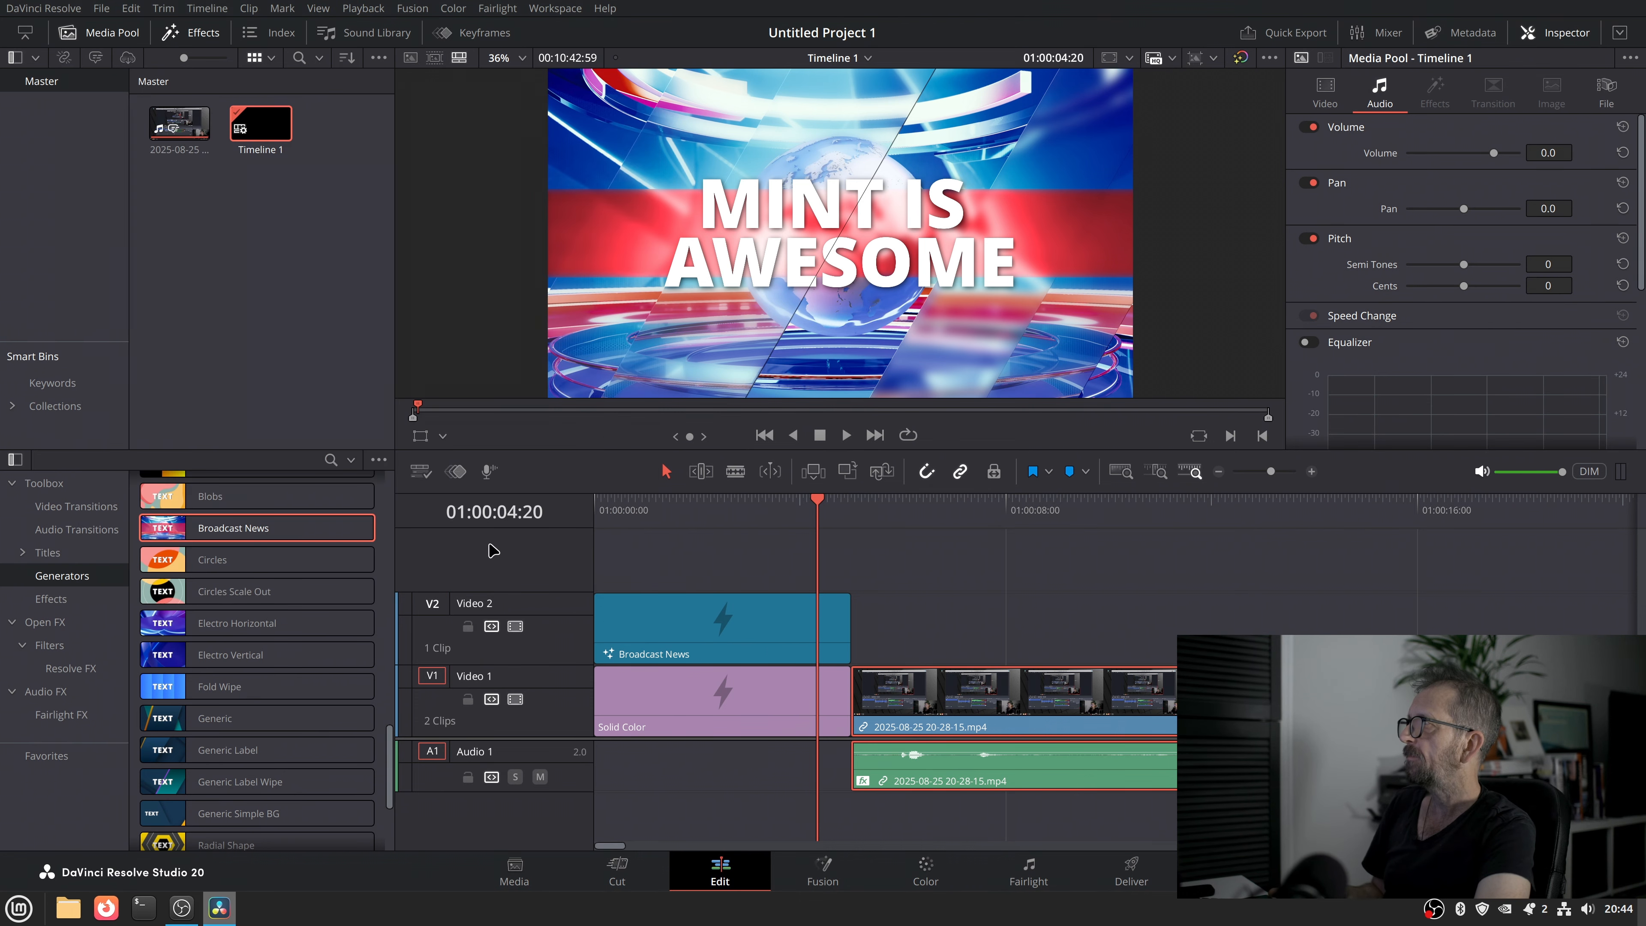
- Quit DaVinci Resolve and launch Alpaca from the Programming applications
{"action": "left_click", "coordinate": [44, 8]}
{"action": "left_click", "coordinate": [65, 138]}
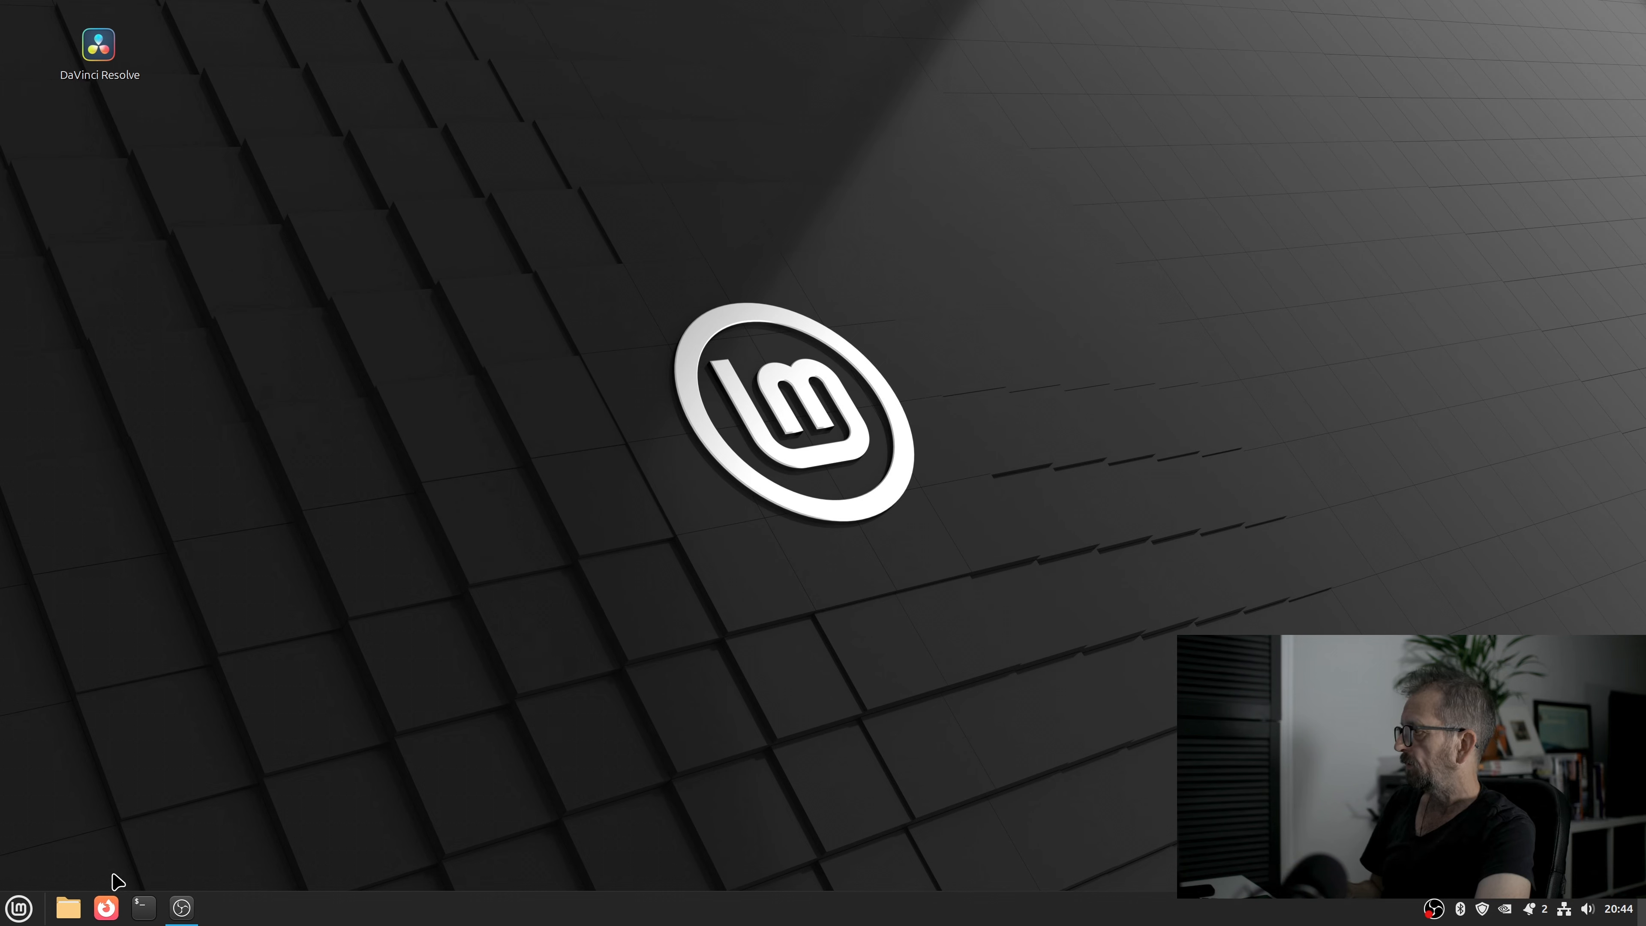
{"action": "left_click", "coordinate": [29, 909]}
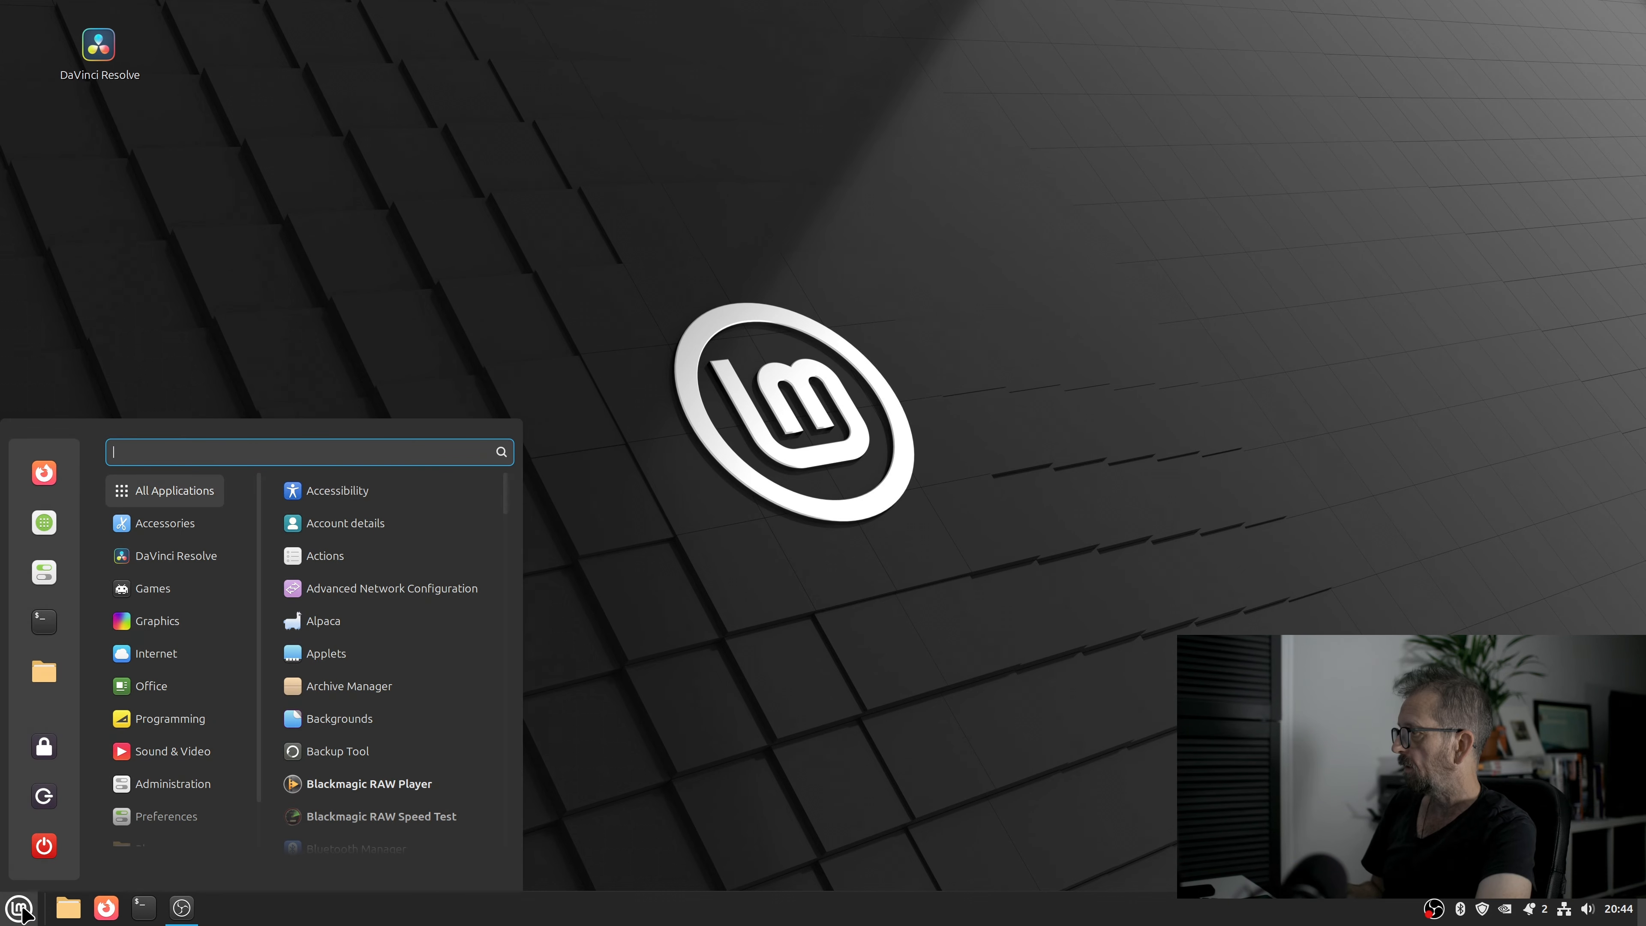
{"action": "mouse_move", "coordinate": [176, 720]}
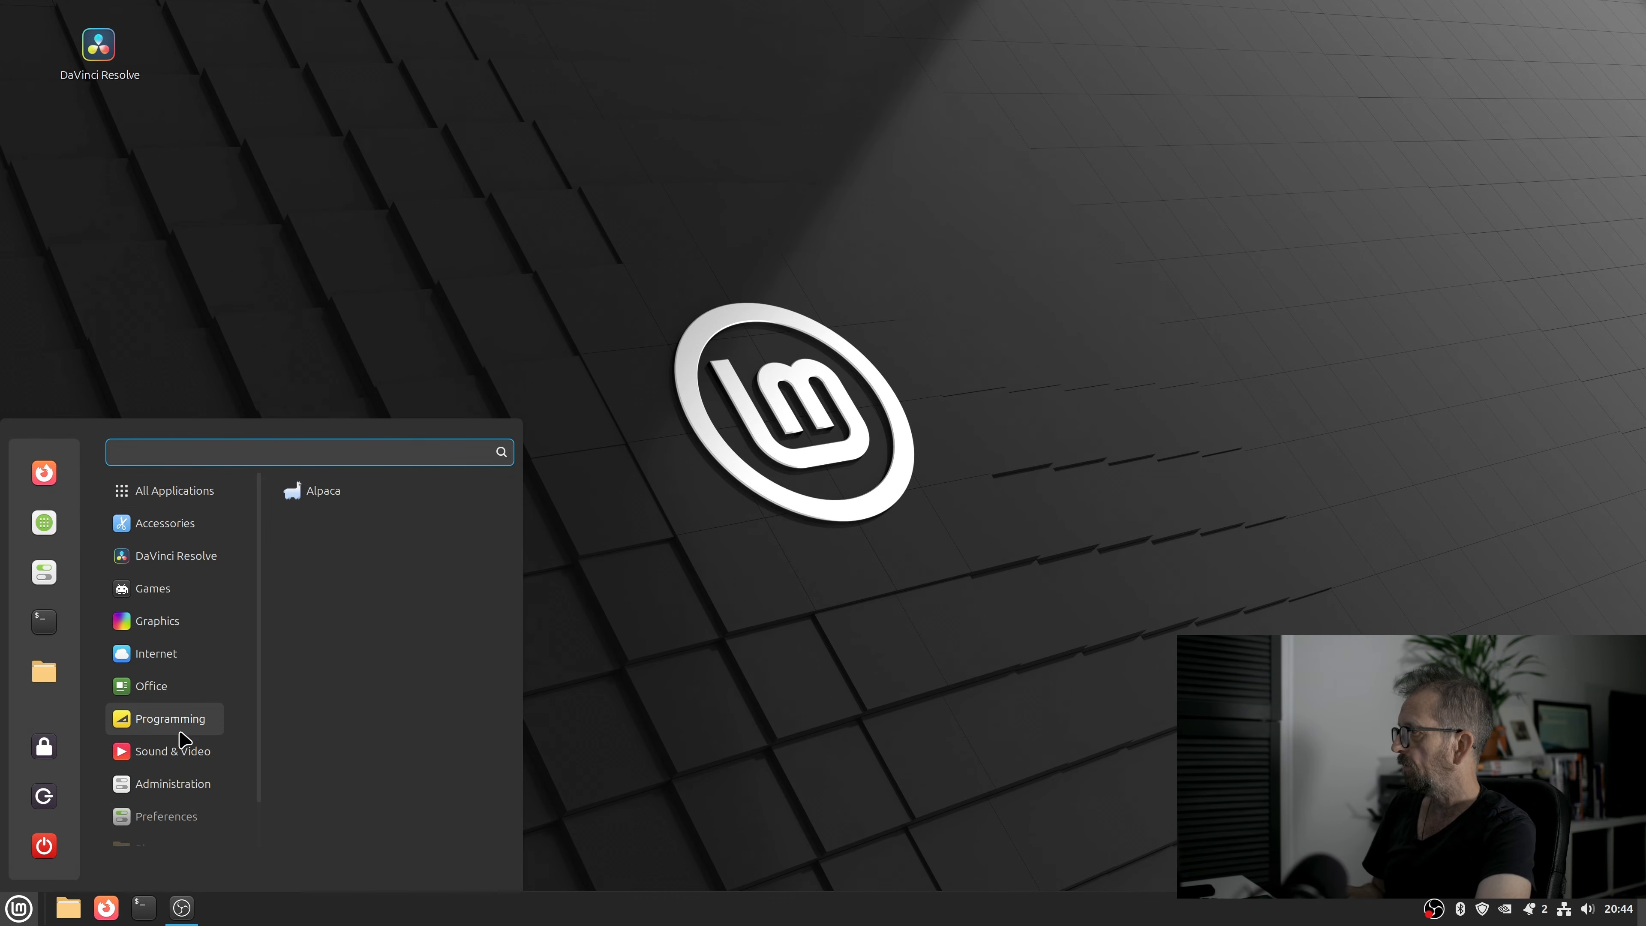
{"action": "left_click", "coordinate": [328, 500]}
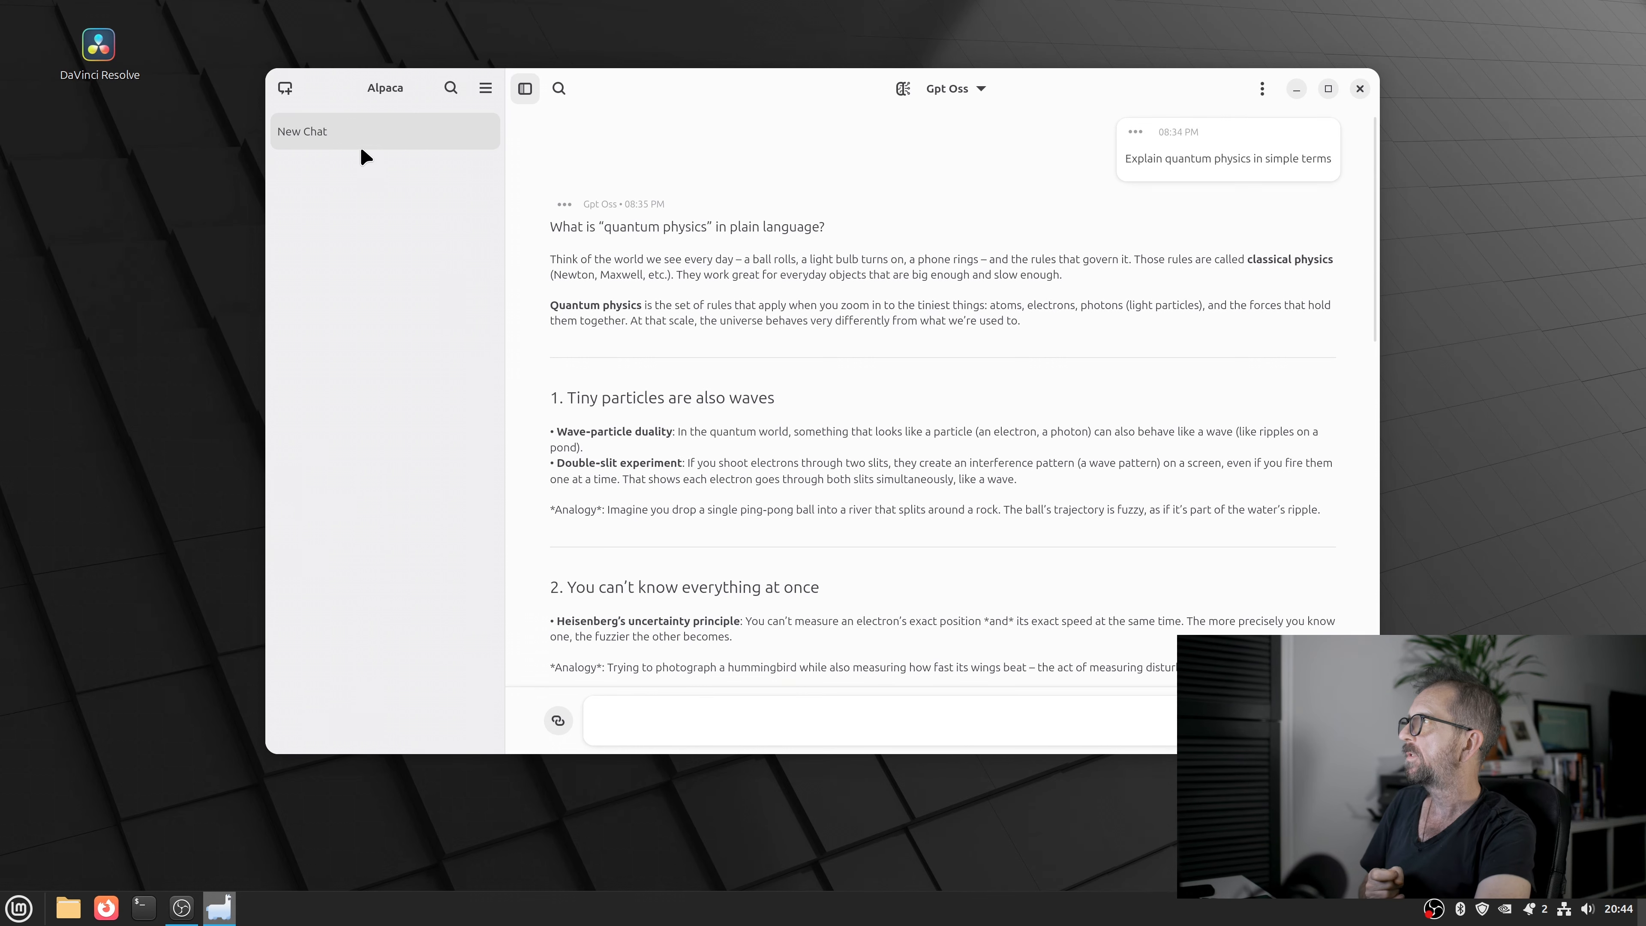
- Delete the existing chat about quantum physics
{"action": "right_click", "coordinate": [363, 157]}
{"action": "left_click", "coordinate": [389, 253]}
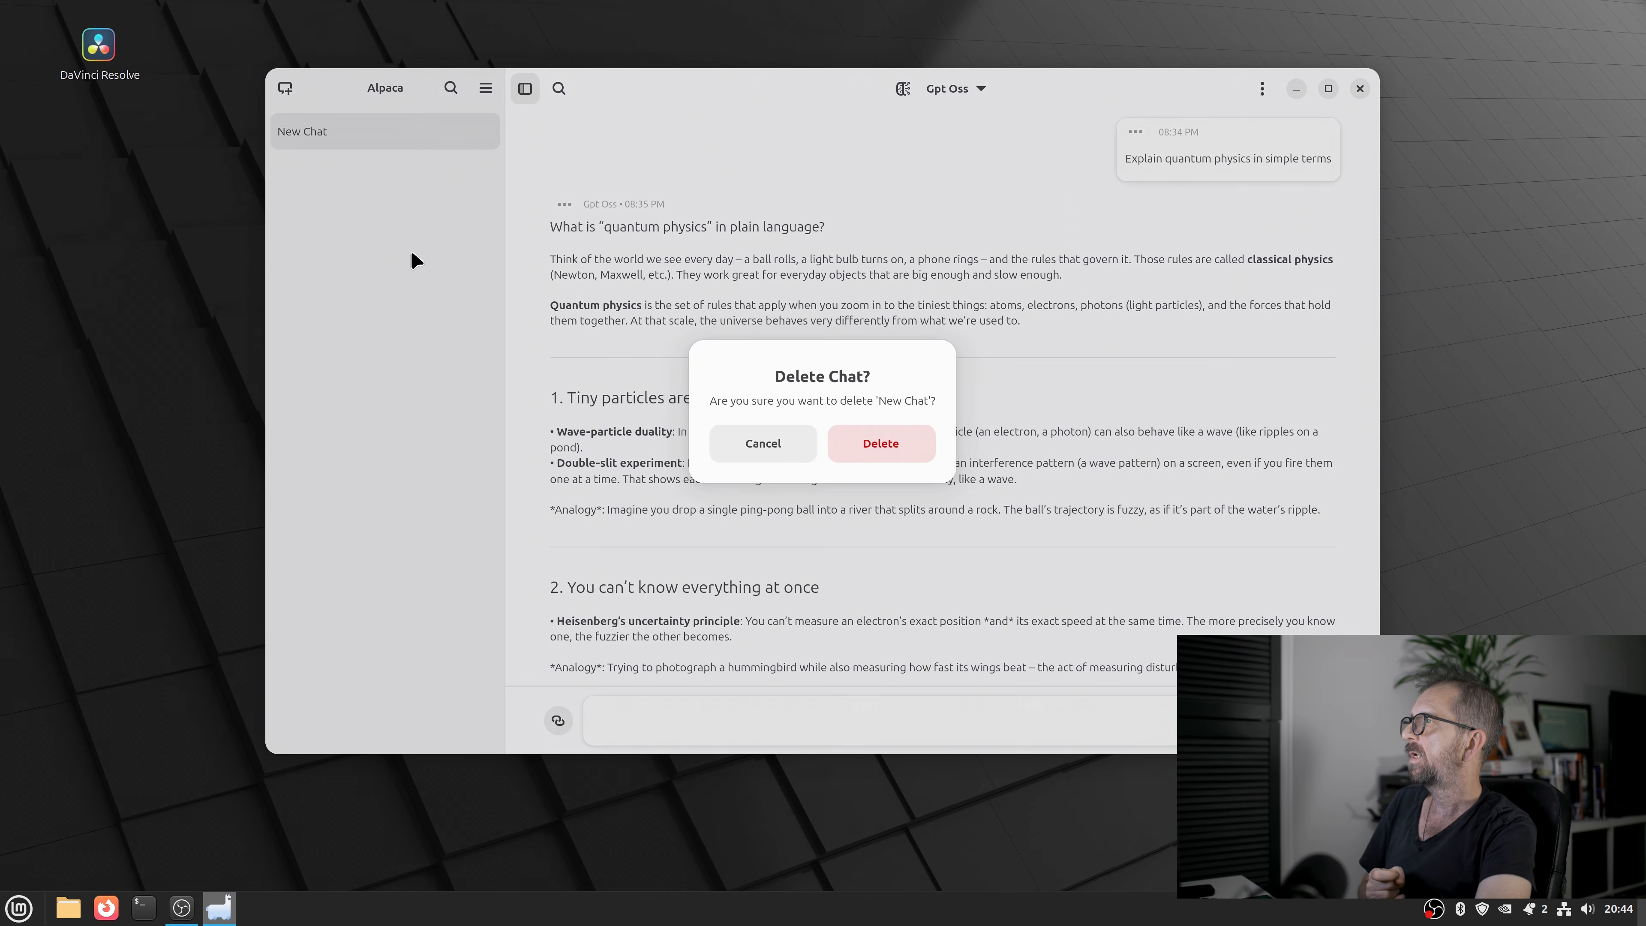
{"action": "left_click", "coordinate": [869, 444]}
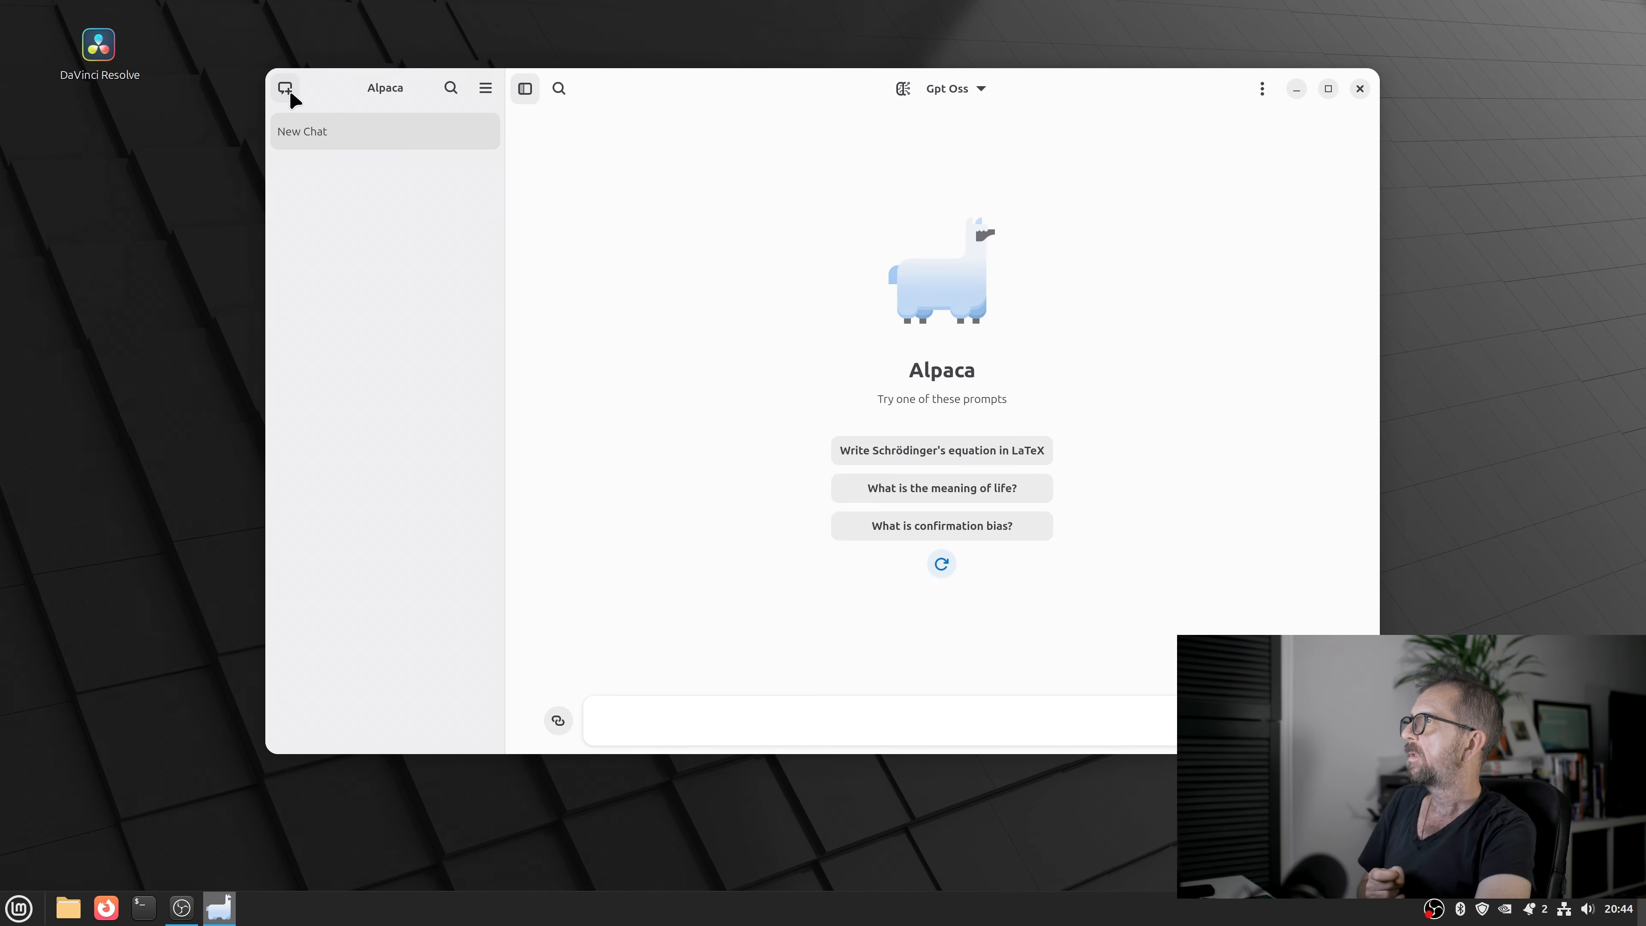
- Write the message "from this transscript create a youtube videom decription that is search friendly and give me a good title" in the empty chat
{"action": "left_click", "coordinate": [627, 713]}
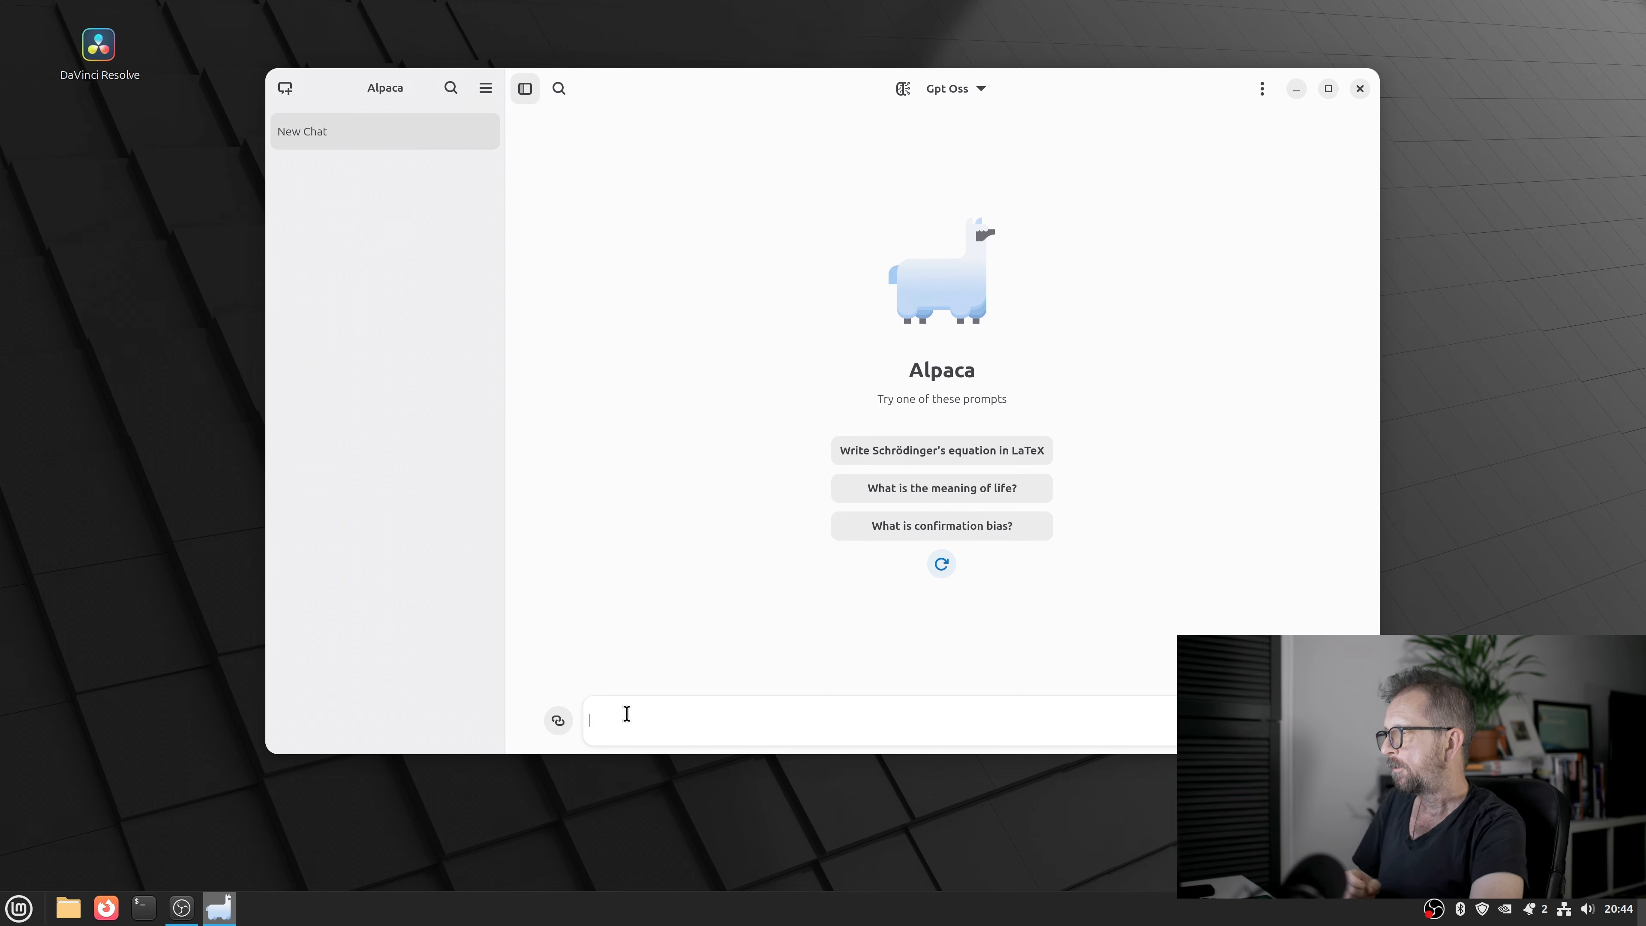
{"action": "type", "text": "from"}
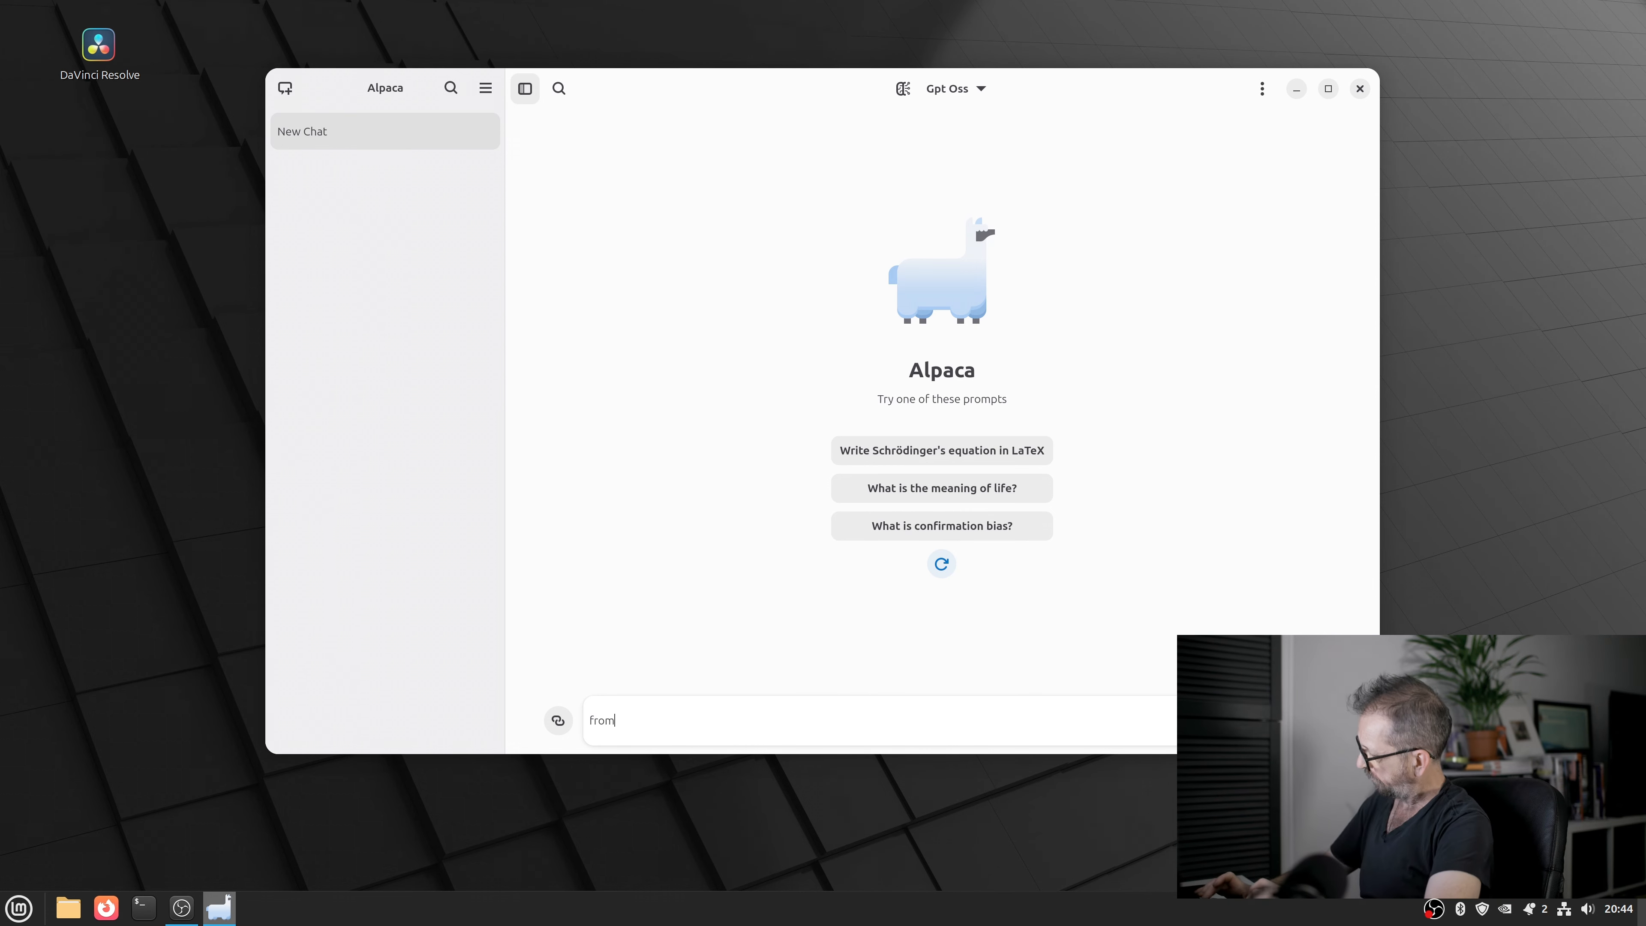
{"action": "type", "text": " this"}
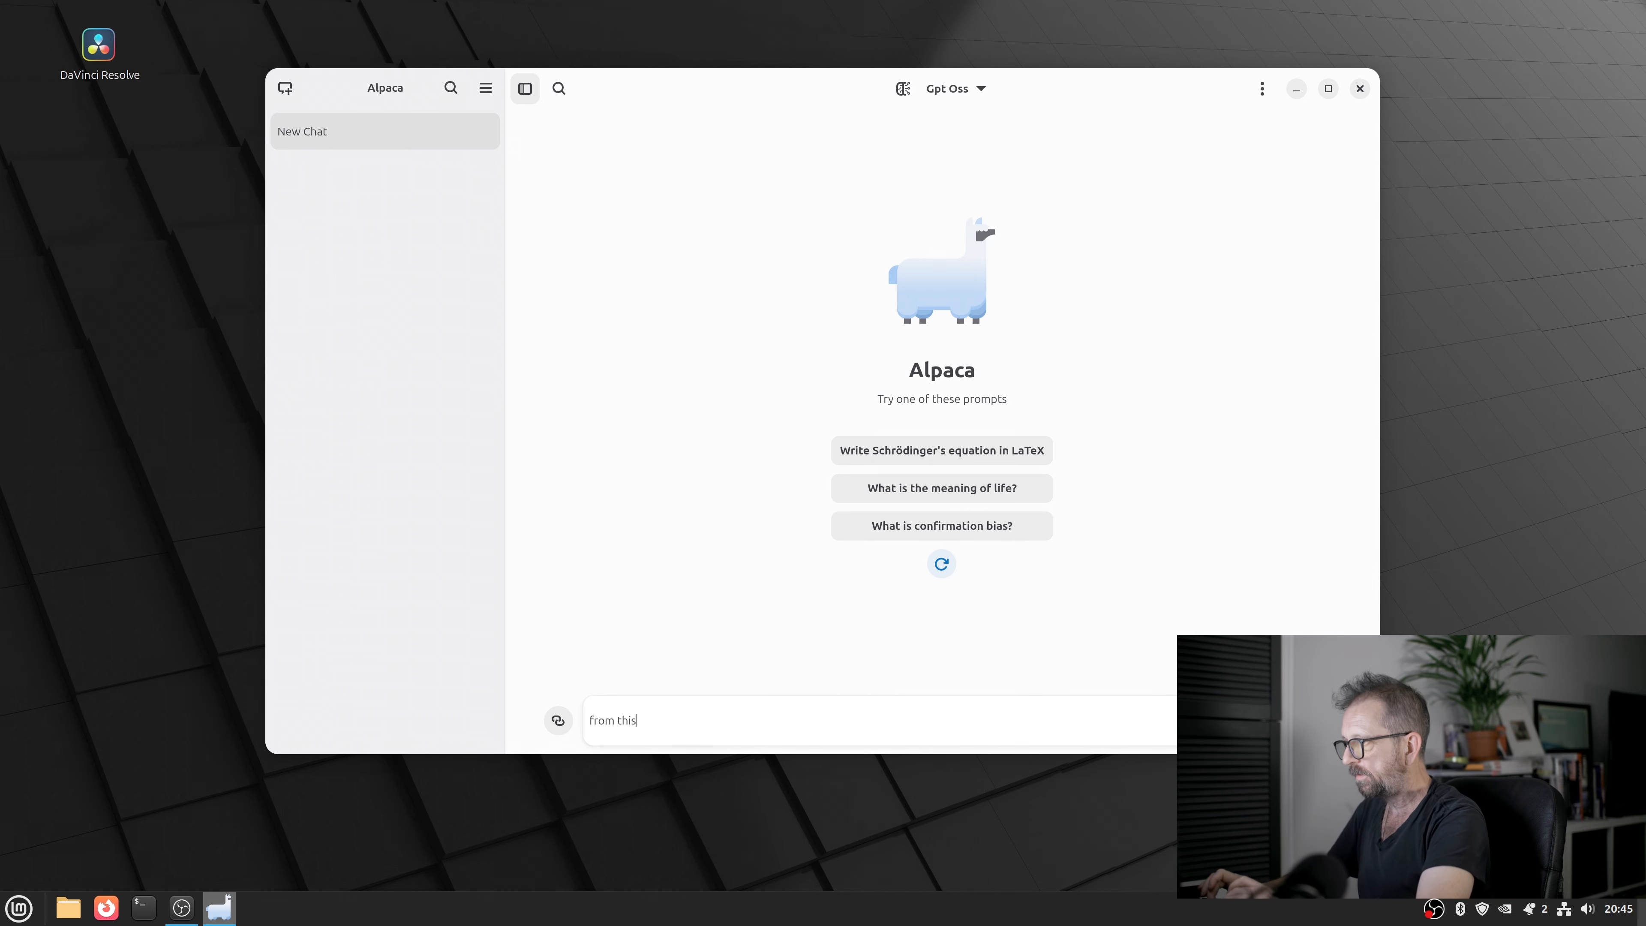
{"action": "type", "text": " transsc"}
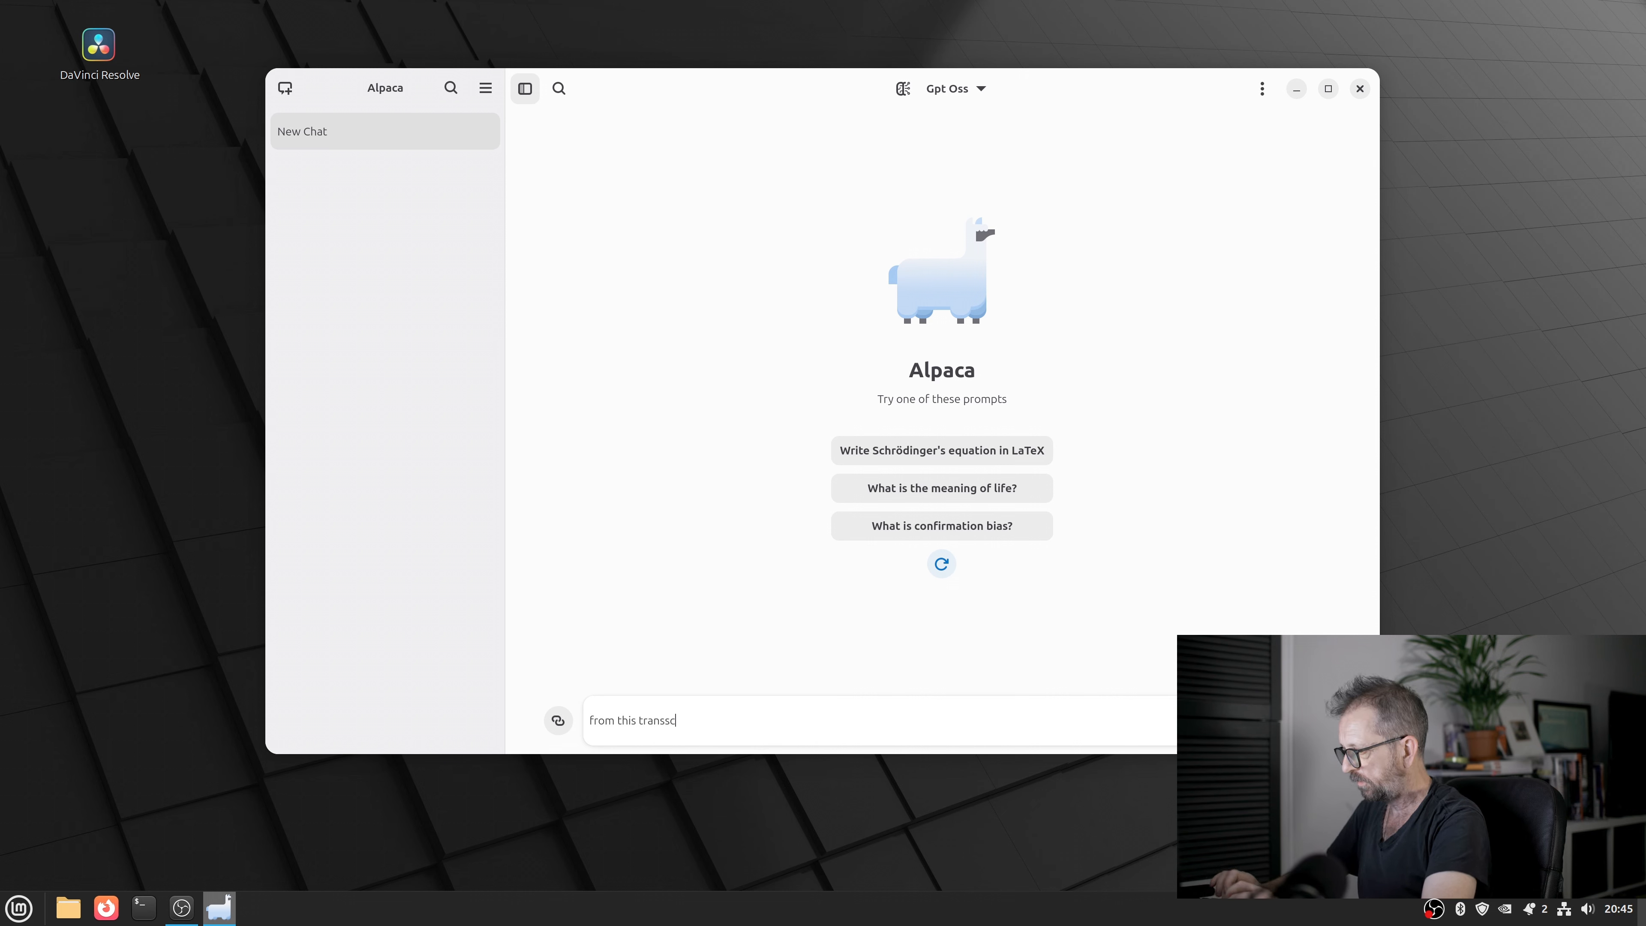
{"action": "type", "text": "ript cre"}
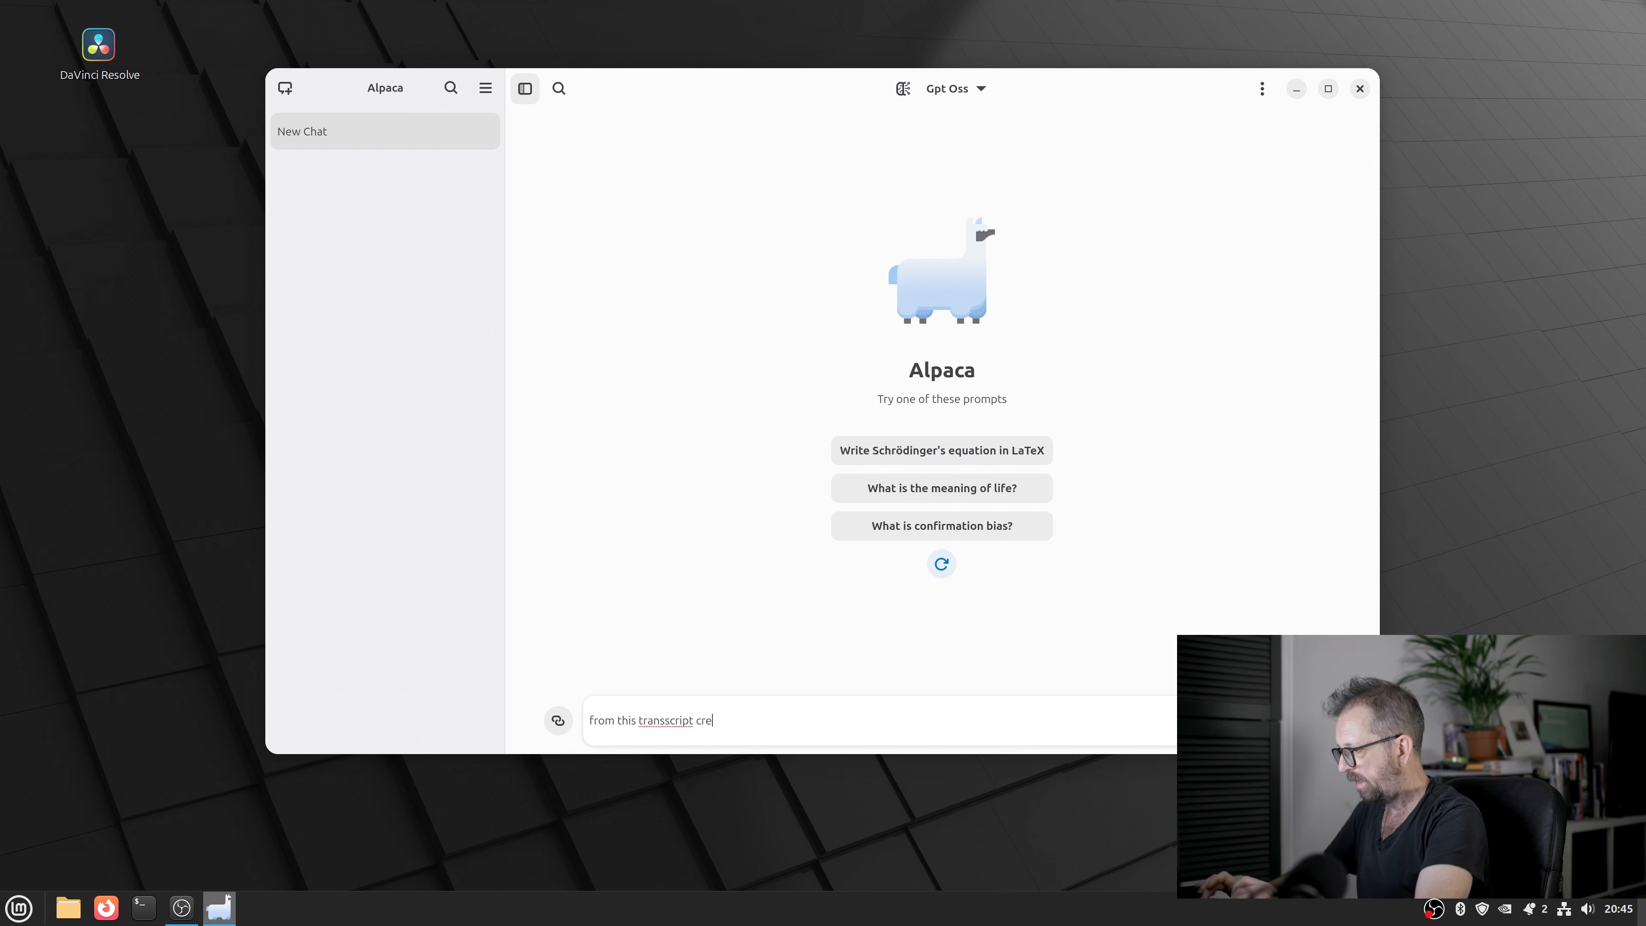
{"action": "type", "text": "ate a youtube videom "}
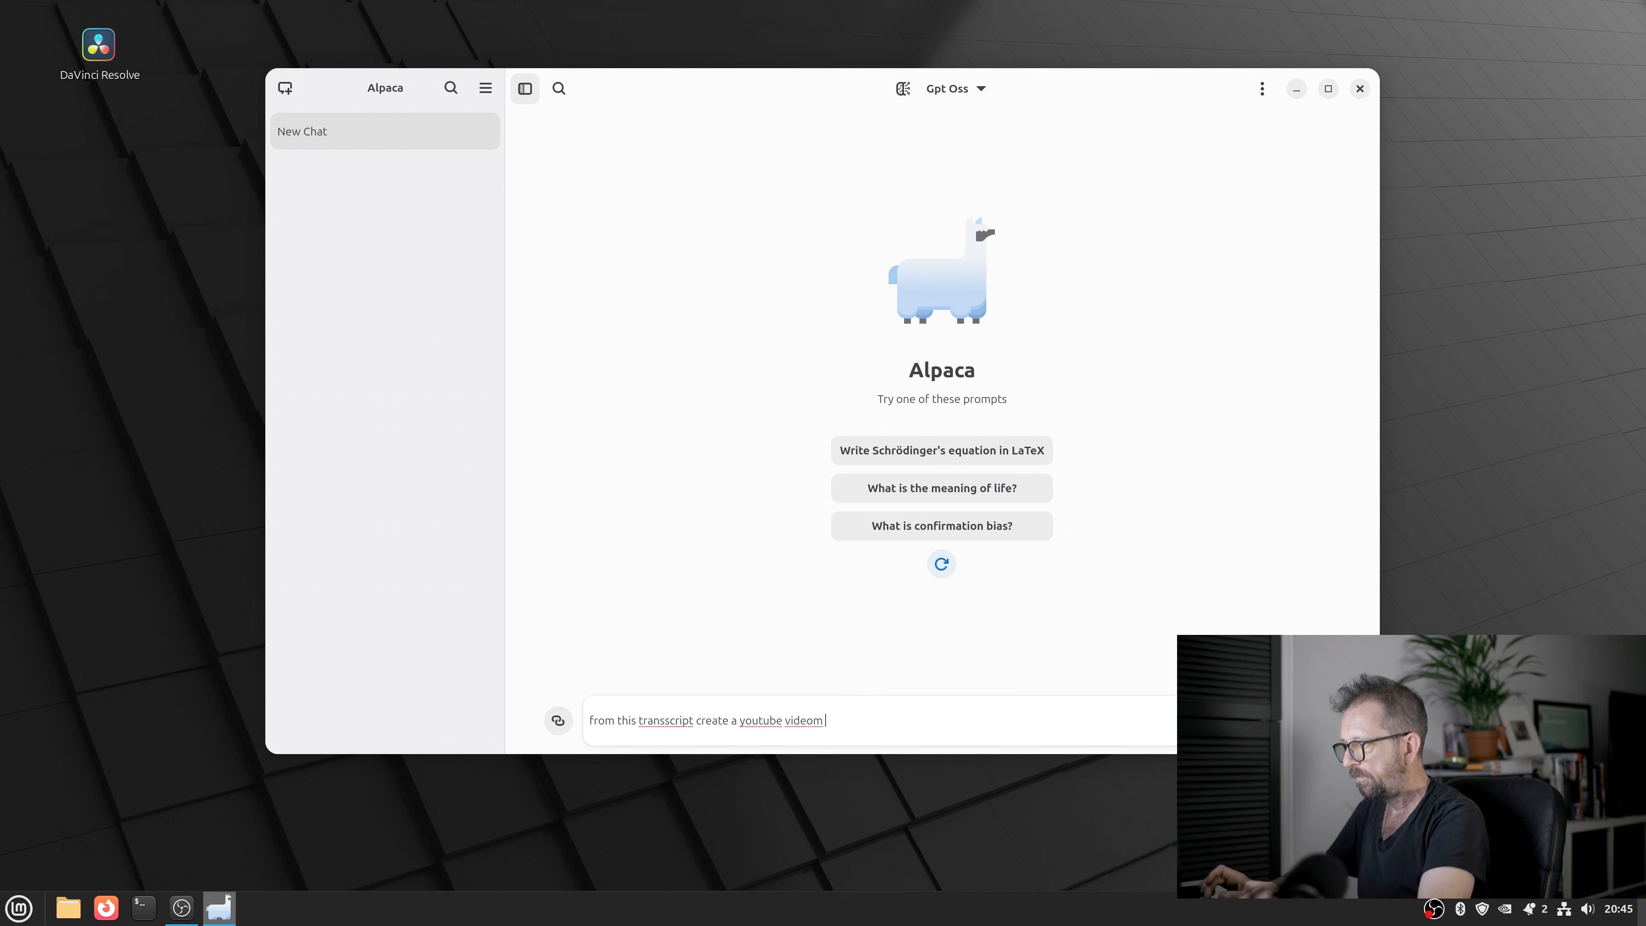
{"action": "type", "text": "decription"}
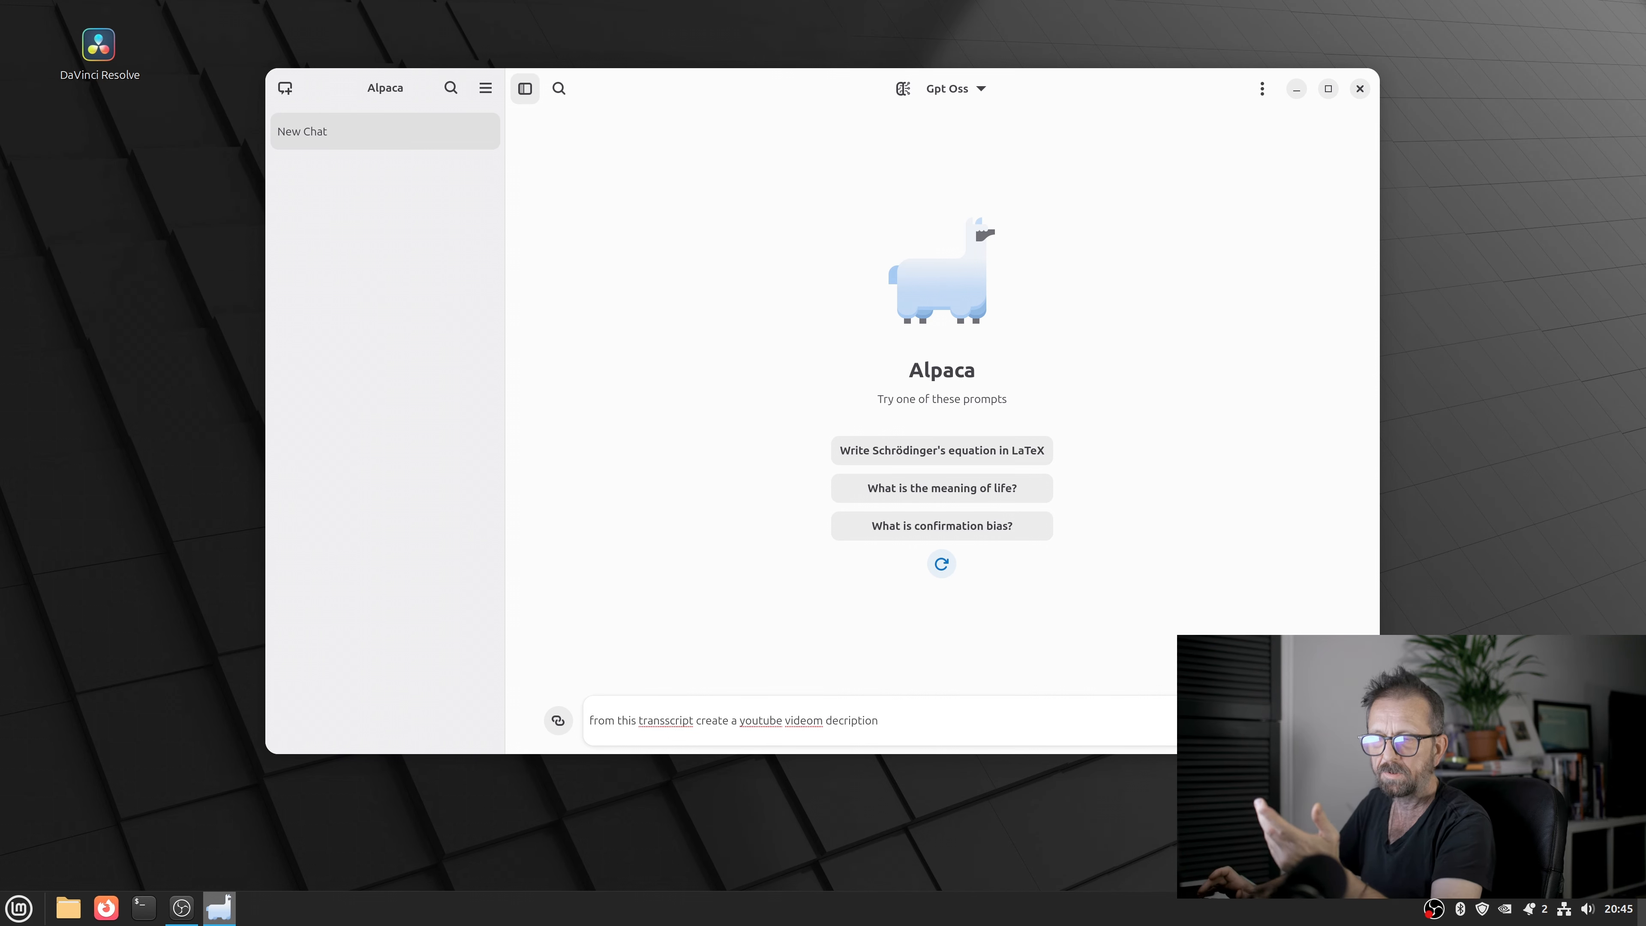
{"action": "type", "text": " tha"}
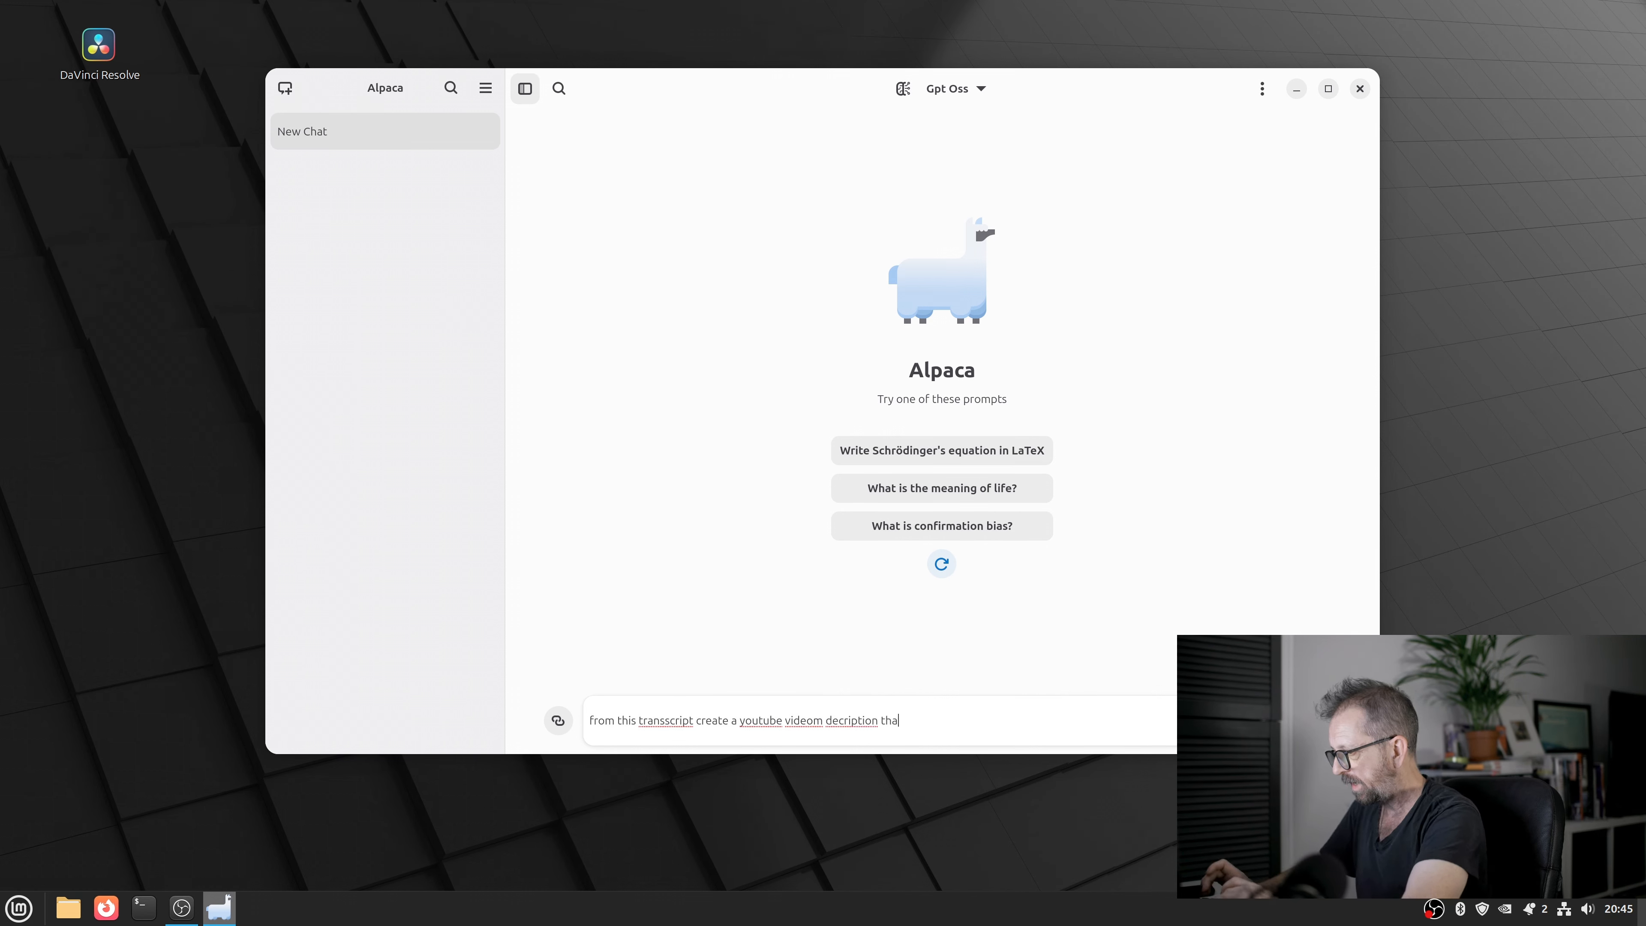
{"action": "type", "text": "t is search"}
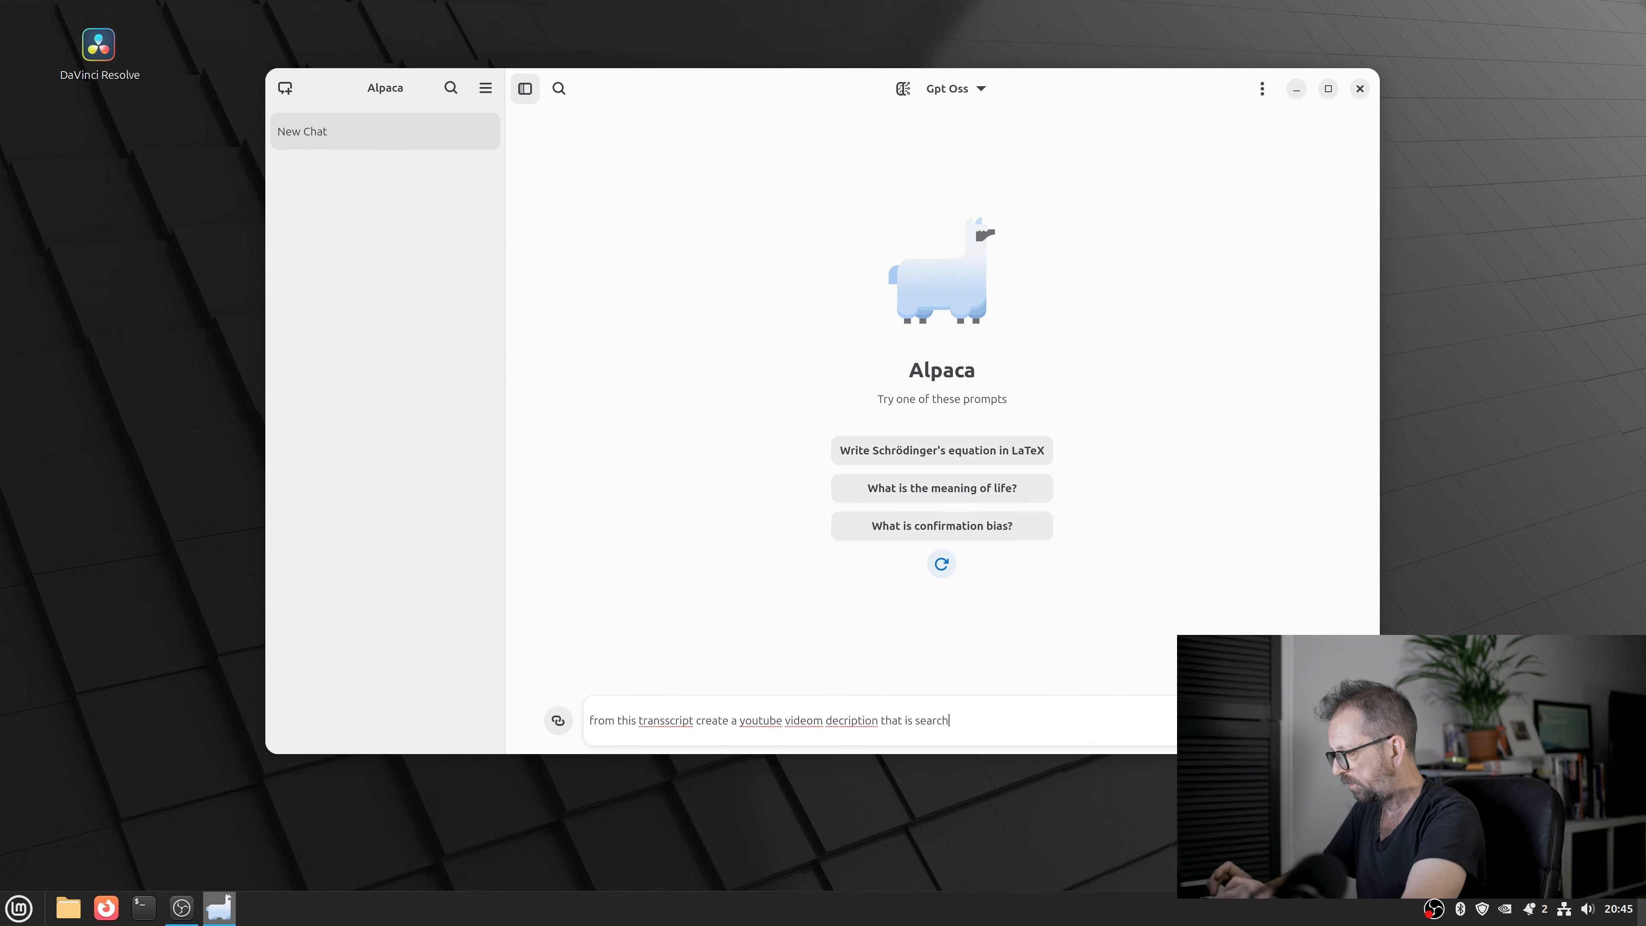
{"action": "type", "text": " friendly and"}
{"action": "type", "text": "giev"}
{"action": "key", "text": "BackSpace"}
{"action": "key", "text": "BackSpace"}
{"action": "type", "text": "ve me a good title"}
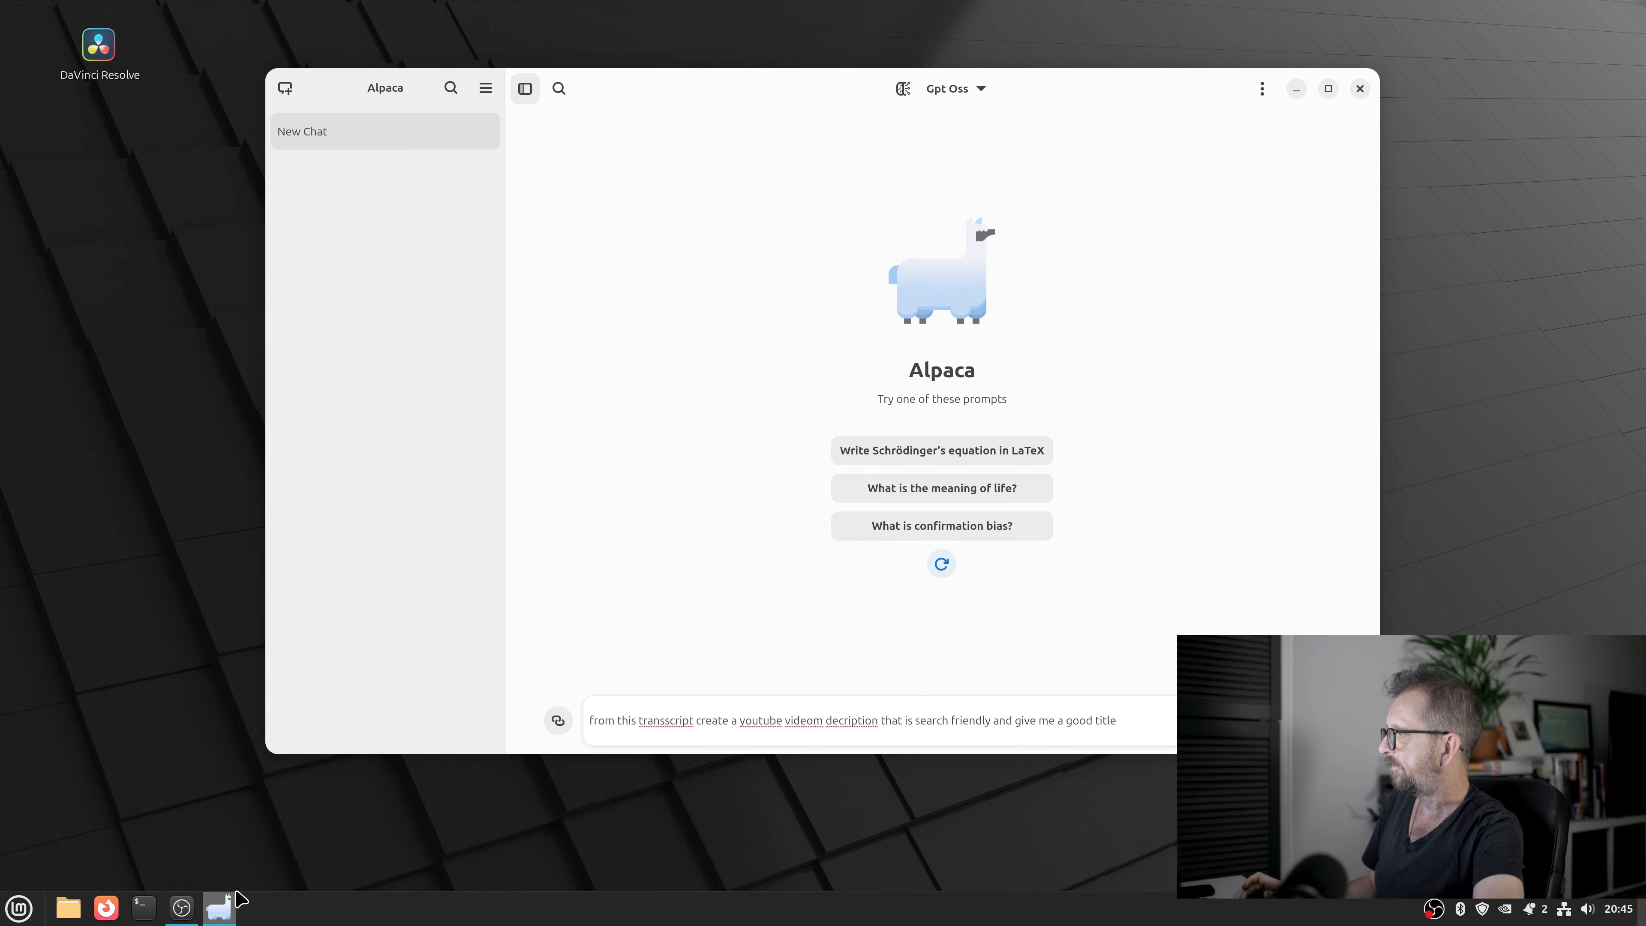
- Open the Videos folder in the file manager and try to drop Timeline 1.txt onto the chat message
{"action": "left_click", "coordinate": [58, 916]}
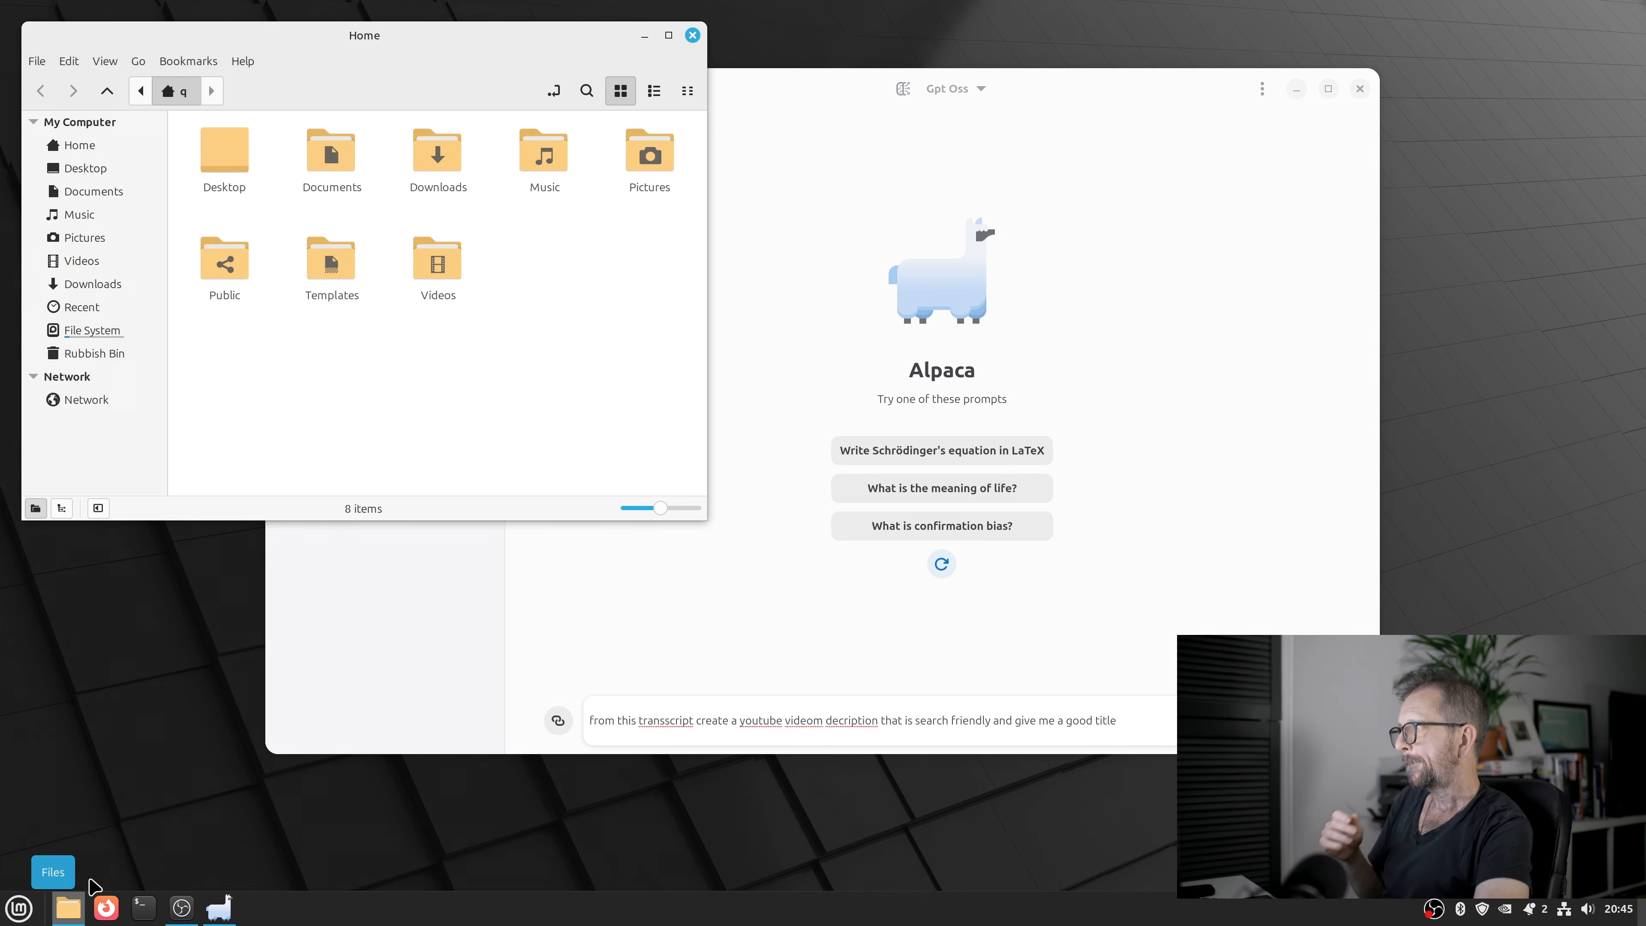
{"action": "left_click", "coordinate": [108, 286]}
{"action": "left_click", "coordinate": [102, 261]}
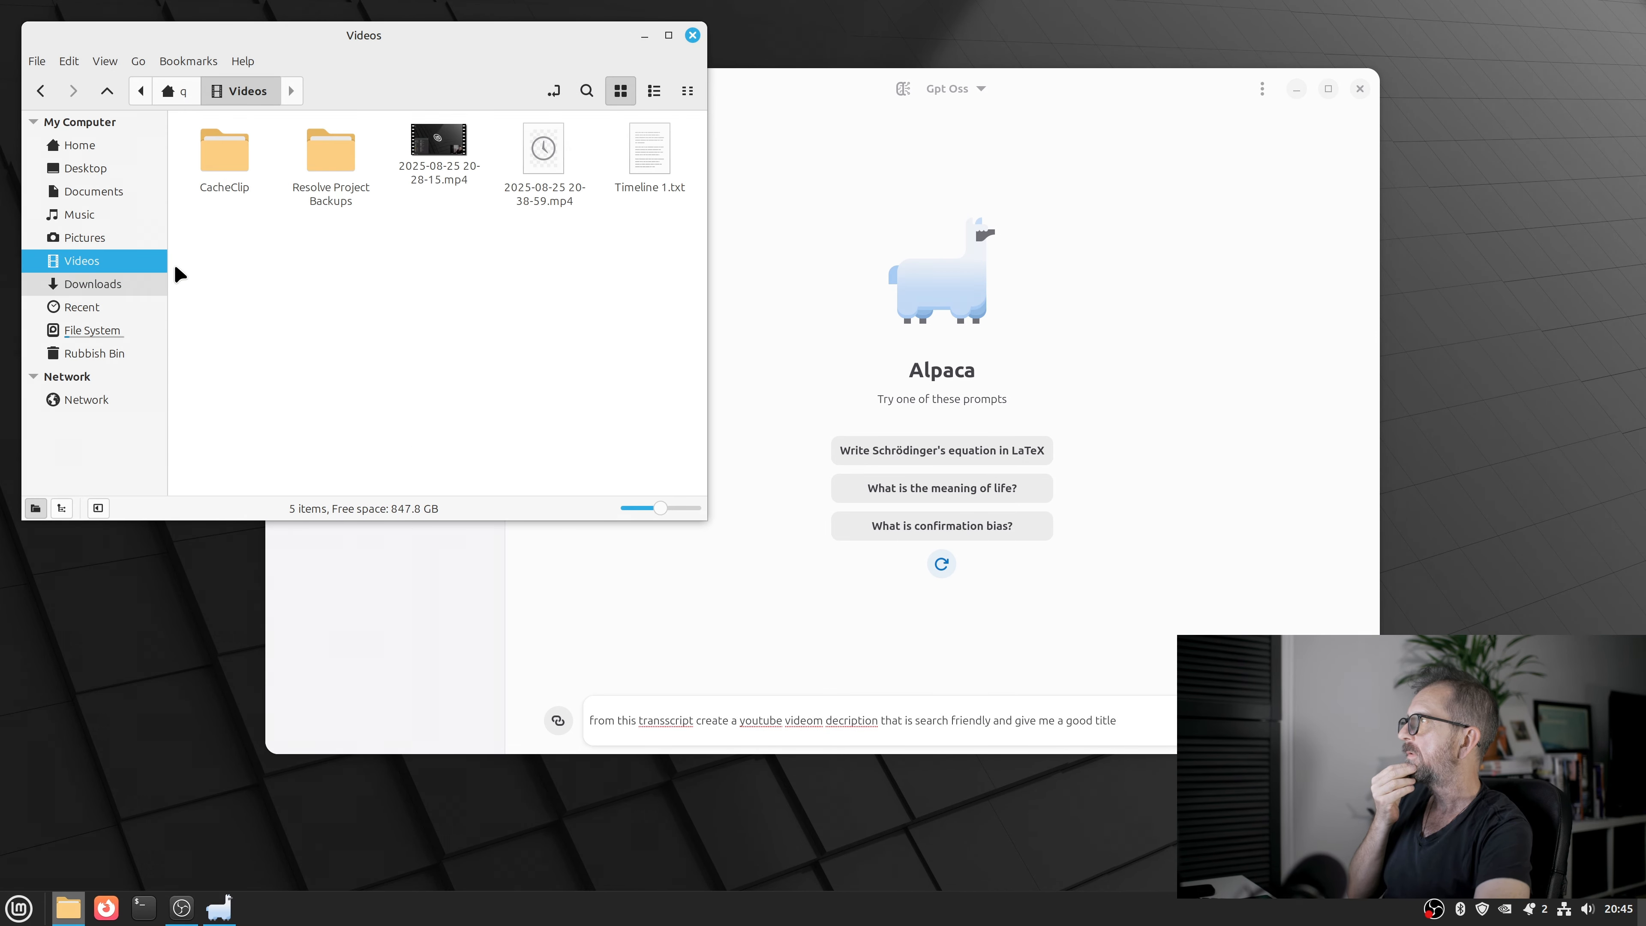
{"action": "left_click_drag", "start_coordinate": [652, 162], "coordinate": [577, 708]}
{"action": "left_click_drag", "start_coordinate": [636, 186], "coordinate": [606, 695]}
{"action": "left_click_drag", "start_coordinate": [648, 153], "coordinate": [563, 733]}
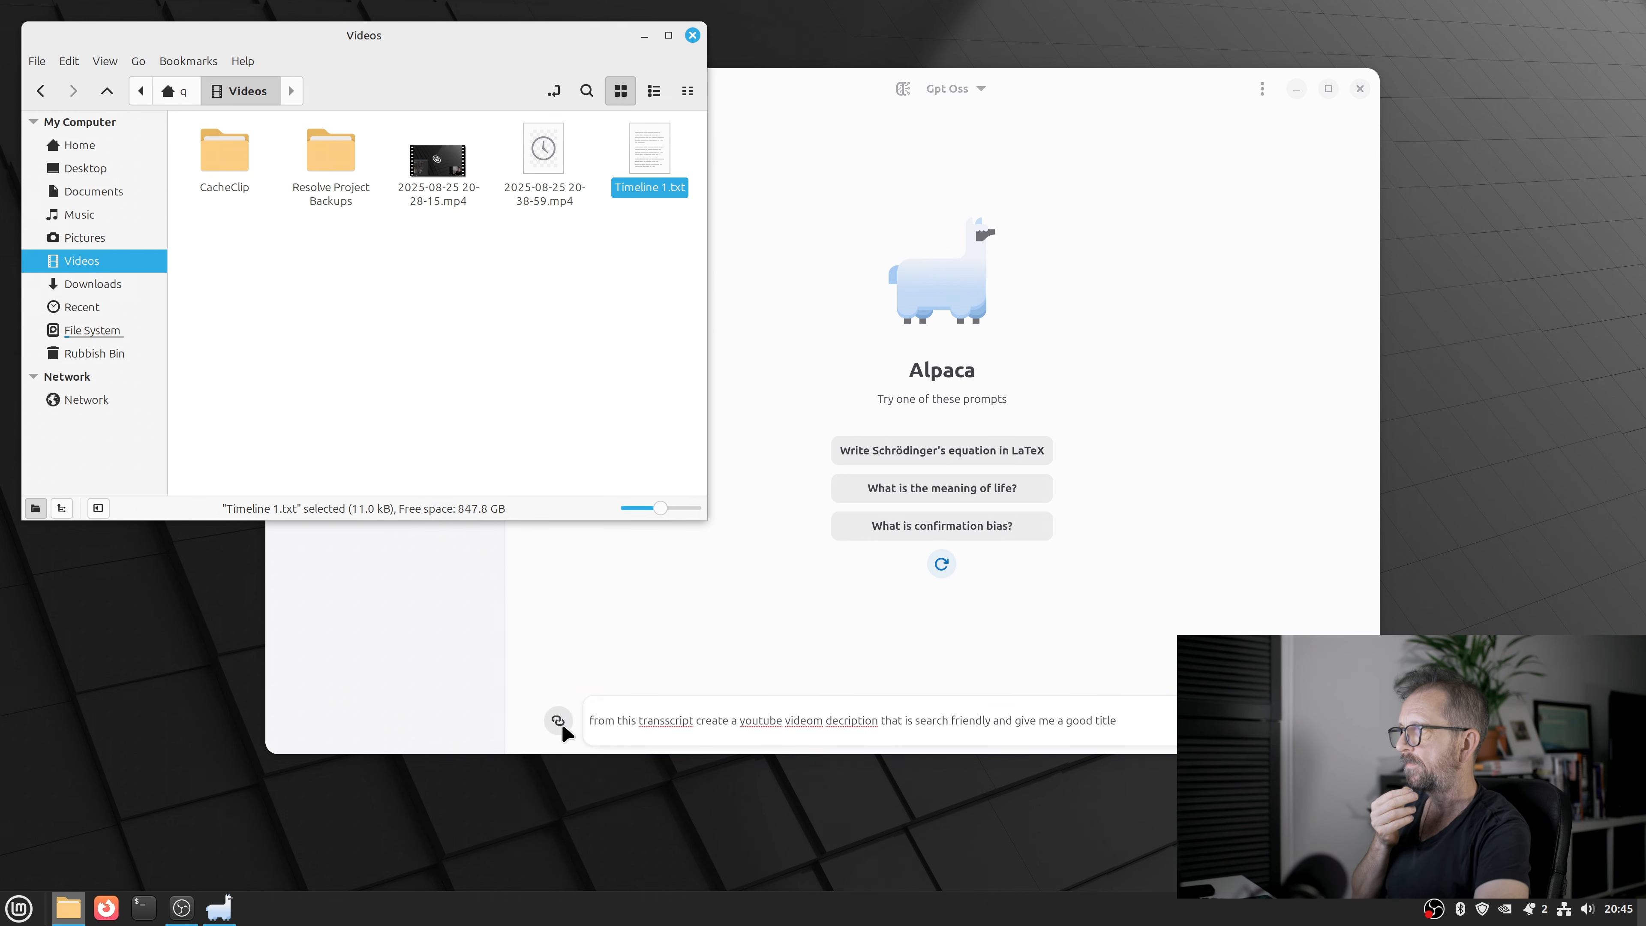
{"action": "left_click", "coordinate": [1113, 721]}
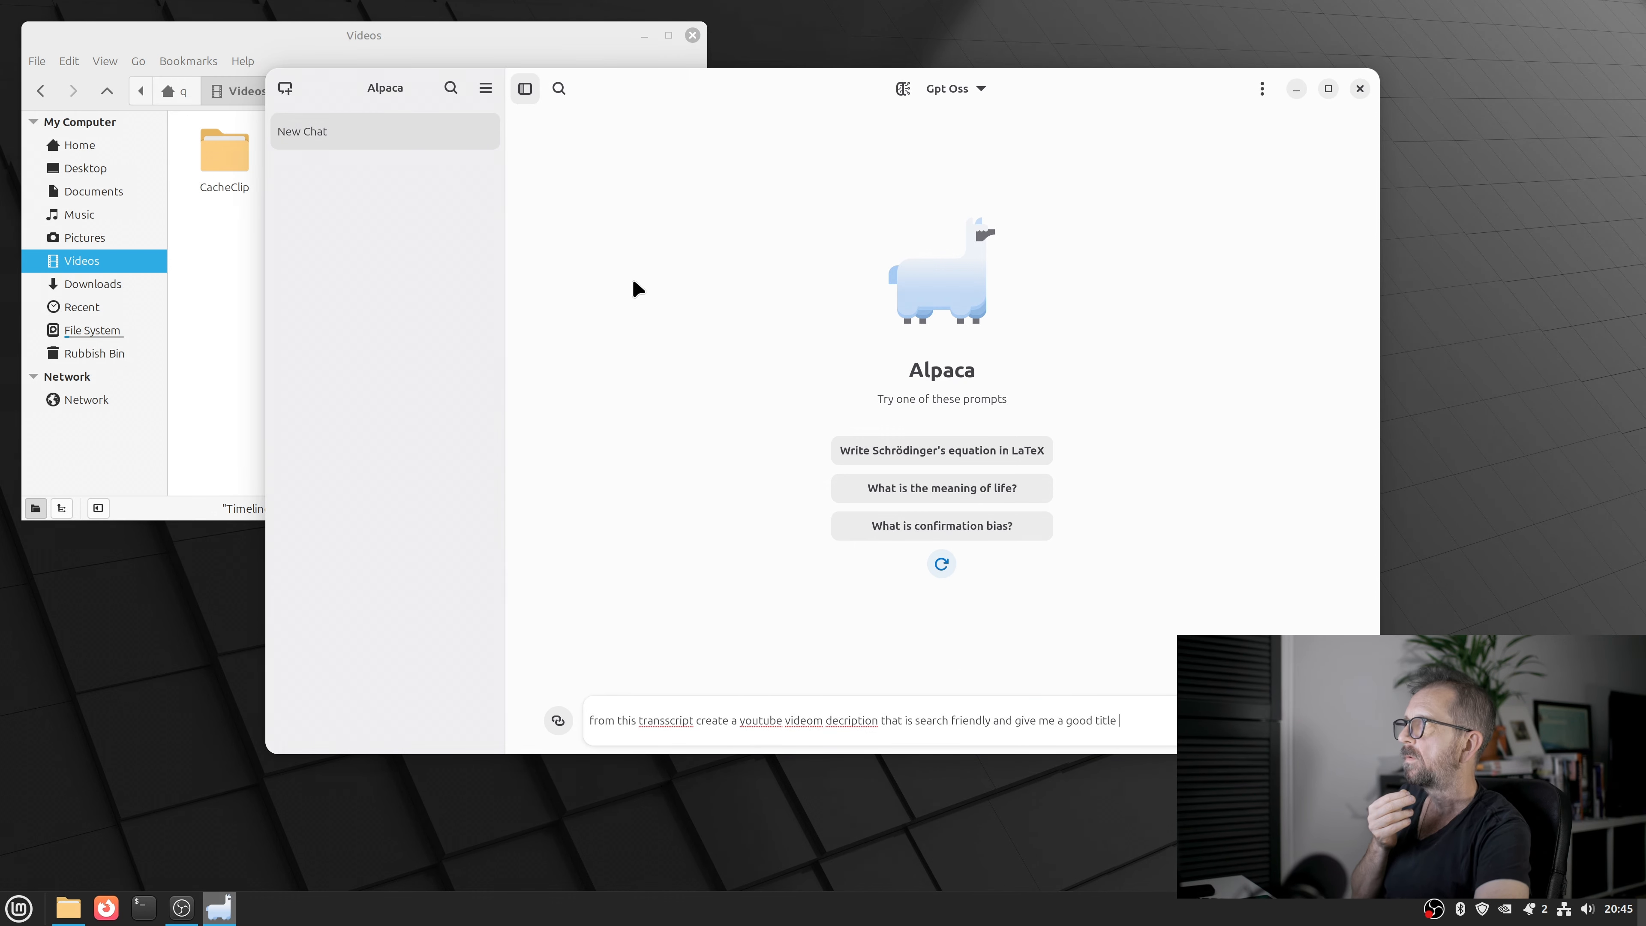
- Attach Timeline 1.txt from the Videos folder to the Alpaca message and send it to Gpt Oss
{"action": "left_click_drag", "start_coordinate": [680, 81], "coordinate": [904, 125]}
{"action": "left_click_drag", "start_coordinate": [462, 79], "coordinate": [353, 291]}
{"action": "left_click_drag", "start_coordinate": [538, 364], "coordinate": [783, 776]}
{"action": "left_click", "coordinate": [784, 768]}
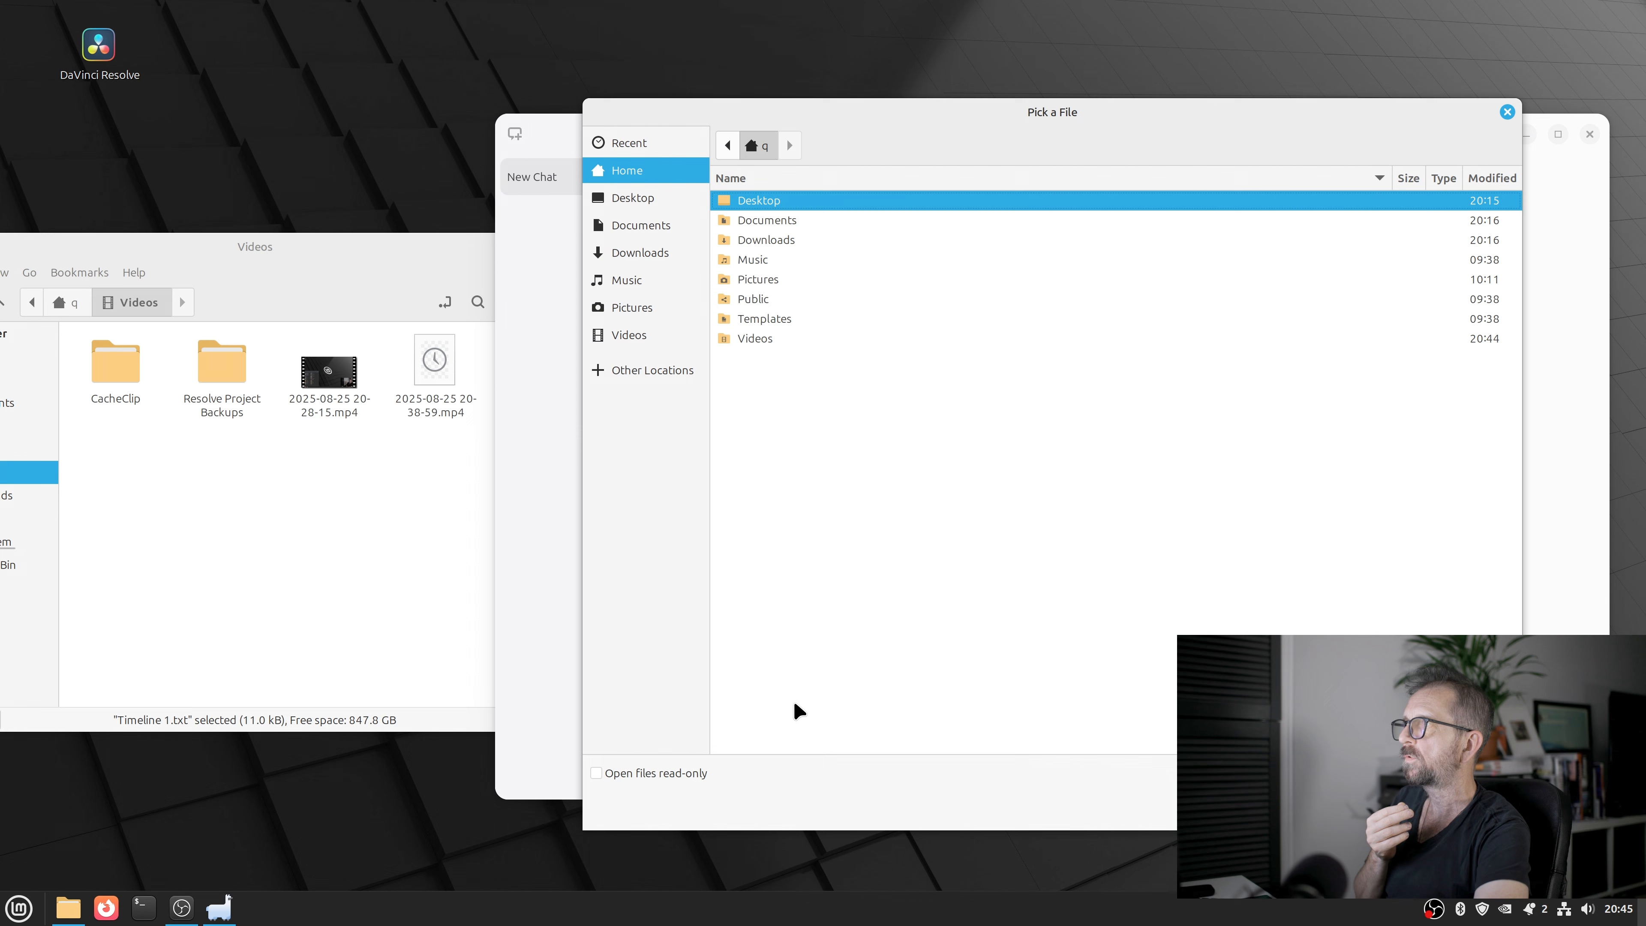
{"action": "left_click", "coordinate": [760, 244]}
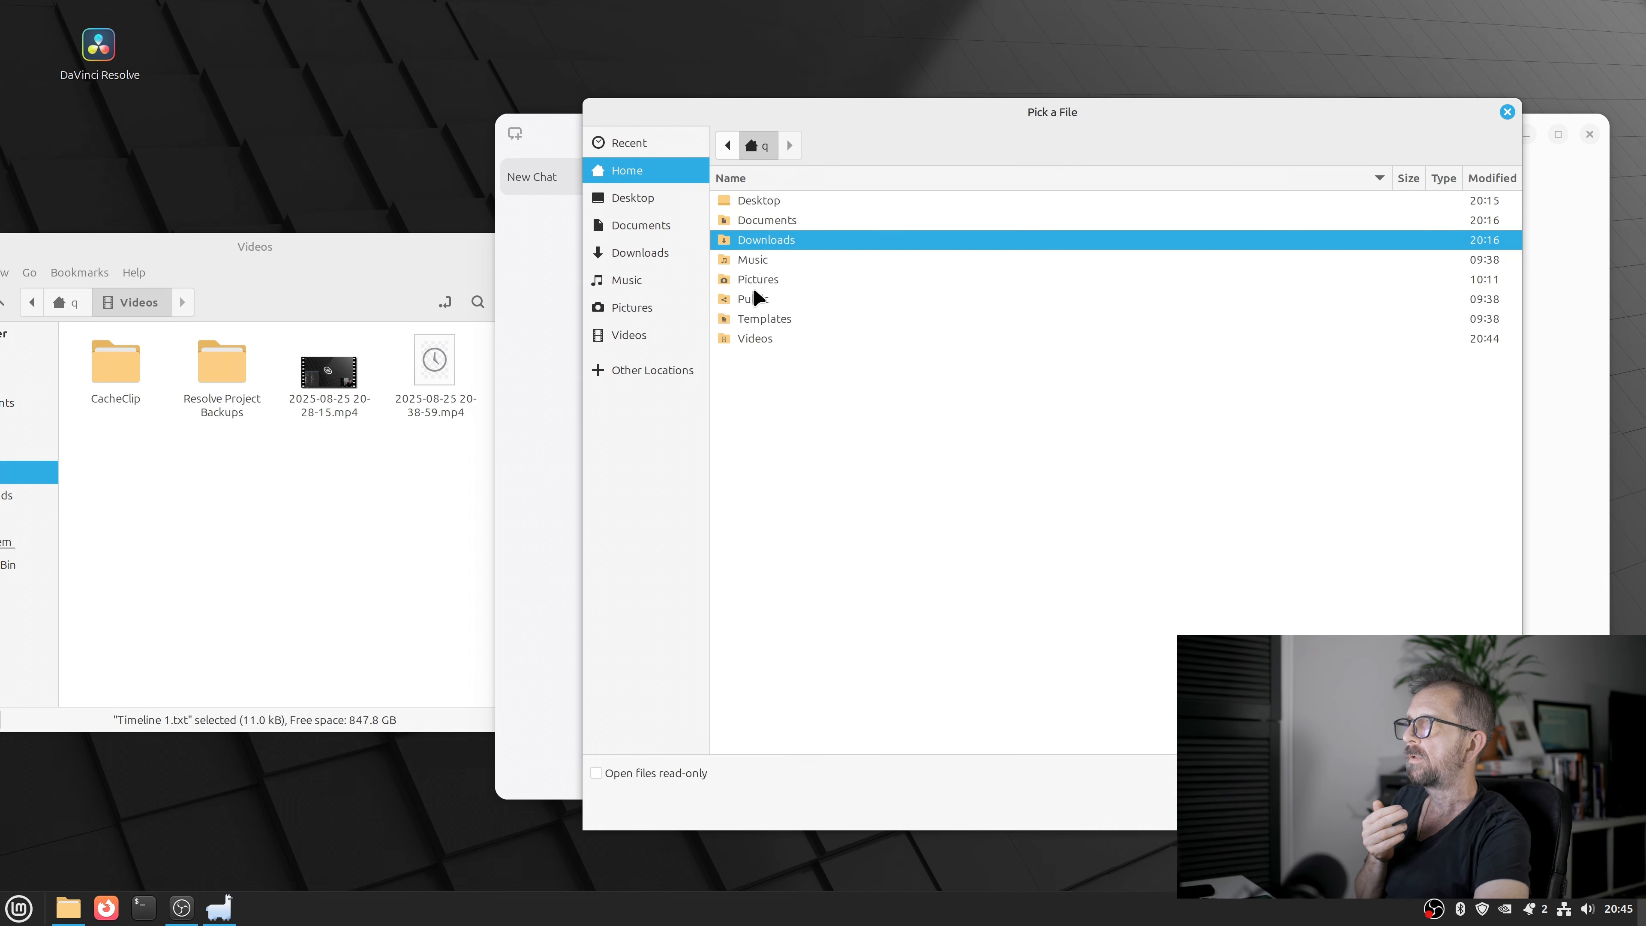
{"action": "left_click", "coordinate": [765, 339]}
{"action": "left_click", "coordinate": [763, 288]}
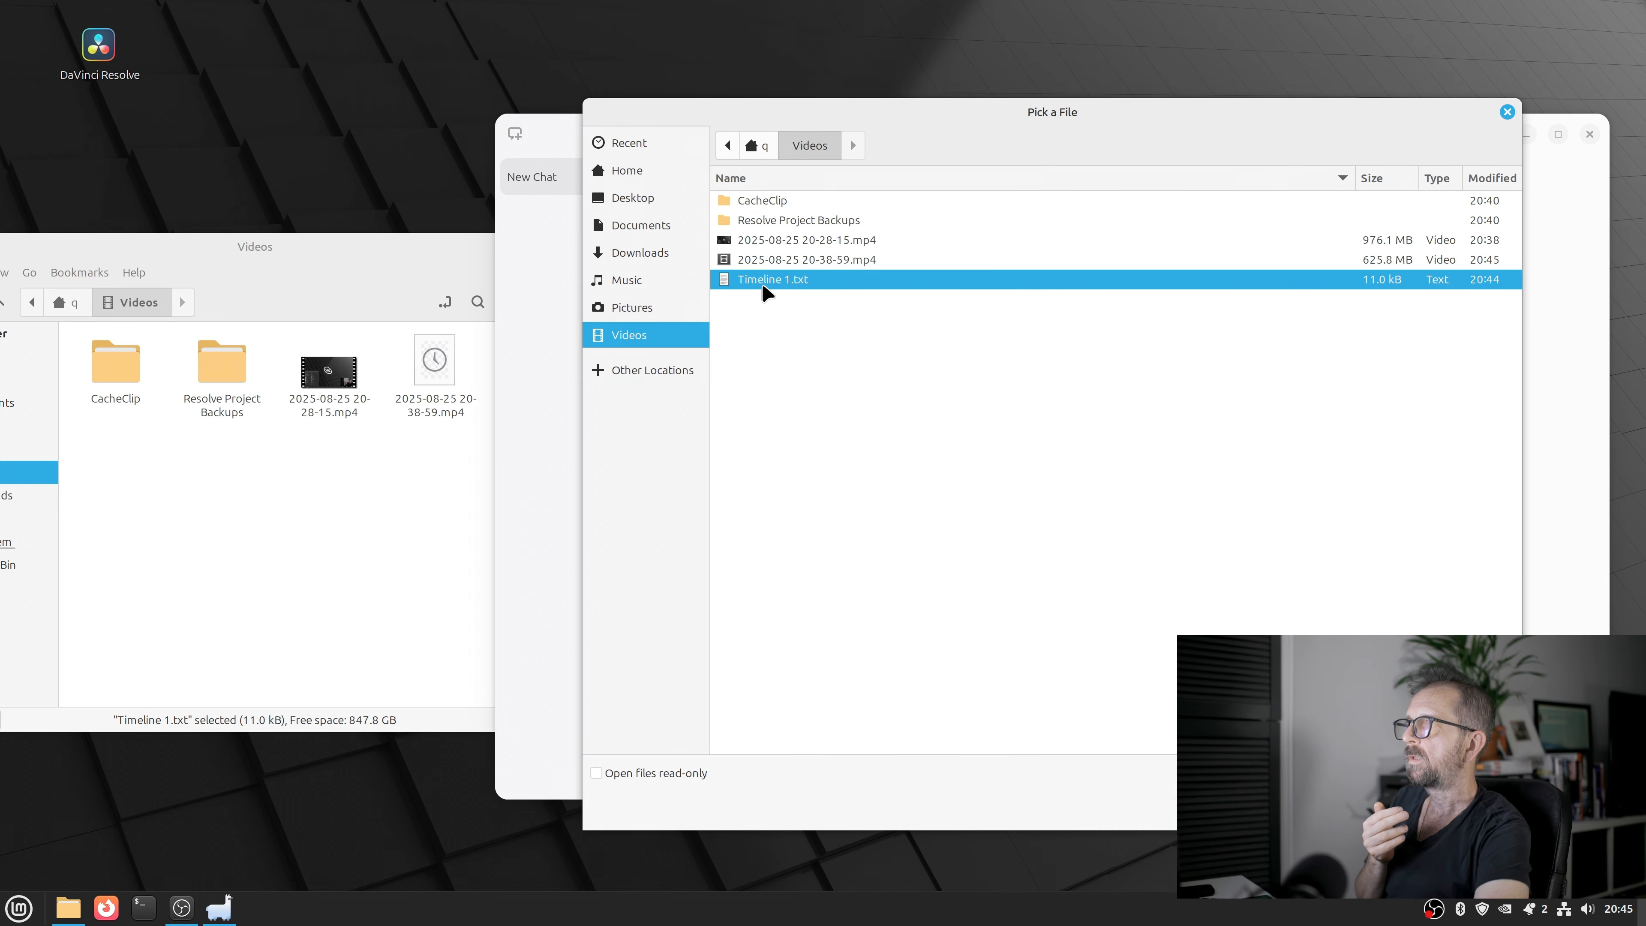
{"action": "key", "text": "Return"}
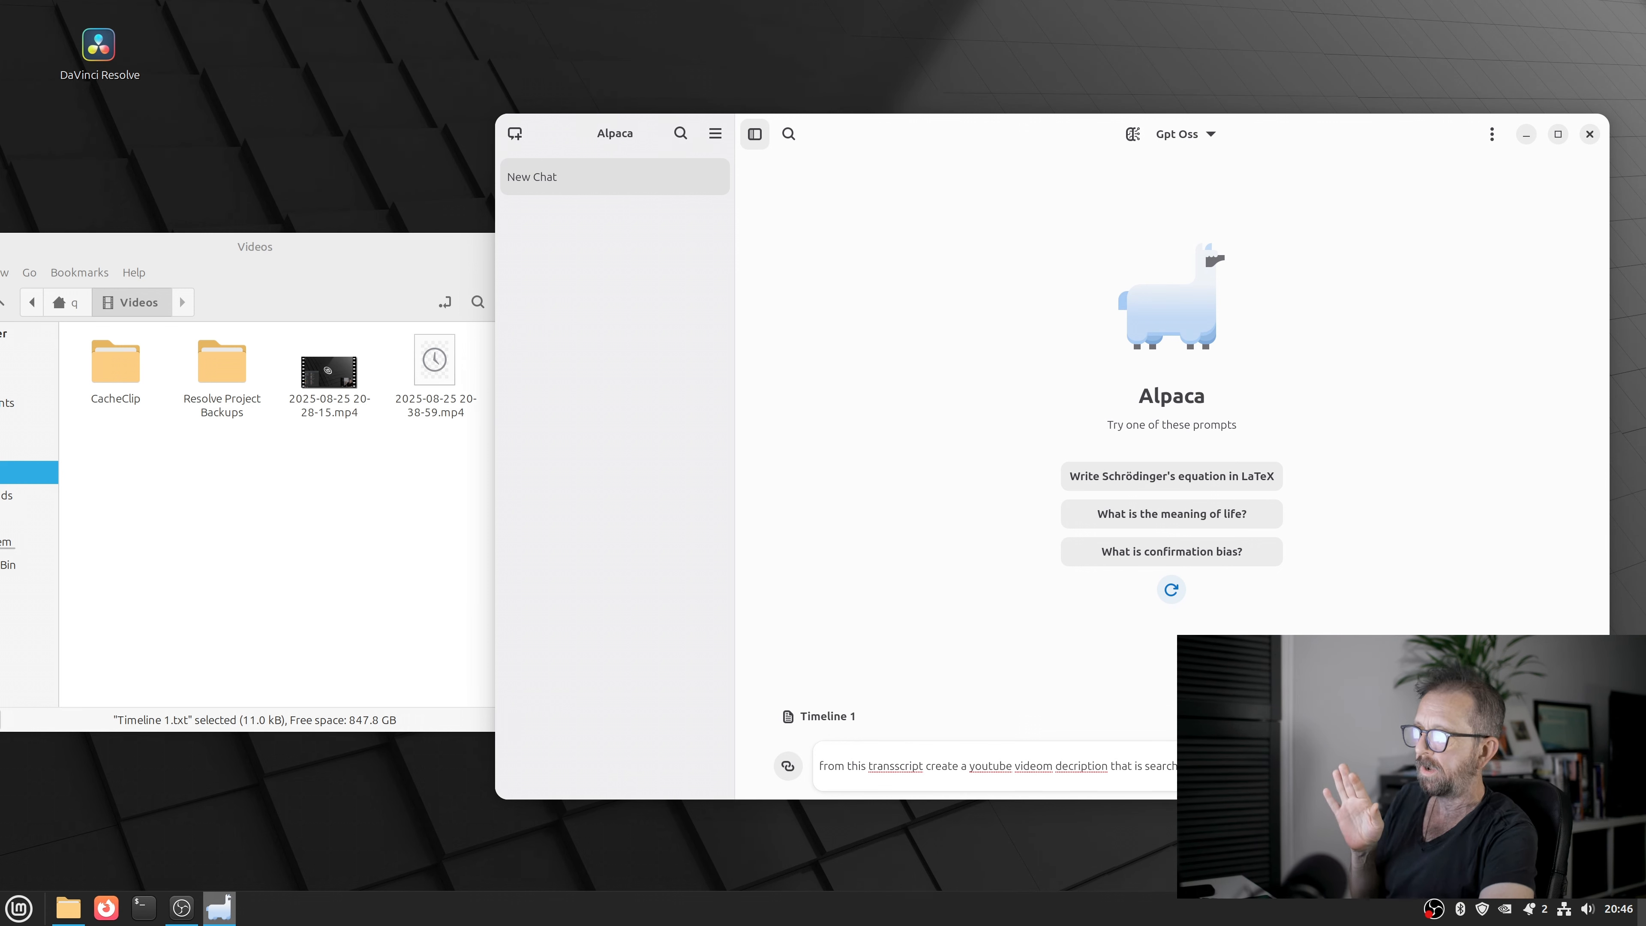
{"action": "key", "text": "Return"}
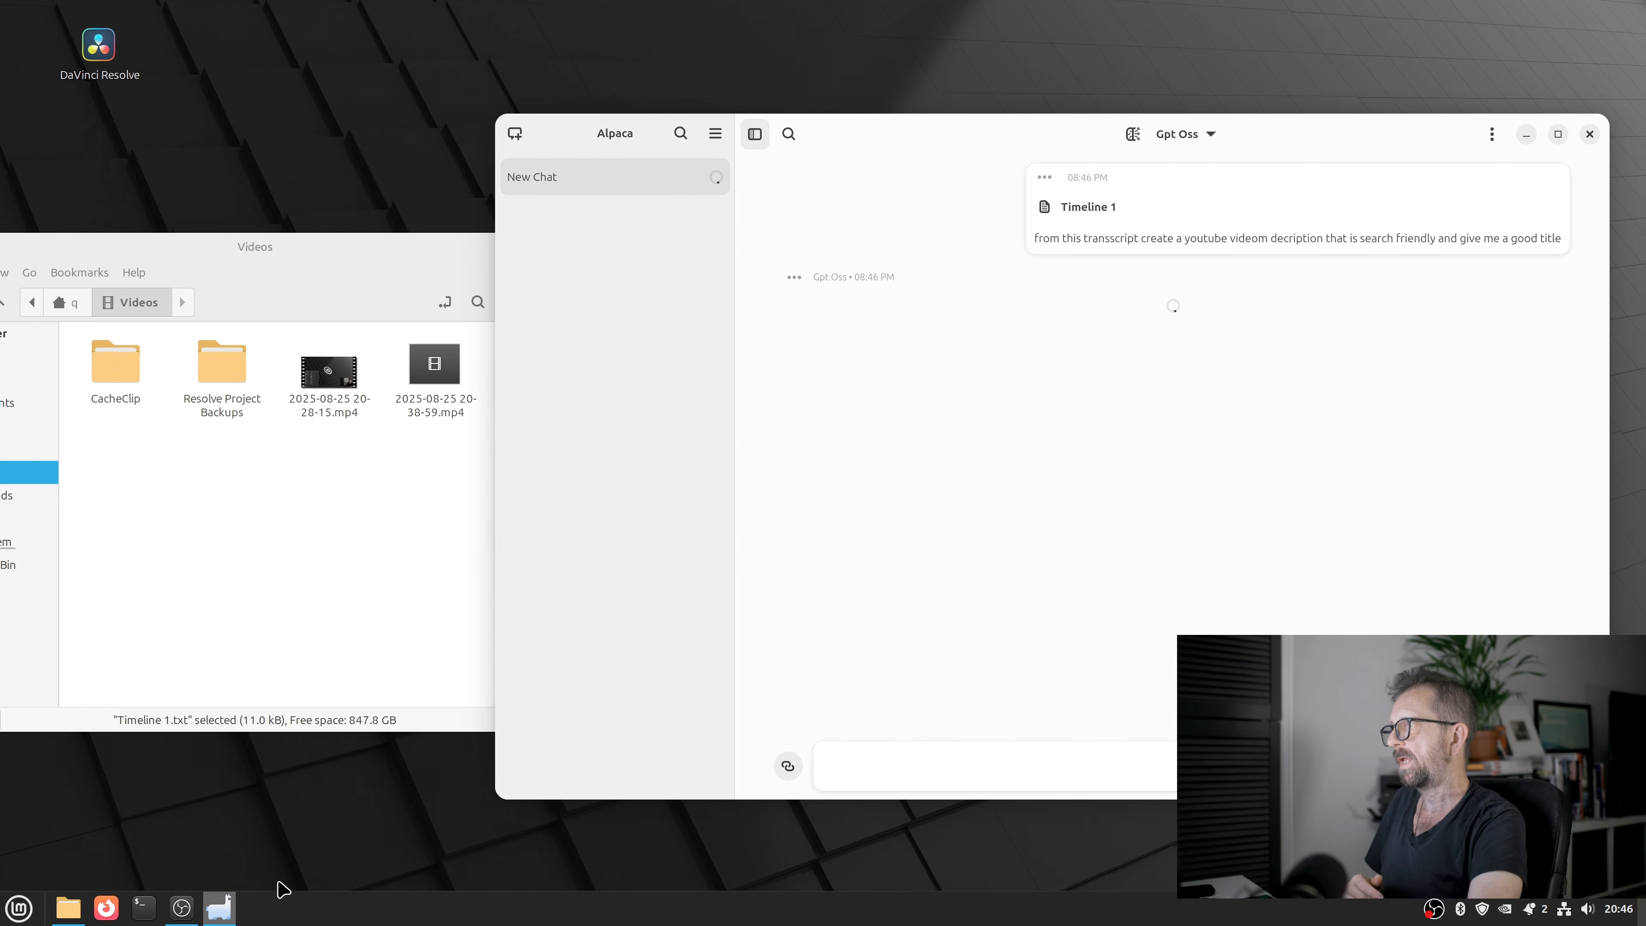
- Open a terminal, run "watch -n.5 nvidia-smi" to monitor the graphics card, and widen and reposition the terminal window
{"action": "left_click", "coordinate": [143, 907]}
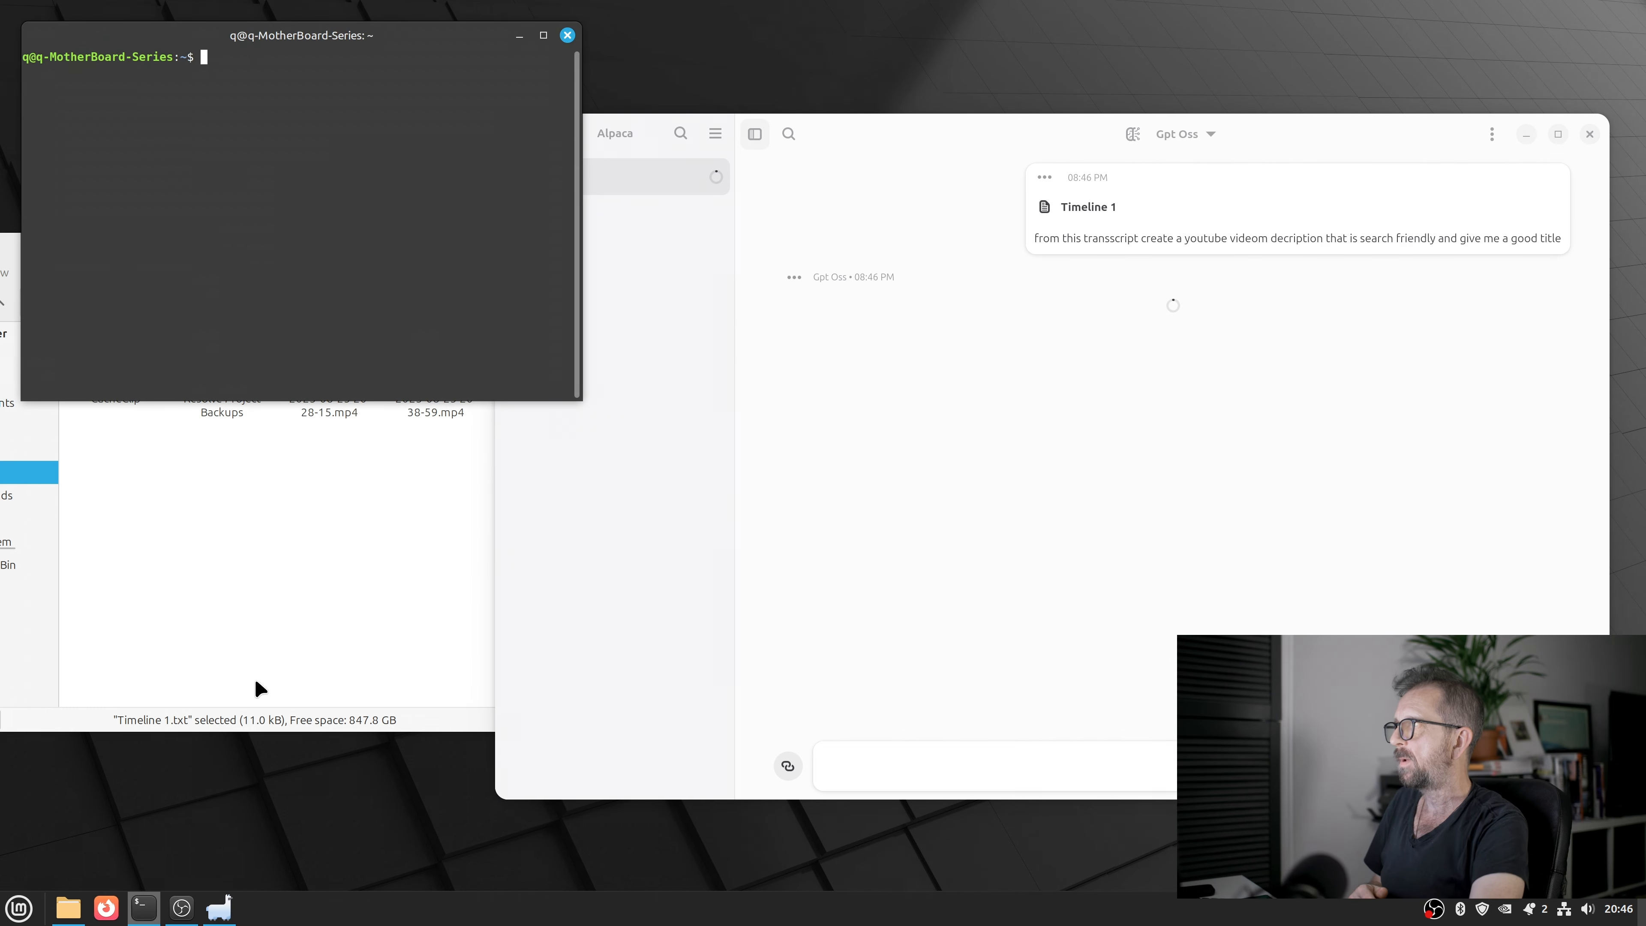
{"action": "left_click_drag", "start_coordinate": [402, 39], "coordinate": [524, 462]}
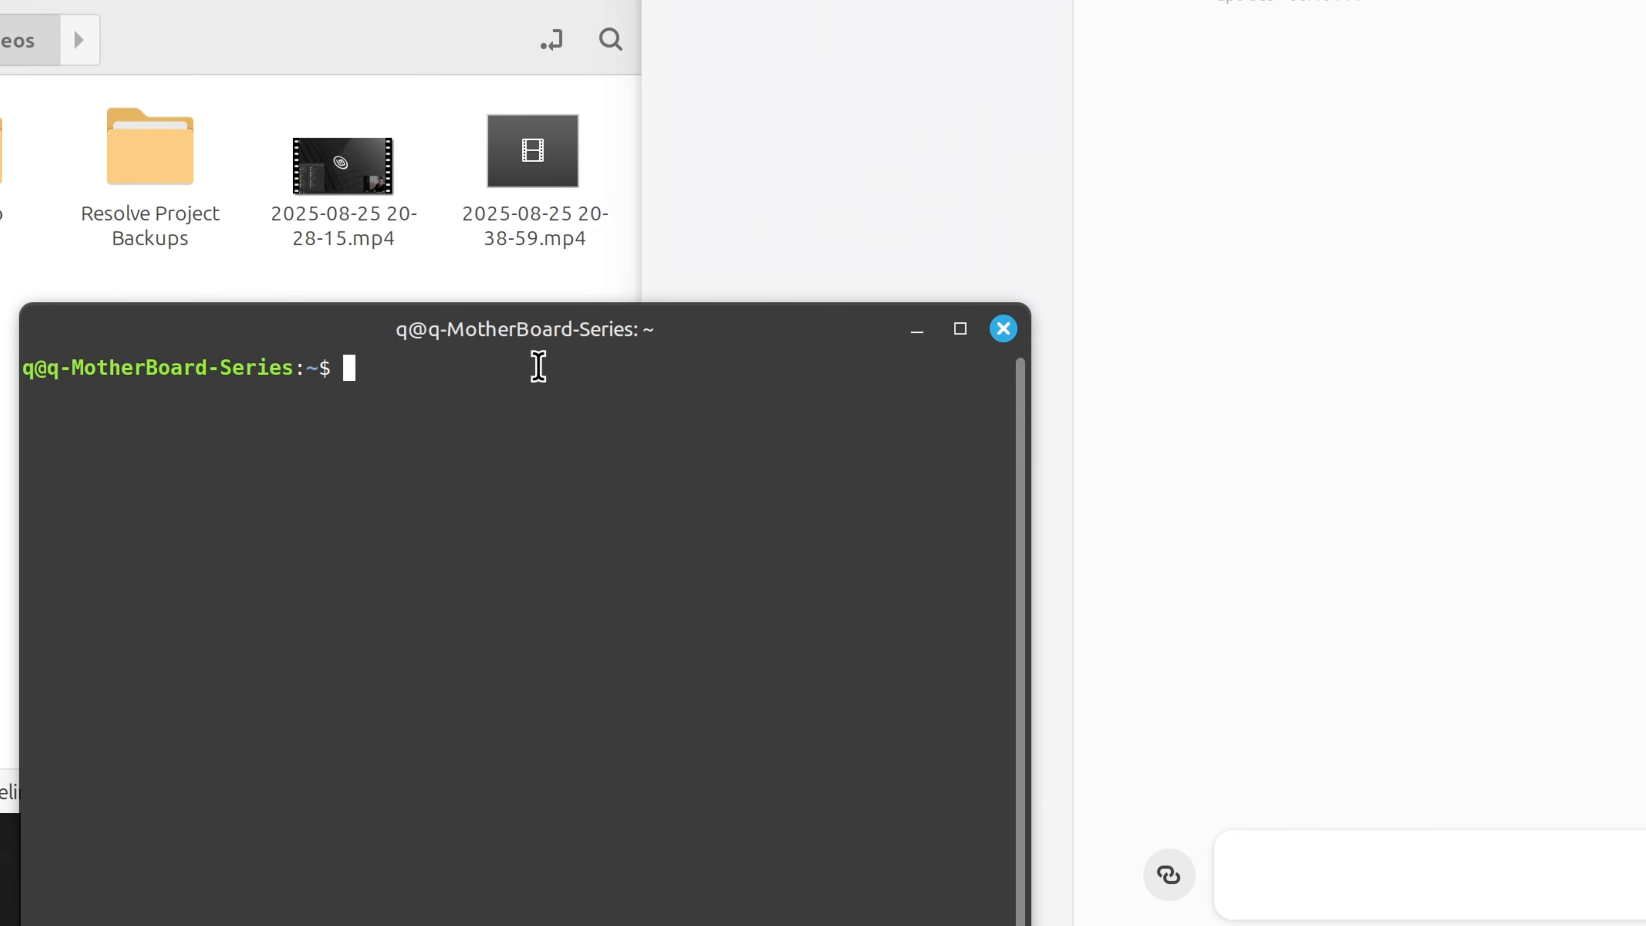
{"action": "left_click_drag", "start_coordinate": [743, 328], "coordinate": [755, 214]}
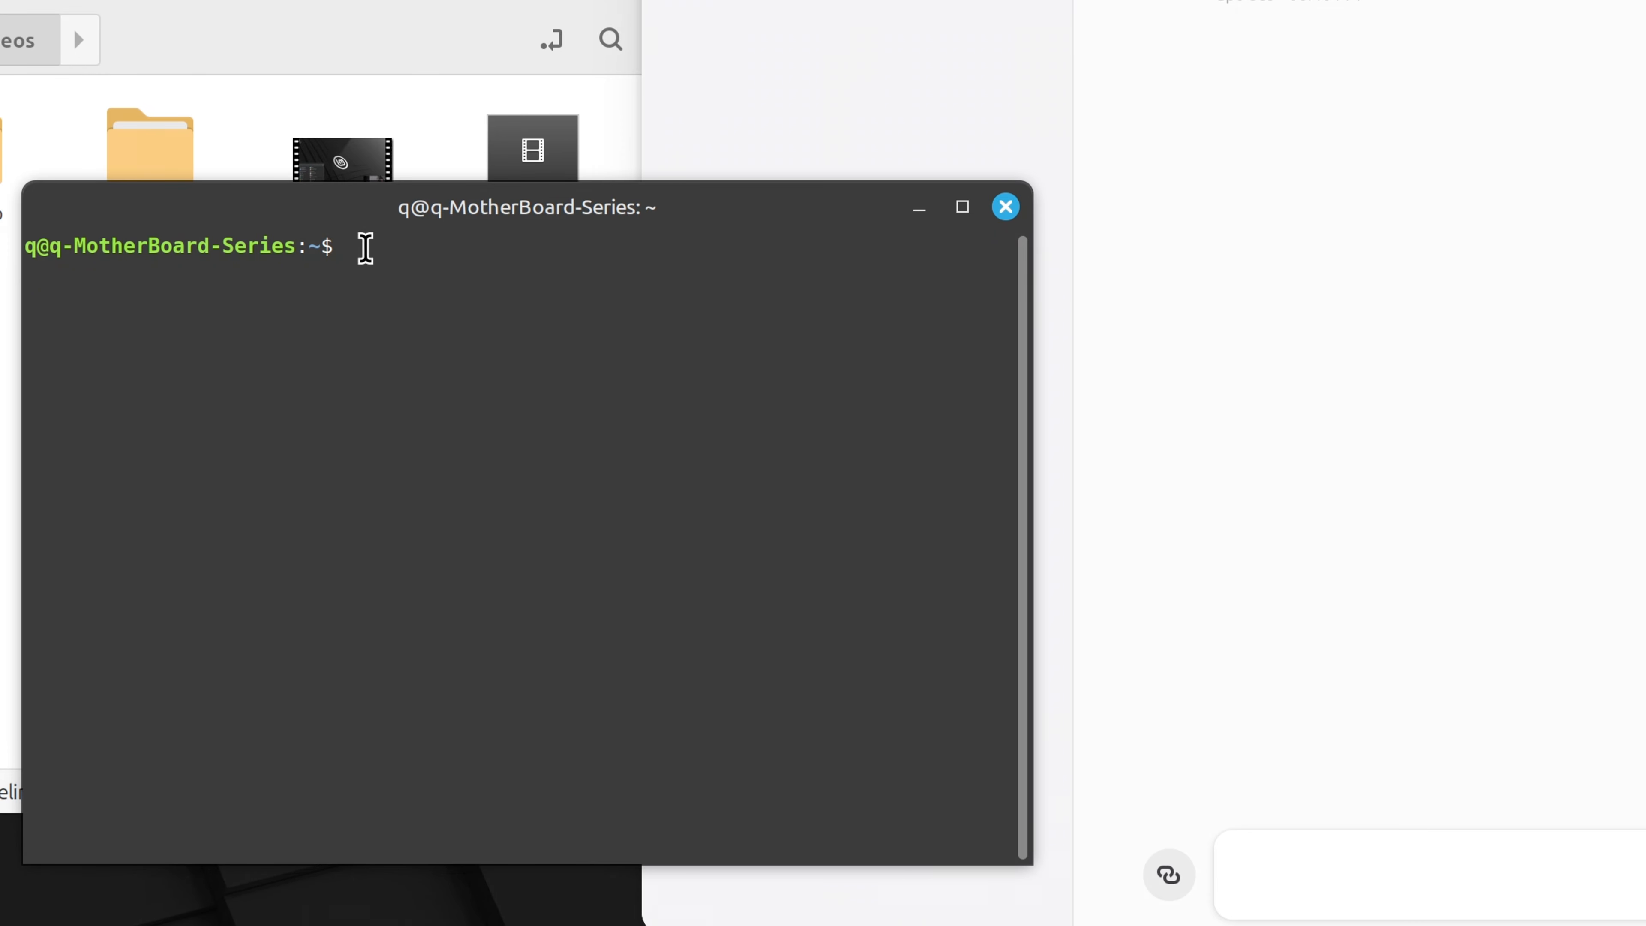
{"action": "type", "text": "watch -n"}
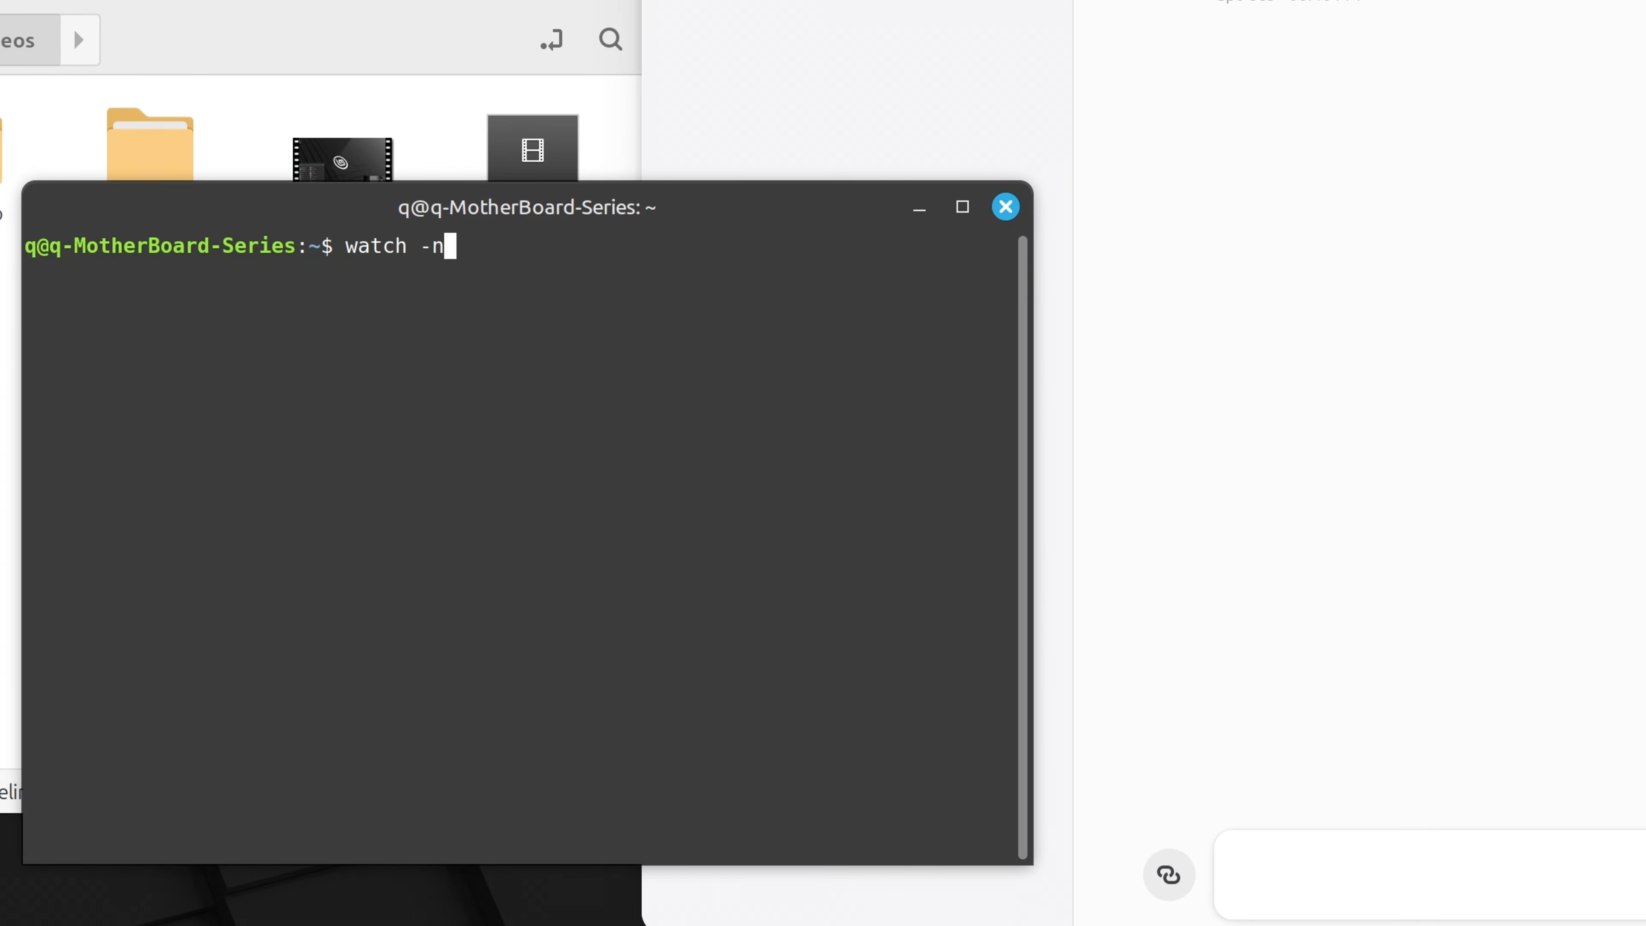
{"action": "type", "text": ".5 nvidia"}
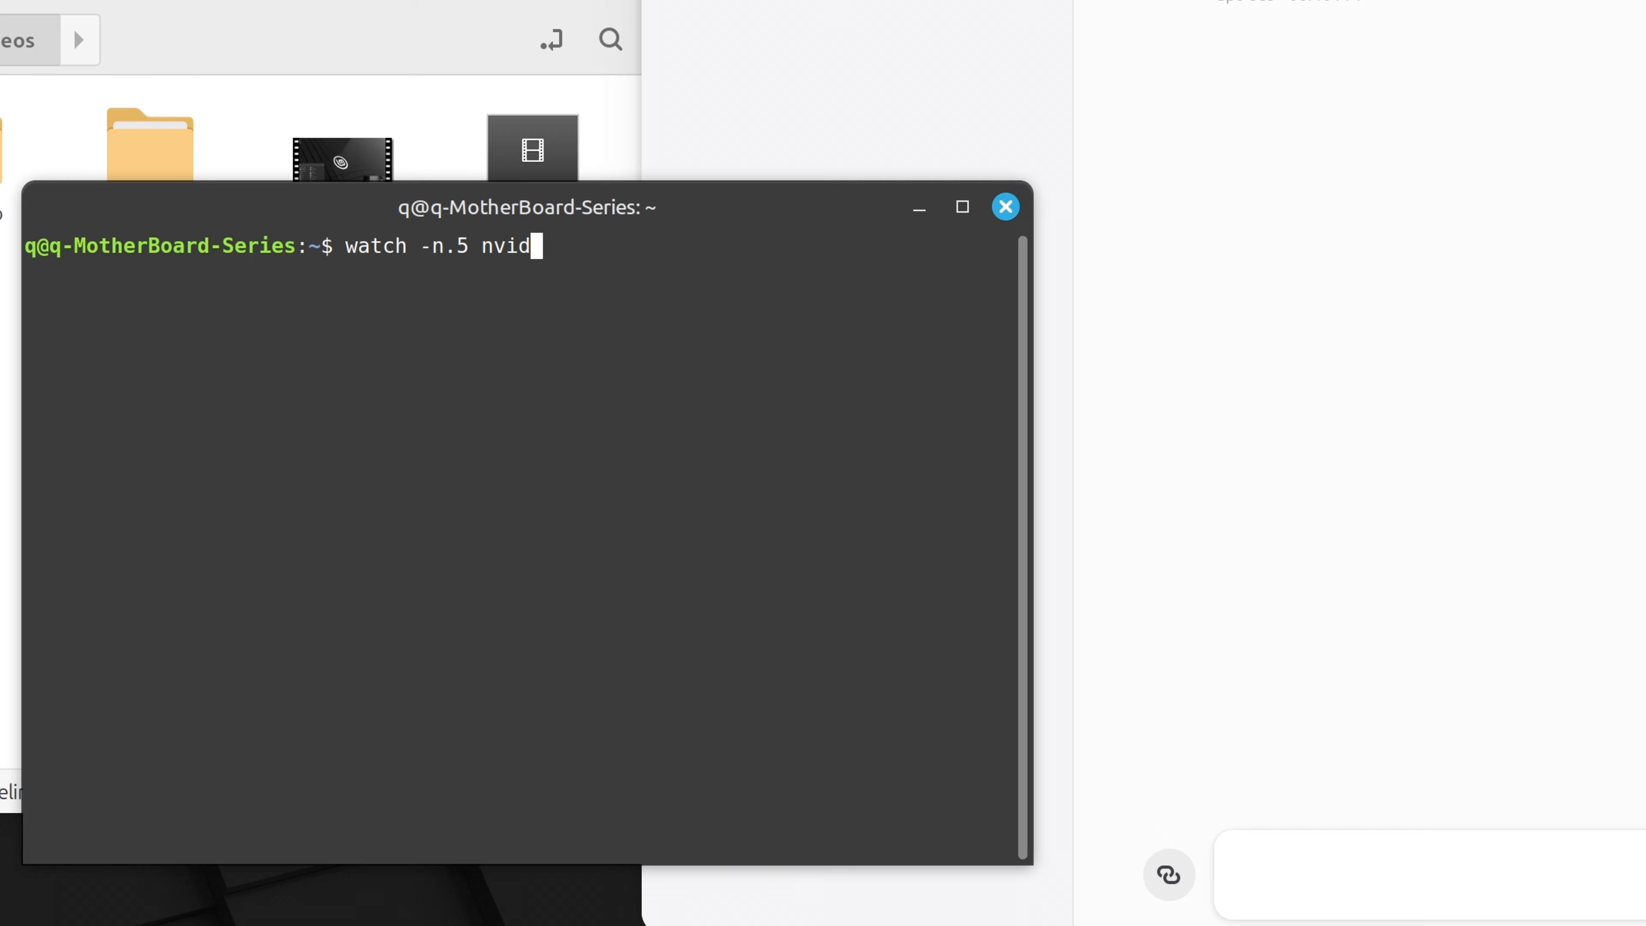
{"action": "type", "text": "-smi"}
{"action": "key", "text": "Return"}
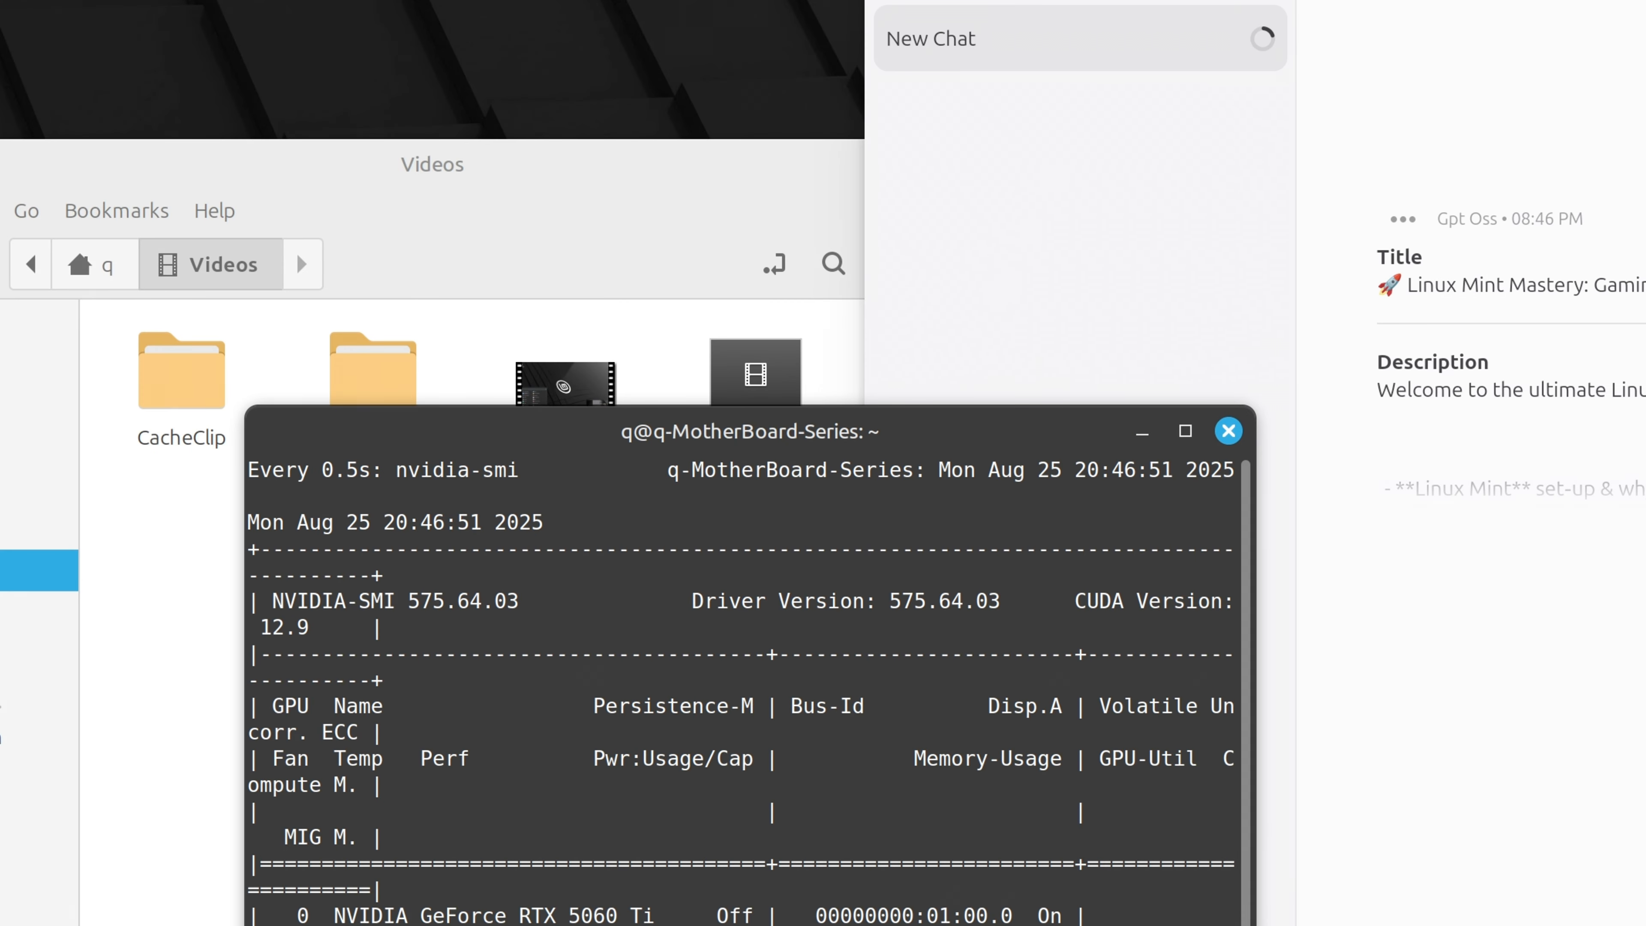
{"action": "left_click_drag", "start_coordinate": [1255, 925], "coordinate": [1645, 925]}
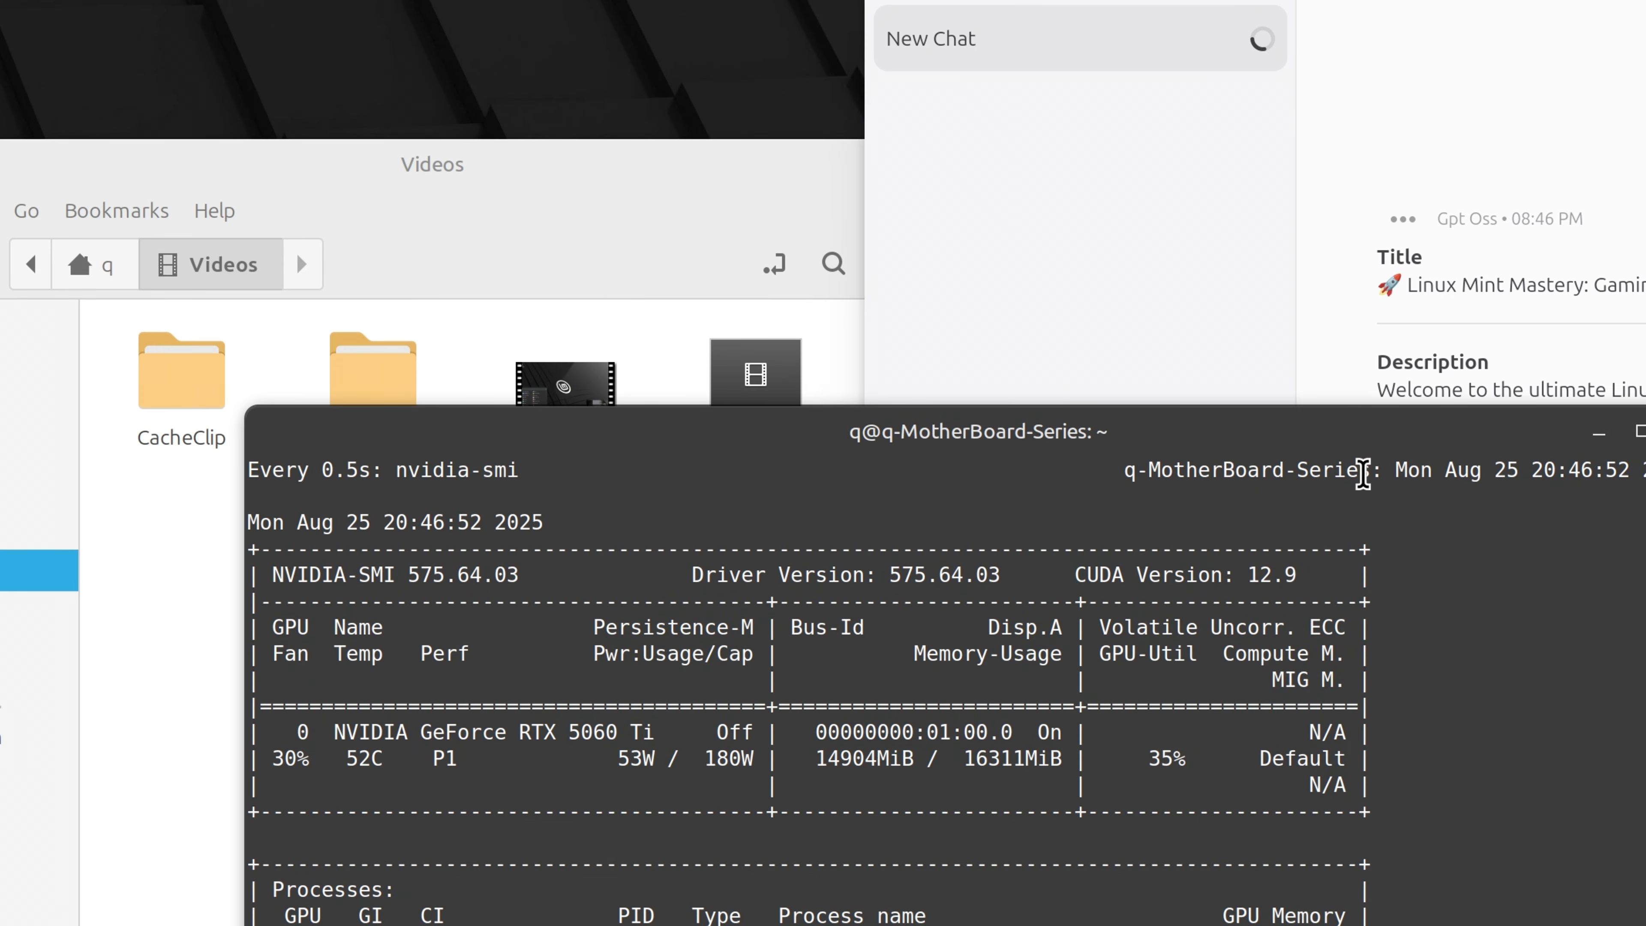
{"action": "left_click_drag", "start_coordinate": [1290, 432], "coordinate": [1071, 0]}
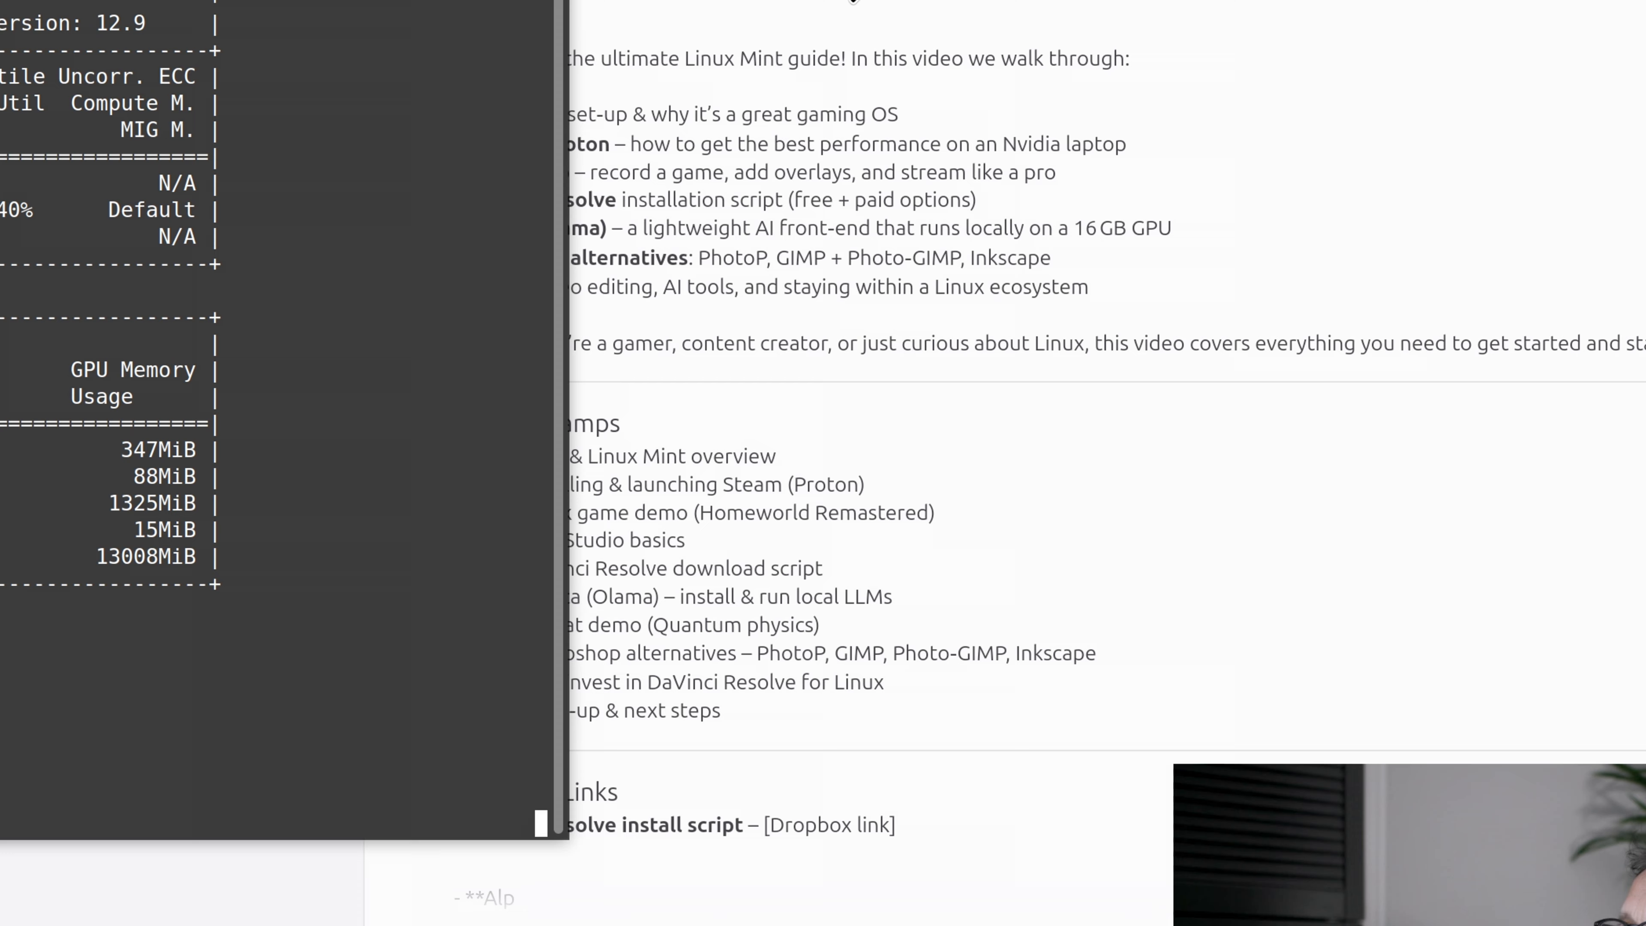
- Return to the Alpaca chat and read the generated title, description, timestamps, useful links, and keywords and tags
{"action": "left_click", "coordinate": [879, 473]}
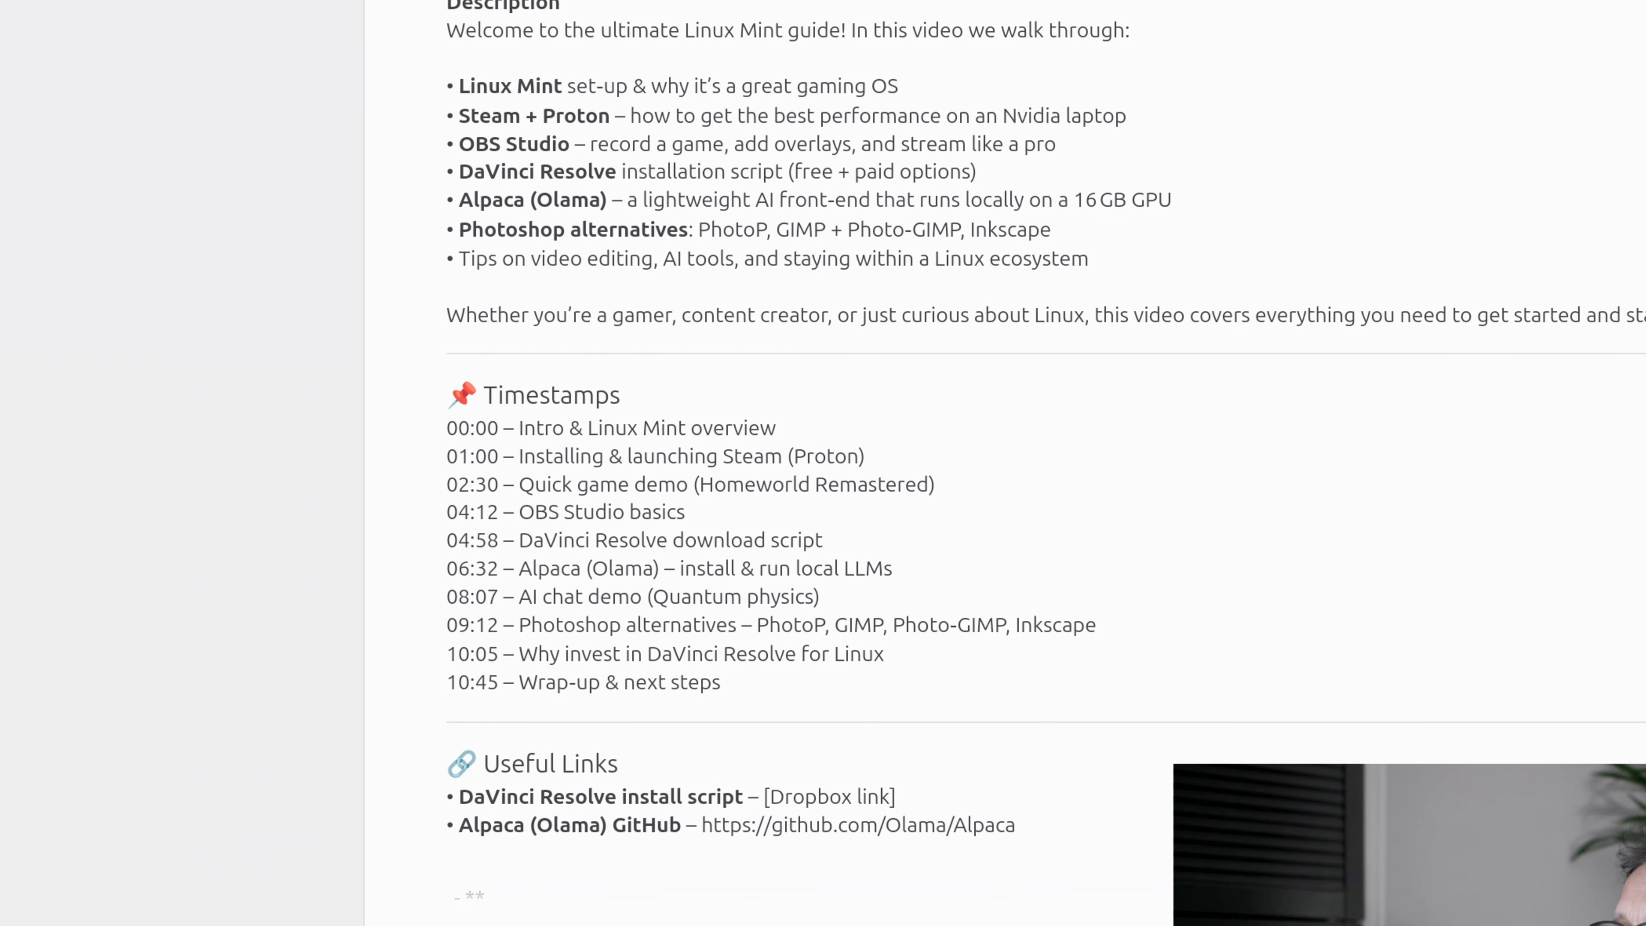
{"action": "scroll", "coordinate": [879, 474], "scroll_direction": "up", "scroll_amount": 5}
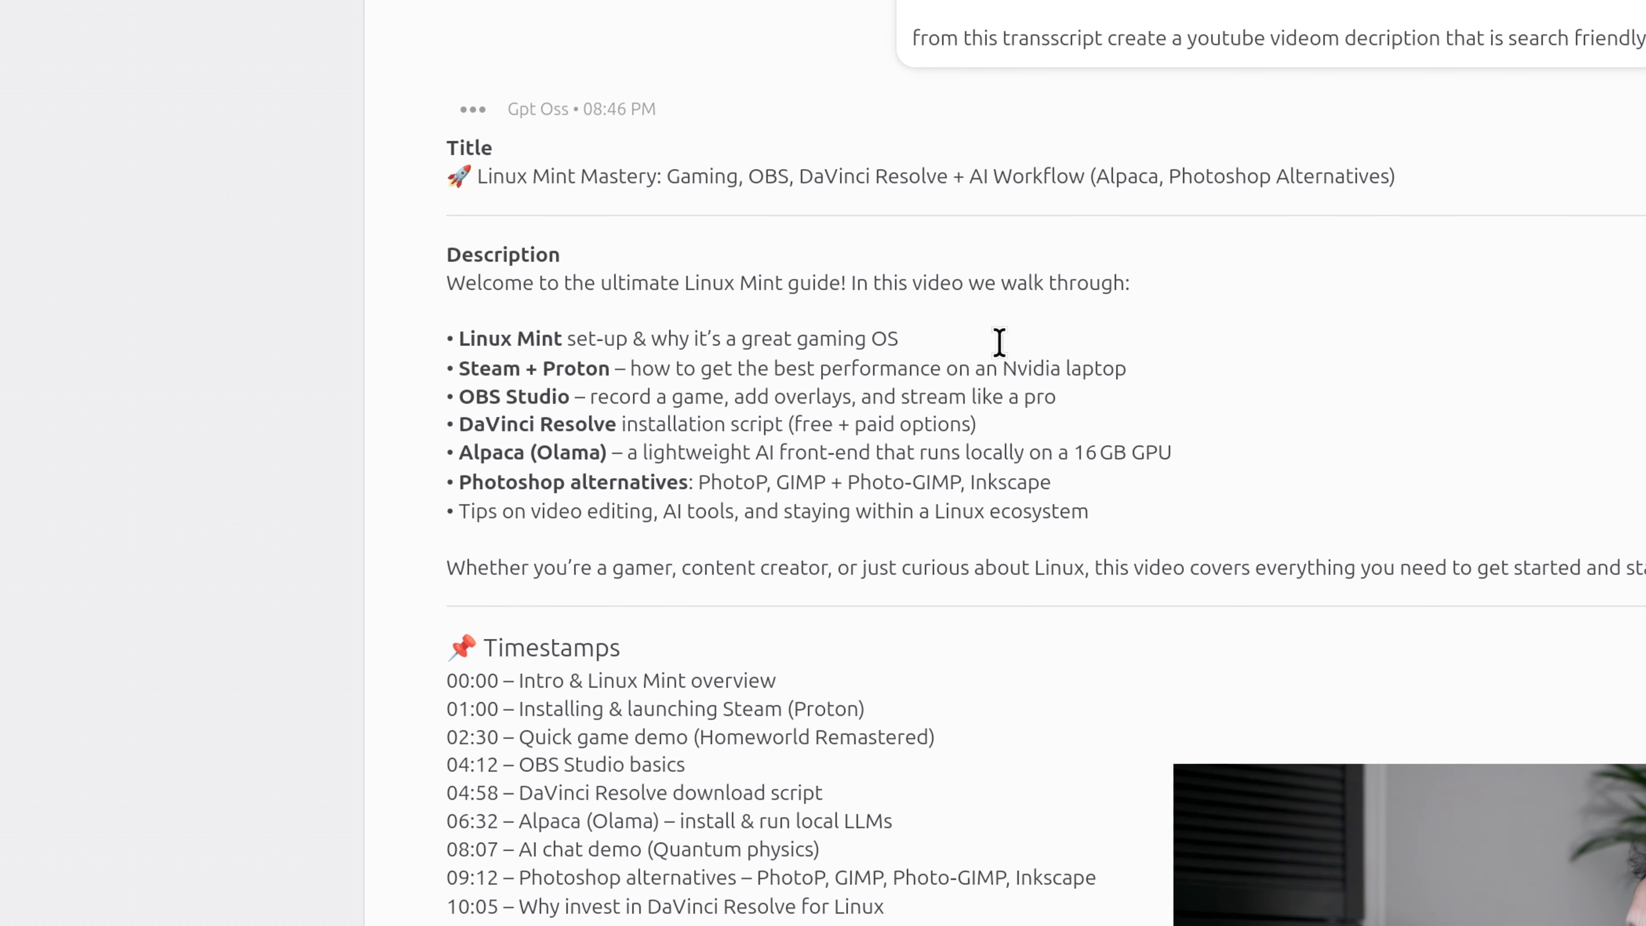
{"action": "scroll", "coordinate": [952, 402], "scroll_direction": "down", "scroll_amount": 2}
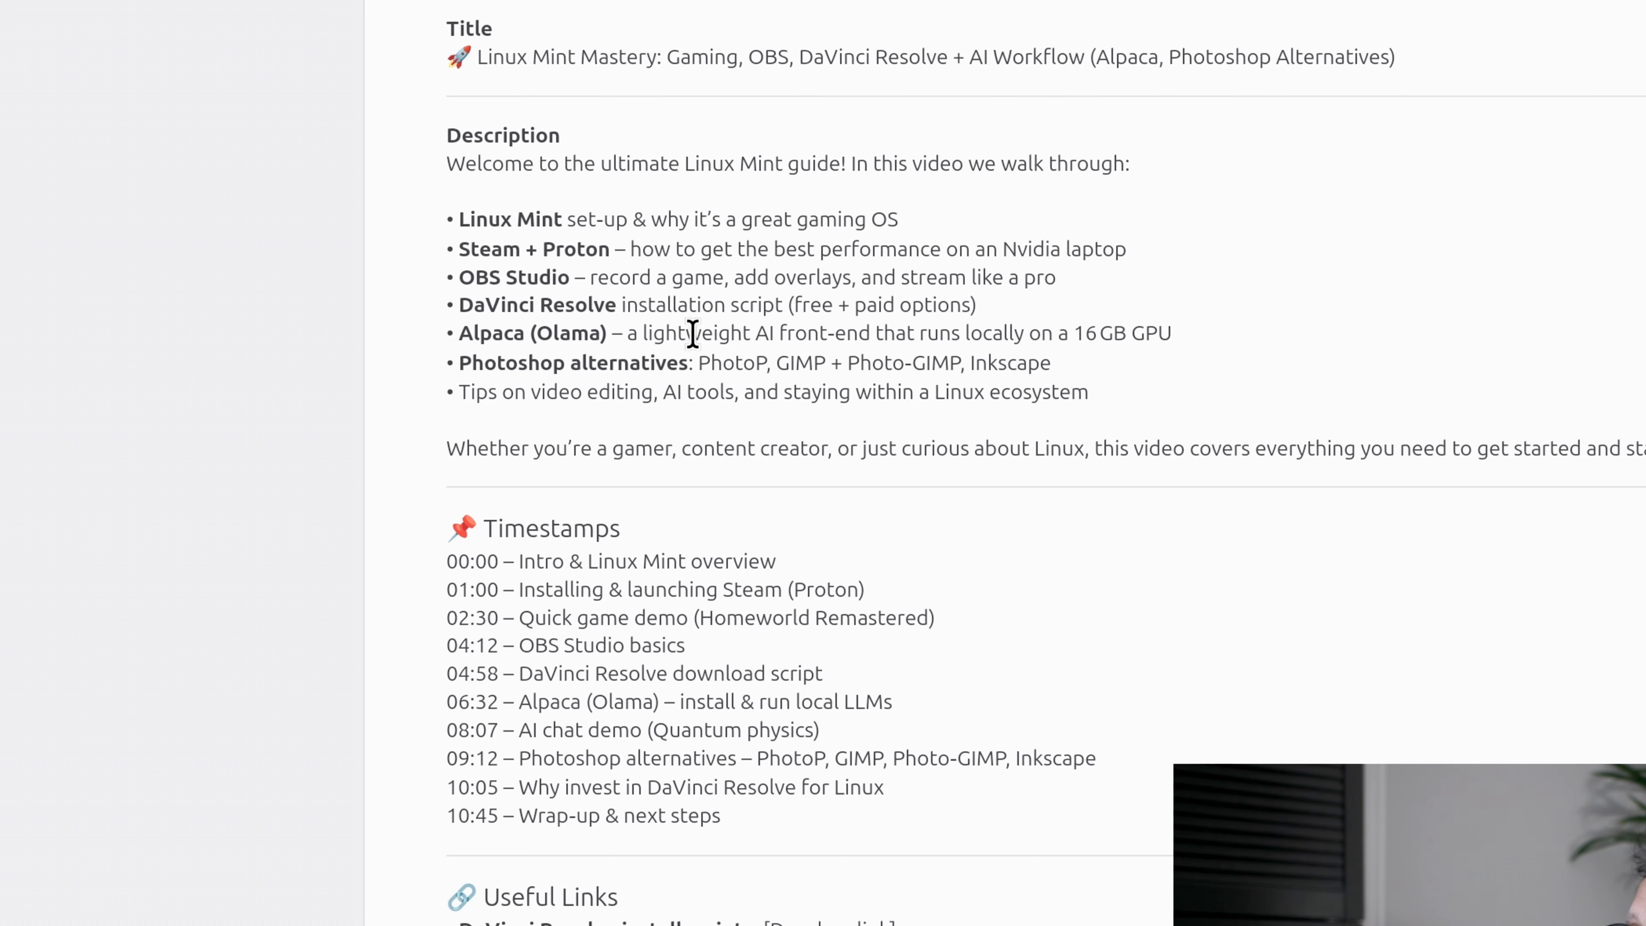
{"action": "scroll", "coordinate": [920, 300], "scroll_direction": "down", "scroll_amount": 3}
{"action": "scroll", "coordinate": [794, 312], "scroll_direction": "down", "scroll_amount": 6}
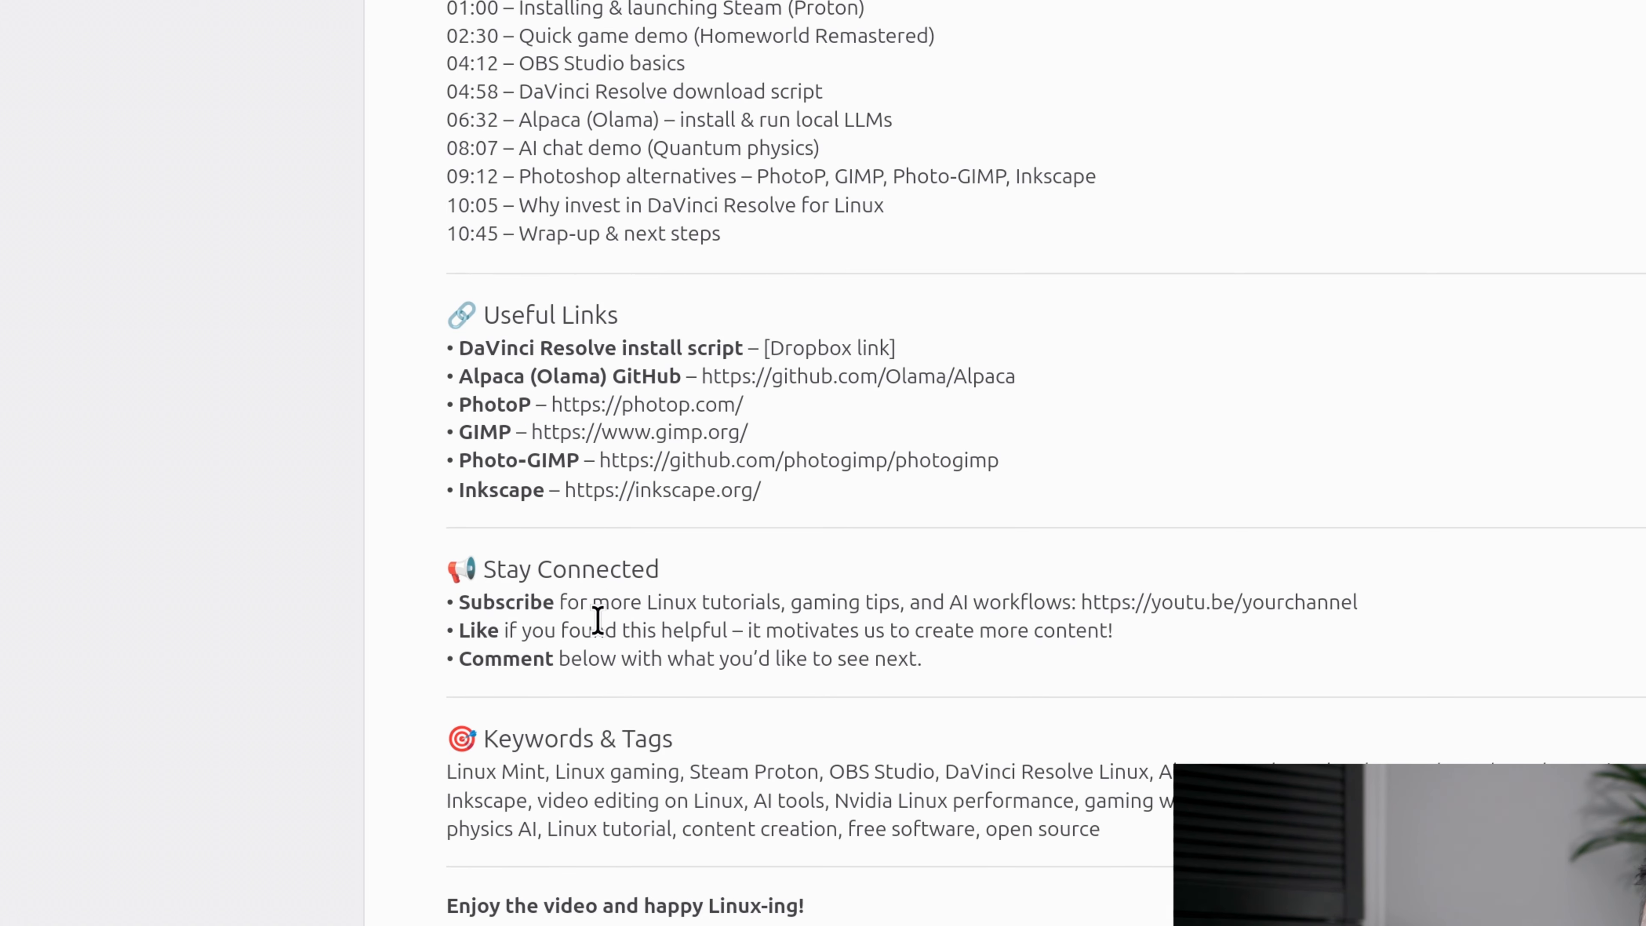
{"action": "scroll", "coordinate": [607, 627], "scroll_direction": "up", "scroll_amount": 2}
{"action": "scroll", "coordinate": [608, 627], "scroll_direction": "down", "scroll_amount": 2}
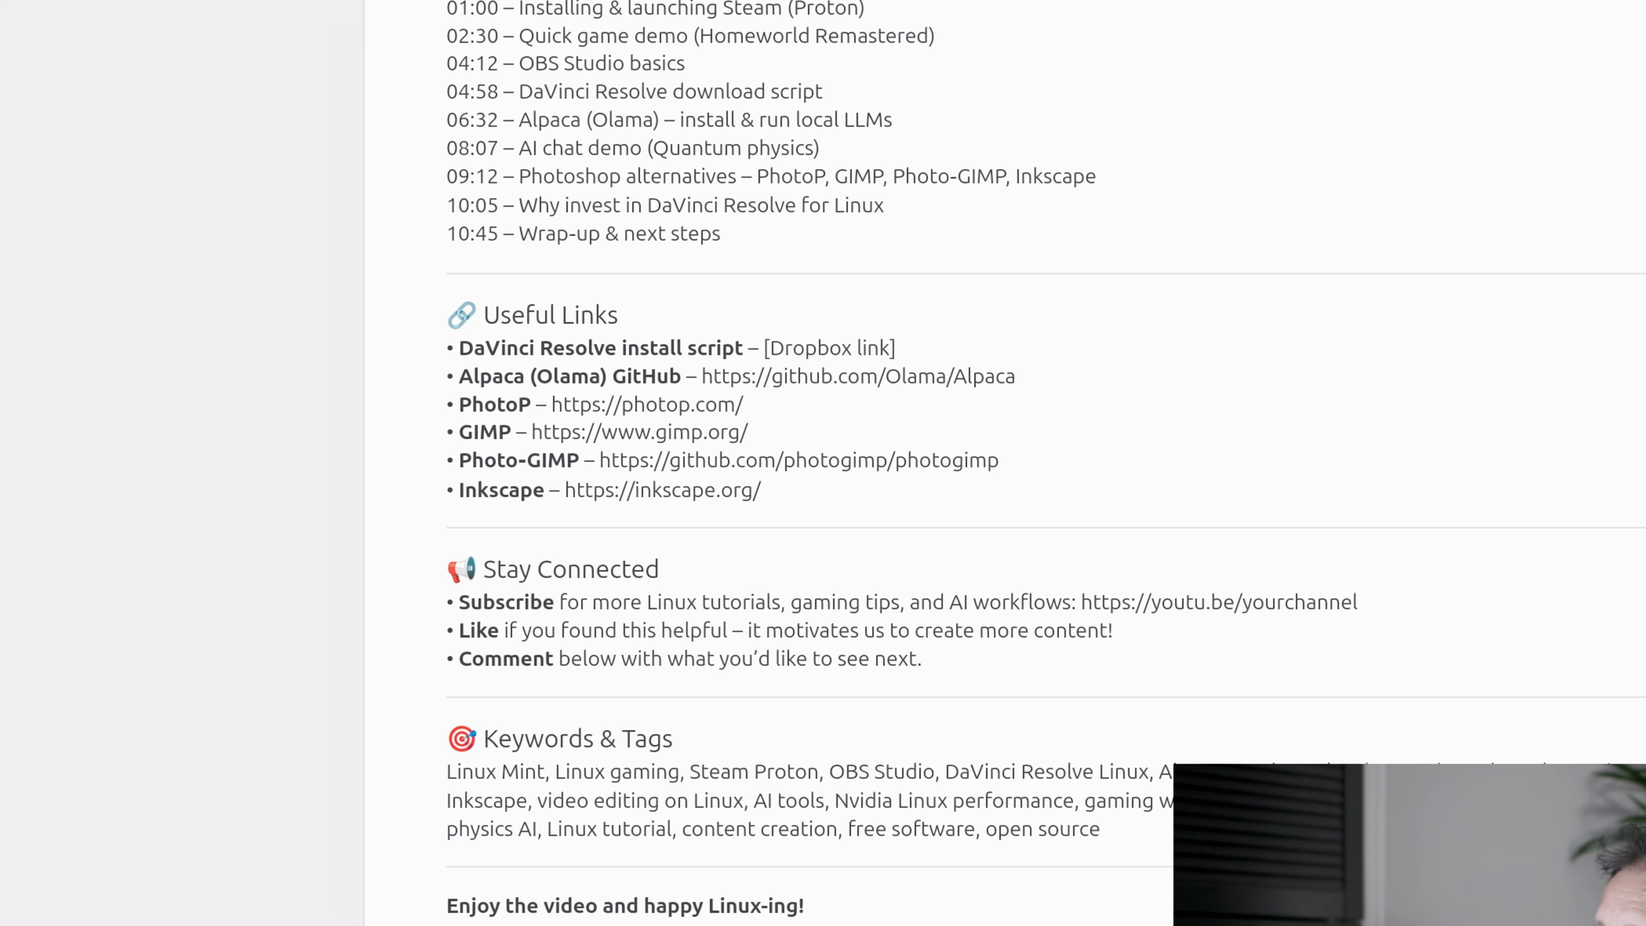
{"action": "scroll", "coordinate": [982, 739], "scroll_direction": "down", "scroll_amount": 4}
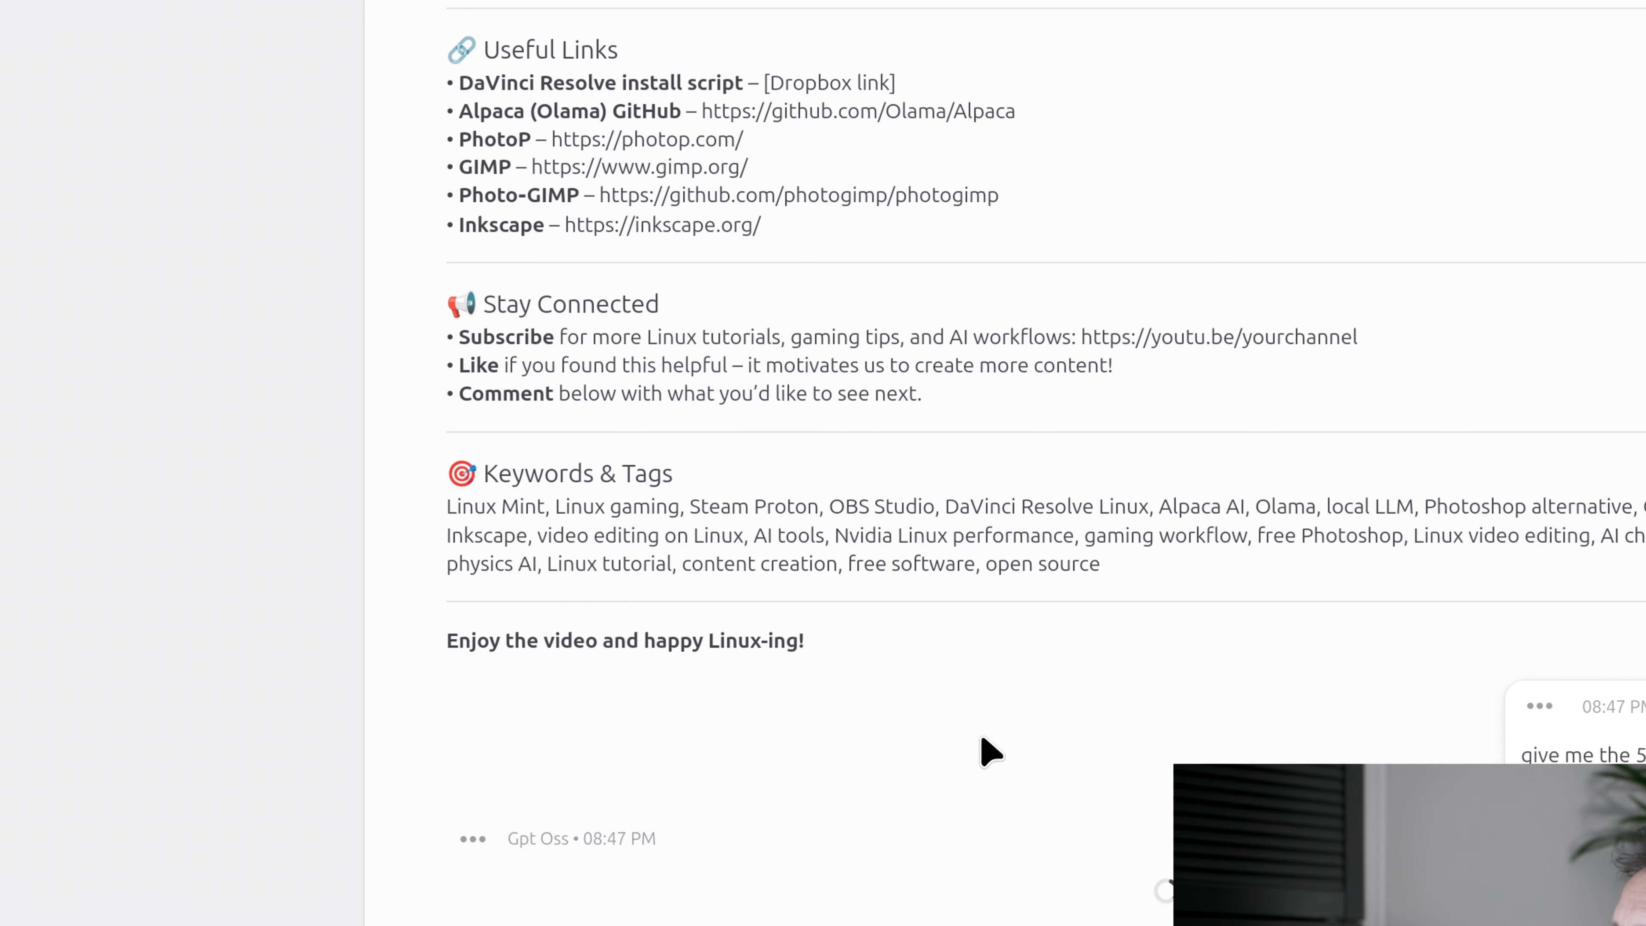
{"action": "scroll", "coordinate": [991, 753], "scroll_direction": "up", "scroll_amount": 2}
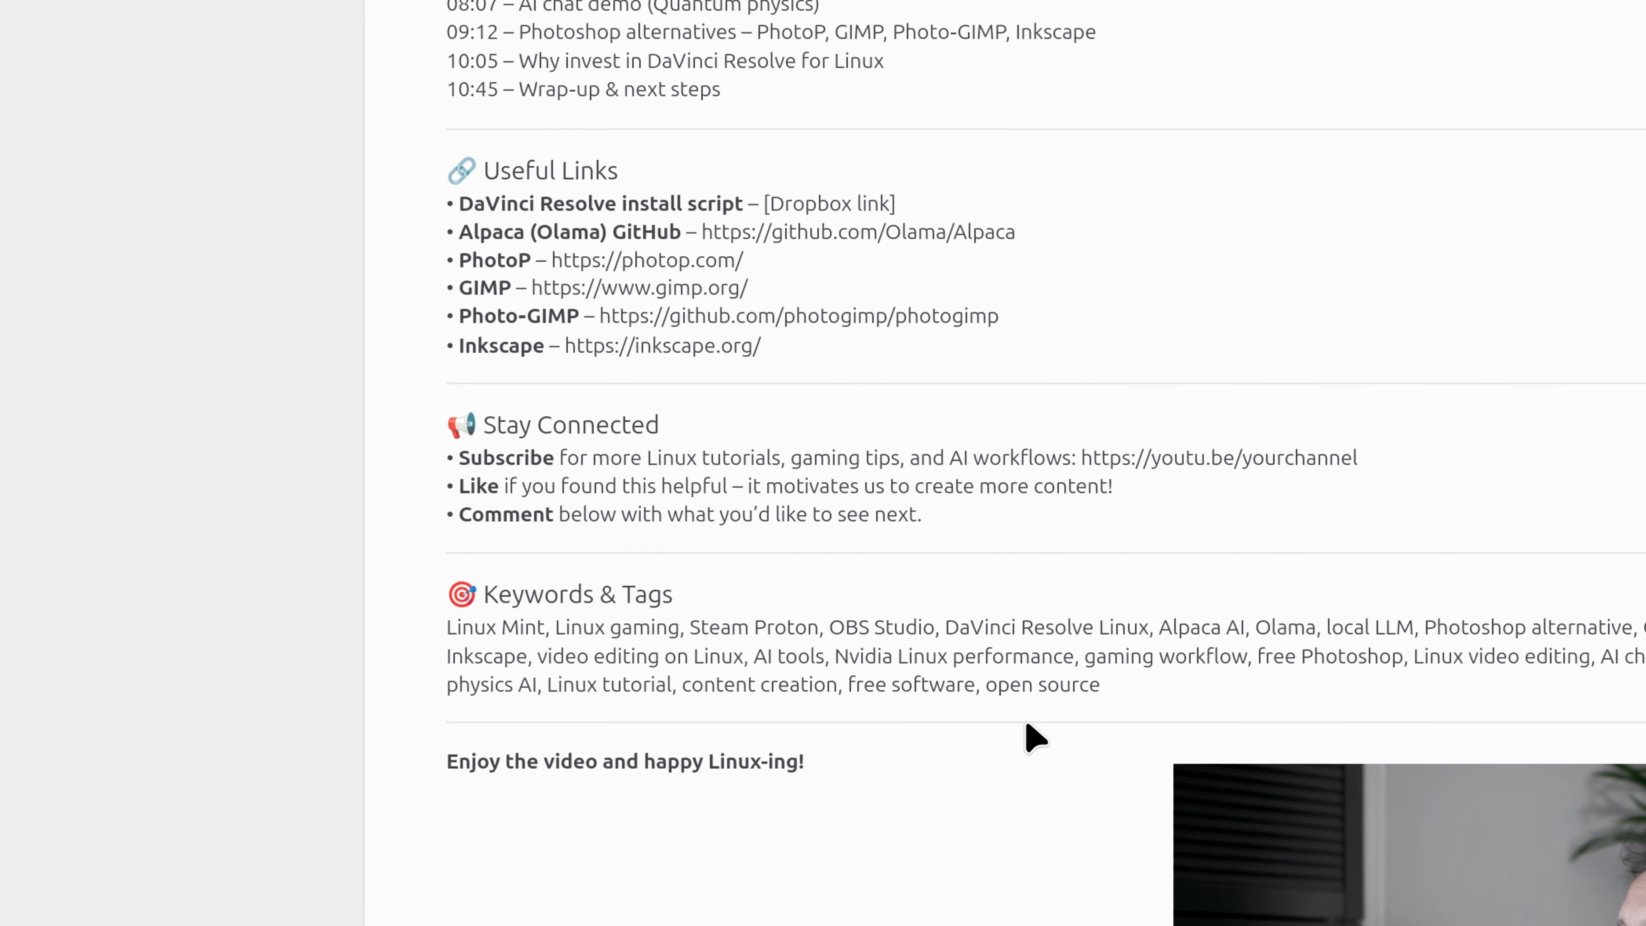
{"action": "scroll", "coordinate": [1026, 725], "scroll_direction": "down", "scroll_amount": 2}
- Close the terminal running nvidia-smi, ending its process, and close the Videos folder window
{"action": "left_click", "coordinate": [1, 752]}
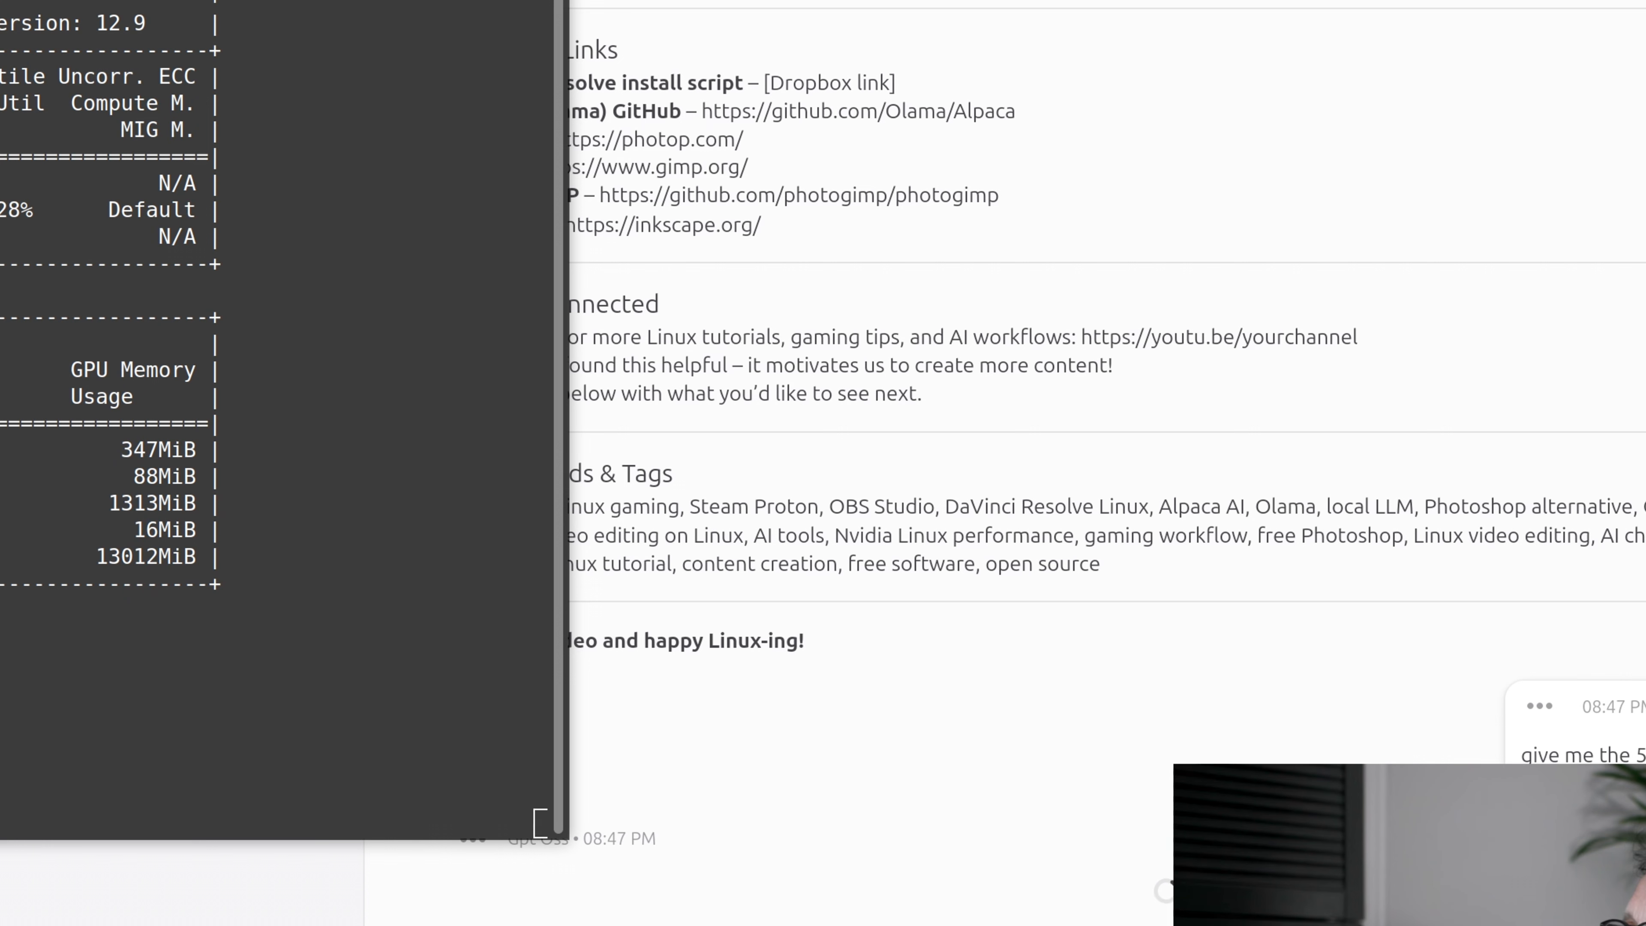
{"action": "left_click", "coordinate": [544, 2]}
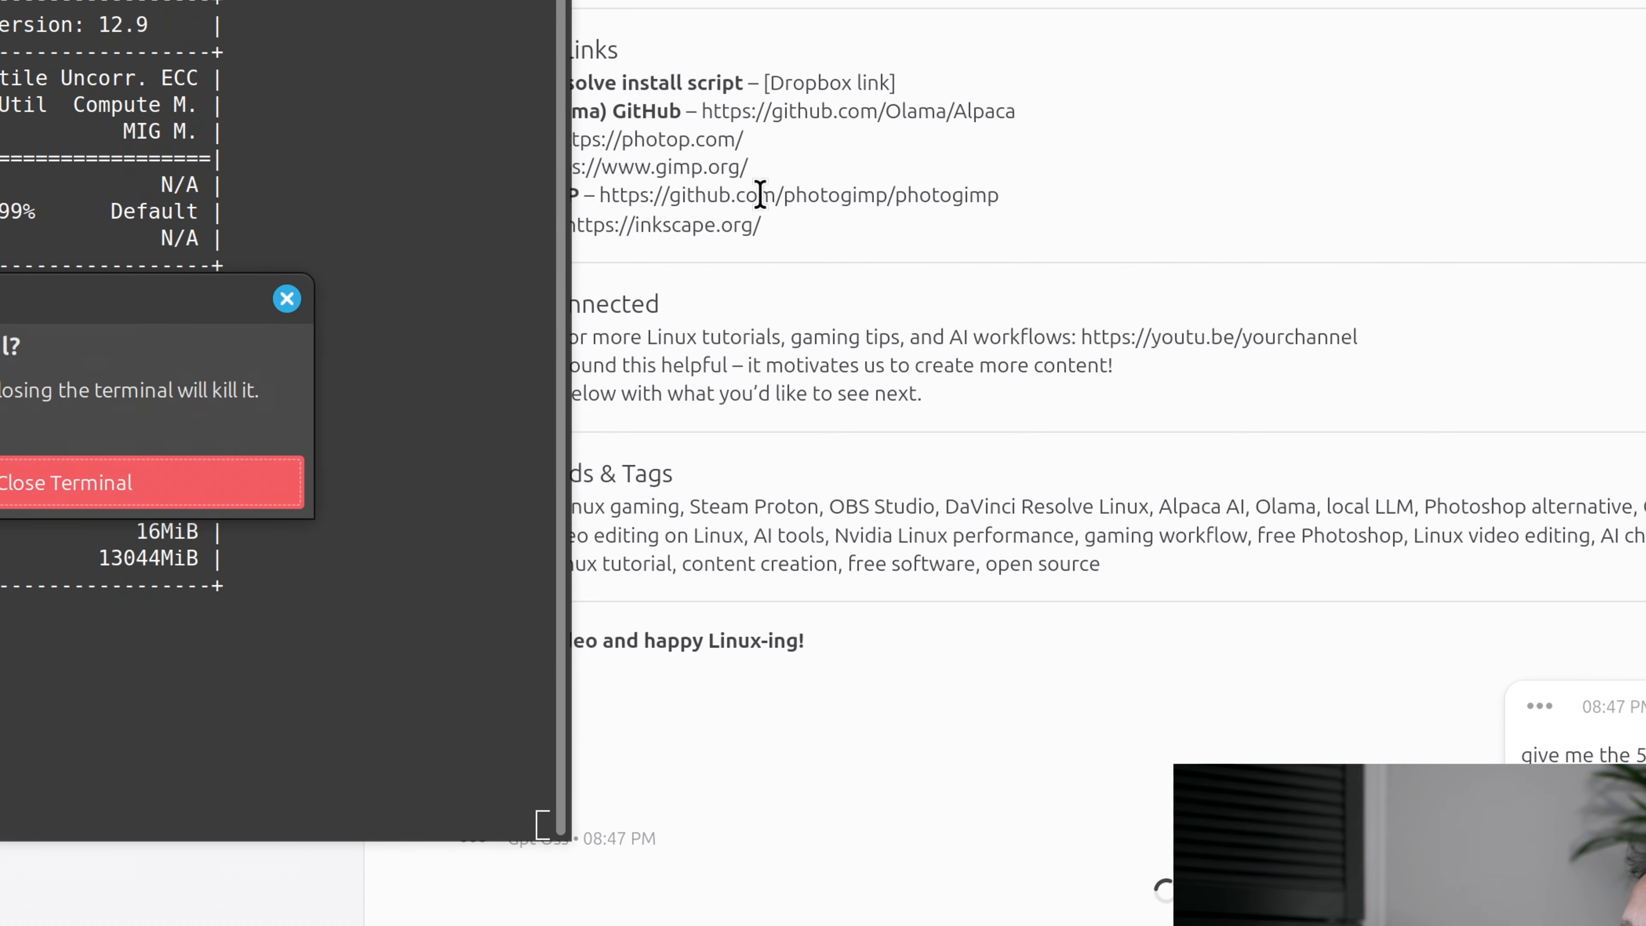
{"action": "left_click", "coordinate": [87, 501]}
{"action": "left_click", "coordinate": [3, 454]}
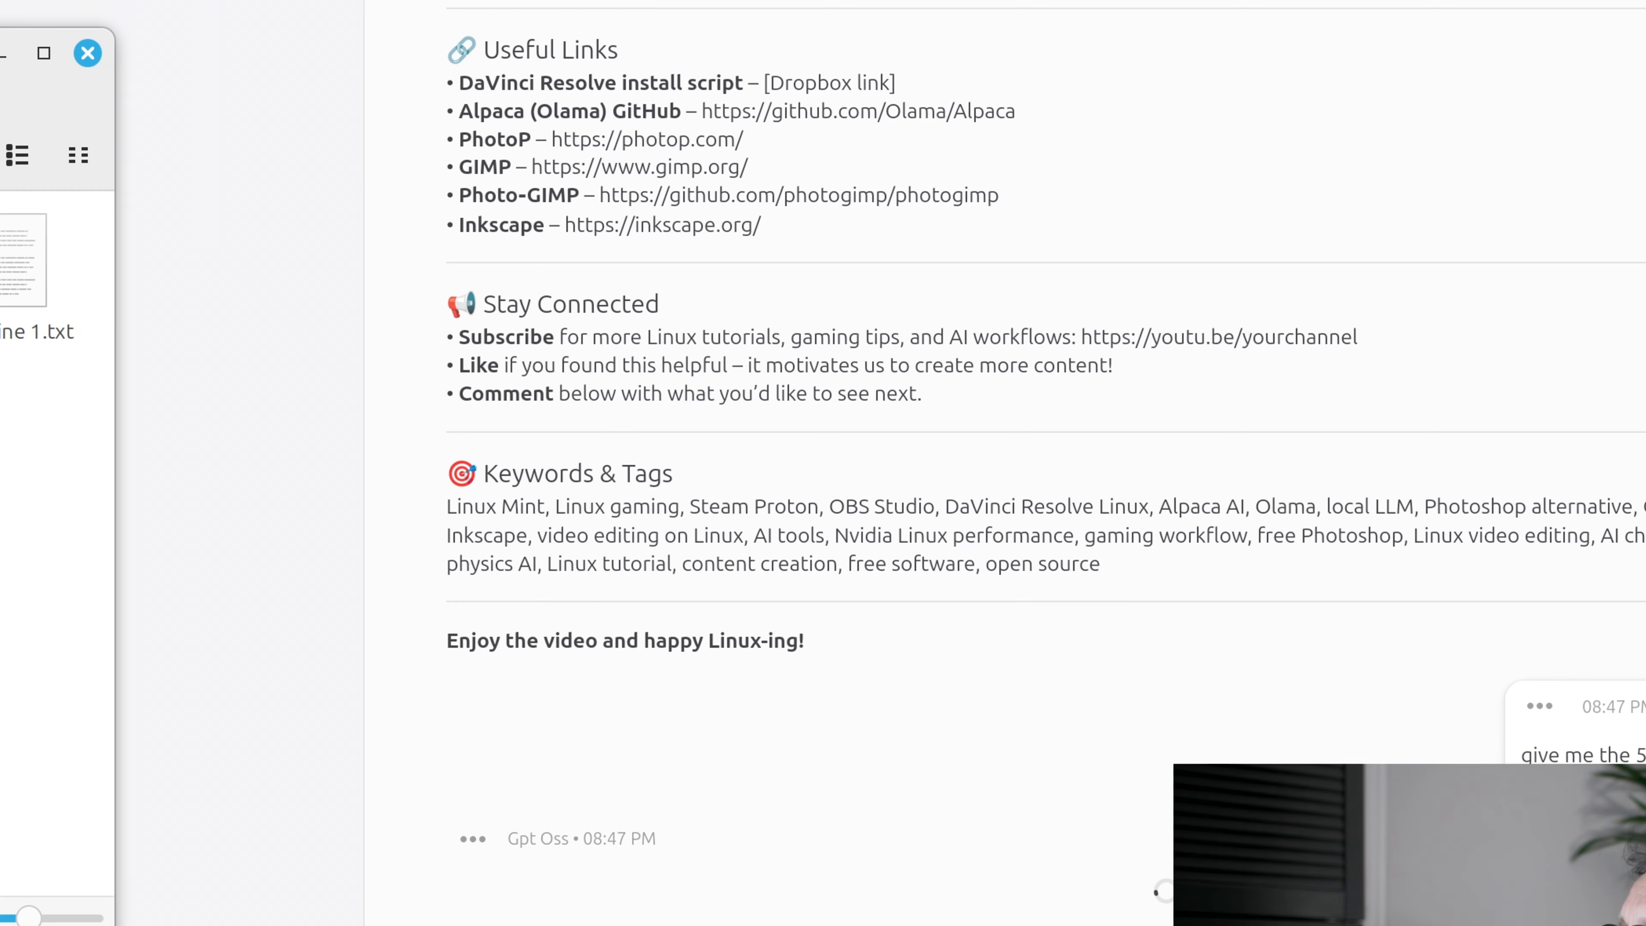
{"action": "left_click_drag", "start_coordinate": [0, 63], "coordinate": [421, 23]}
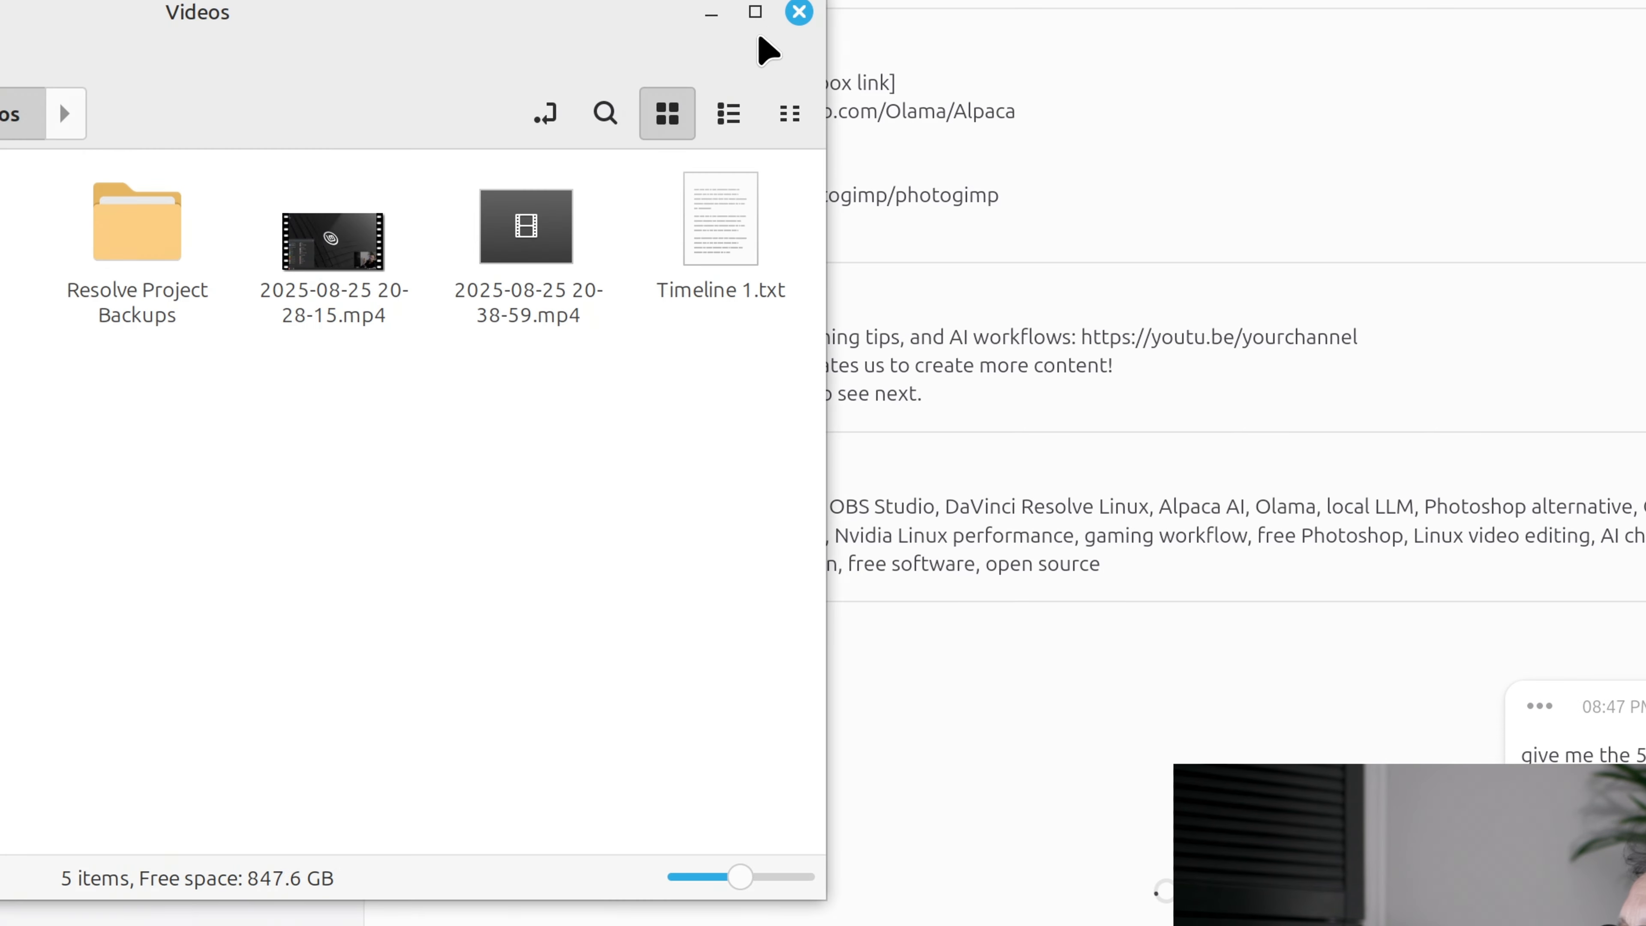
{"action": "left_click", "coordinate": [800, 11]}
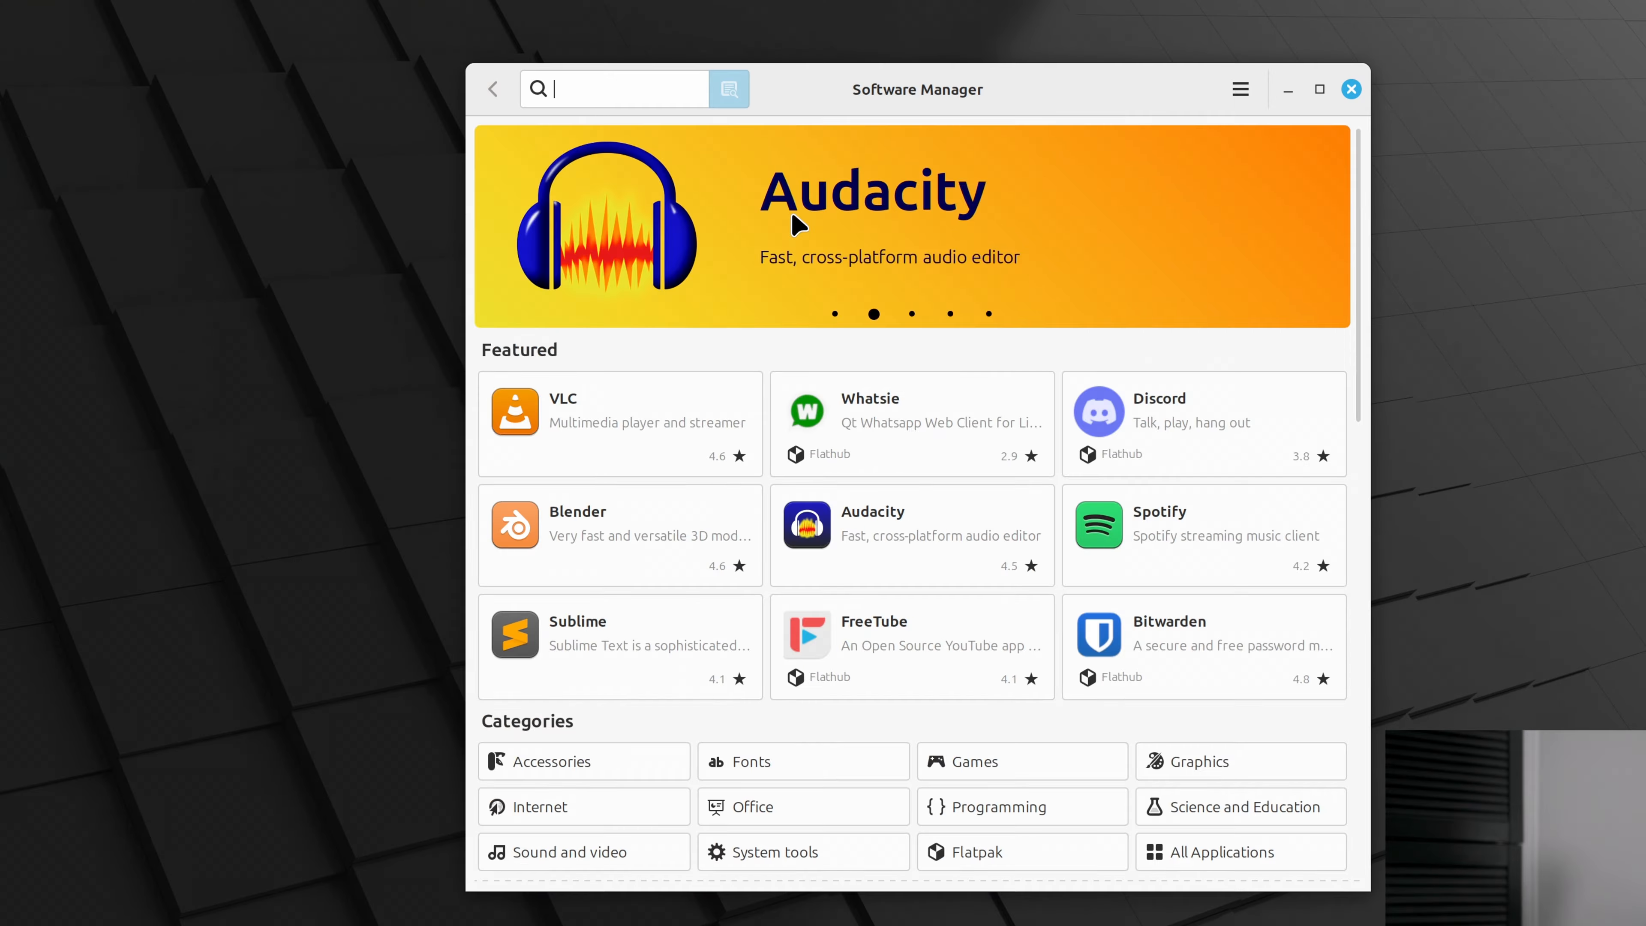
- Examine the Audacity and Blender pages in Software Manager, and close Software Manager
{"action": "left_click", "coordinate": [794, 217]}
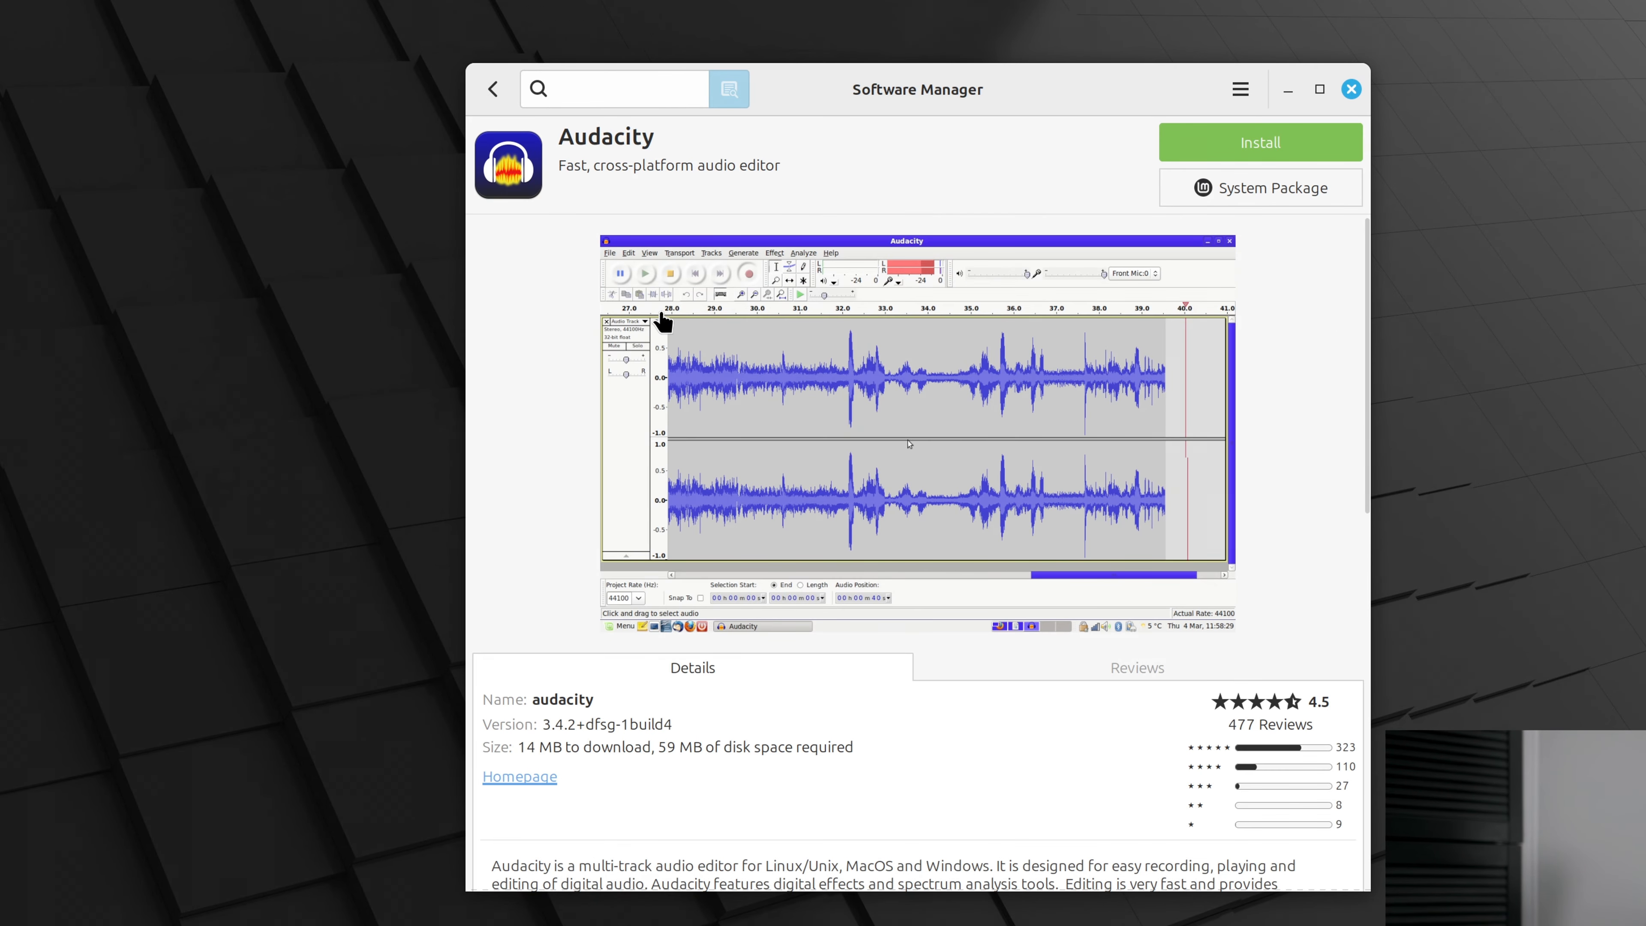
{"action": "scroll", "coordinate": [843, 457], "scroll_direction": "down", "scroll_amount": 5}
{"action": "scroll", "coordinate": [844, 457], "scroll_direction": "up", "scroll_amount": 5}
{"action": "left_click", "coordinate": [494, 88]}
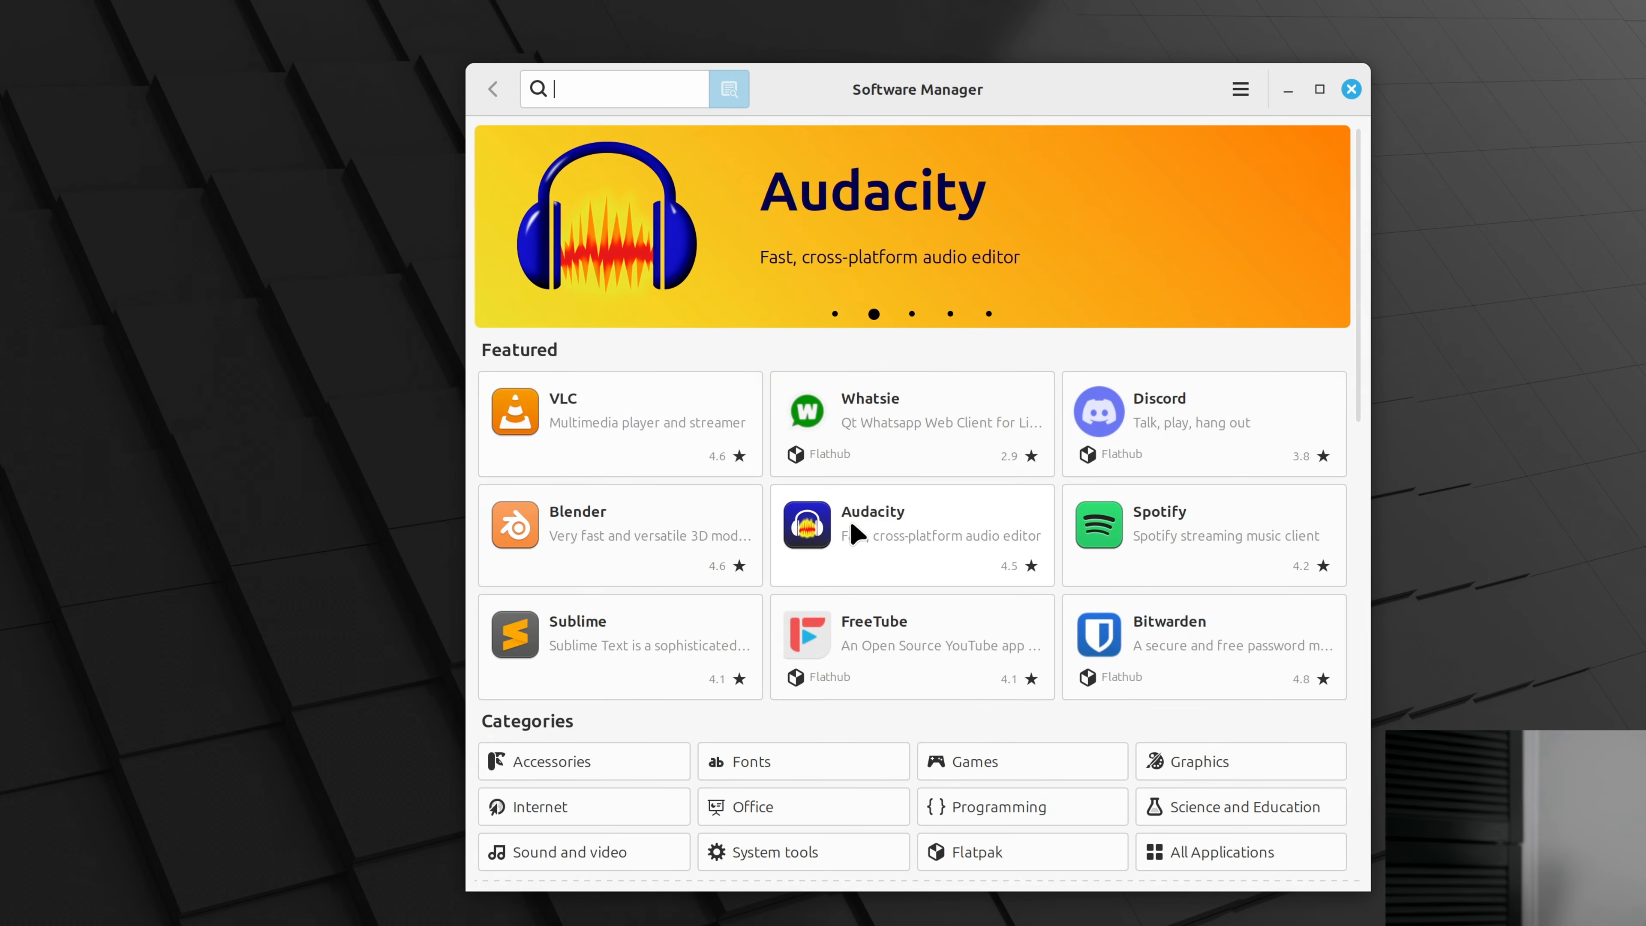
{"action": "scroll", "coordinate": [853, 526], "scroll_direction": "down", "scroll_amount": 3}
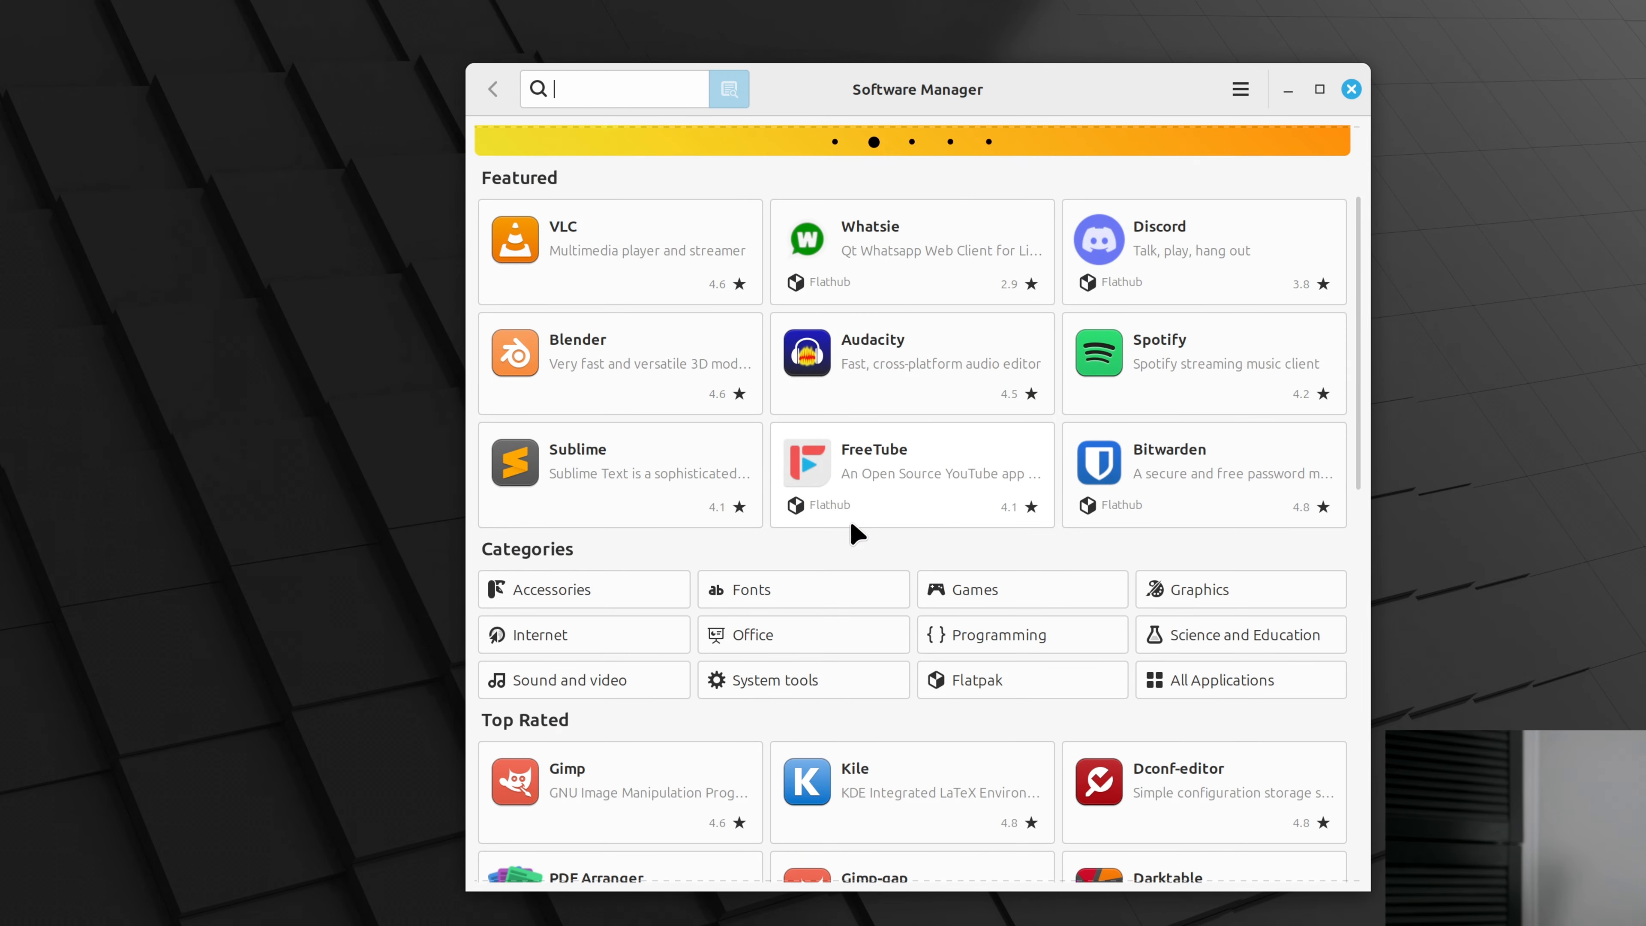
{"action": "left_click", "coordinate": [585, 349]}
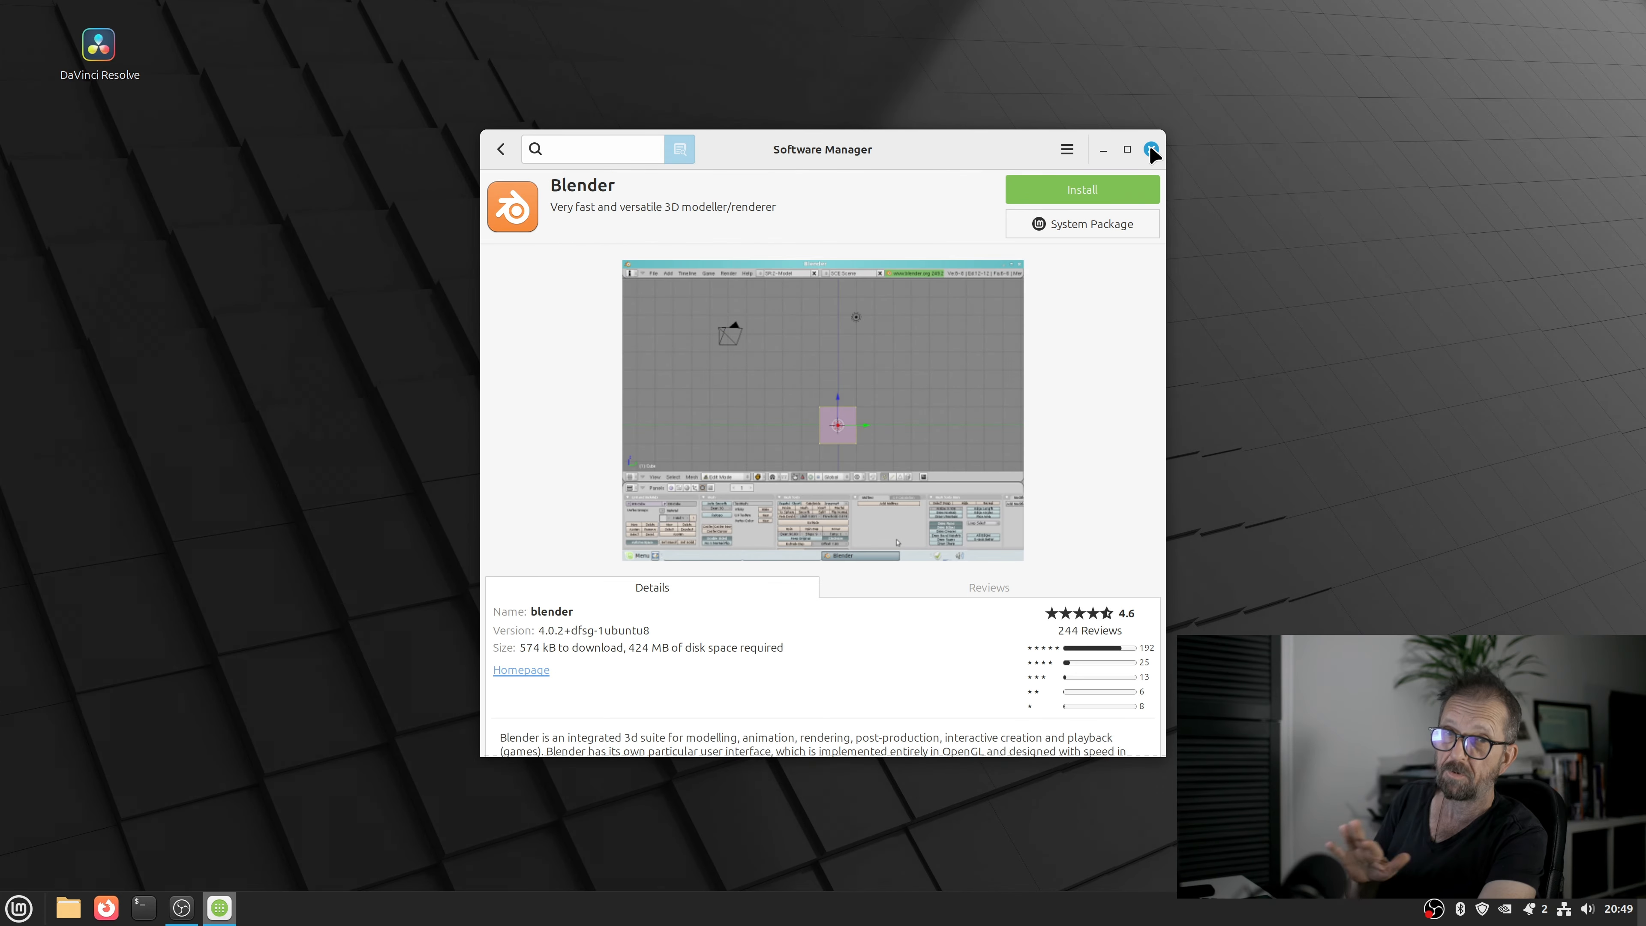
{"action": "left_click", "coordinate": [1150, 149]}
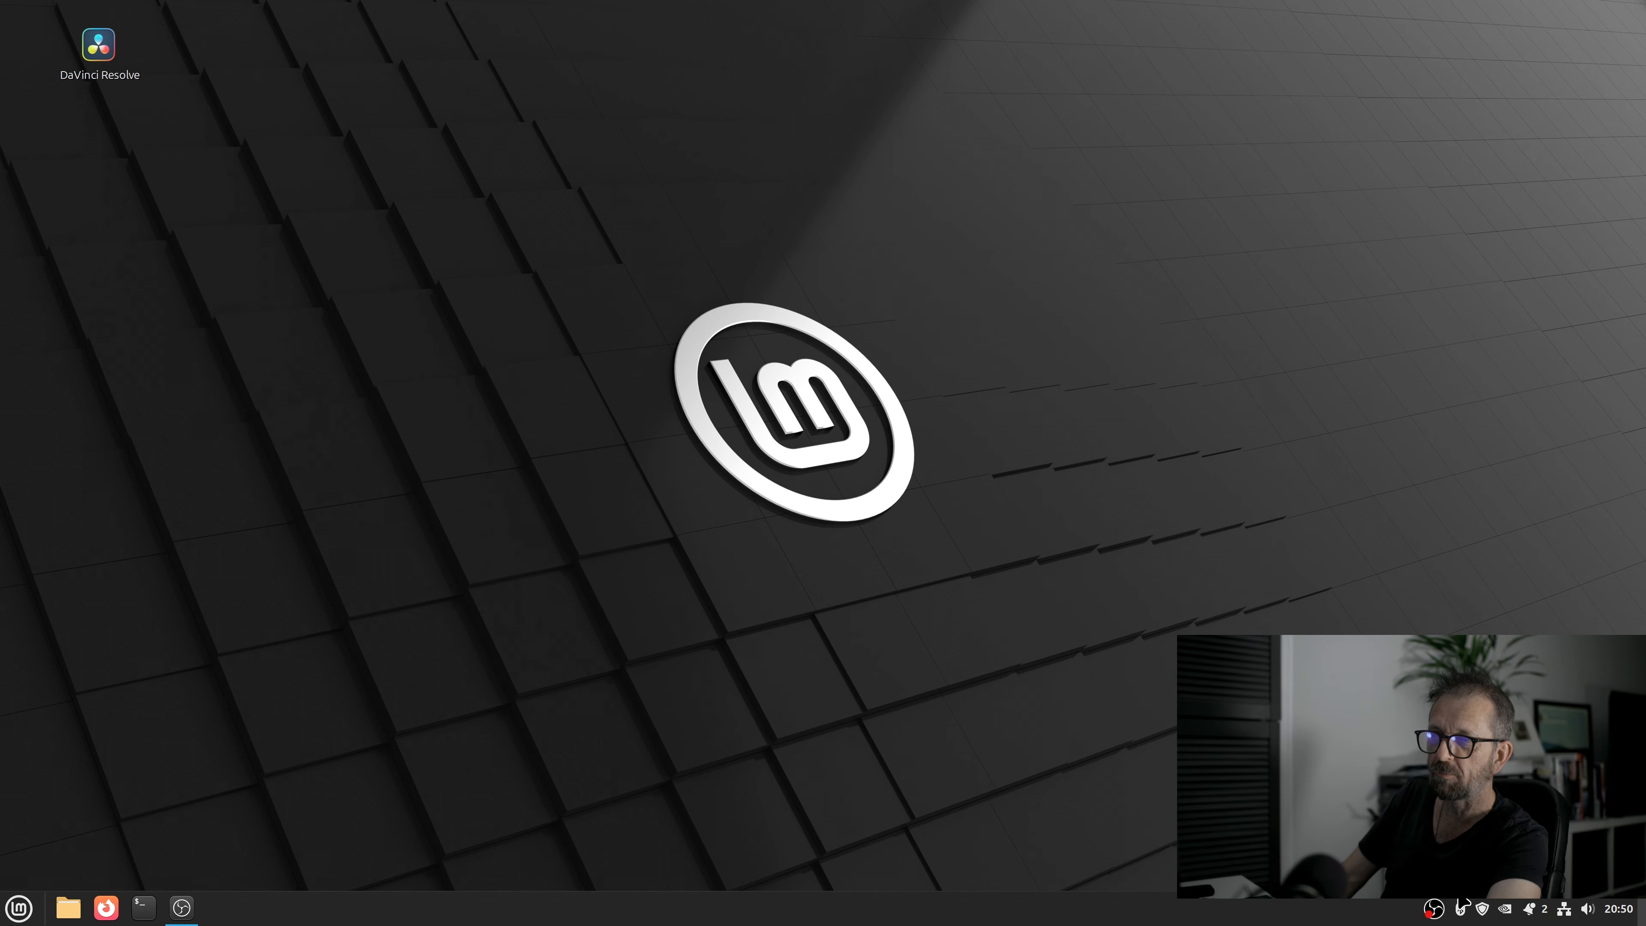
- Check the system's update status in Update Manager and close it
{"action": "left_click", "coordinate": [1484, 910]}
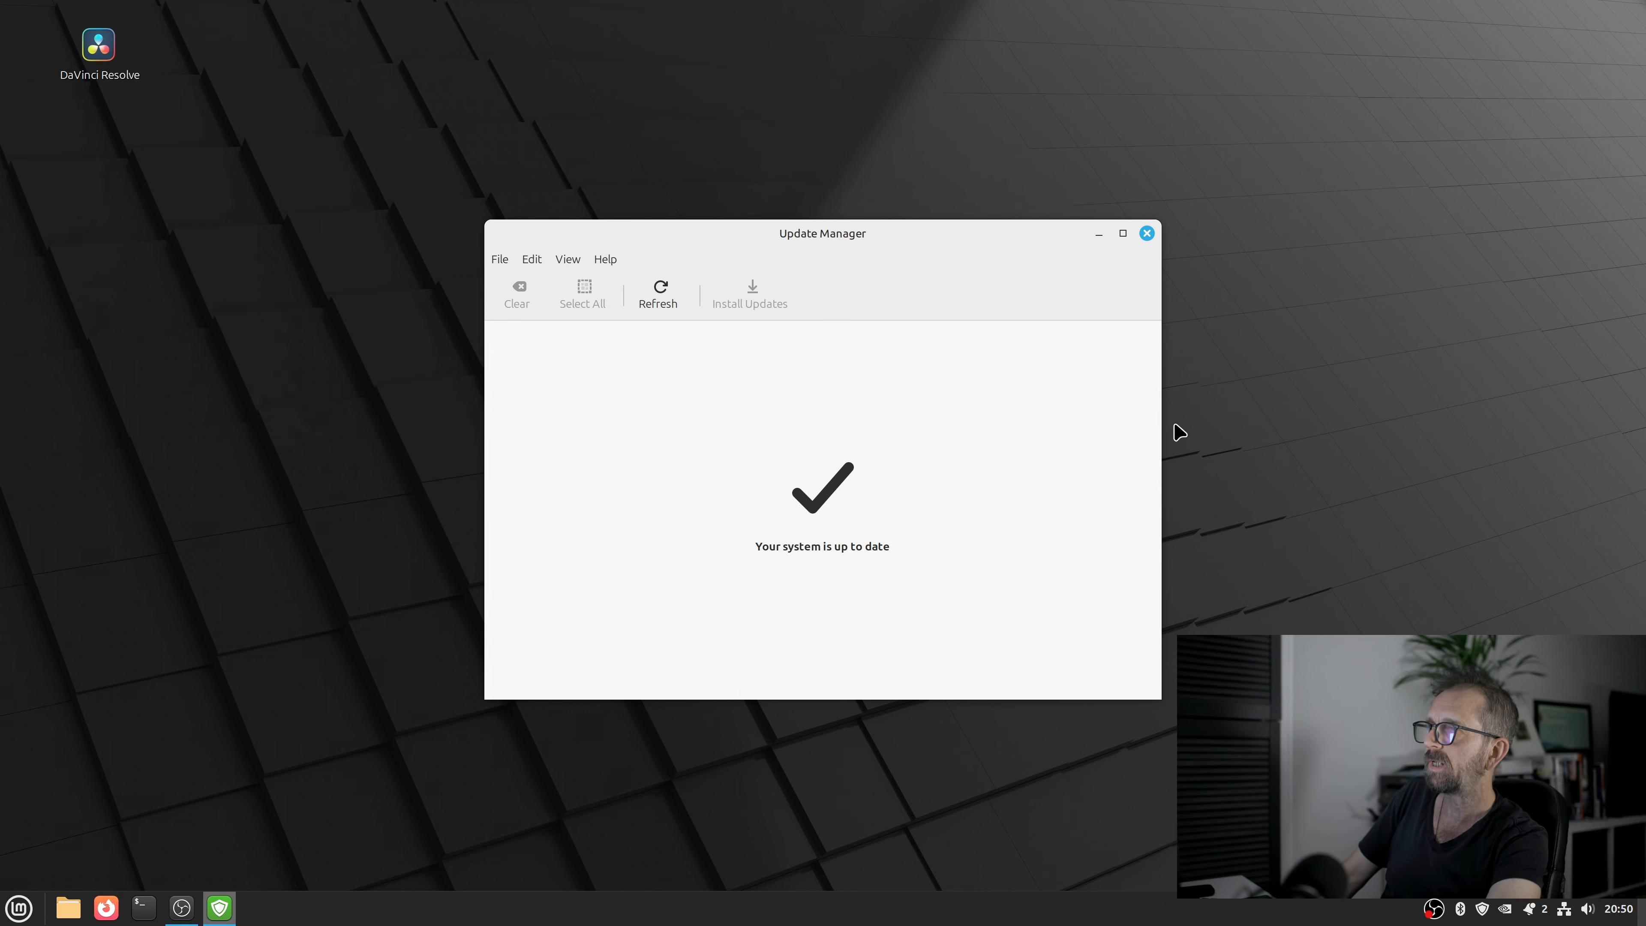
{"action": "left_click", "coordinate": [1147, 235]}
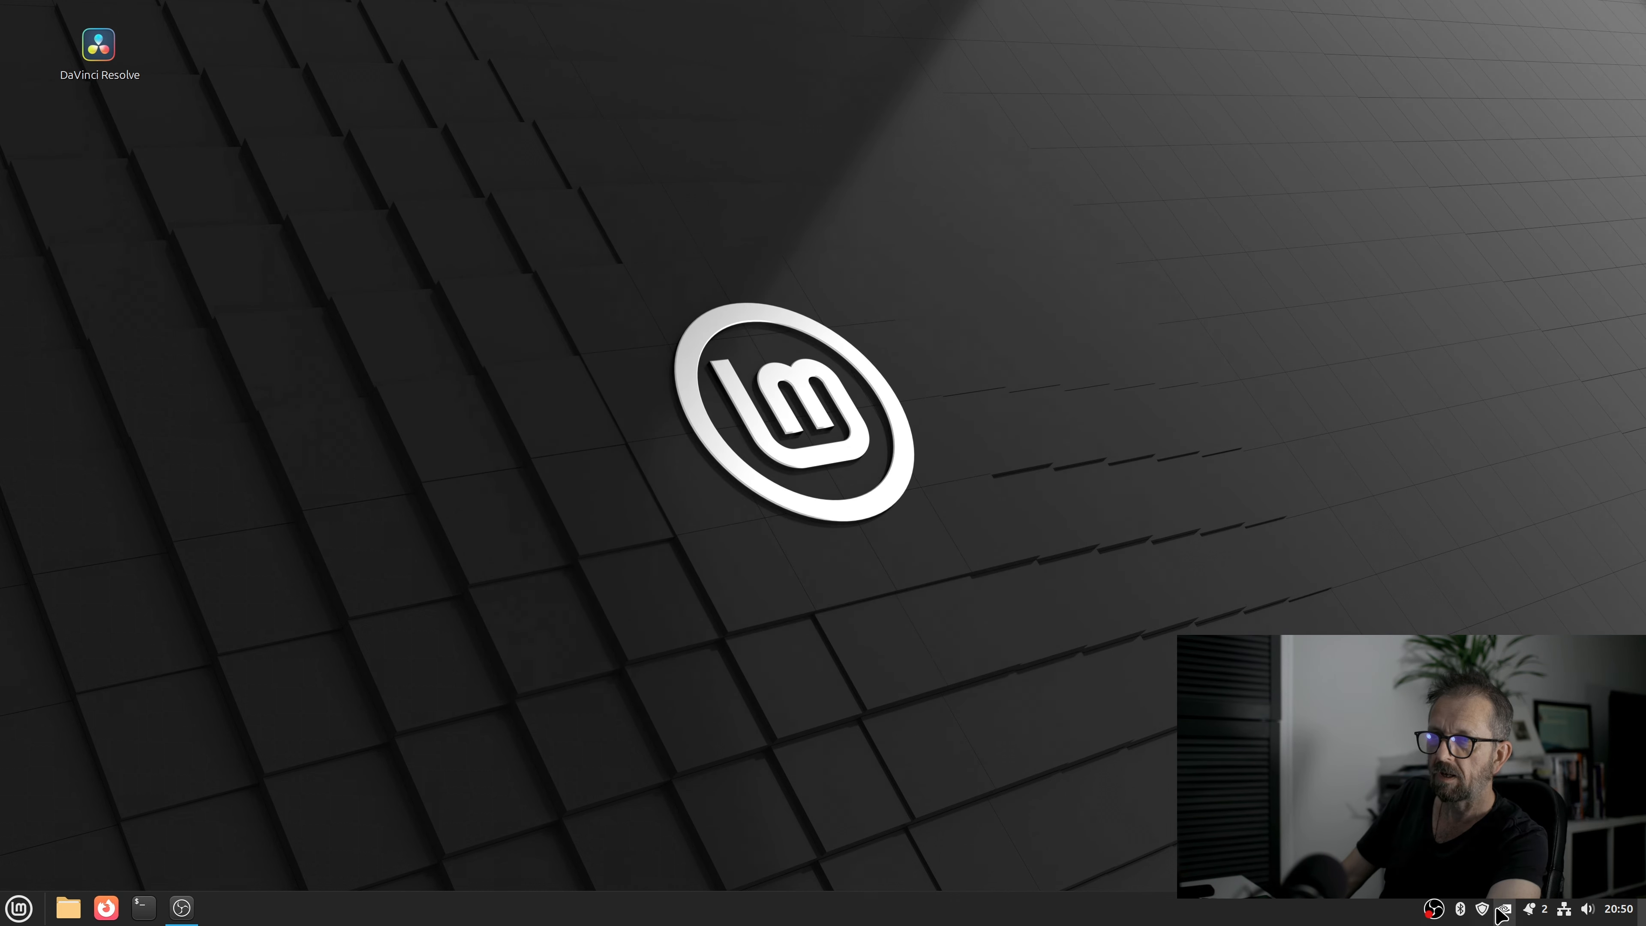
- Examine the system settings tools listed in the Preferences category of the application launcher
{"action": "left_click", "coordinate": [19, 908]}
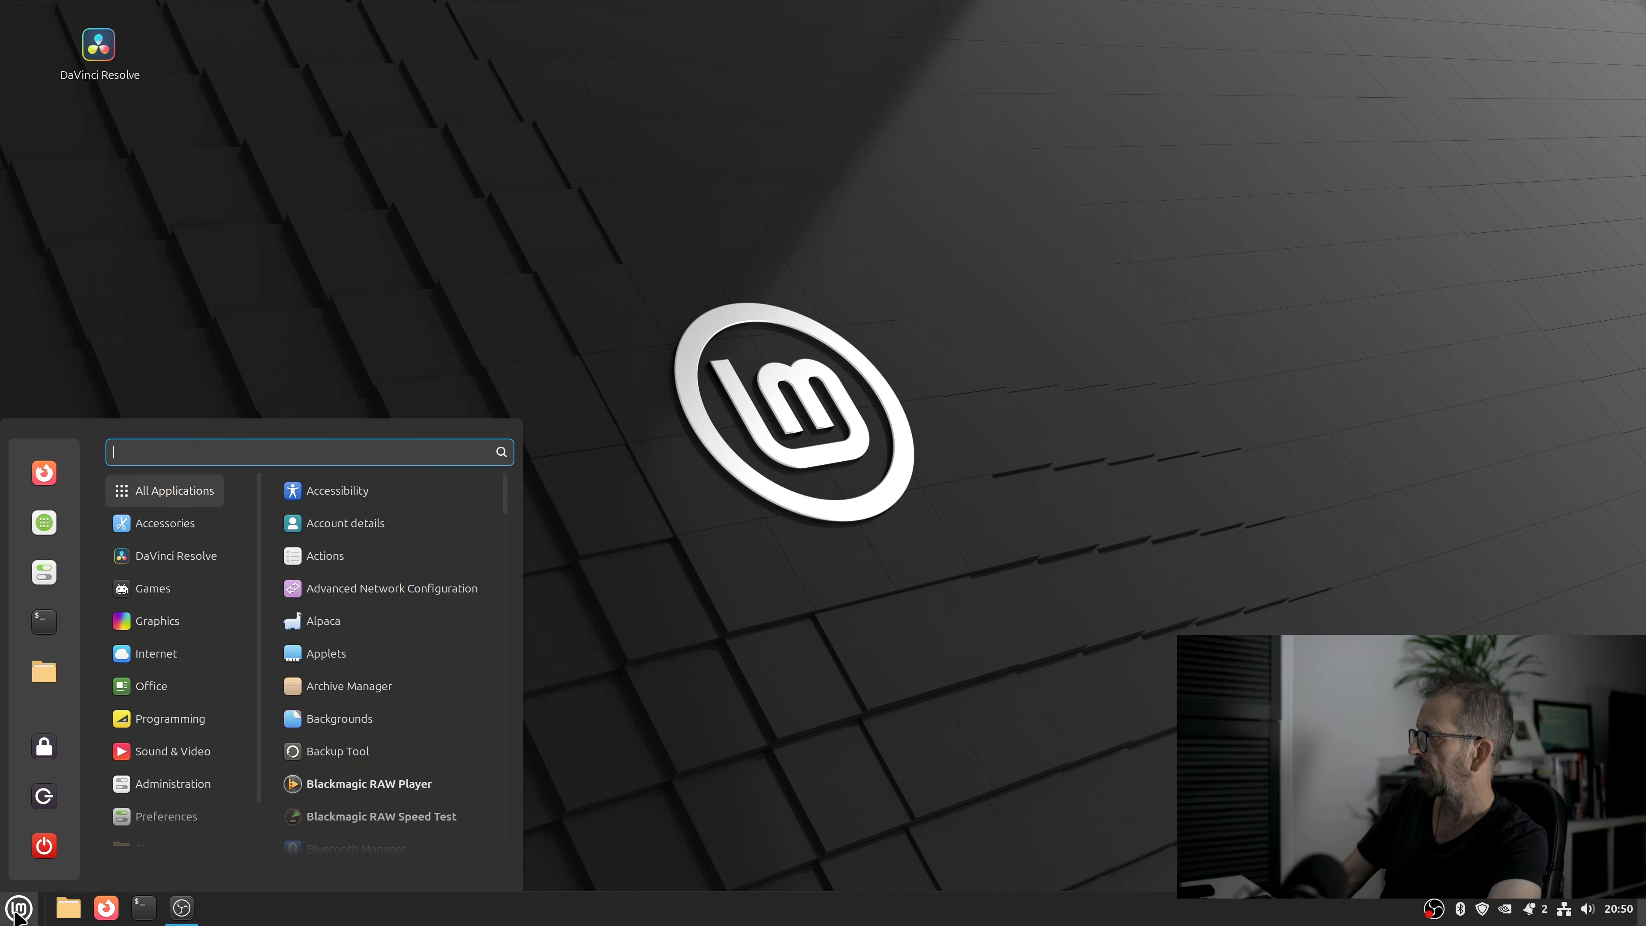
{"action": "scroll", "coordinate": [146, 796], "scroll_direction": "down", "scroll_amount": 2}
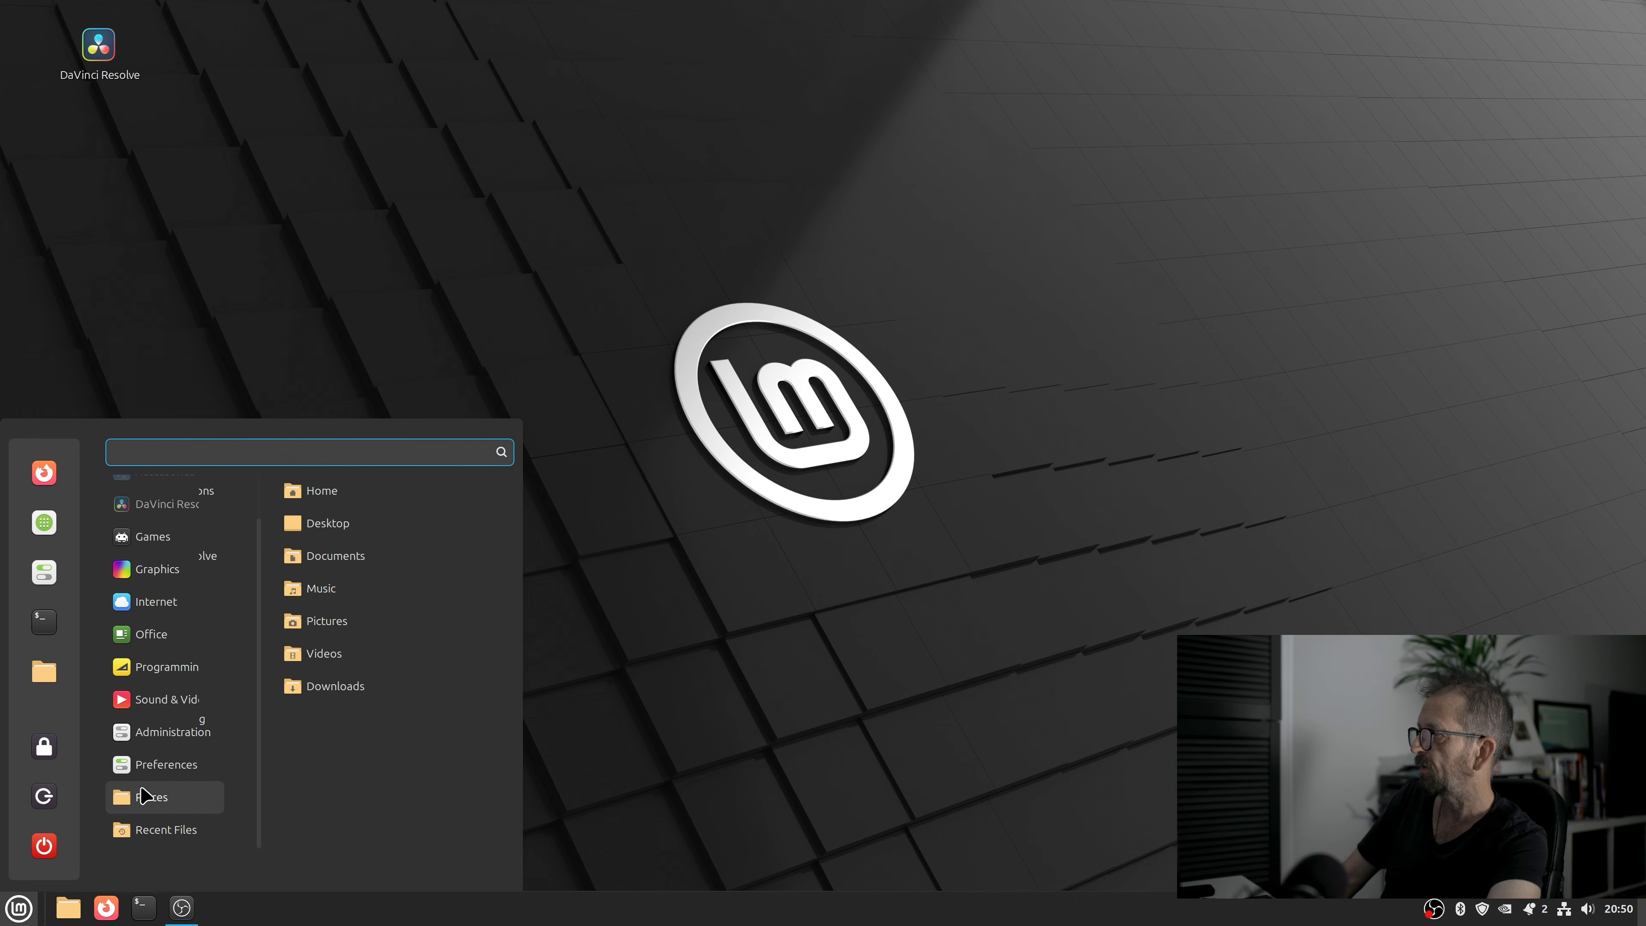
{"action": "mouse_move", "coordinate": [159, 768]}
{"action": "scroll", "coordinate": [363, 759], "scroll_direction": "down", "scroll_amount": 5}
{"action": "scroll", "coordinate": [338, 760], "scroll_direction": "down", "scroll_amount": 8}
{"action": "scroll", "coordinate": [340, 762], "scroll_direction": "down", "scroll_amount": 2}
{"action": "scroll", "coordinate": [339, 761], "scroll_direction": "up", "scroll_amount": 15}
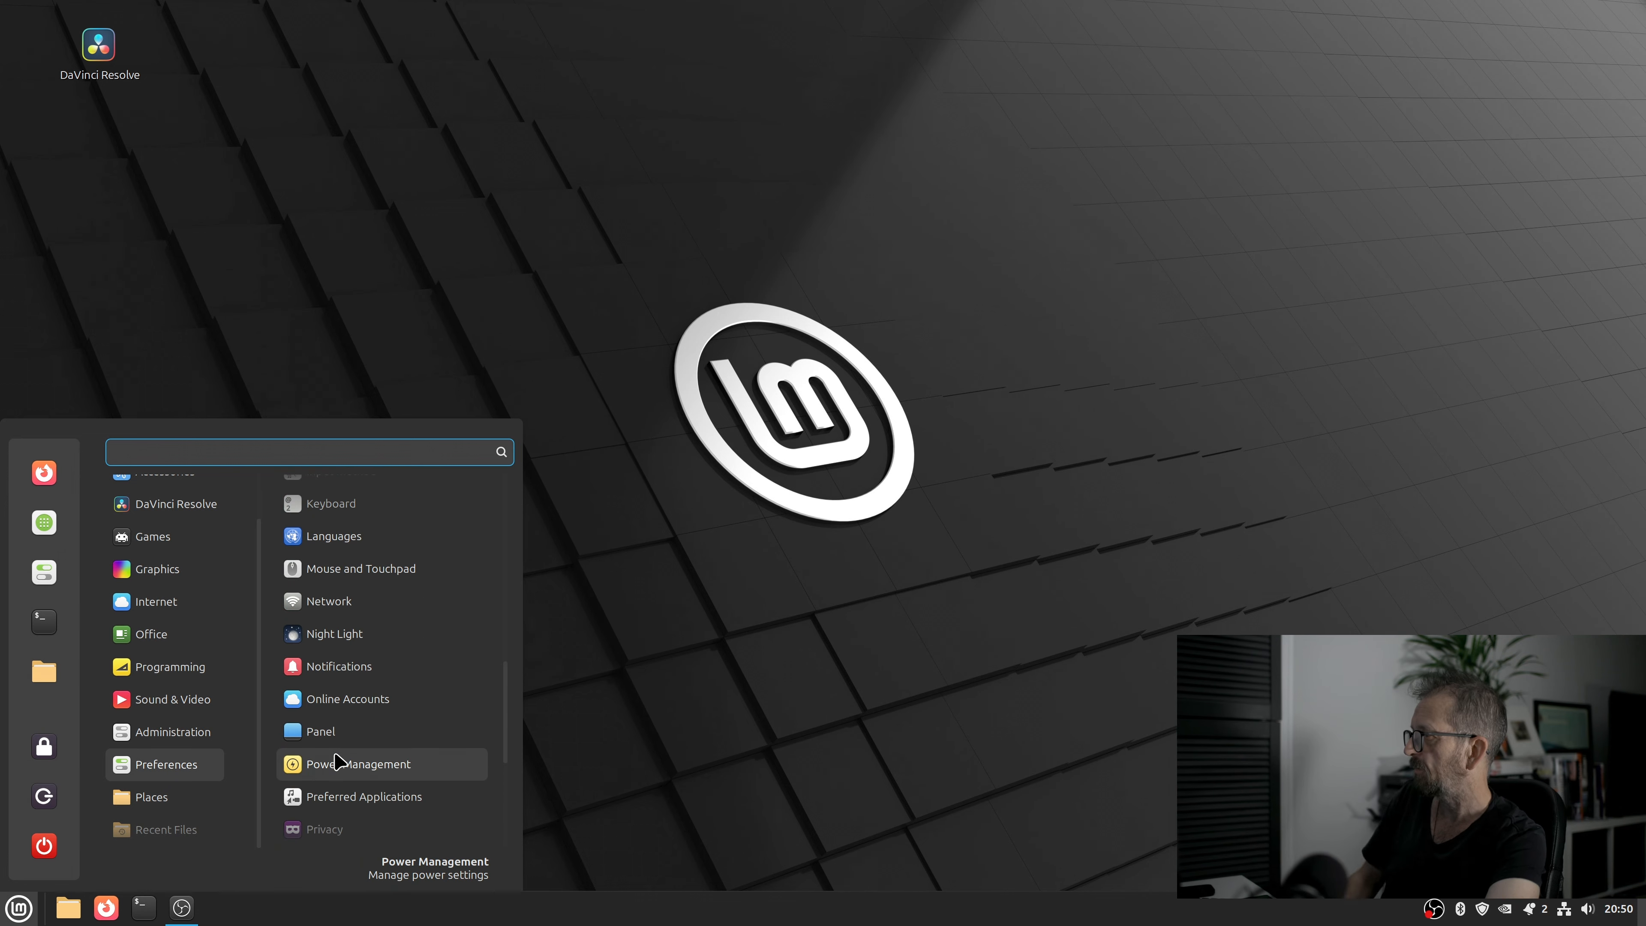
{"action": "scroll", "coordinate": [340, 761], "scroll_direction": "up", "scroll_amount": 8}
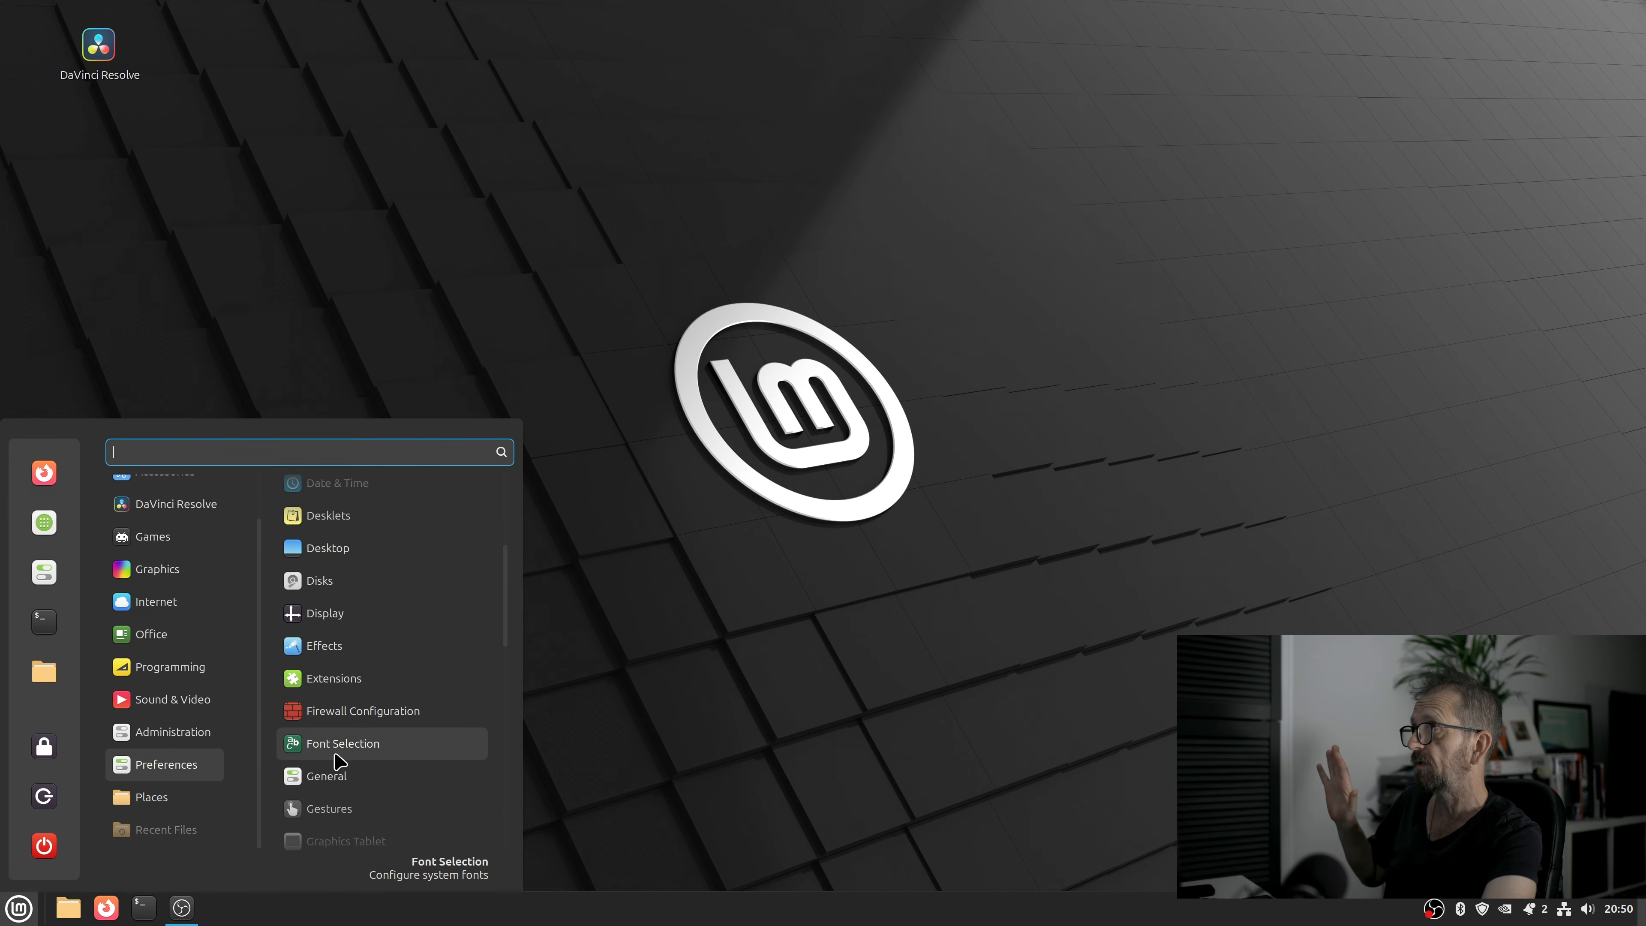
- Launch Timeshift from the Administration category, authenticate with the account password, and close its Setup Wizard without configuring snapshots
{"action": "mouse_move", "coordinate": [209, 740]}
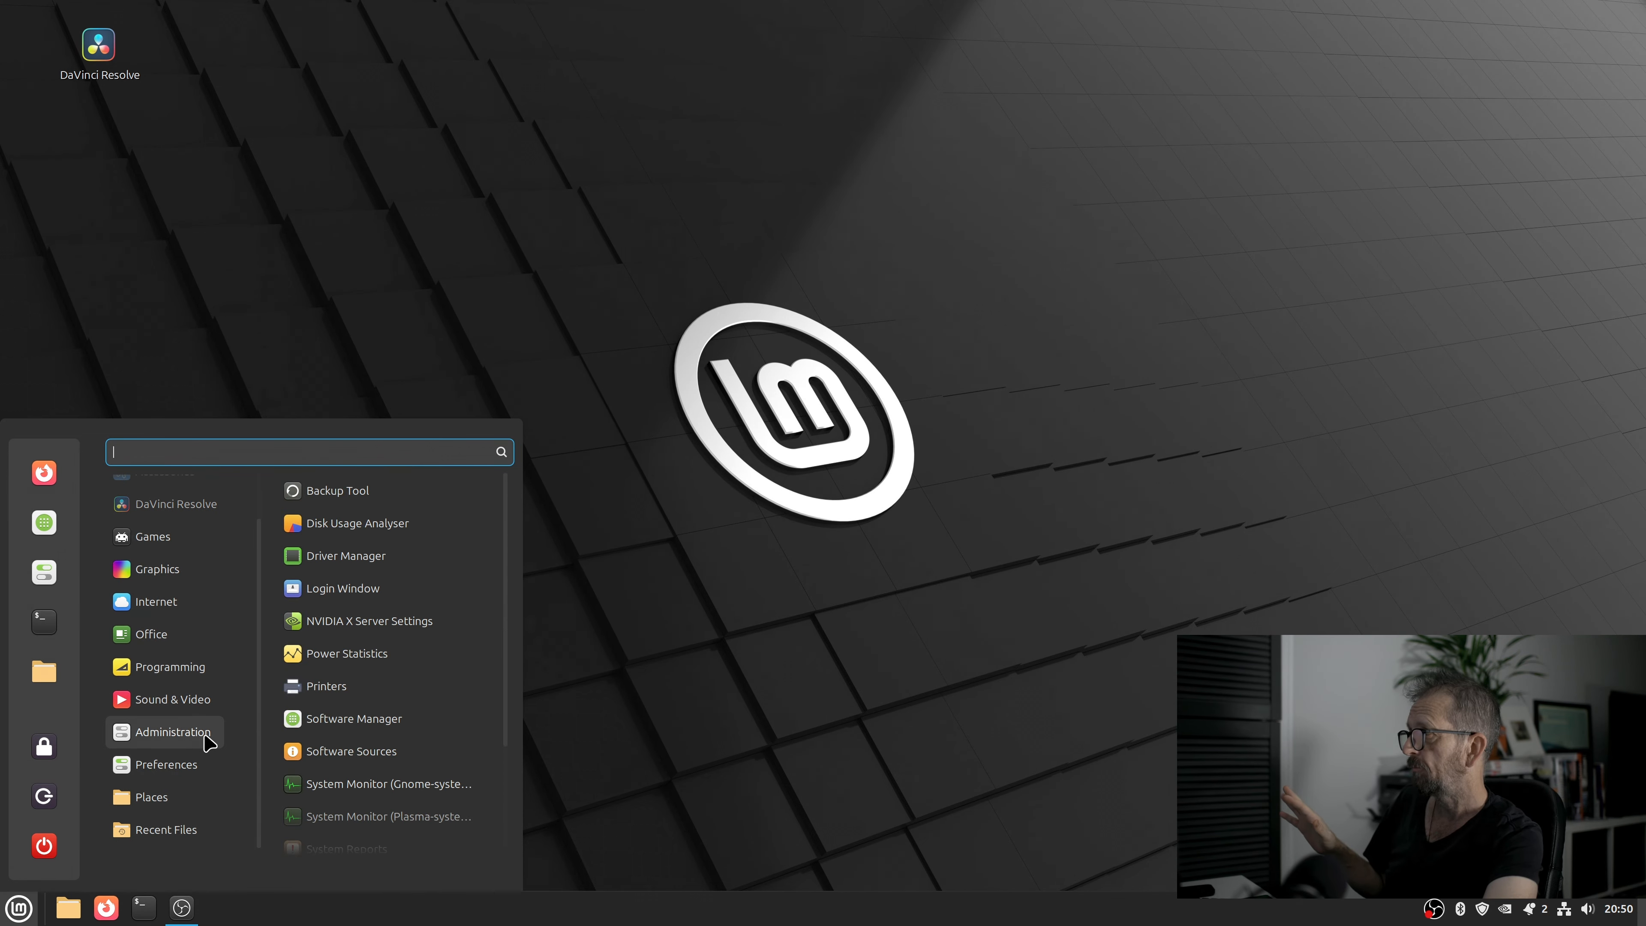
{"action": "scroll", "coordinate": [362, 743], "scroll_direction": "down", "scroll_amount": 4}
{"action": "left_click", "coordinate": [324, 778]}
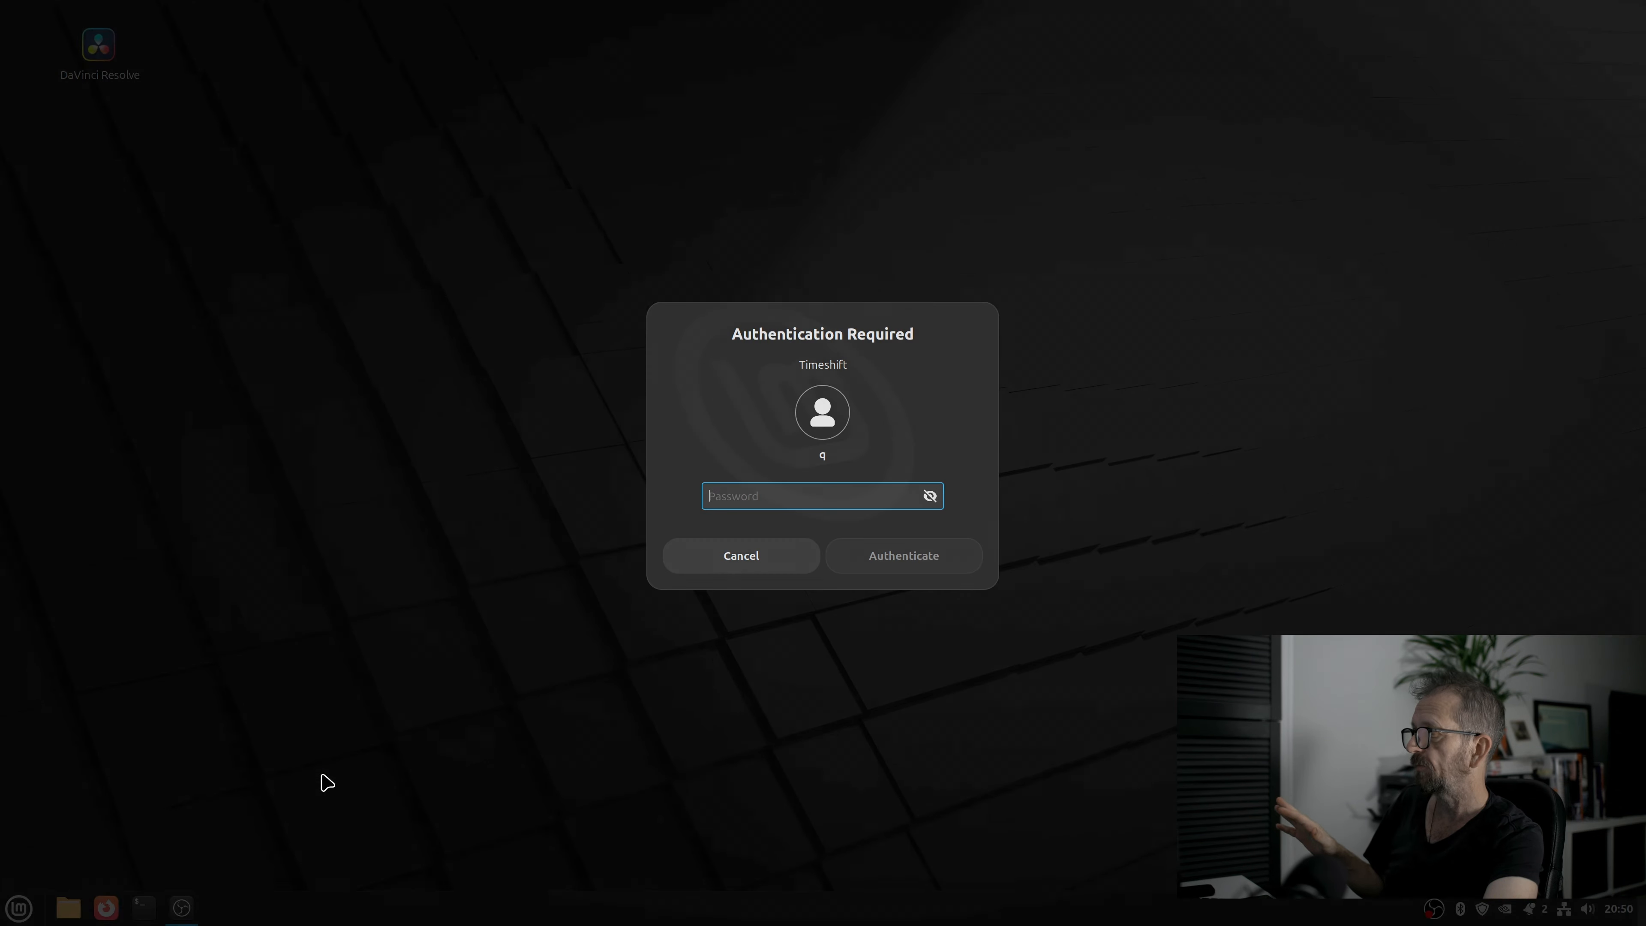
{"action": "type", "text": "●"}
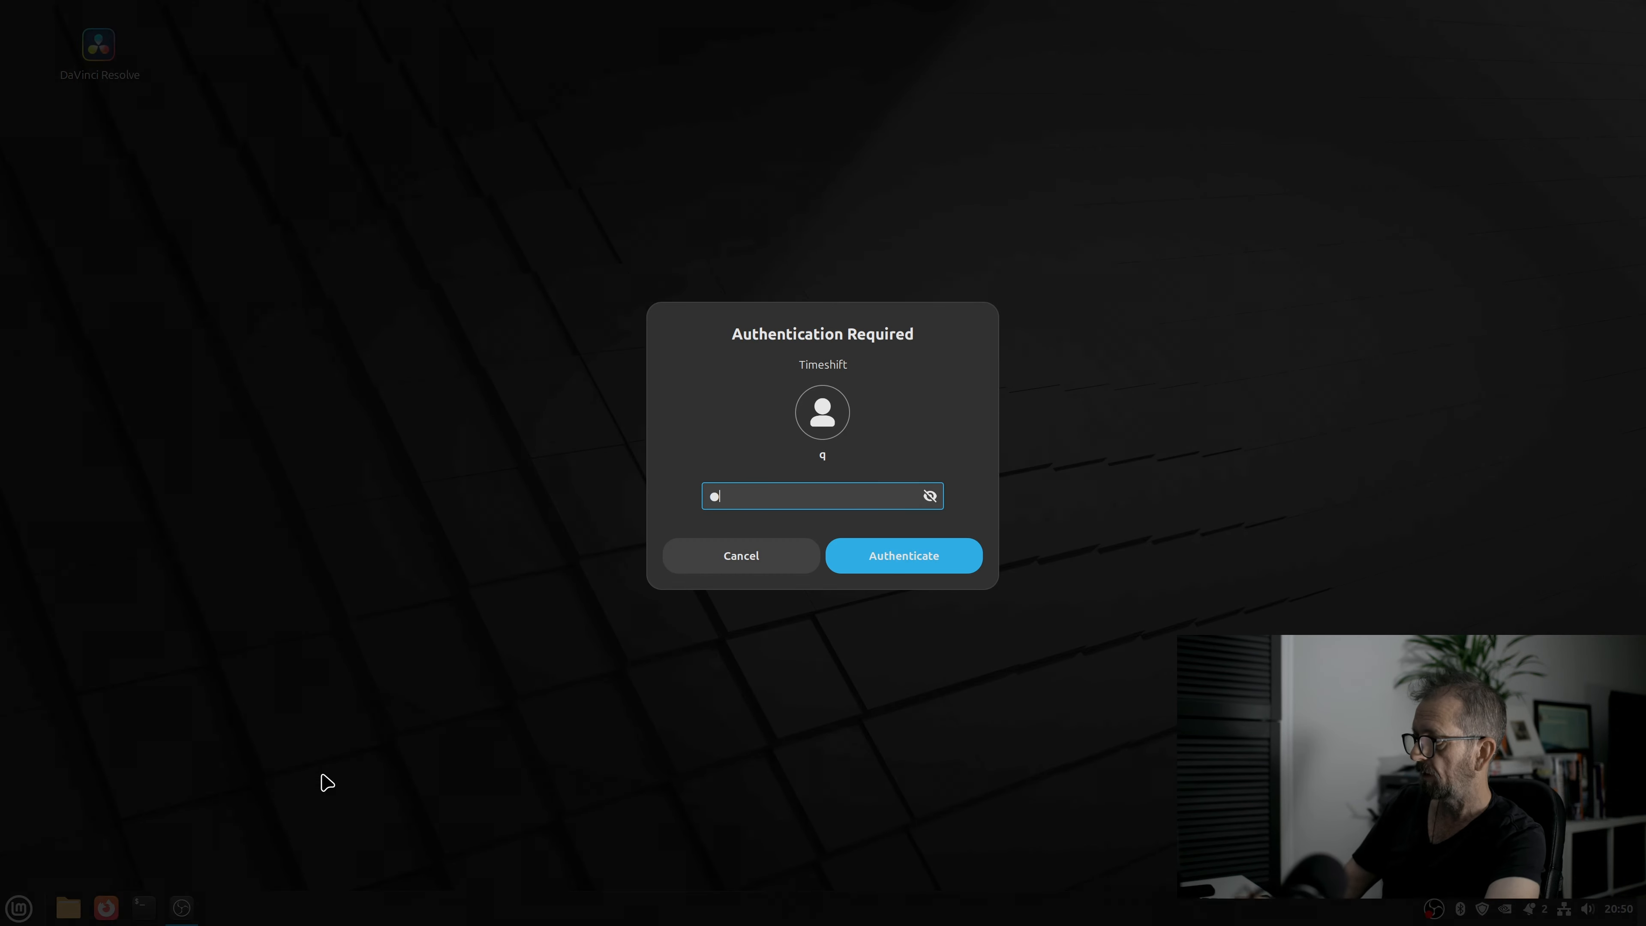
{"action": "key", "text": "Return"}
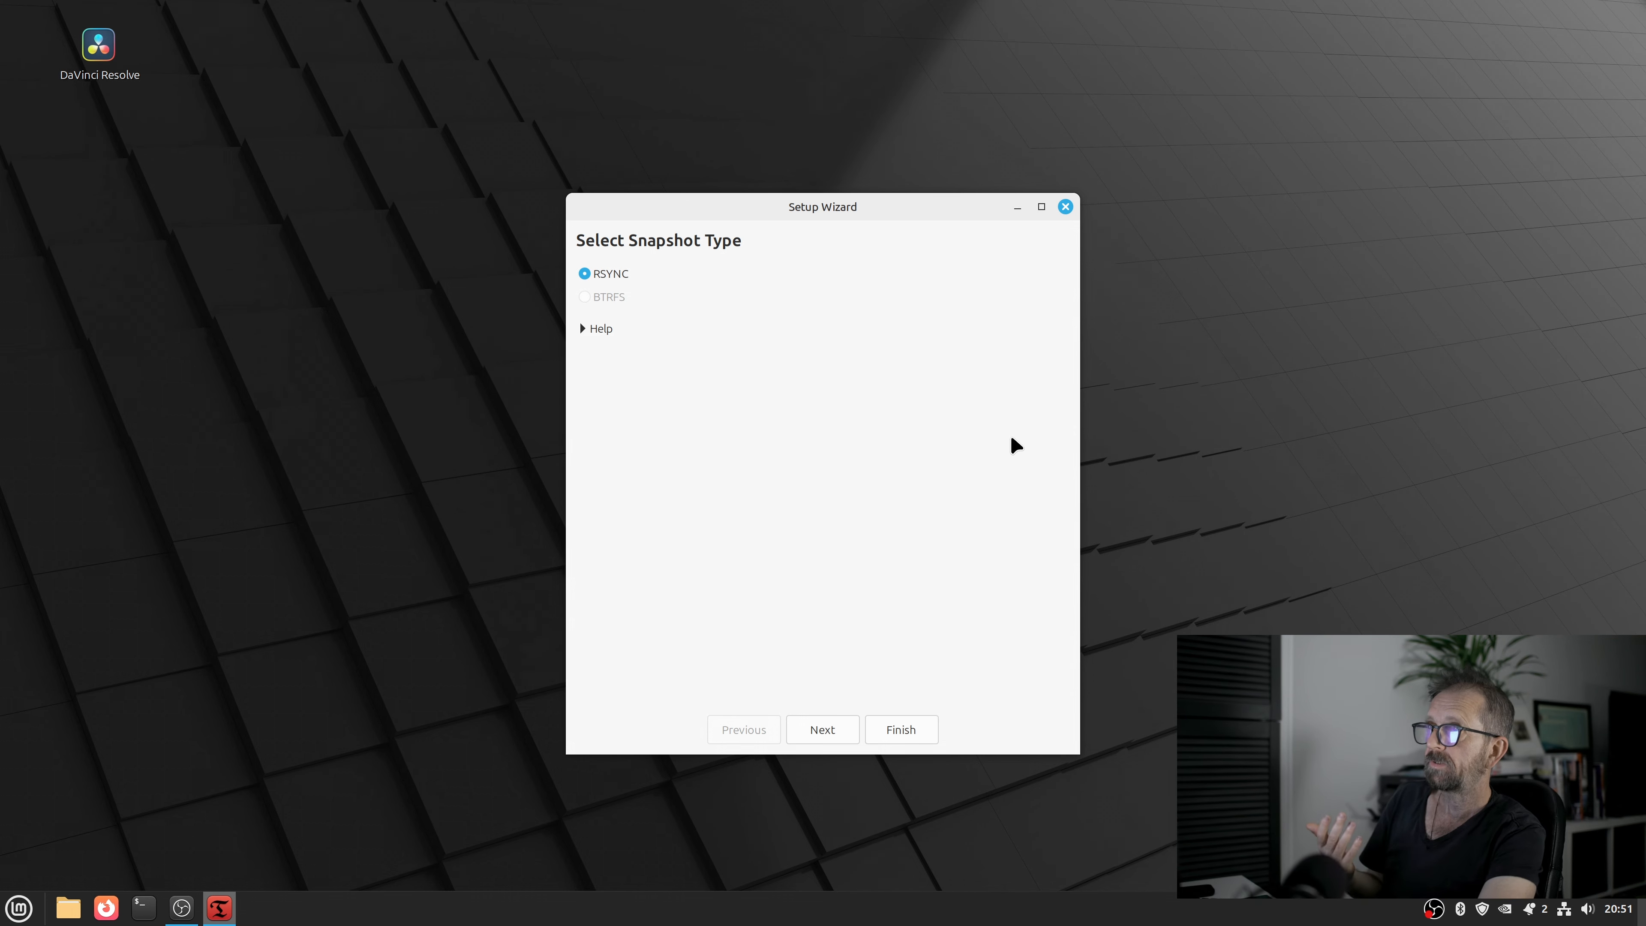
{"action": "left_click", "coordinate": [1066, 207]}
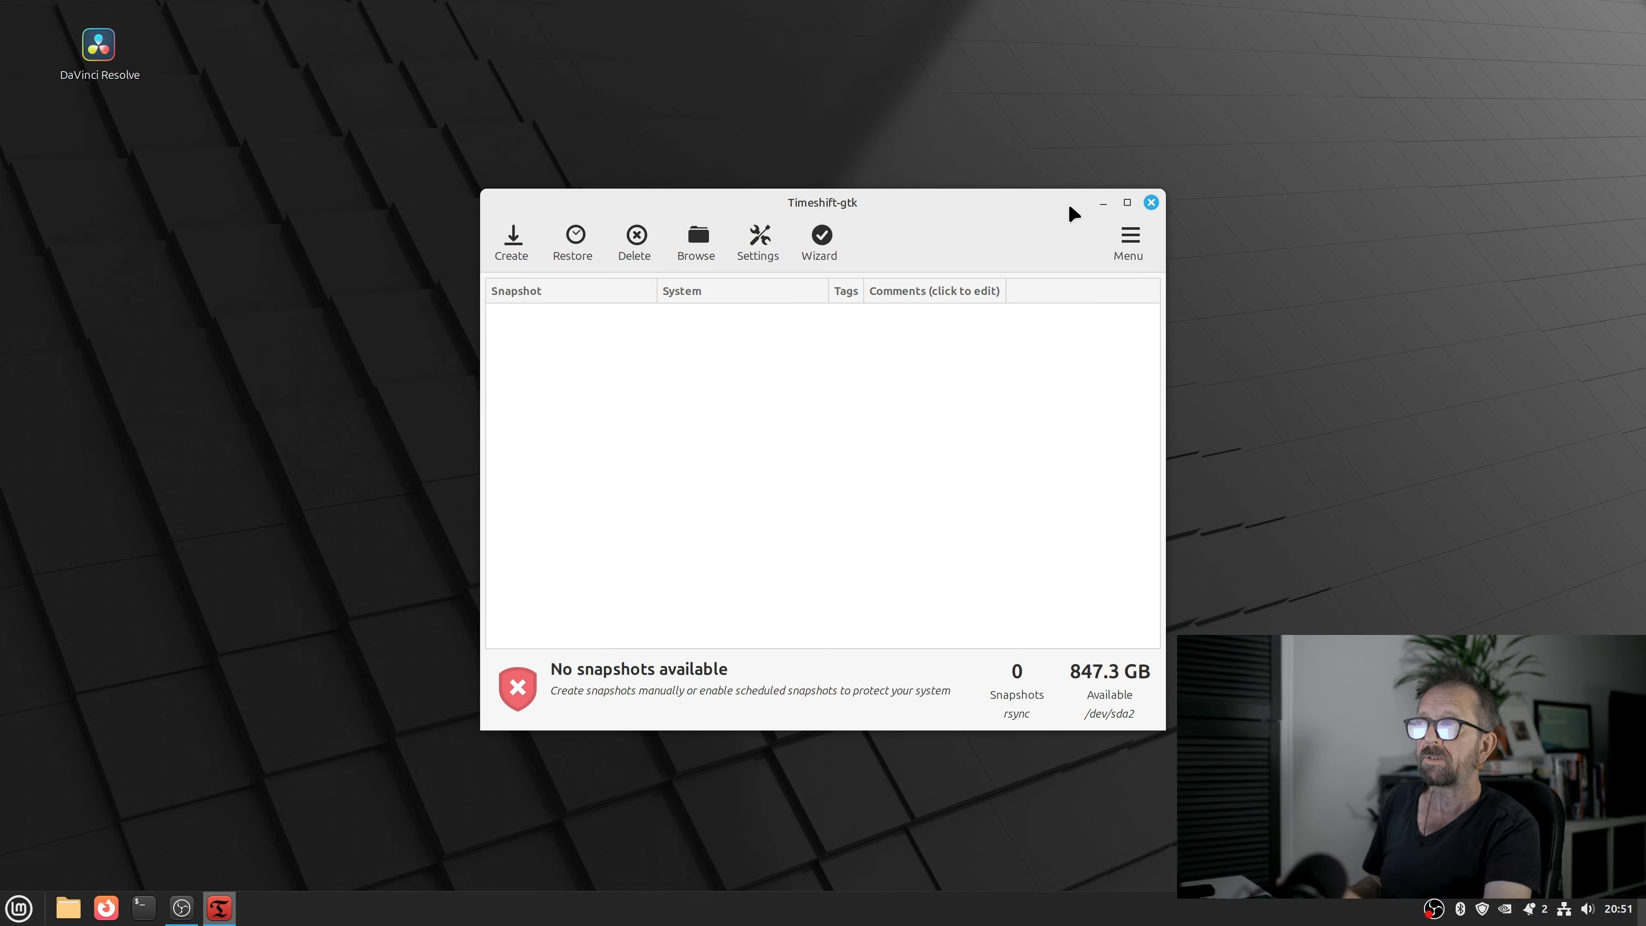